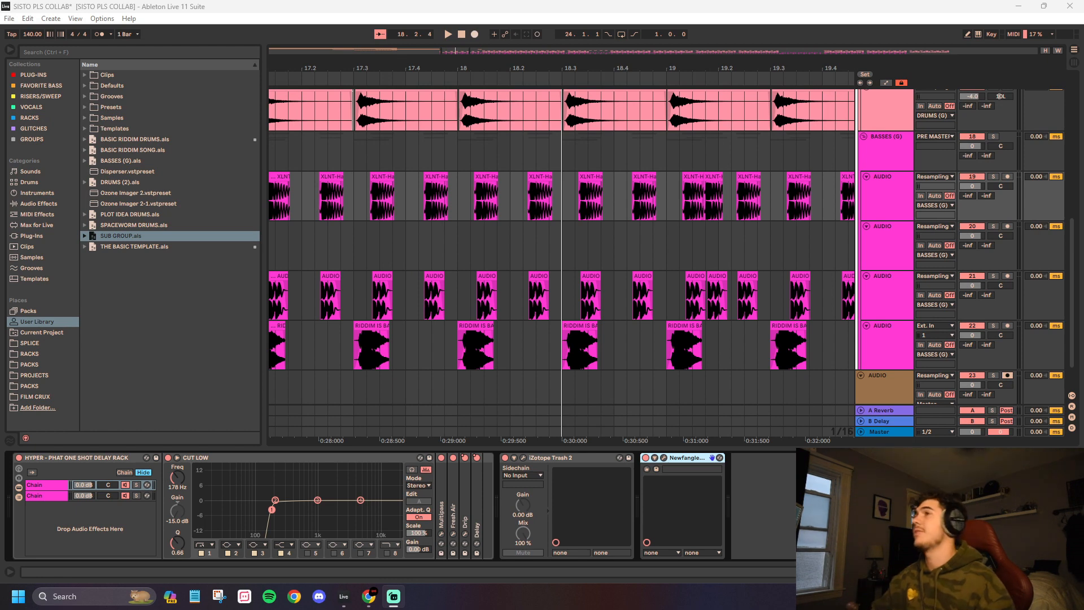
Step: Play the arrangement from bar 9
{"action": "scroll", "coordinate": [489, 323], "scroll_direction": "down", "scroll_amount": 6}
{"action": "left_click", "coordinate": [370, 143]}
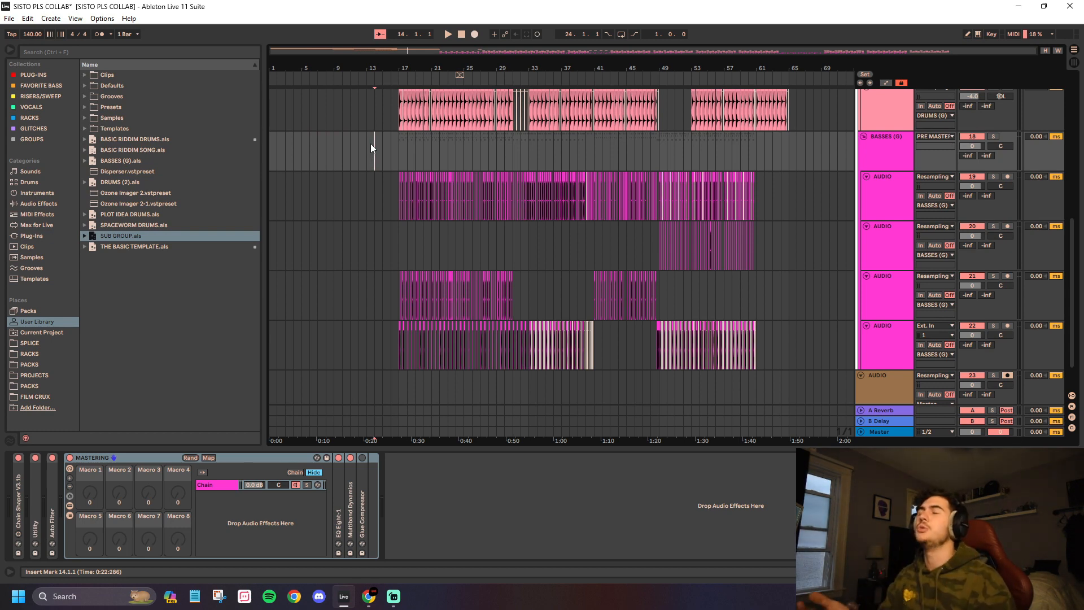
{"action": "scroll", "coordinate": [370, 148], "scroll_direction": "up", "scroll_amount": 4}
{"action": "left_click", "coordinate": [374, 145]}
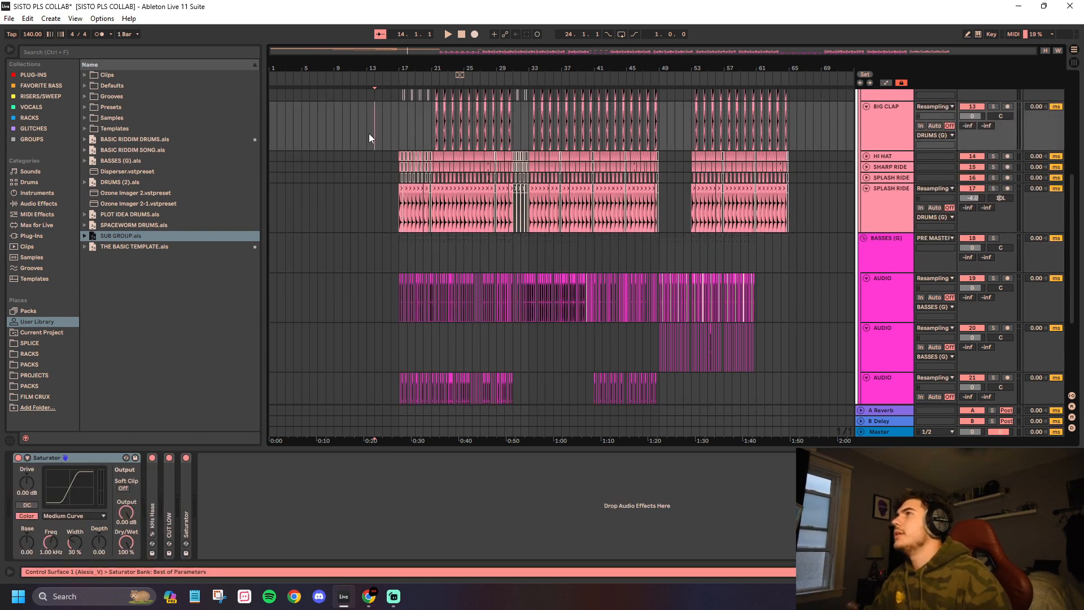
{"action": "scroll", "coordinate": [387, 240], "scroll_direction": "up", "scroll_amount": 5}
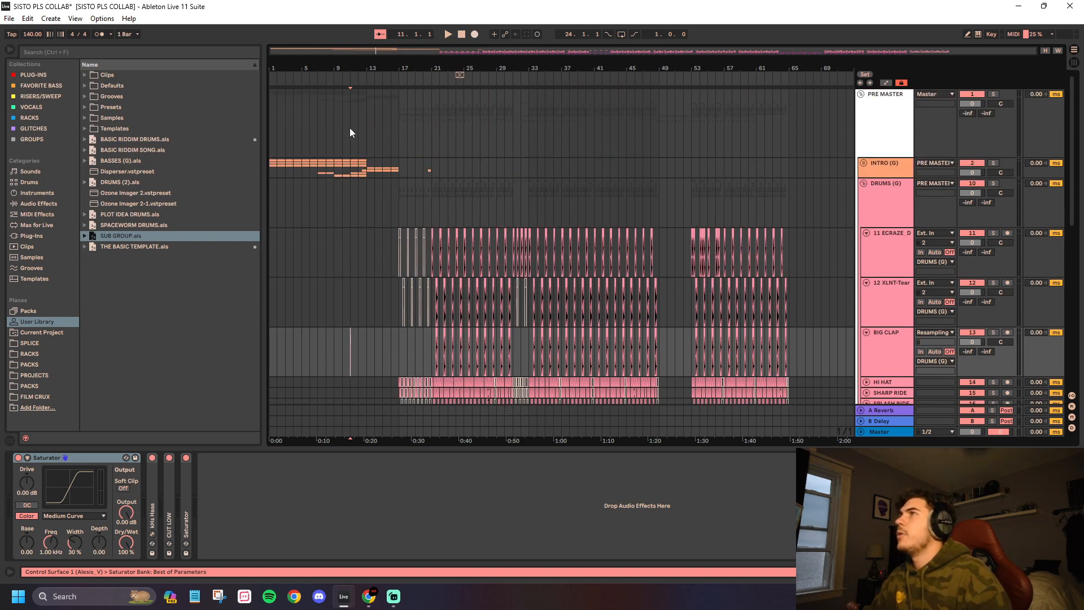
{"action": "left_click", "coordinate": [337, 154]}
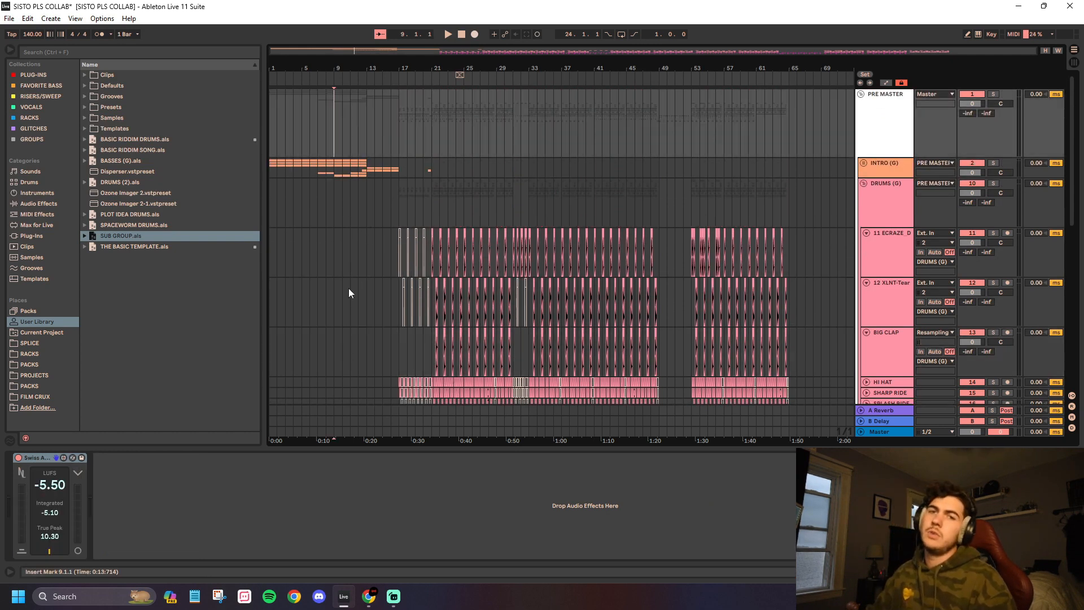
{"action": "scroll", "coordinate": [361, 336], "scroll_direction": "down", "scroll_amount": 2}
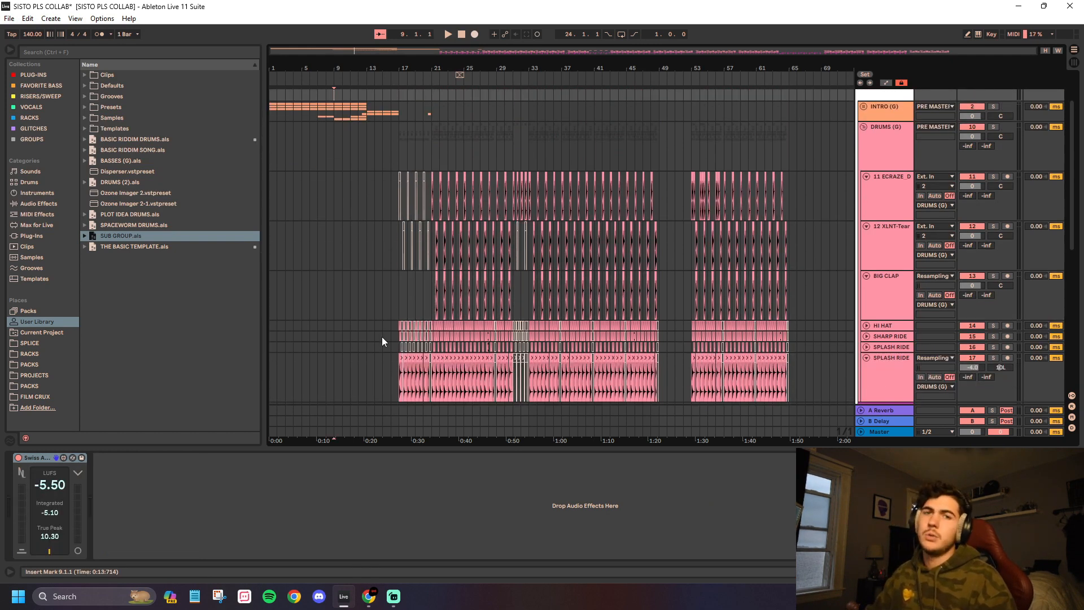
{"action": "key", "text": "space"}
Step: Examine the intro, drum and bass tracks while the arrangement plays into the drop
{"action": "scroll", "coordinate": [382, 336], "scroll_direction": "down", "scroll_amount": 6}
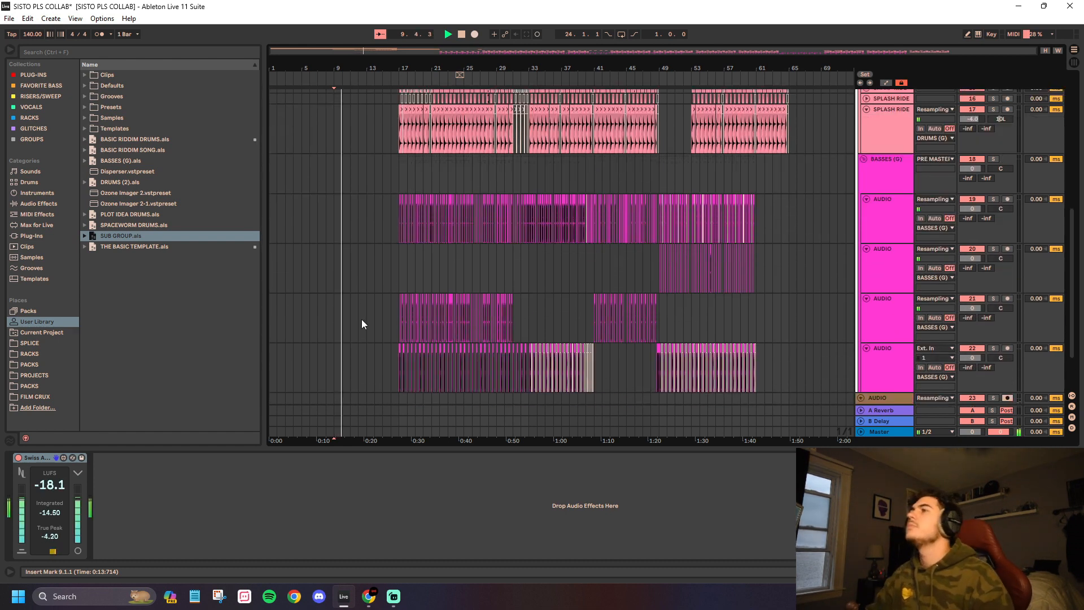
{"action": "scroll", "coordinate": [362, 322], "scroll_direction": "down", "scroll_amount": 2}
{"action": "key", "text": "plus"}
{"action": "key", "text": "plus"}
{"action": "key", "text": "plus"}
{"action": "key", "text": "plus"}
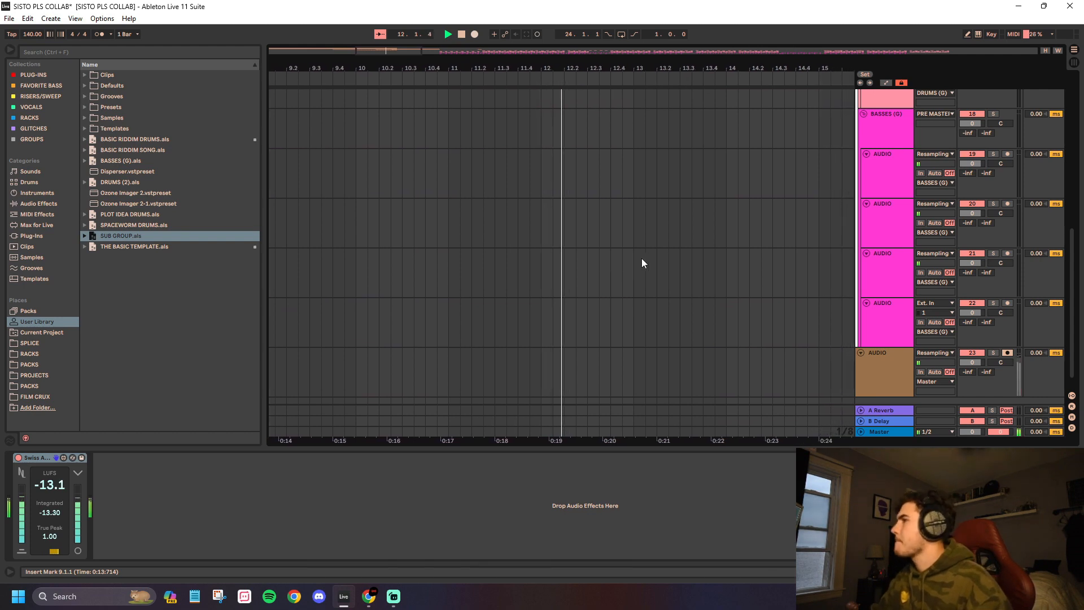
{"action": "scroll", "coordinate": [667, 277], "scroll_direction": "up", "scroll_amount": 4}
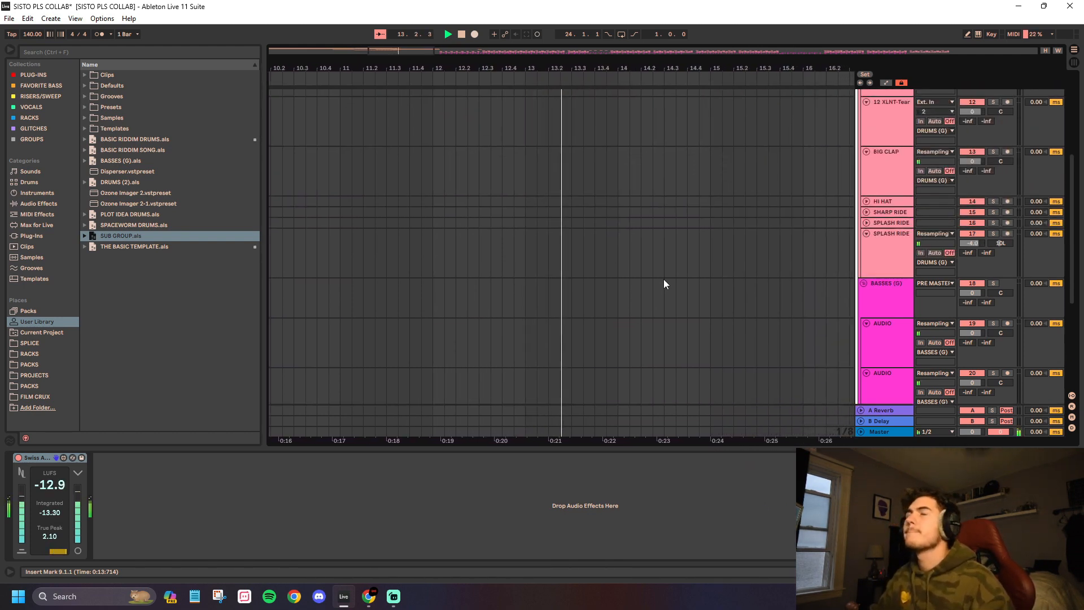
{"action": "scroll", "coordinate": [663, 279], "scroll_direction": "up", "scroll_amount": 10}
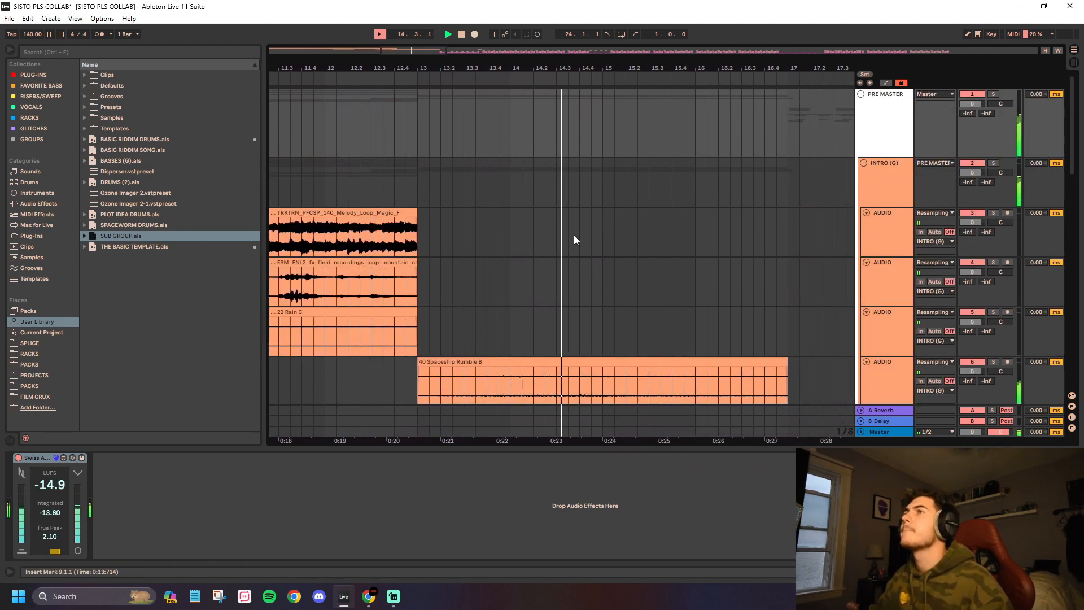
{"action": "scroll", "coordinate": [574, 236], "scroll_direction": "down", "scroll_amount": 5}
{"action": "left_click", "coordinate": [879, 262]}
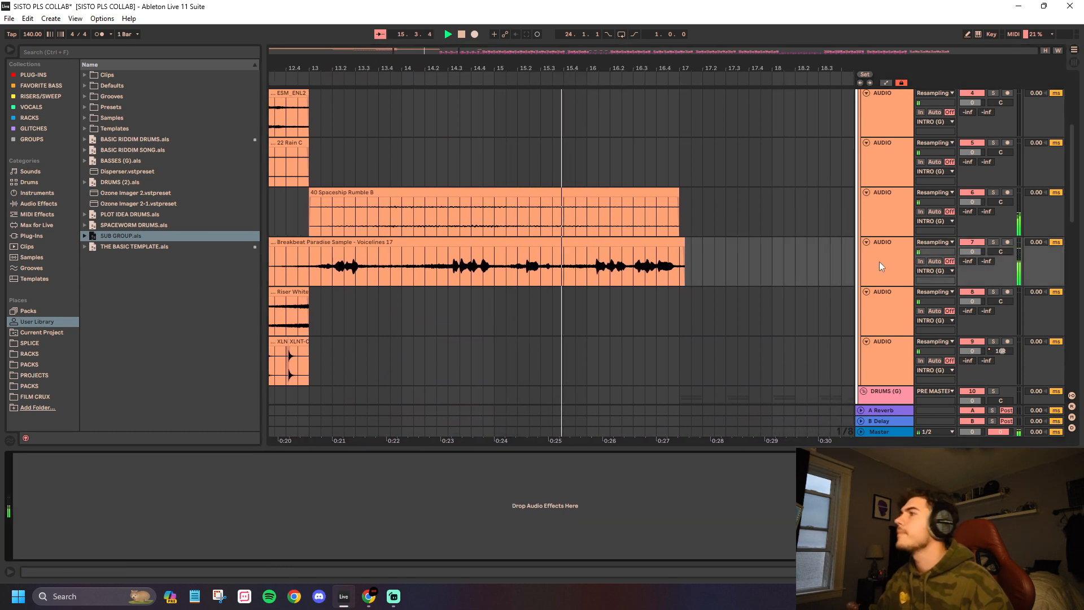
{"action": "scroll", "coordinate": [550, 276], "scroll_direction": "down", "scroll_amount": 6}
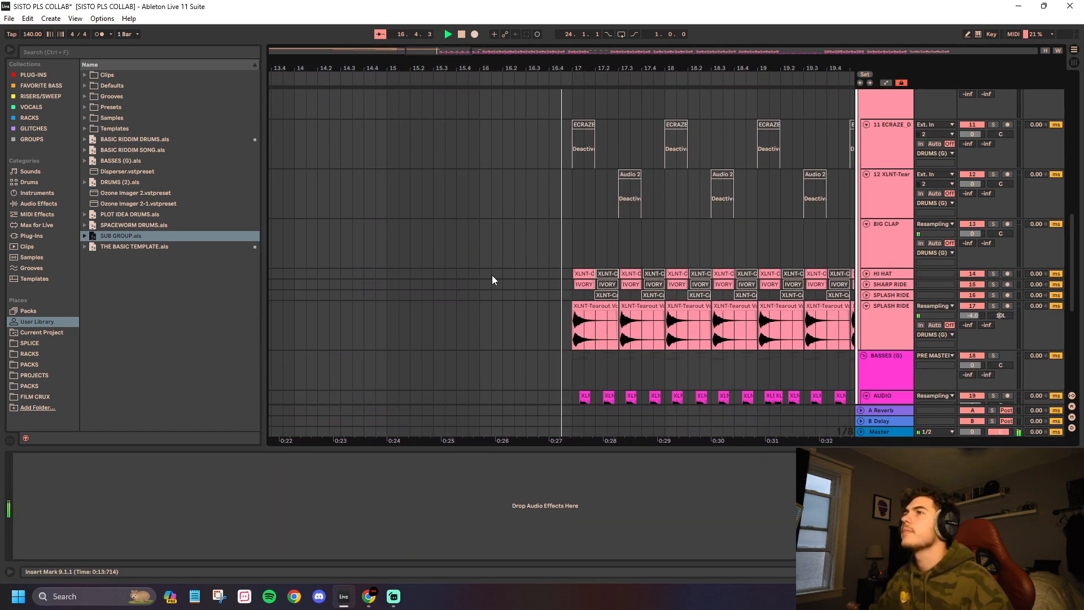
{"action": "scroll", "coordinate": [492, 277], "scroll_direction": "down", "scroll_amount": 6}
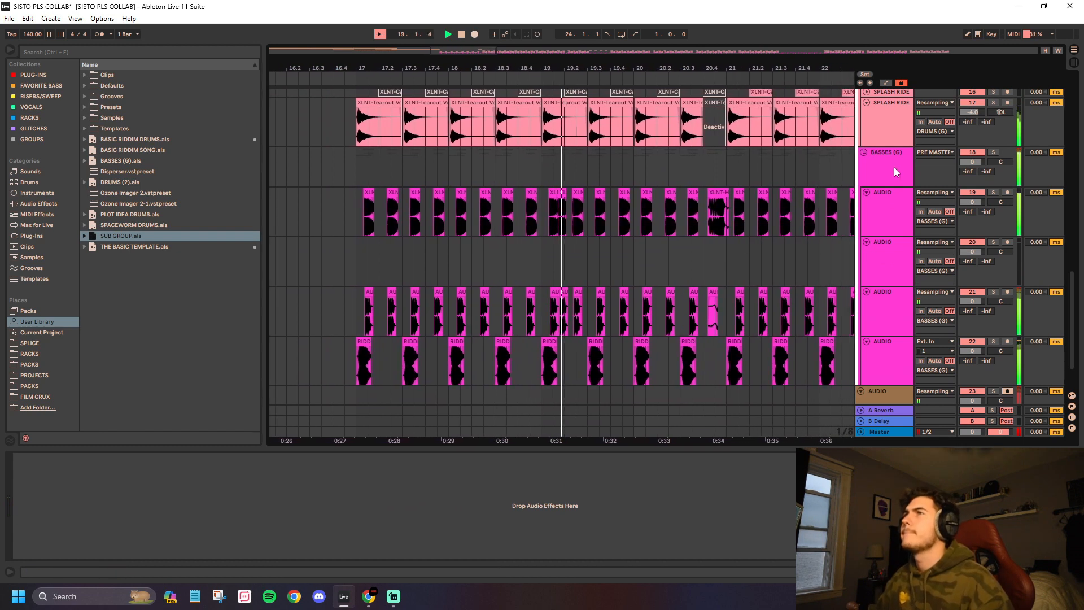
Step: Show the devices of the first audio track in BASSES (G) and listen through the drop
{"action": "left_click", "coordinate": [889, 192]}
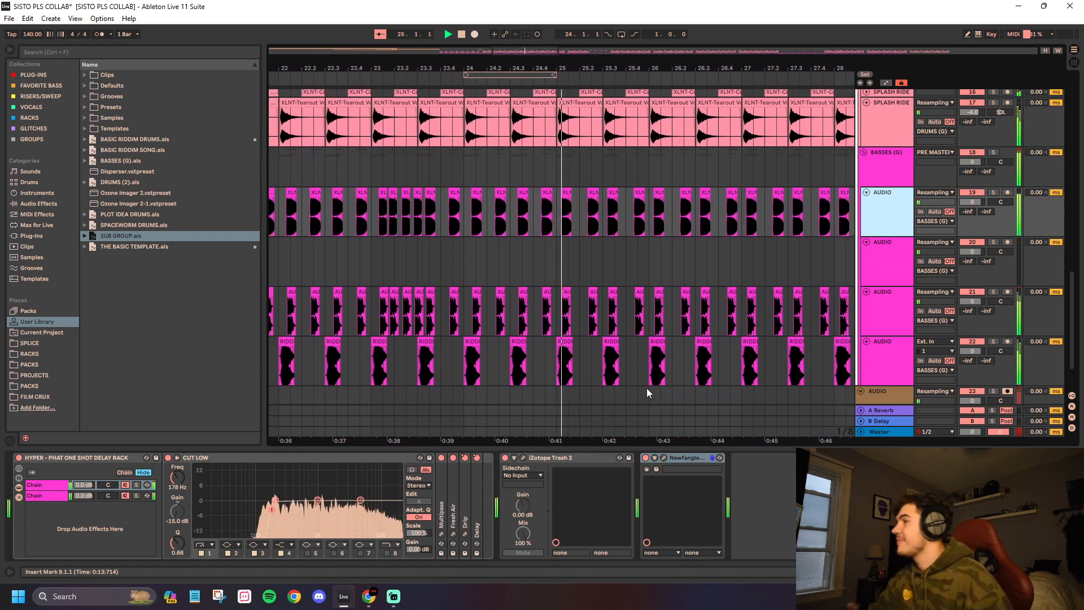
{"action": "scroll", "coordinate": [704, 279], "scroll_direction": "up", "scroll_amount": 2}
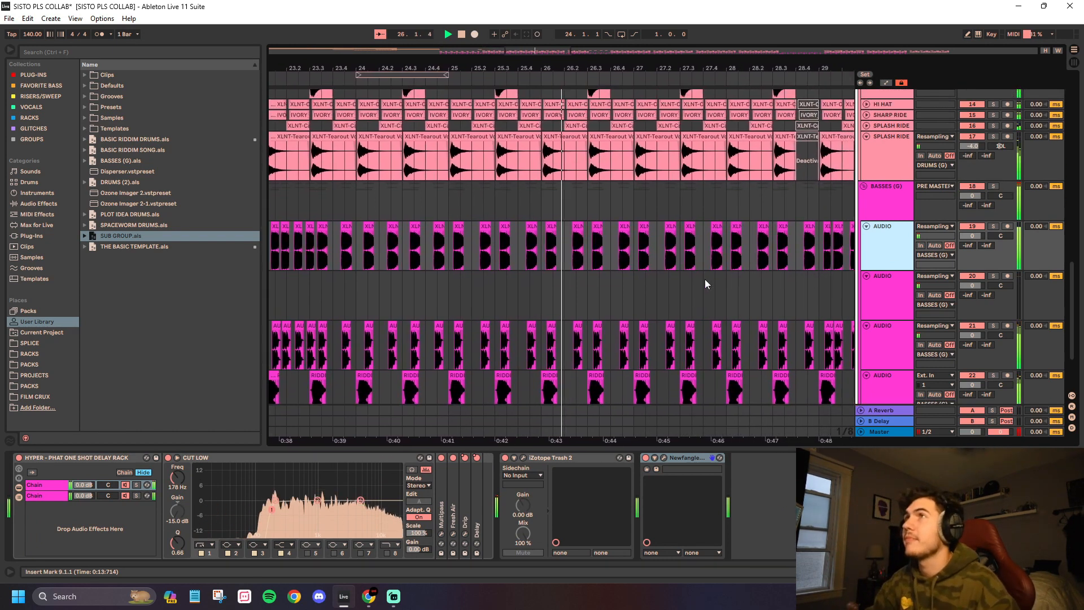
{"action": "scroll", "coordinate": [665, 273], "scroll_direction": "down", "scroll_amount": 2}
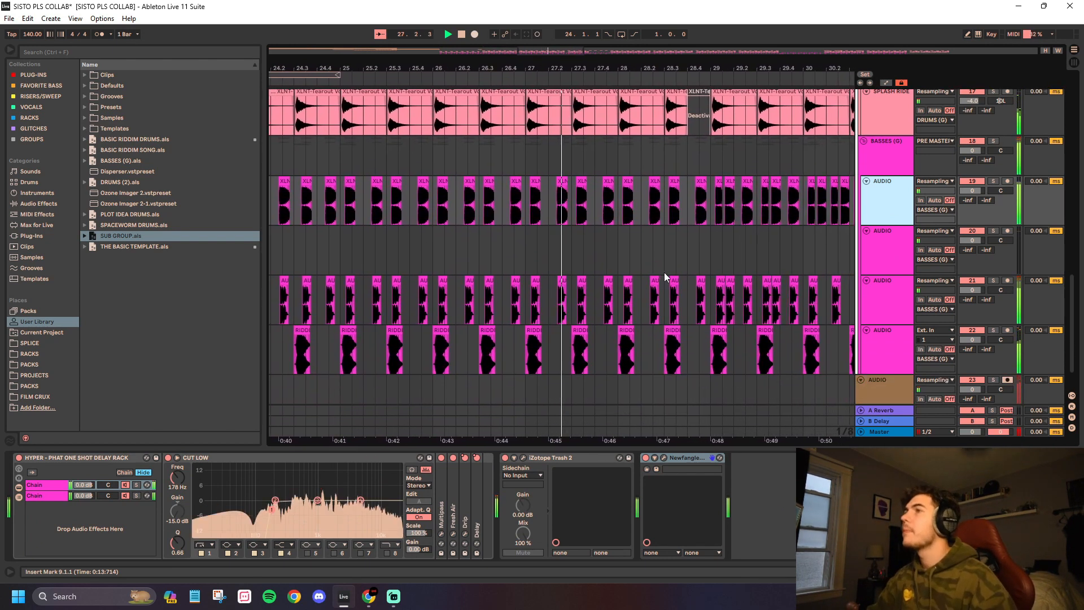
{"action": "scroll", "coordinate": [618, 249], "scroll_direction": "down", "scroll_amount": 1}
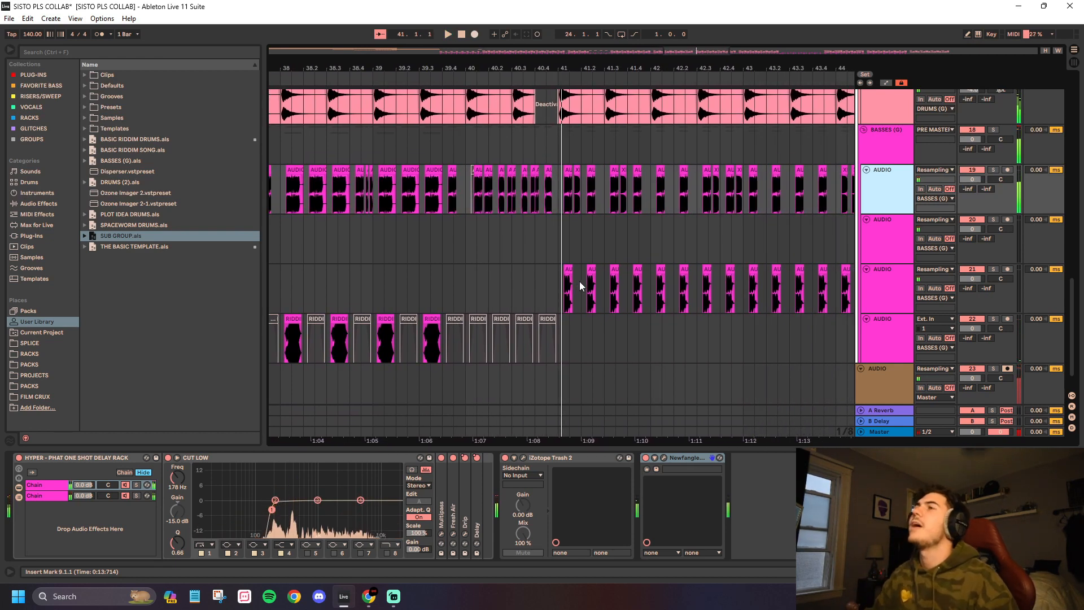
Step: Place the insert marker on BASSES (G) at the start of the bass one-shot clip at 23.3.2
{"action": "key", "text": "w"}
{"action": "left_click", "coordinate": [404, 150]}
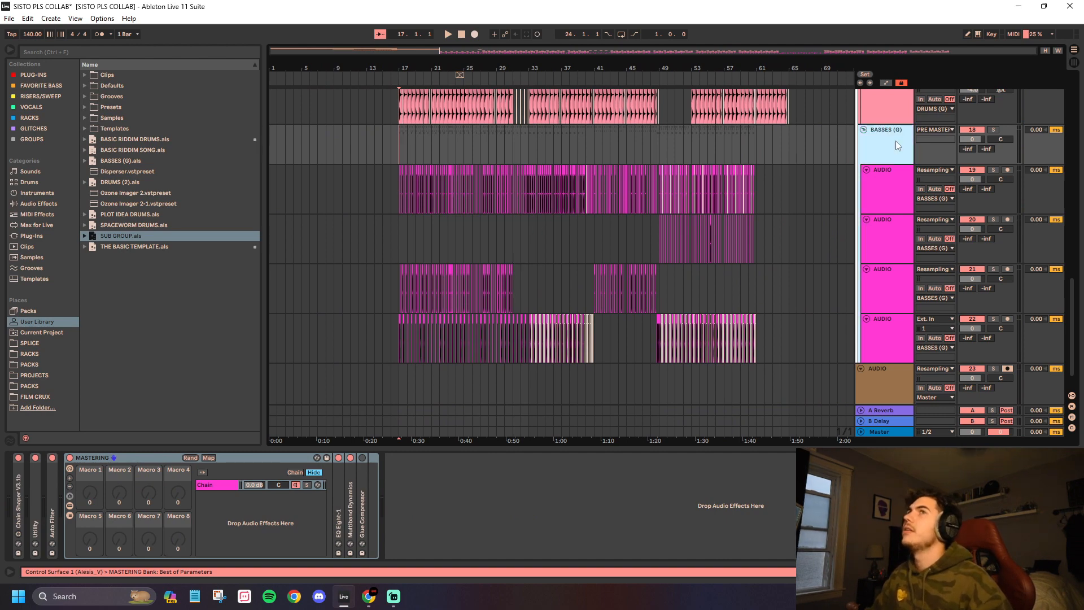
{"action": "left_click", "coordinate": [883, 181]}
{"action": "left_click", "coordinate": [460, 145]}
{"action": "scroll", "coordinate": [446, 179], "scroll_direction": "up", "scroll_amount": 6}
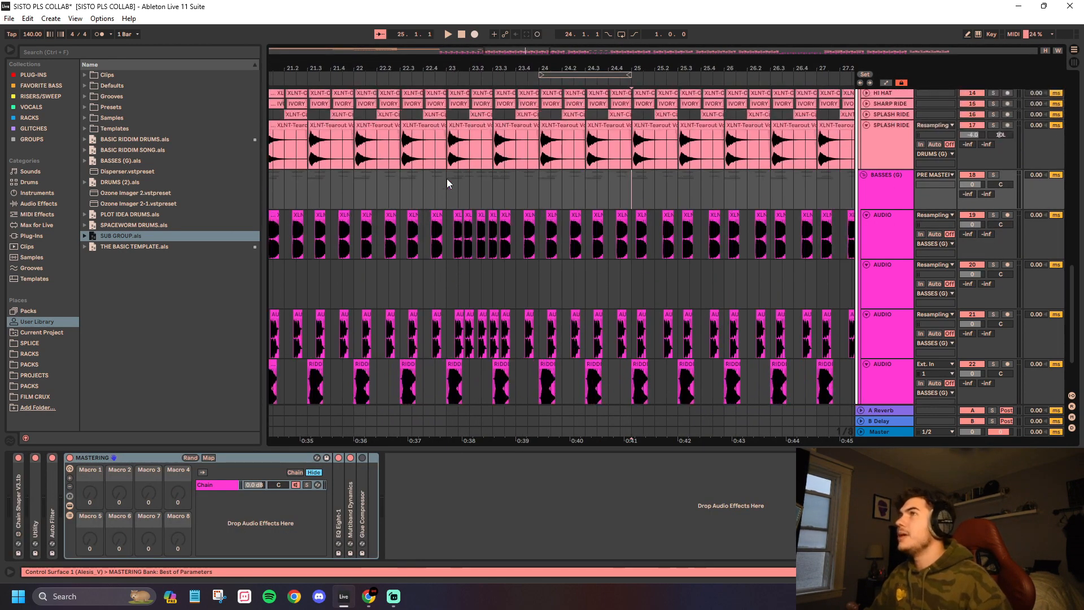
{"action": "scroll", "coordinate": [632, 290], "scroll_direction": "up", "scroll_amount": 7}
{"action": "scroll", "coordinate": [466, 256], "scroll_direction": "down", "scroll_amount": 3}
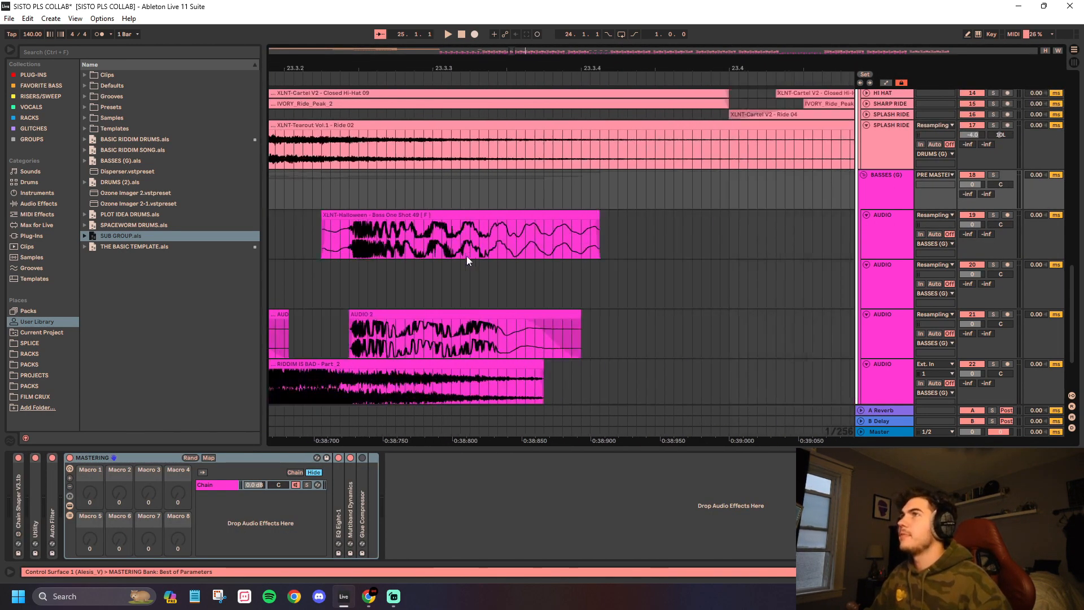
{"action": "left_click", "coordinate": [332, 193]}
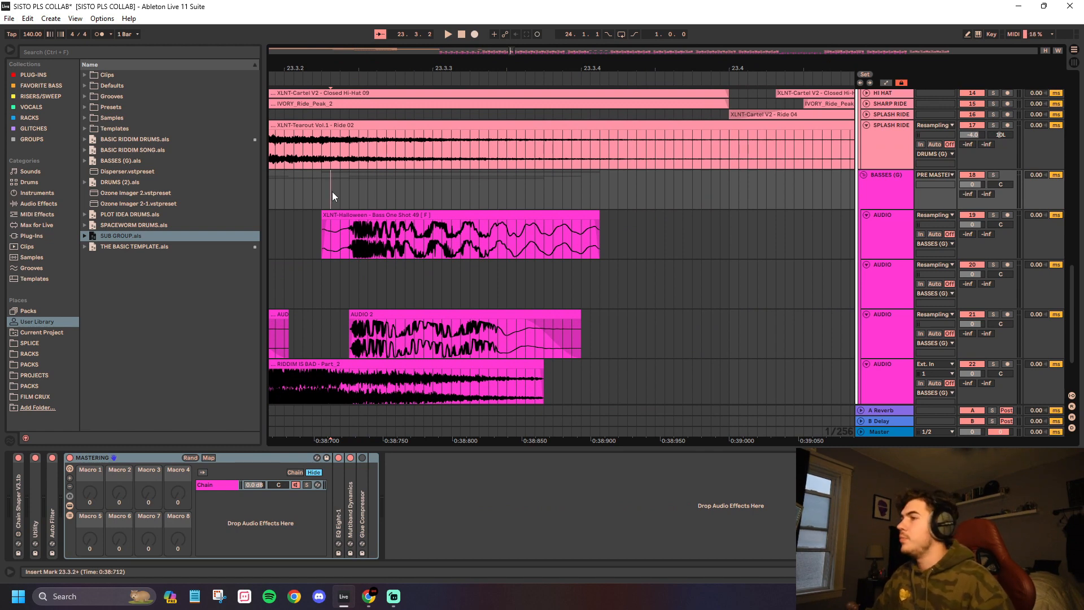
{"action": "key", "text": "Left"}
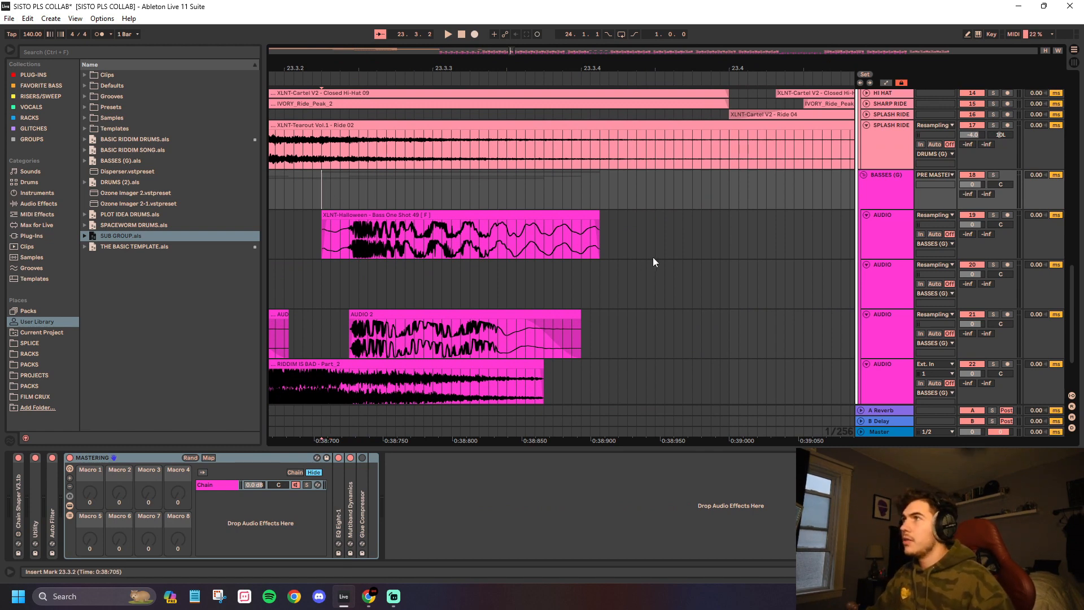
Step: Select the XLNT-Halloween bass one-shot clip, solo its track and show the track's devices
{"action": "left_click", "coordinate": [886, 232]}
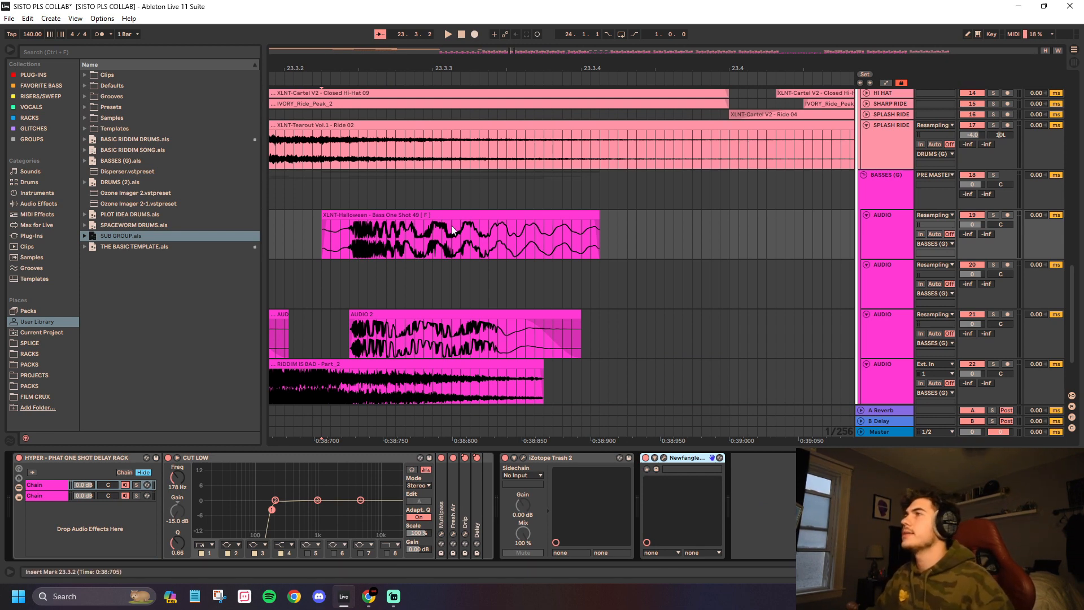
{"action": "left_click", "coordinate": [593, 233]}
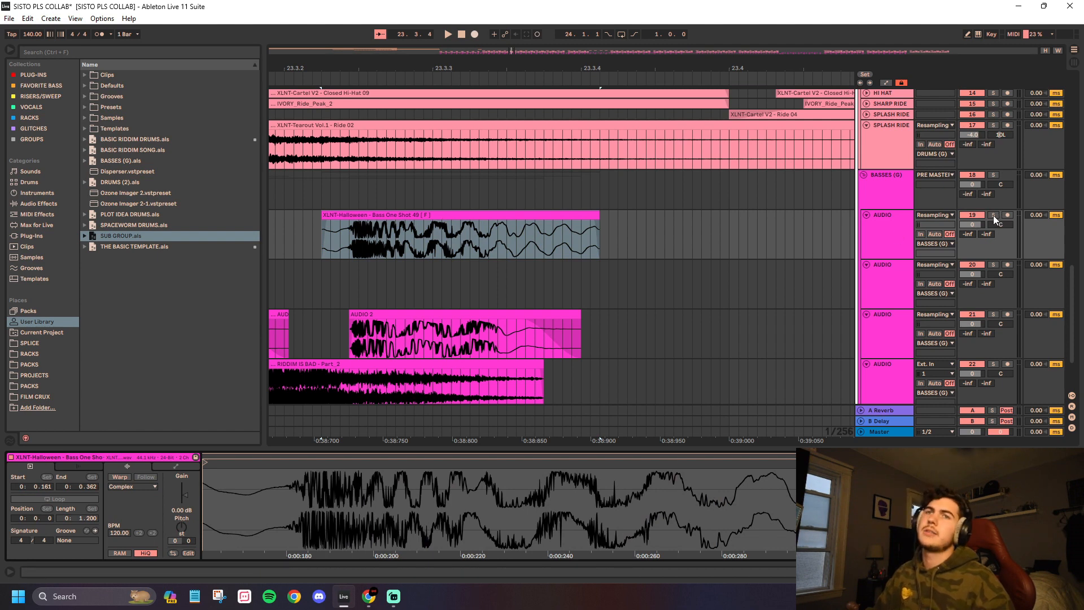
{"action": "left_click", "coordinate": [993, 215]}
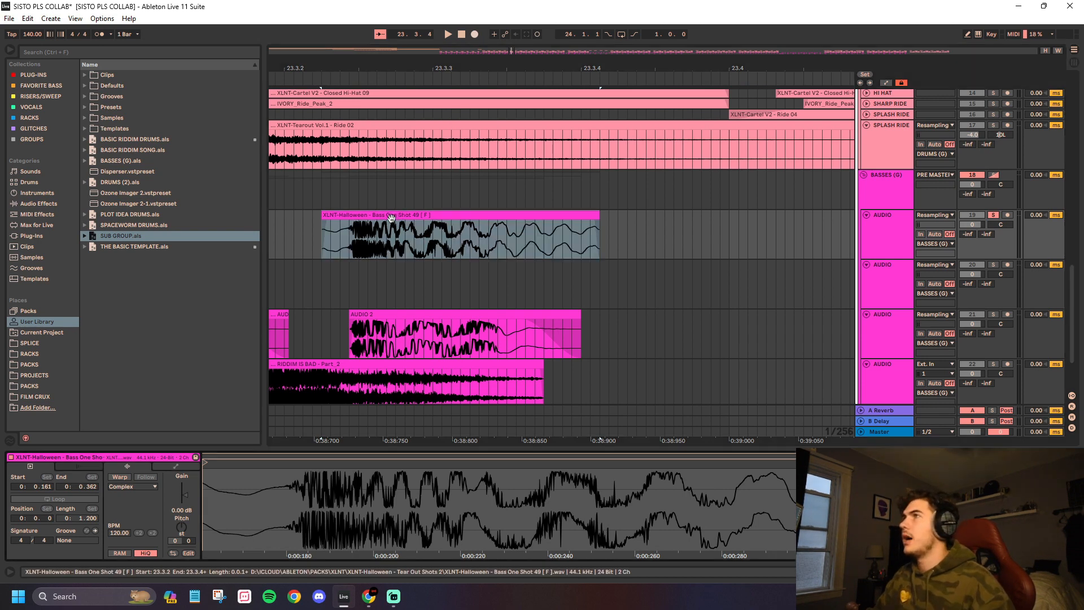
{"action": "left_click", "coordinate": [876, 243]}
Step: Listen to the soloed bass track around bars 23 and 24
{"action": "scroll", "coordinate": [573, 252], "scroll_direction": "down", "scroll_amount": 8}
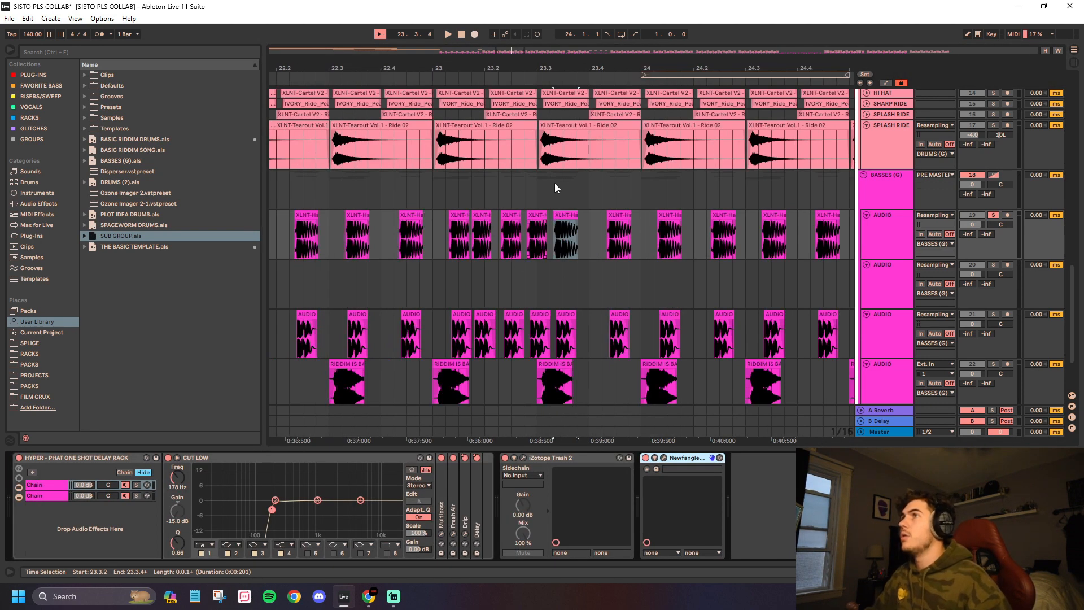
{"action": "left_click", "coordinate": [554, 184]}
{"action": "key", "text": "space"}
{"action": "key", "text": "space"}
{"action": "key", "text": "space"}
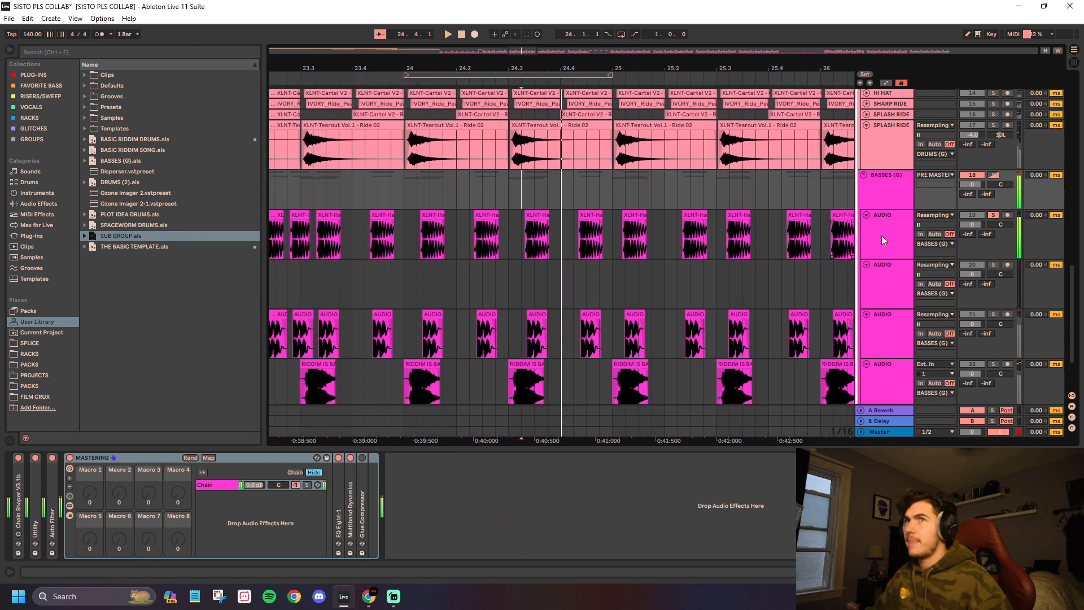
Step: Show the soloed bass track's devices and solo the first chain of the HYPER - PHAT ONE SHOT DELAY RACK
{"action": "left_click", "coordinate": [881, 235]}
{"action": "key", "text": "space"}
{"action": "left_click", "coordinate": [137, 486]}
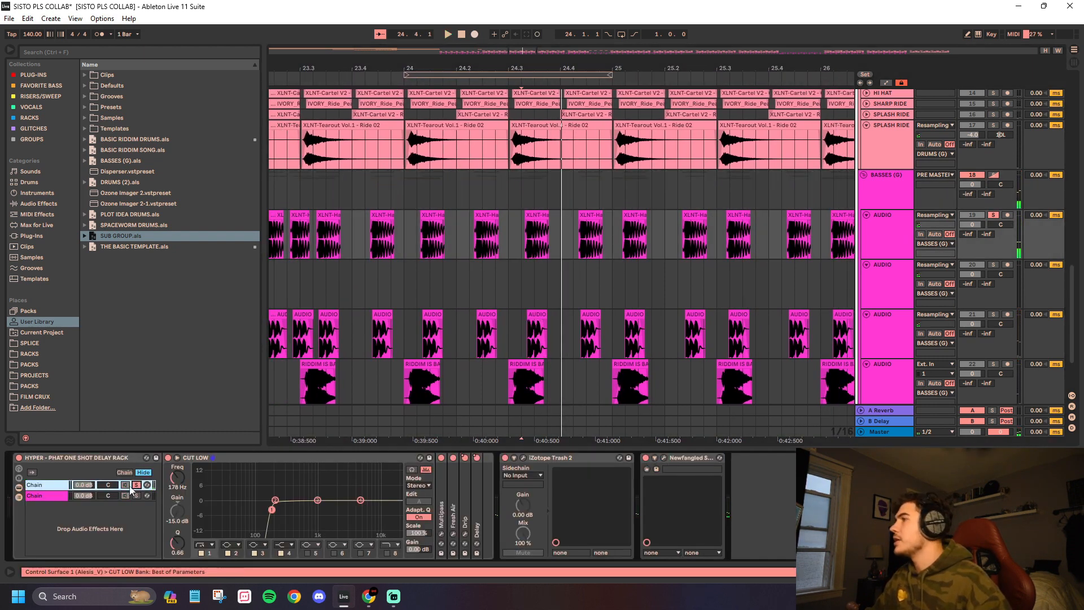
{"action": "scroll", "coordinate": [578, 256], "scroll_direction": "down", "scroll_amount": 3}
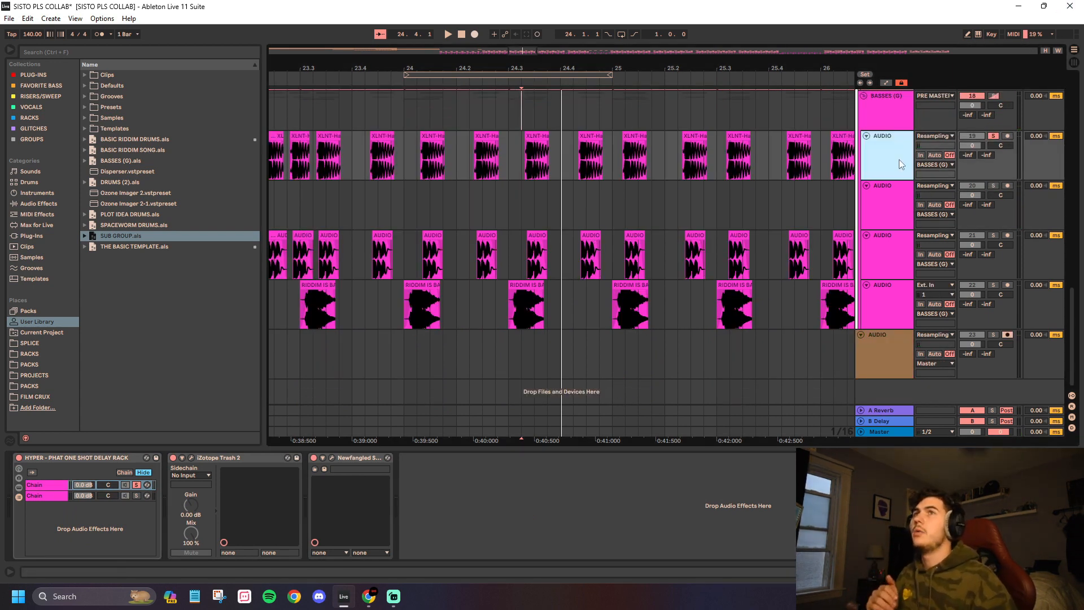
Step: Bypass the delay rack, iZotope Trash 2 and the Newfangled plug-in, and play the dry bass from 24.3.2
{"action": "scroll", "coordinate": [554, 162], "scroll_direction": "up", "scroll_amount": 5}
{"action": "left_click", "coordinate": [422, 169]}
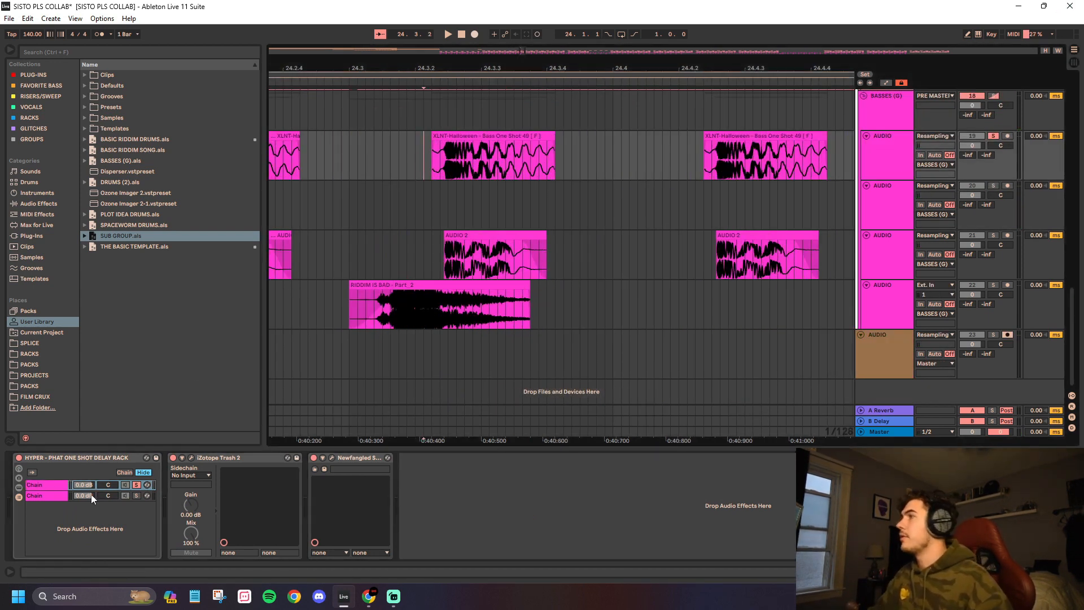
{"action": "left_click", "coordinate": [259, 459]}
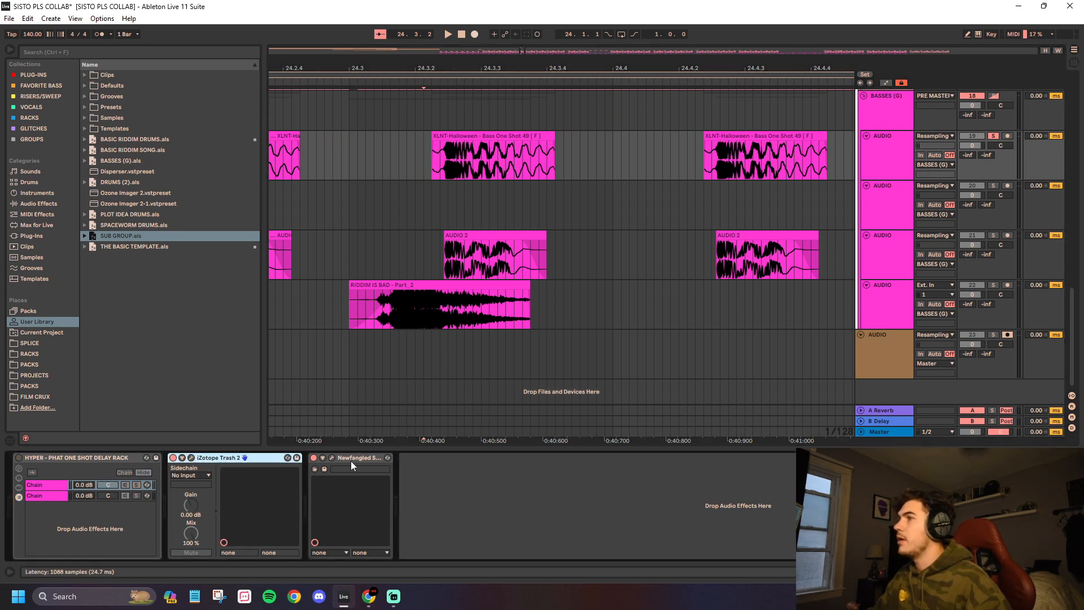
{"action": "key", "text": "space"}
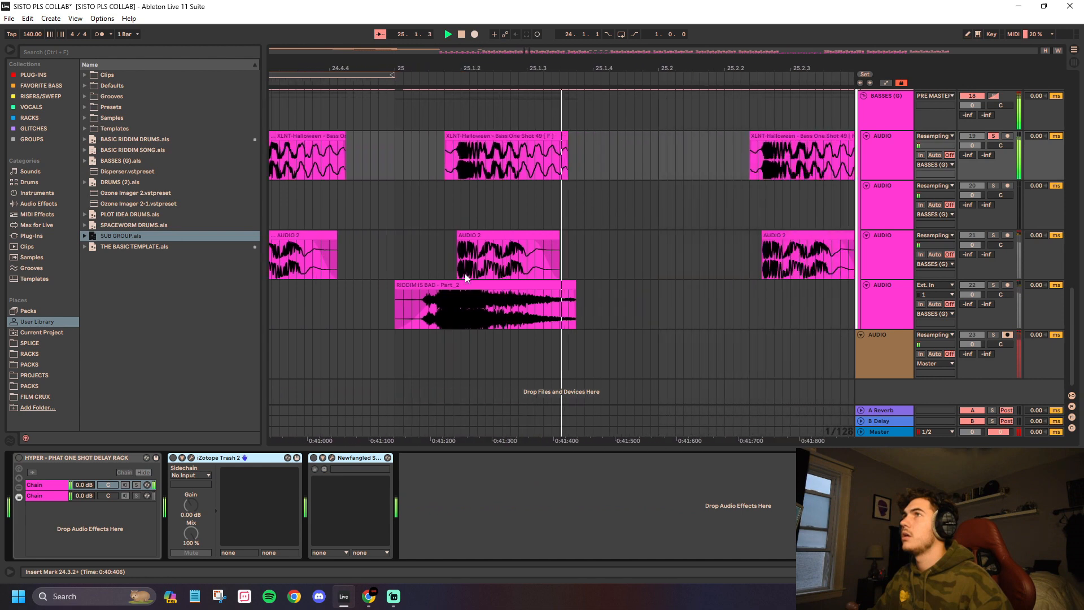
{"action": "scroll", "coordinate": [467, 238], "scroll_direction": "down", "scroll_amount": 5}
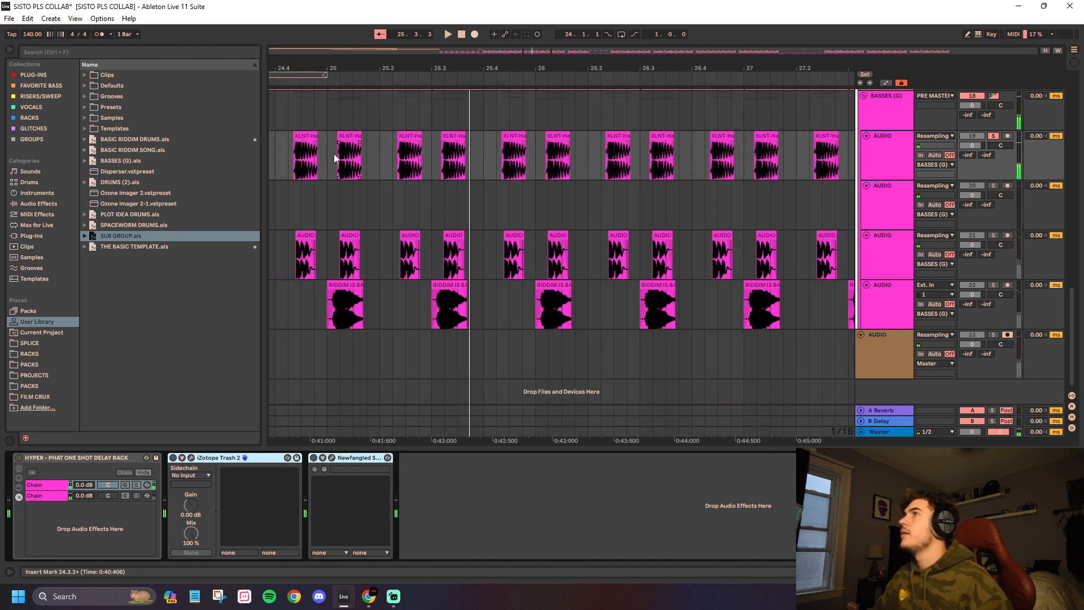
Step: Loop bar 25 to bar 26 on the soloed bass track and play the loop
{"action": "left_click_drag", "start_coordinate": [329, 154], "coordinate": [538, 153]}
{"action": "key", "text": "ctrl+l"}
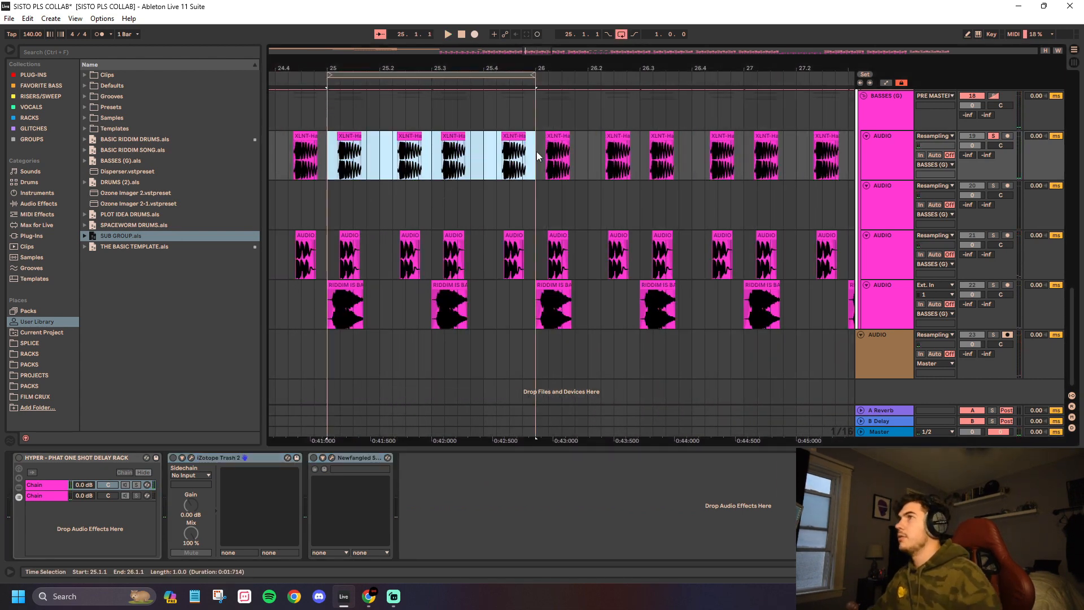
{"action": "key", "text": "space"}
{"action": "key", "text": "space"}
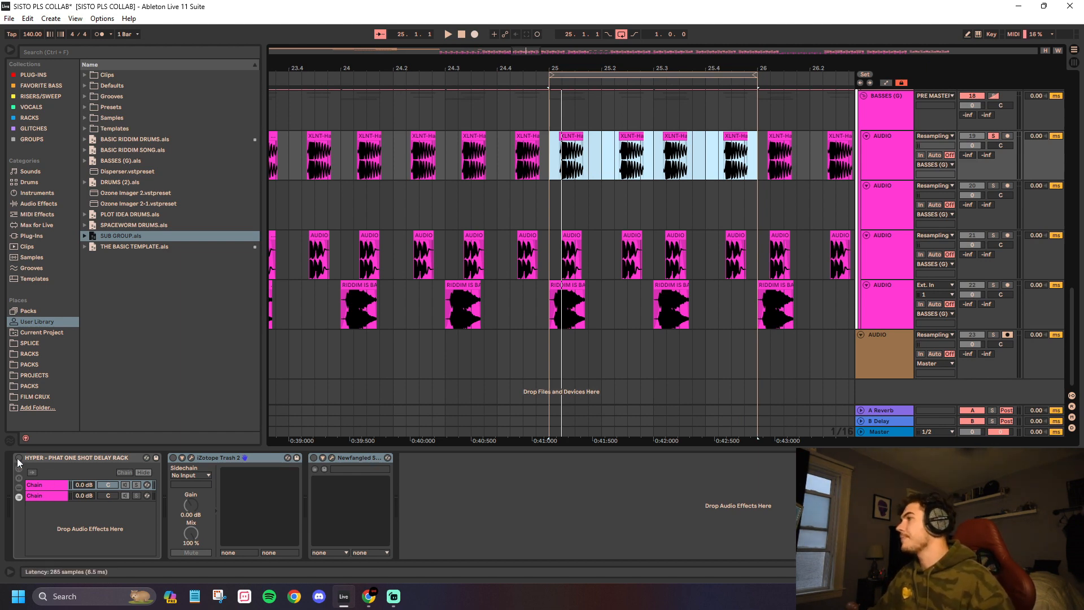
Step: Turn the delay rack back on, solo its second chain and show that chain's devices
{"action": "left_click", "coordinate": [49, 495]}
{"action": "left_click", "coordinate": [54, 496]}
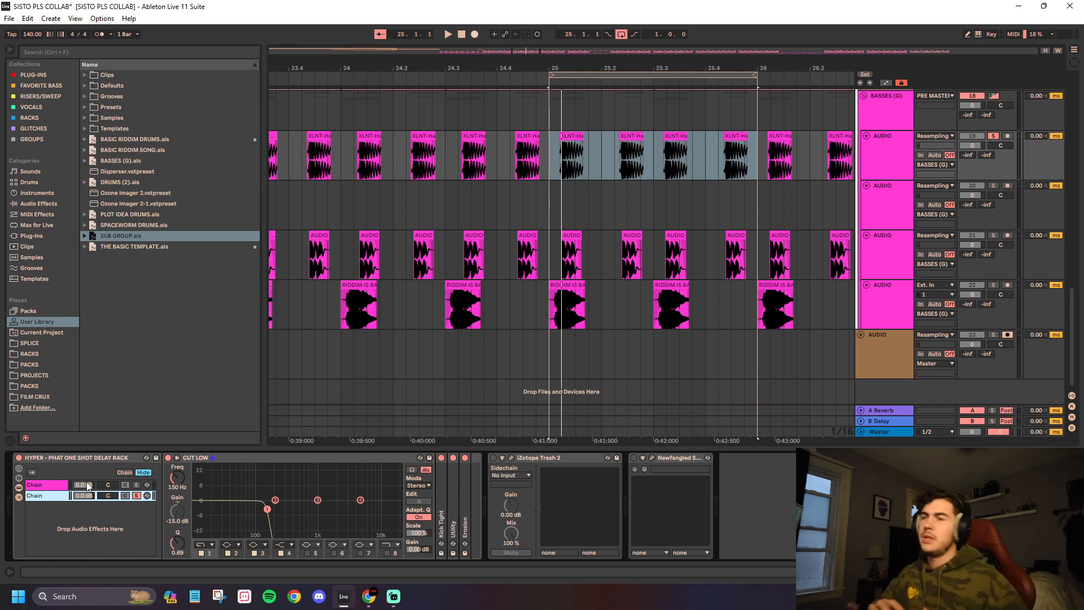
Step: Expand the second chain's CUT LOW EQ, bypass Kick Tight, Utility and Erosion, and play the loop through the EQ alone
{"action": "left_click", "coordinate": [51, 496]}
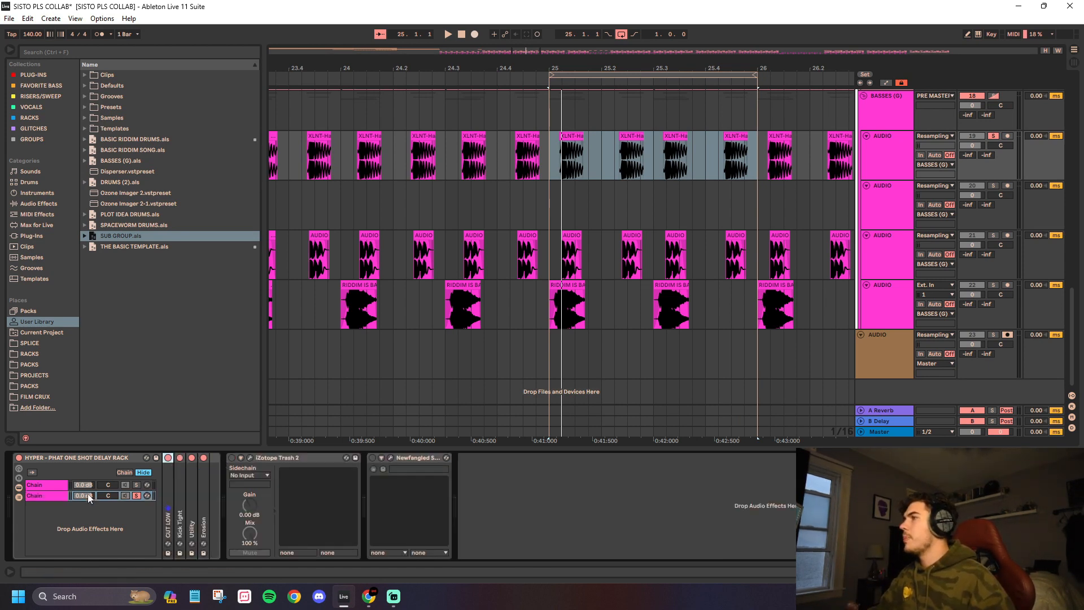
{"action": "double_click", "coordinate": [51, 495]}
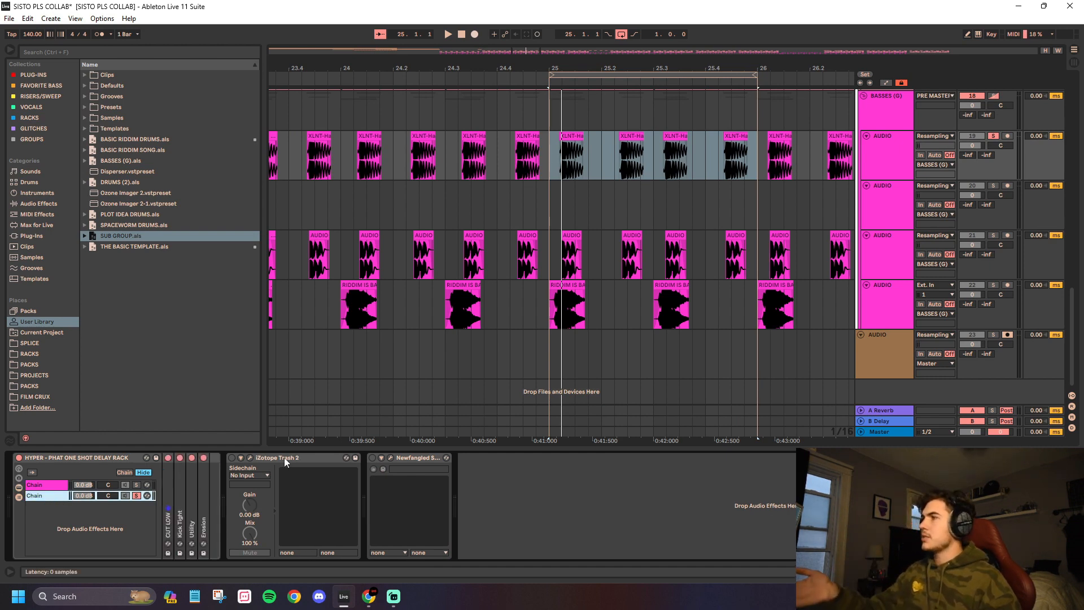
{"action": "double_click", "coordinate": [169, 488]}
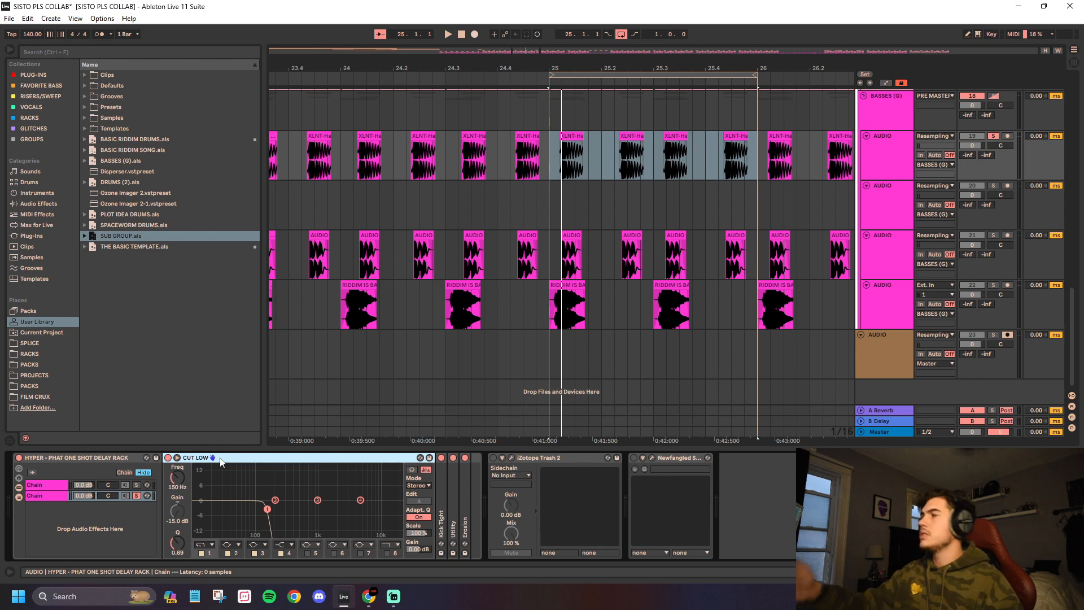
{"action": "left_click", "coordinate": [441, 477]}
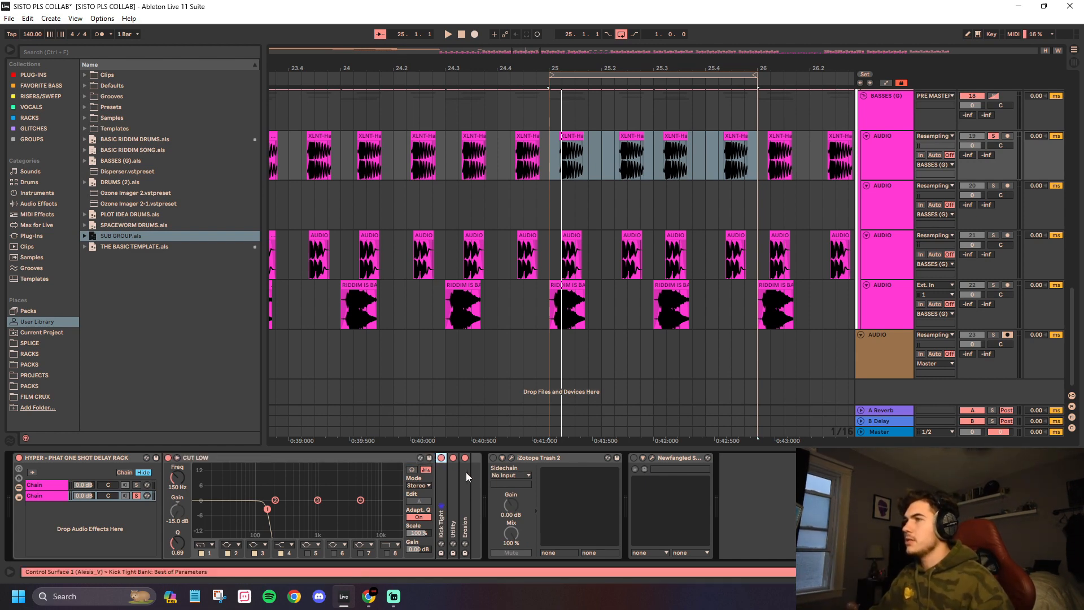
{"action": "key", "text": "space"}
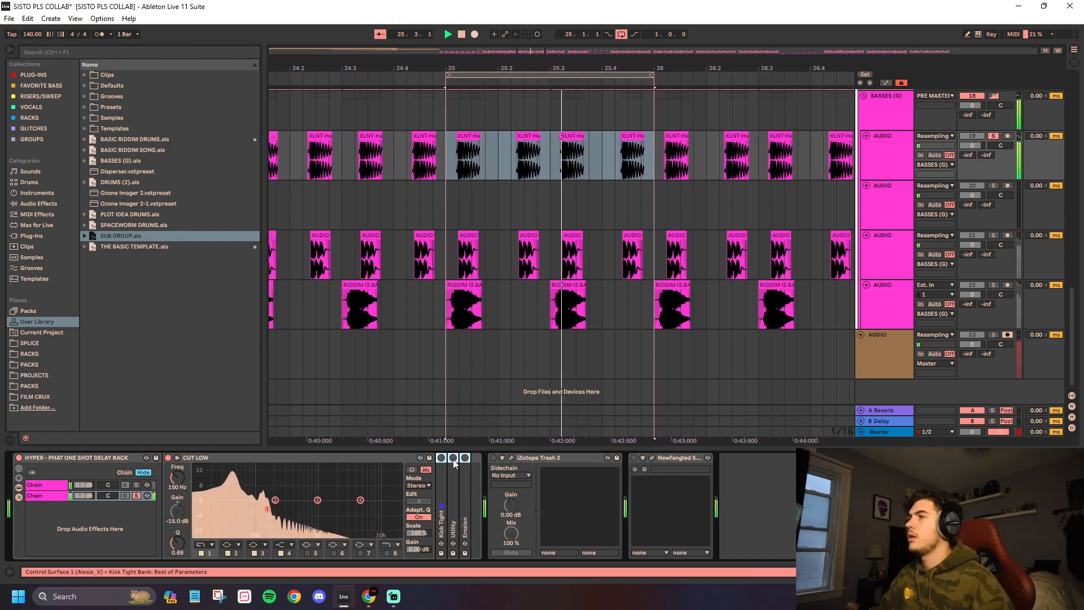
Step: Turn Kick Tight and Utility back on one at a time, expanding each to show its settings while auditioning the loop, and collapse both
{"action": "double_click", "coordinate": [442, 482]}
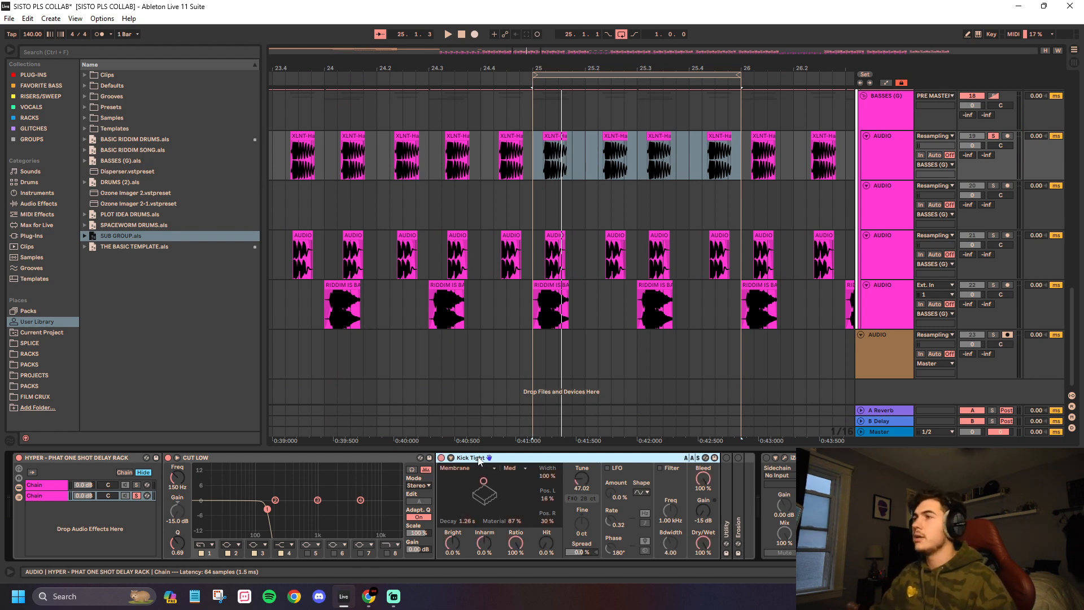
{"action": "key", "text": "space"}
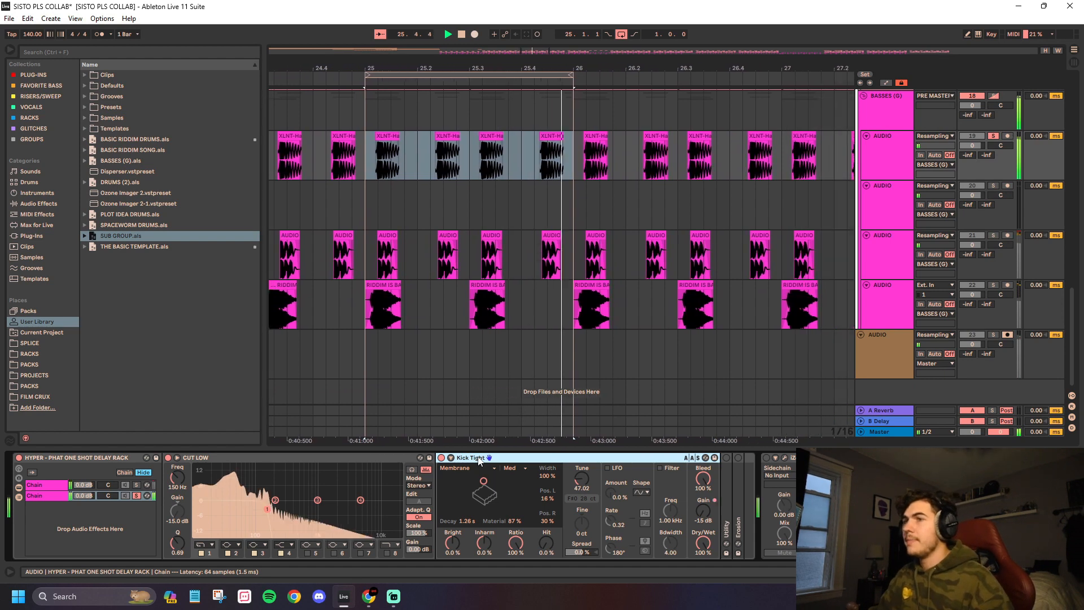
{"action": "double_click", "coordinate": [479, 458]}
{"action": "double_click", "coordinate": [453, 488]}
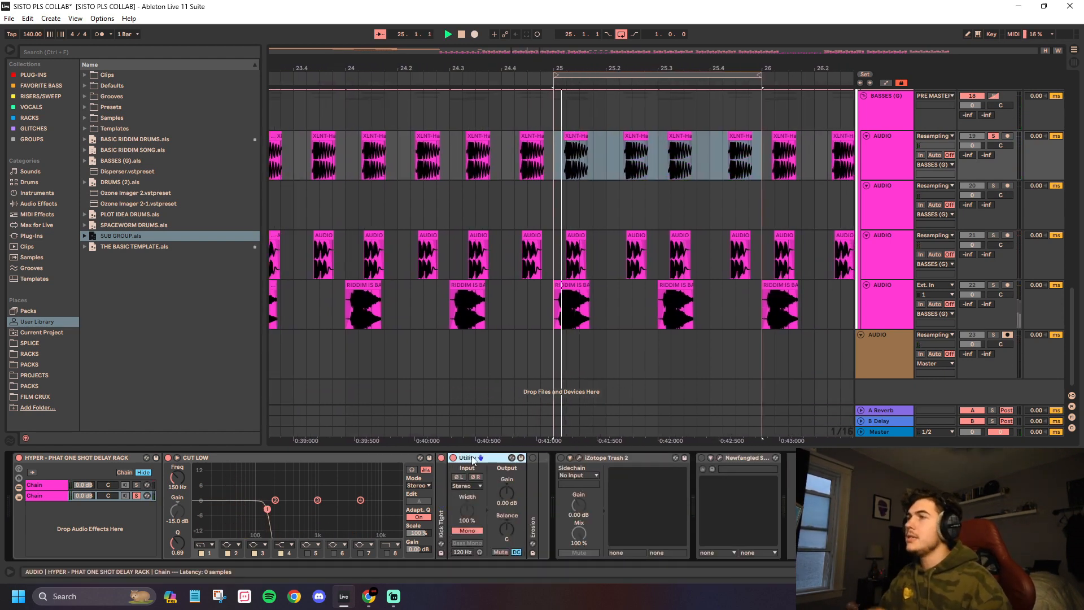
{"action": "double_click", "coordinate": [473, 459]}
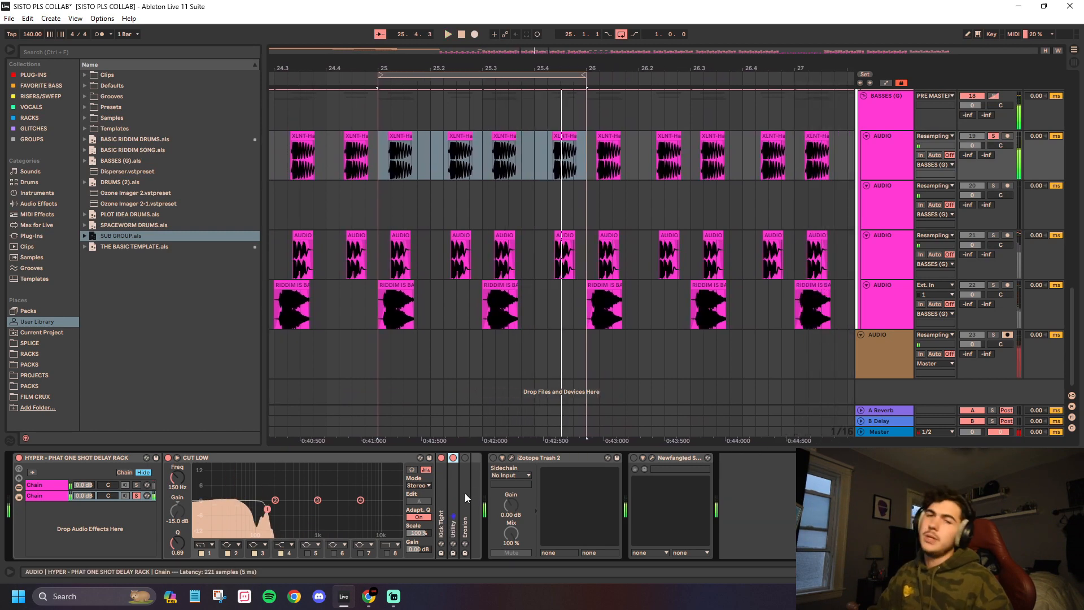
Step: Expand Erosion, turn it back on, play the loop through it and collapse the device again
{"action": "double_click", "coordinate": [465, 493]}
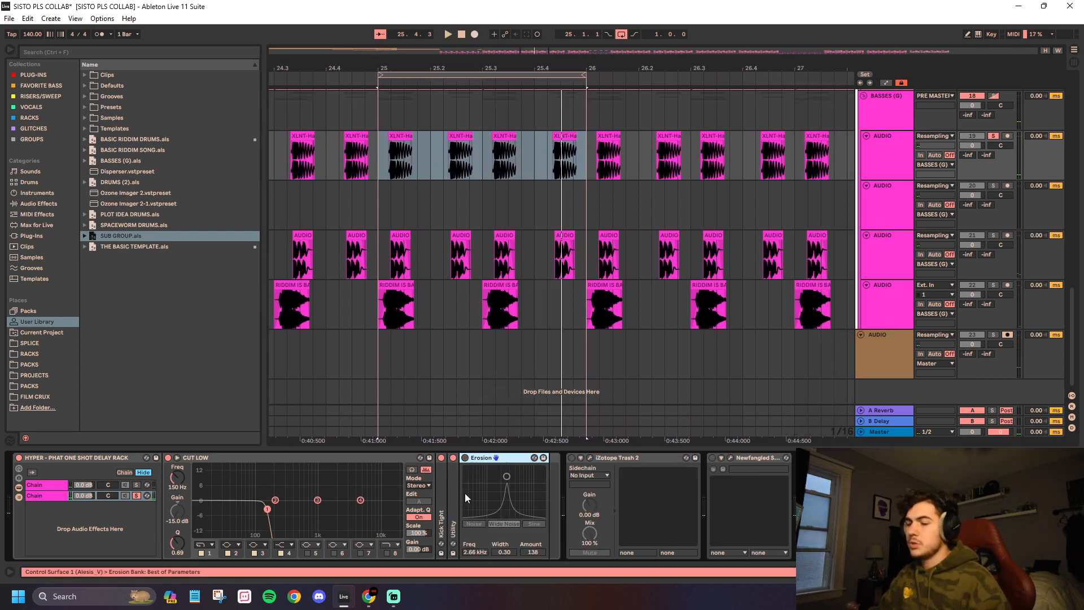
{"action": "key", "text": "space"}
{"action": "key", "text": "space"}
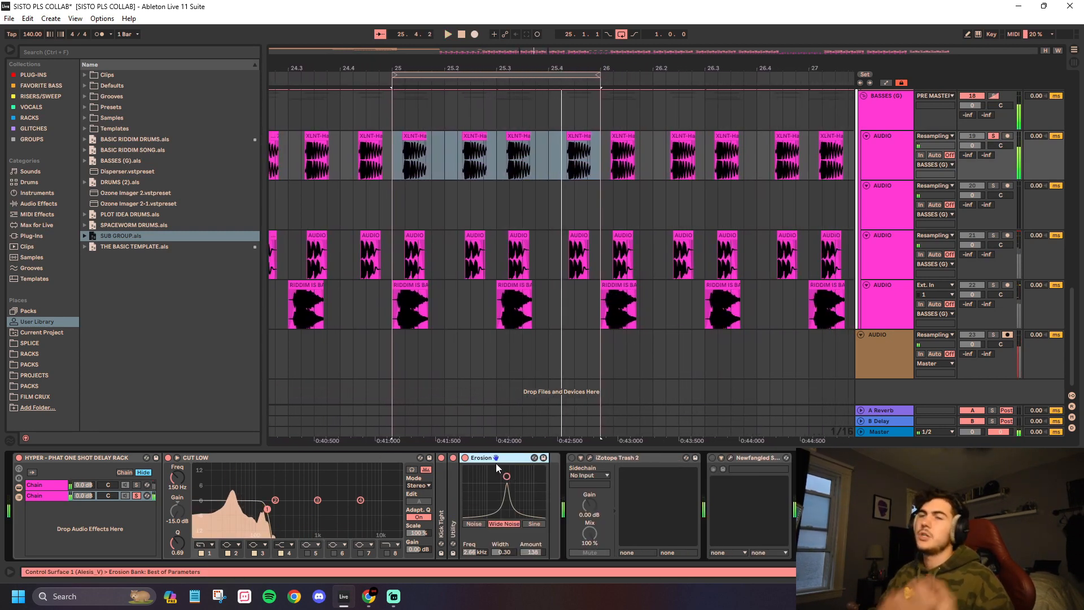
{"action": "double_click", "coordinate": [496, 461]}
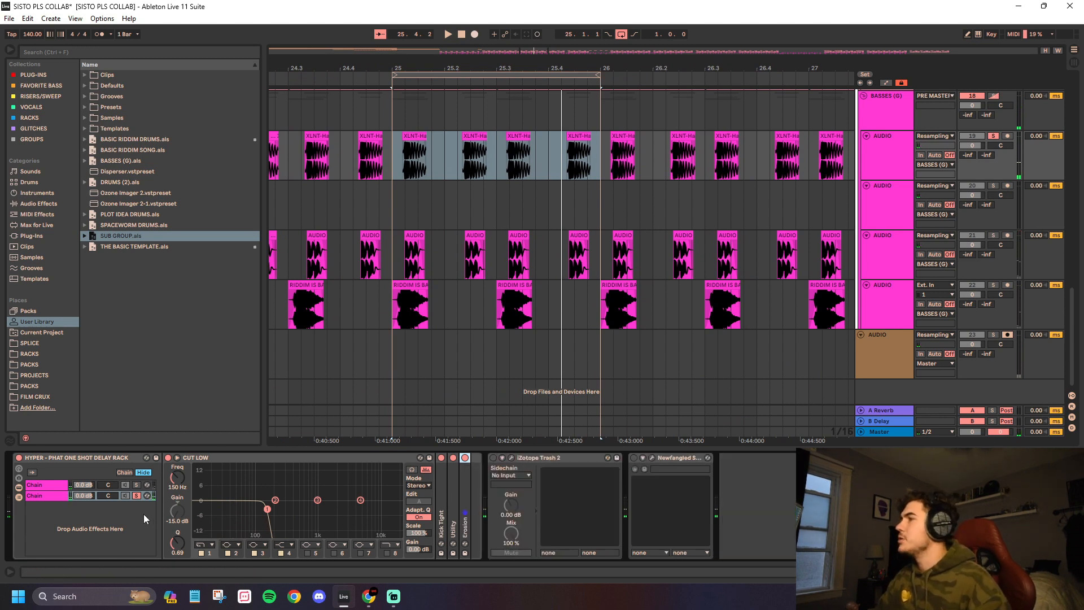
Step: Solo the two delay rack chains alternately to compare their CUT LOW EQs, ending with the first chain soloed
{"action": "left_click", "coordinate": [136, 484]}
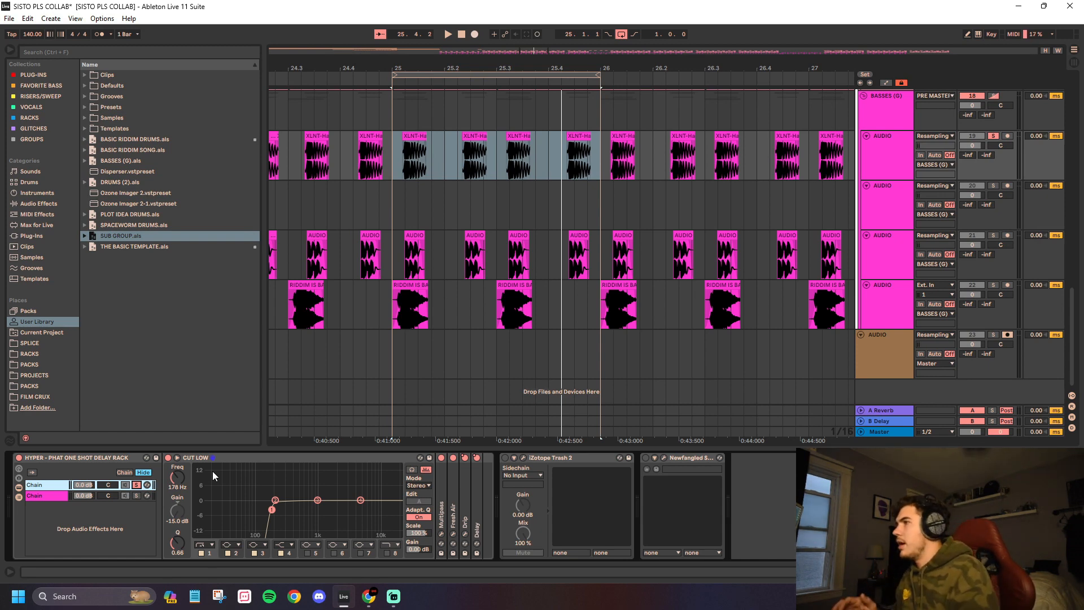
{"action": "left_click", "coordinate": [137, 496]}
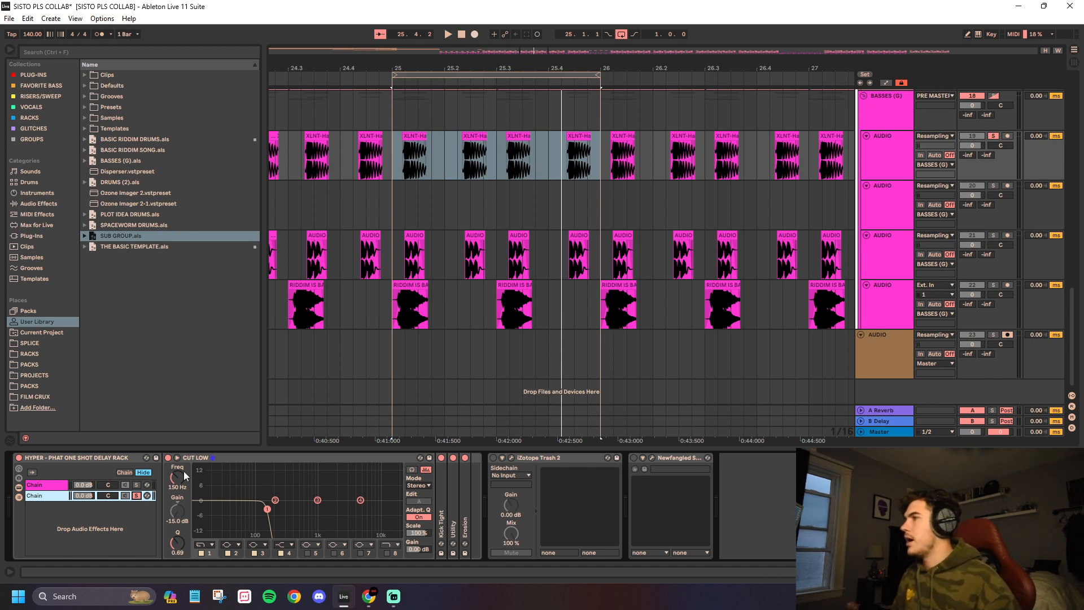
{"action": "left_click", "coordinate": [136, 485]}
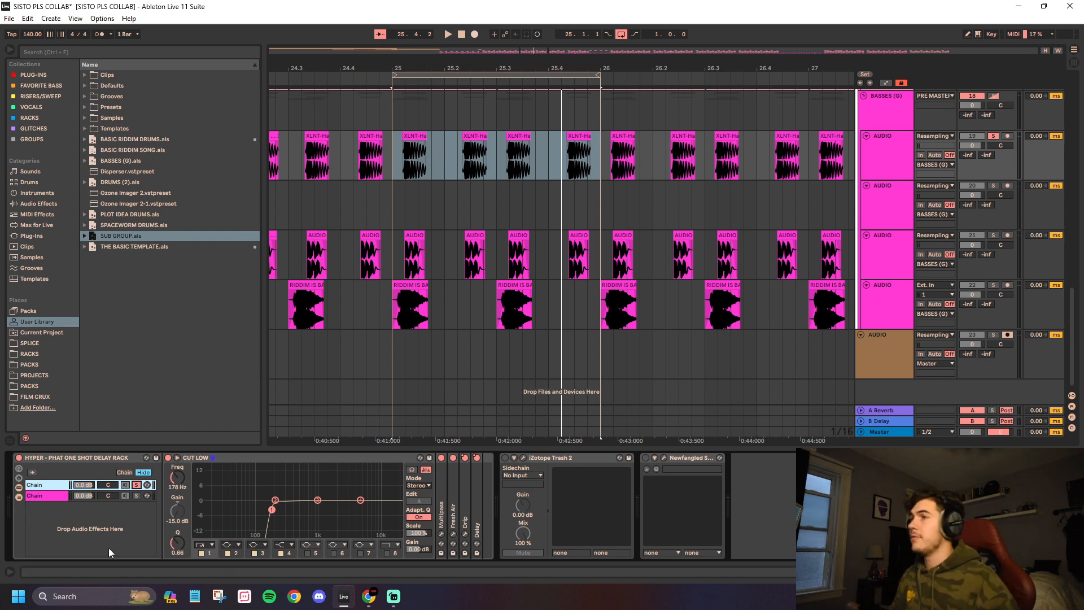
Step: Bypass Multipass, Fresh Air, Drip and Delay in the first chain and play the loop through CUT LOW only
{"action": "left_click", "coordinate": [476, 475]}
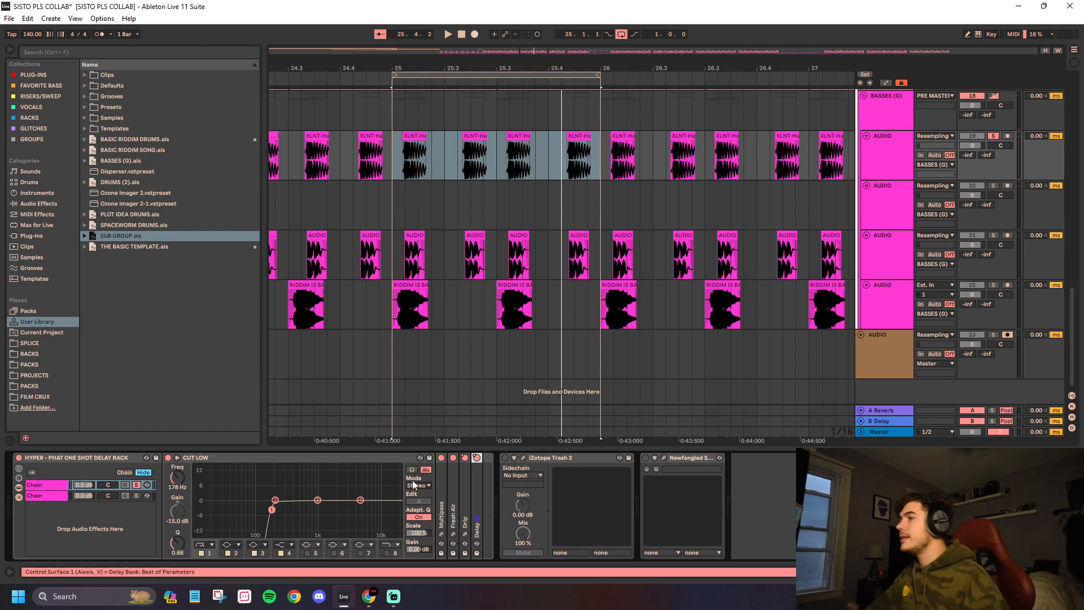
{"action": "left_click", "coordinate": [449, 472]}
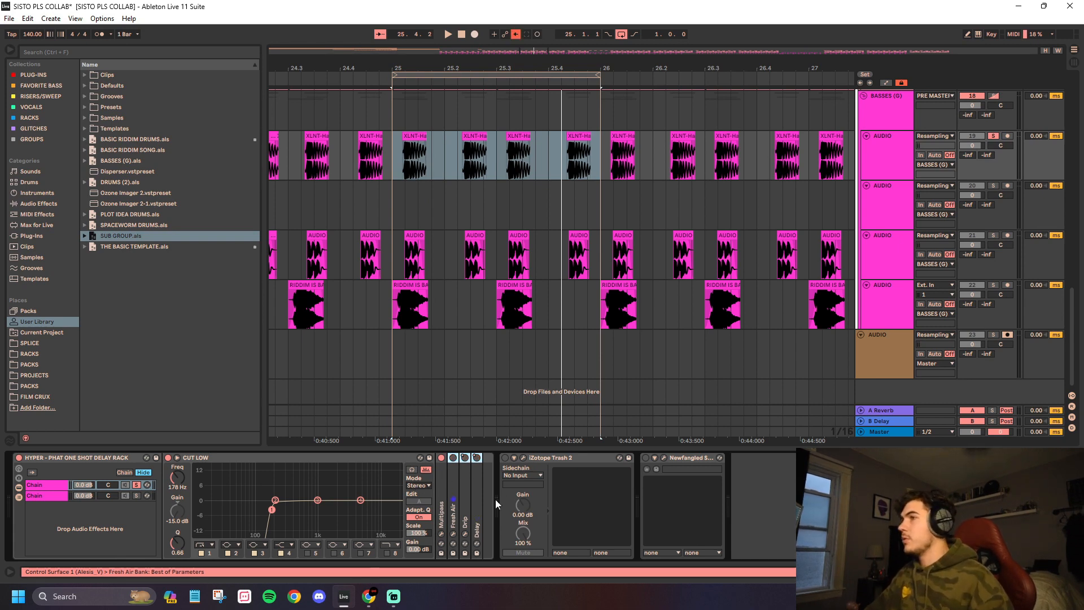
{"action": "left_click", "coordinate": [220, 460]}
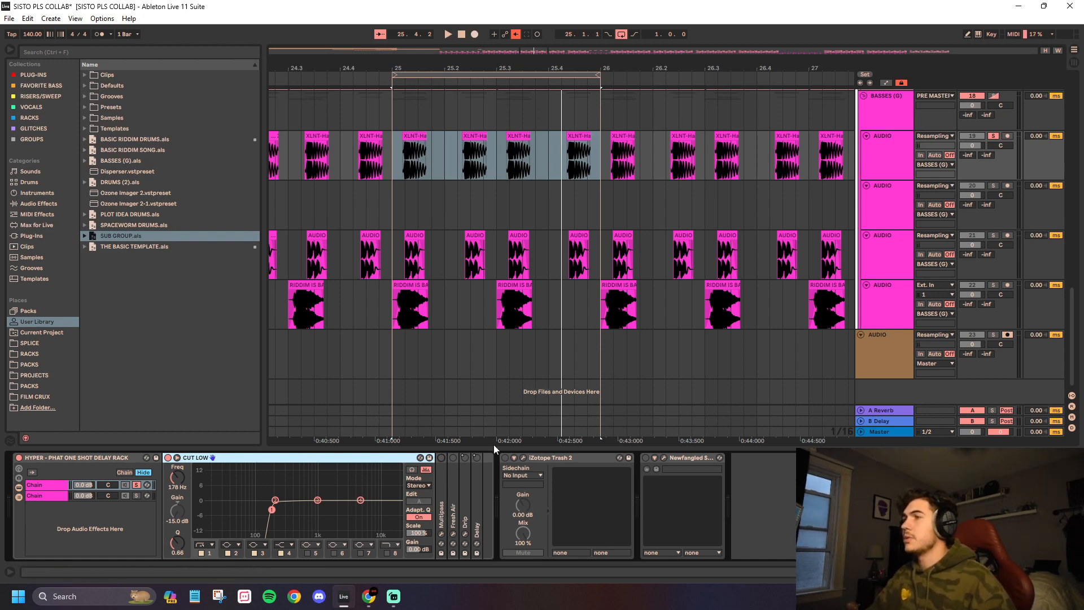
{"action": "key", "text": "space"}
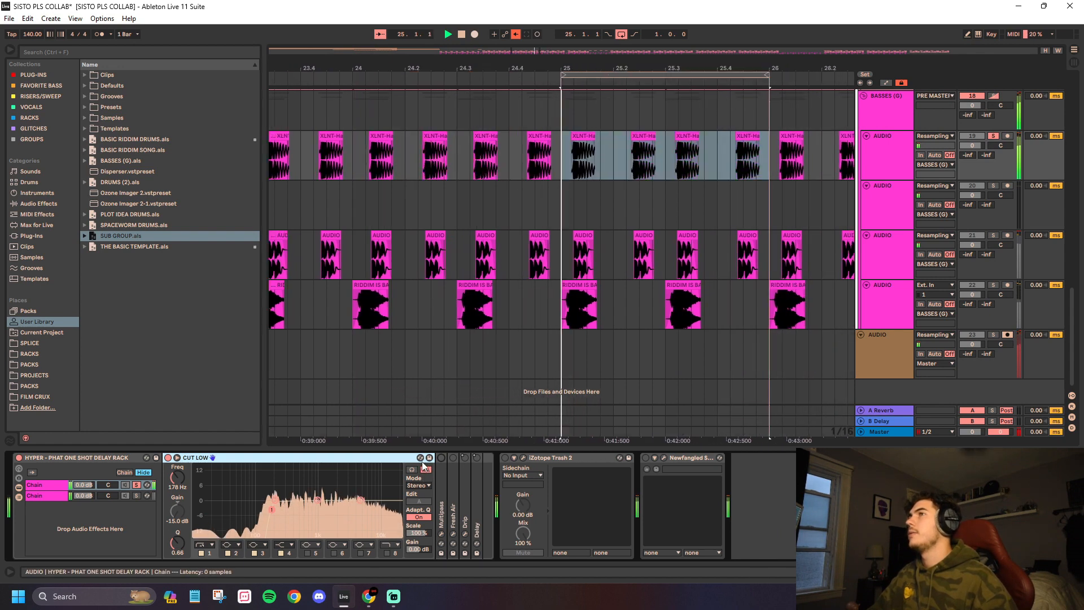
{"action": "key", "text": "space"}
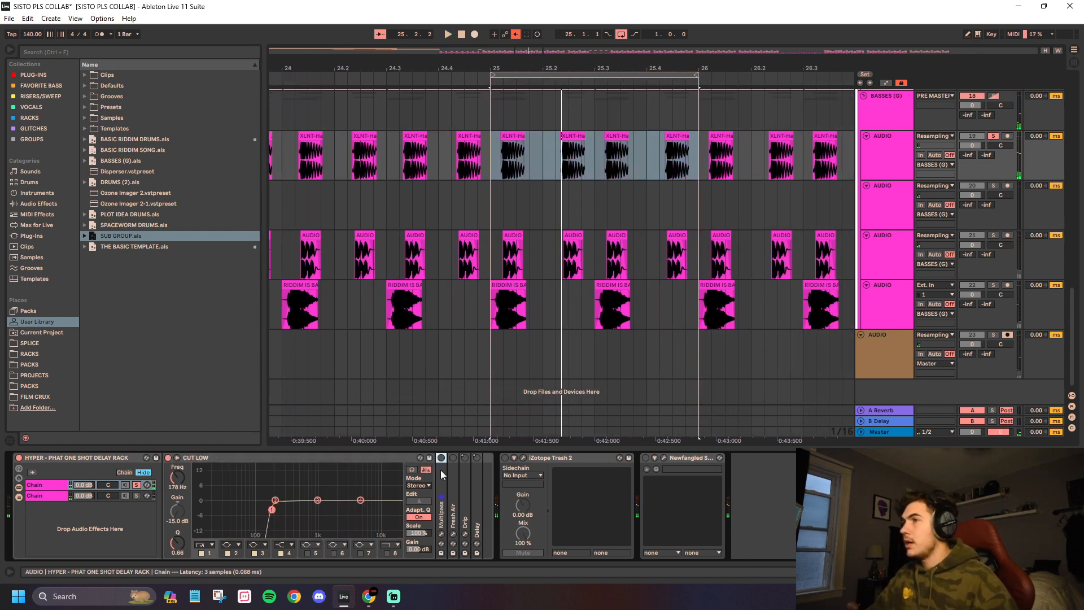
Step: Turn Multipass back on, play the loop through it, and open its plug-in window to show the Amen Driver preset before closing it
{"action": "double_click", "coordinate": [441, 469]}
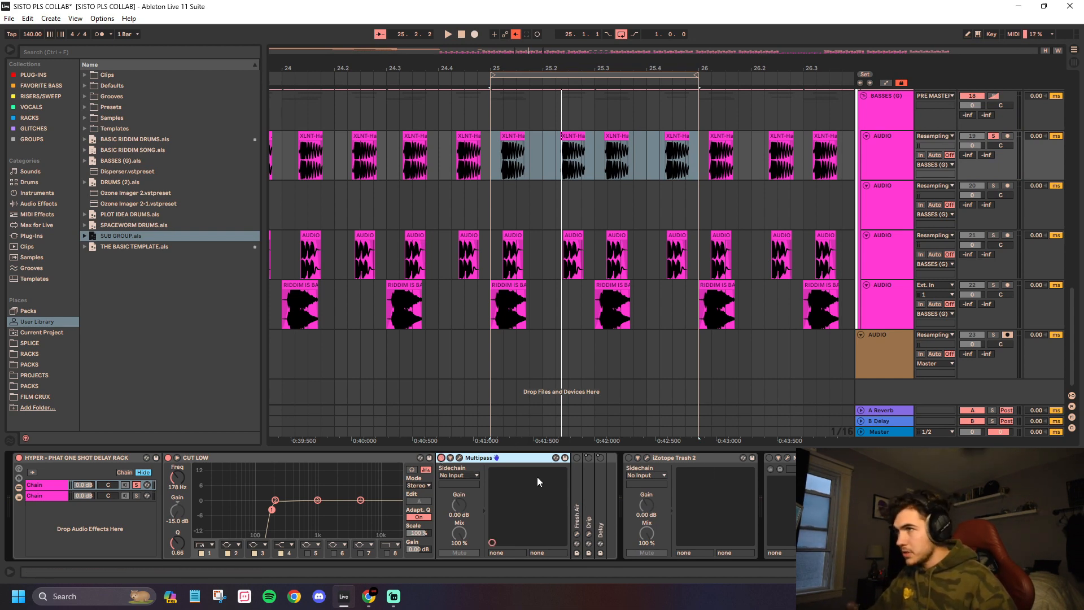
{"action": "key", "text": "space"}
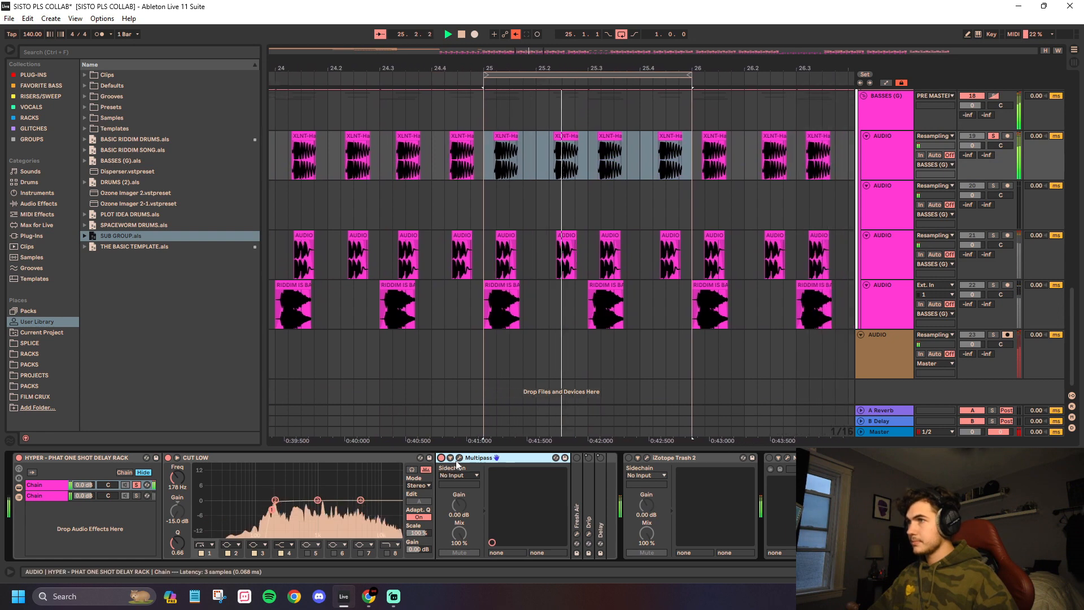
{"action": "left_click", "coordinate": [457, 459]}
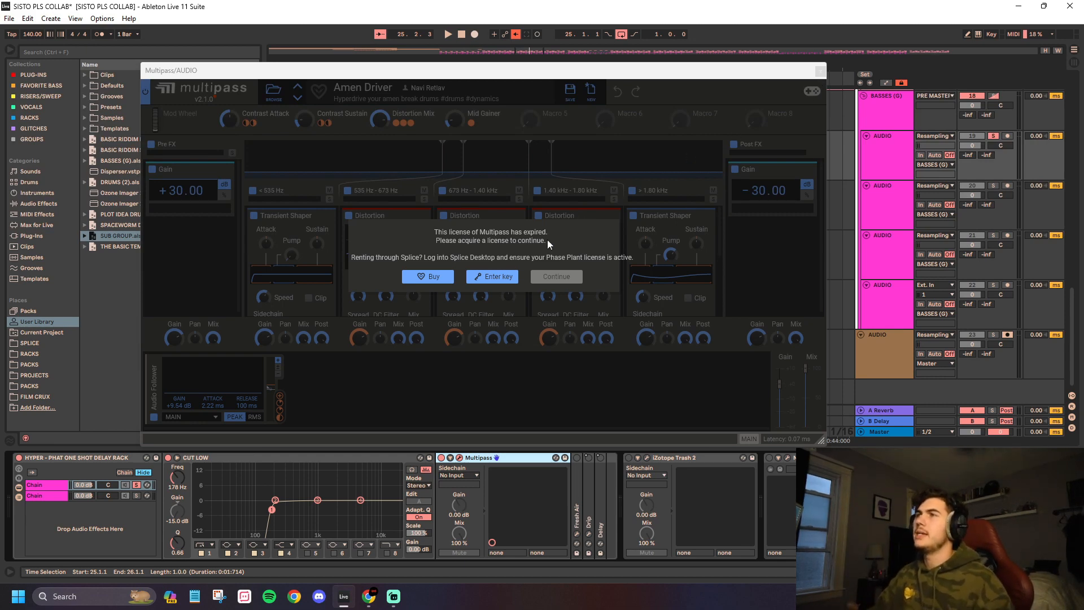
{"action": "left_click", "coordinate": [820, 71]}
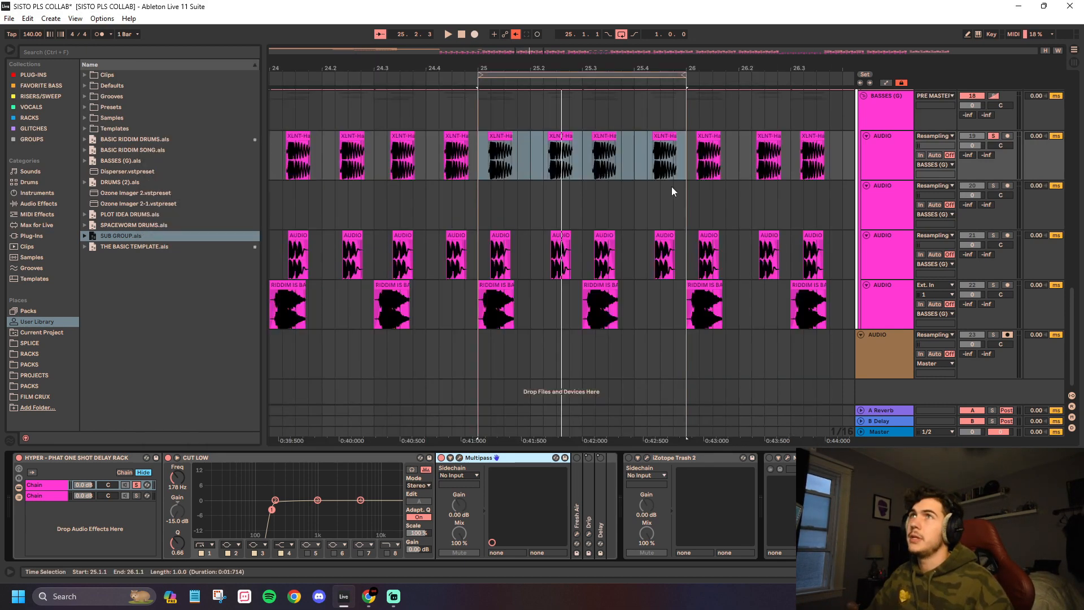
Step: Collapse Multipass, expand Fresh Air, and open its plug-in window away from the device chain
{"action": "left_click", "coordinate": [578, 484]}
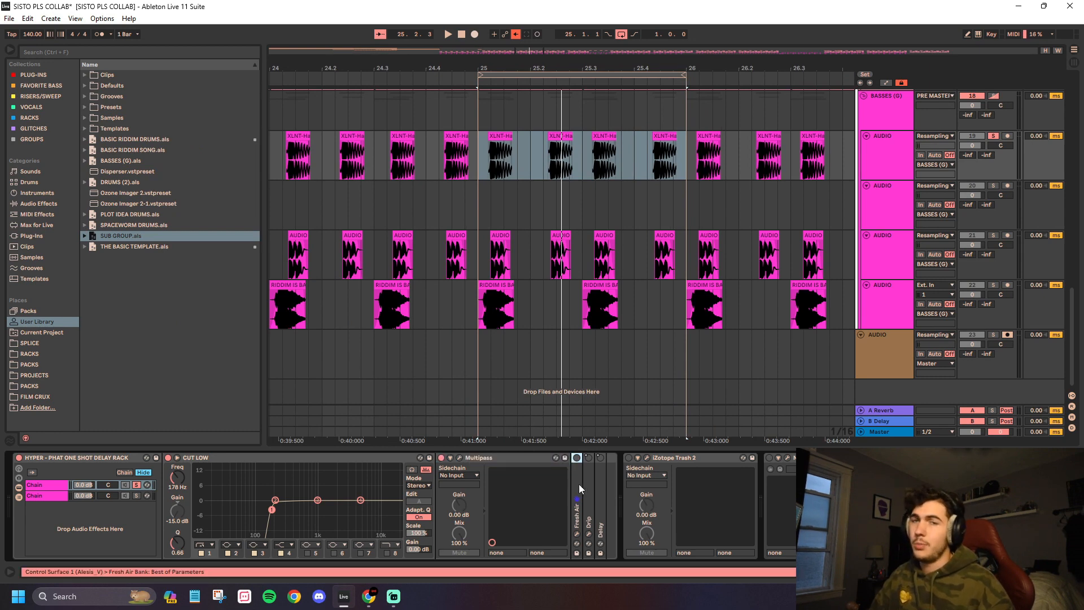
{"action": "double_click", "coordinate": [505, 457]}
{"action": "double_click", "coordinate": [451, 478]}
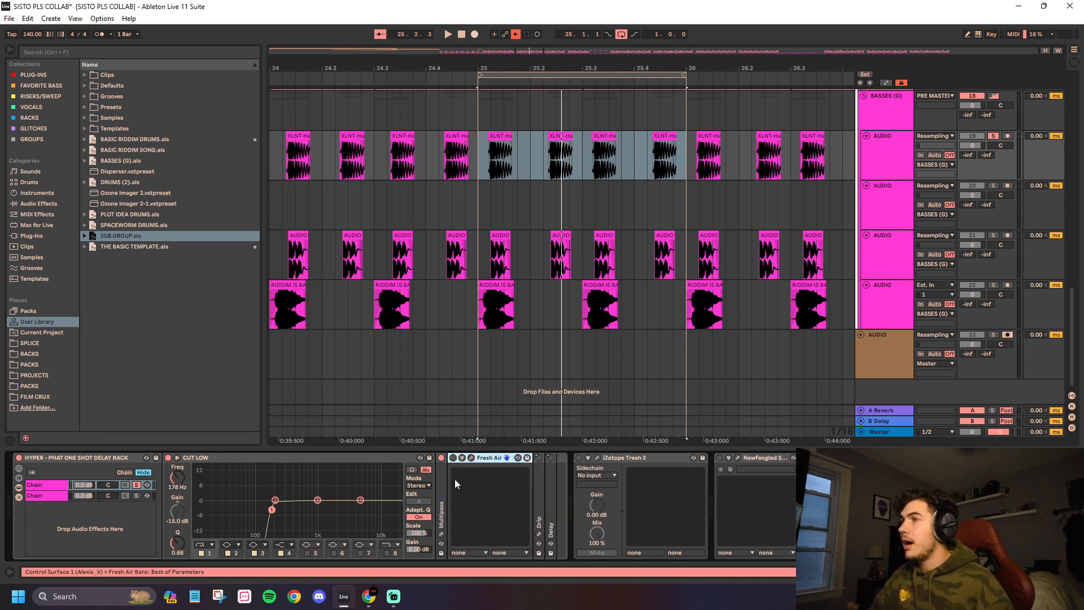
{"action": "left_click", "coordinate": [472, 459]}
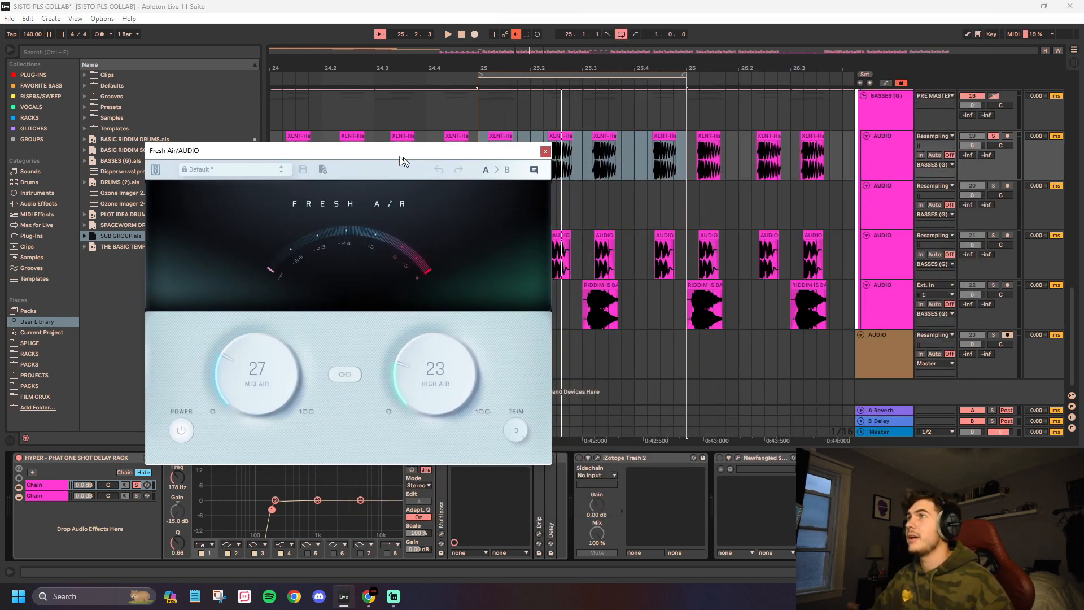
{"action": "left_click_drag", "start_coordinate": [403, 161], "coordinate": [284, 114]}
Step: Play the loop while switching Fresh Air off and on to compare the sound, leave it on and close its plug-in window
{"action": "key", "text": "space"}
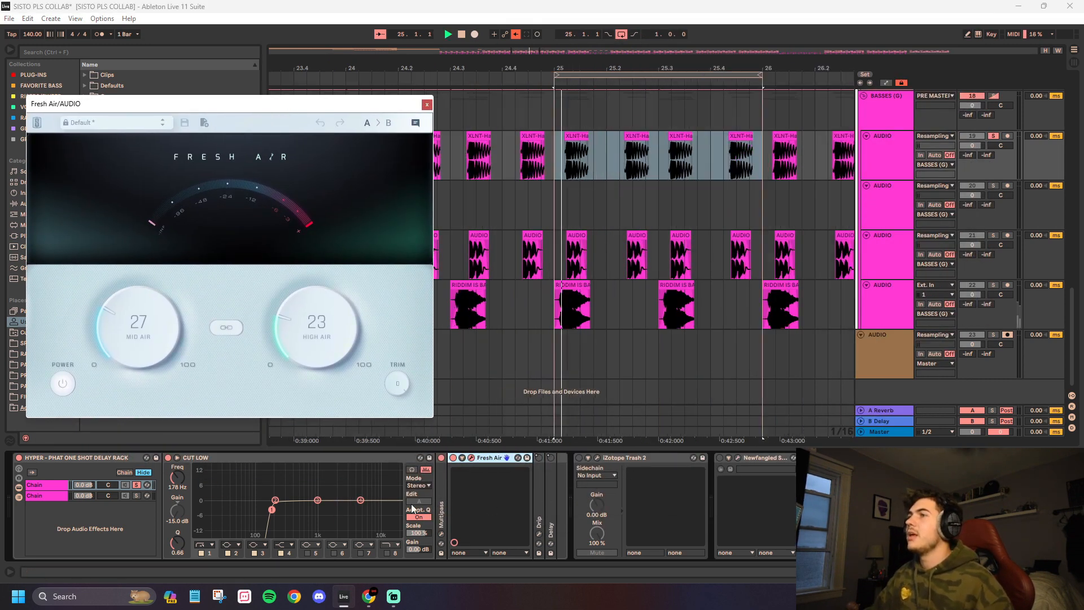
{"action": "left_click", "coordinate": [454, 458]}
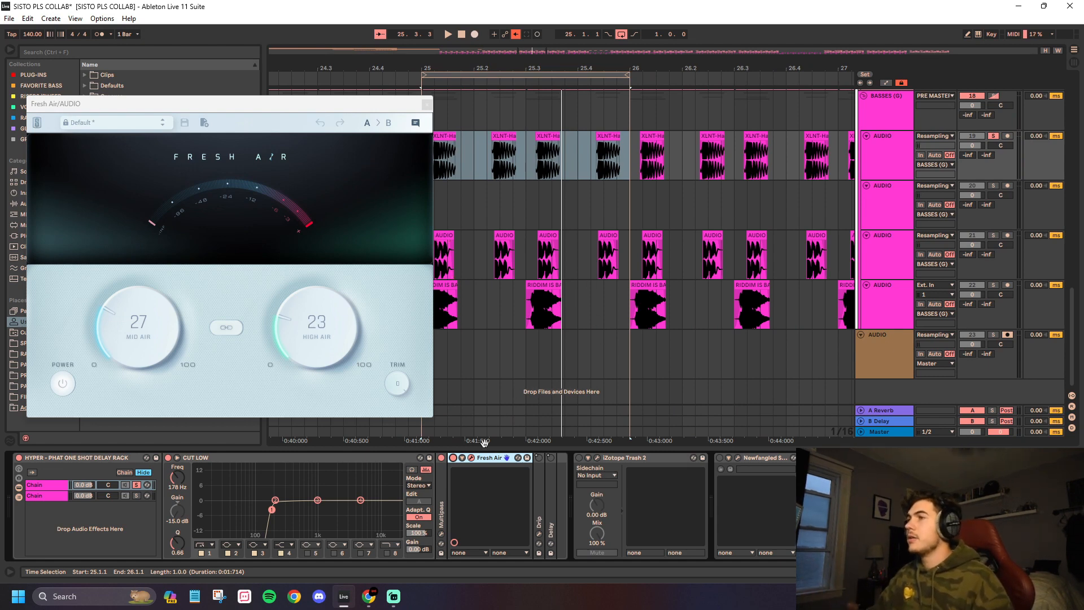
{"action": "key", "text": "space"}
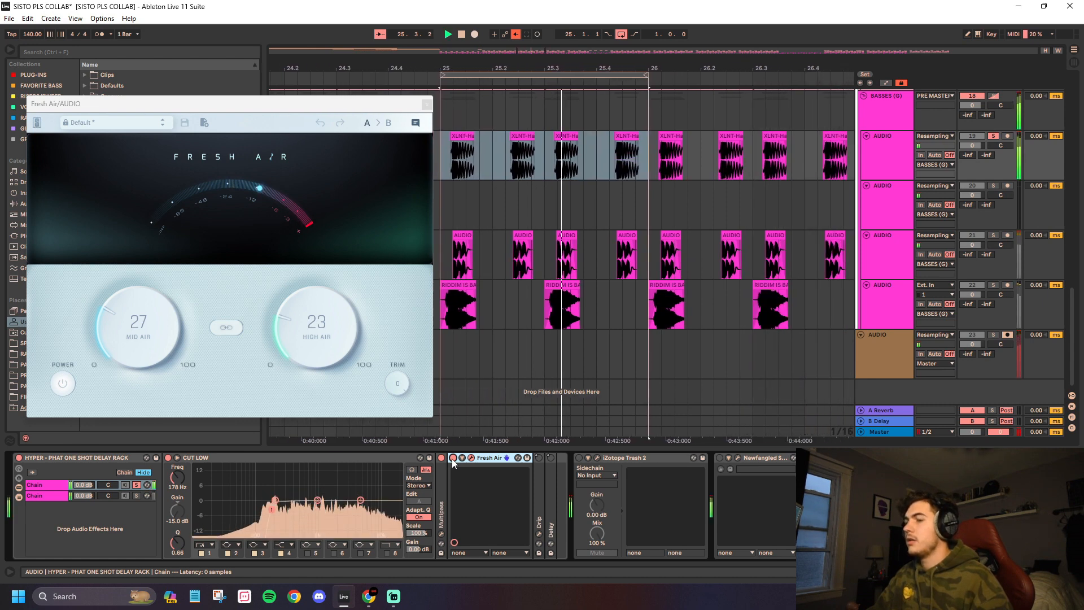
{"action": "left_click", "coordinate": [452, 458]}
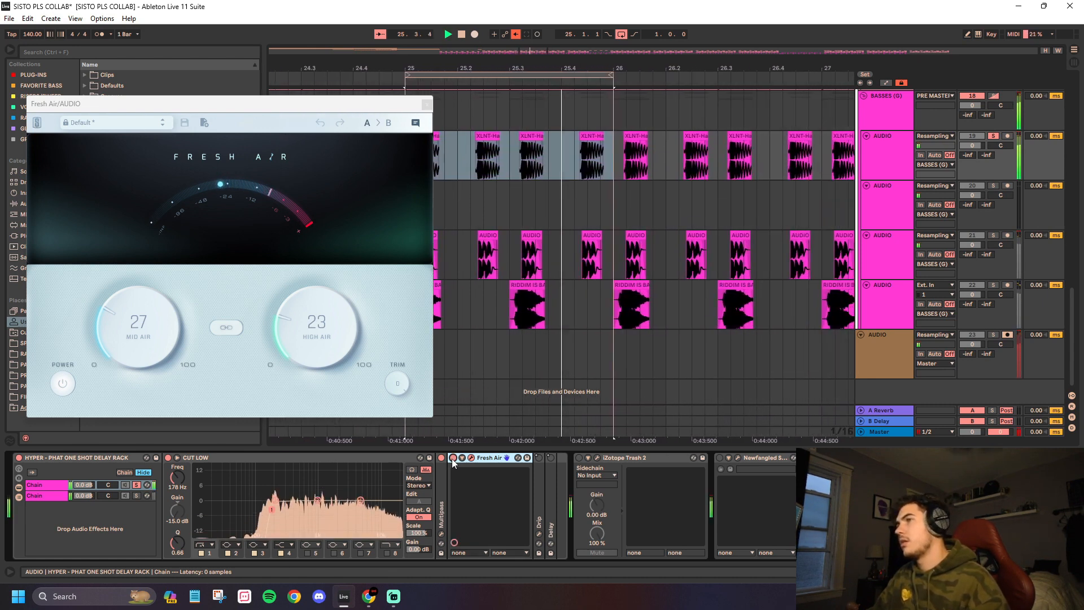
{"action": "left_click", "coordinate": [452, 458]}
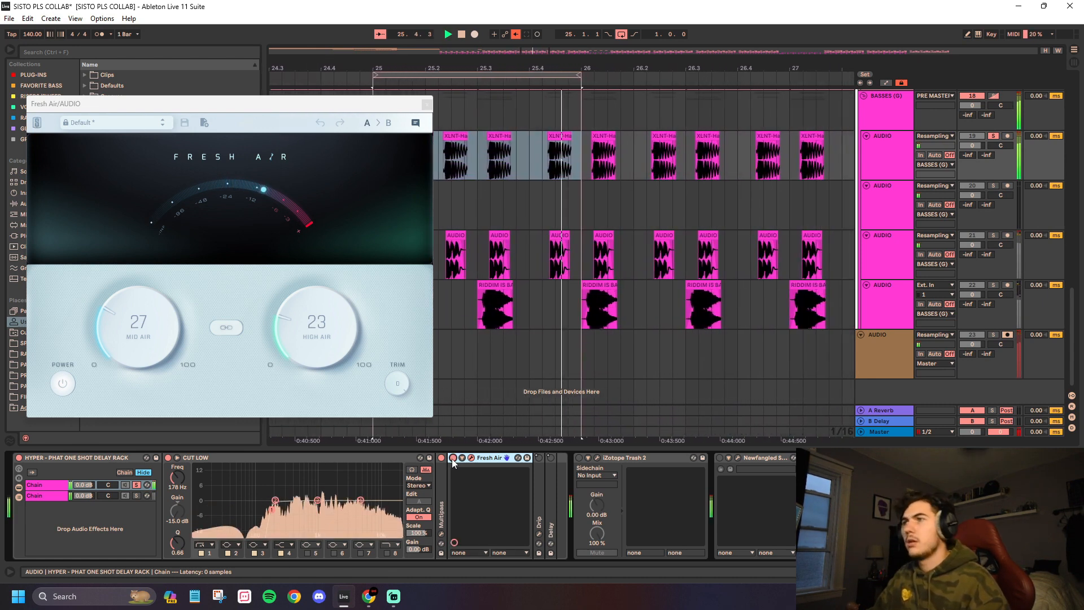
{"action": "key", "text": "space"}
{"action": "left_click", "coordinate": [427, 104]}
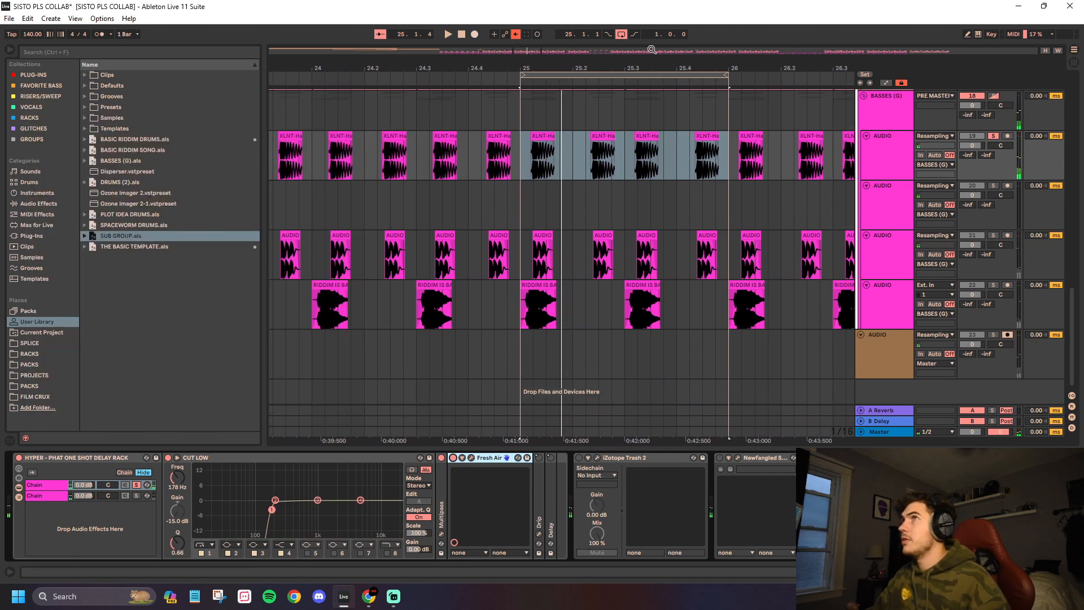
Step: Re-enable the overridden automation, expand Drip and Delay in the first chain, and open Drip's plug-in window away from the device chain
{"action": "left_click", "coordinate": [517, 37]}
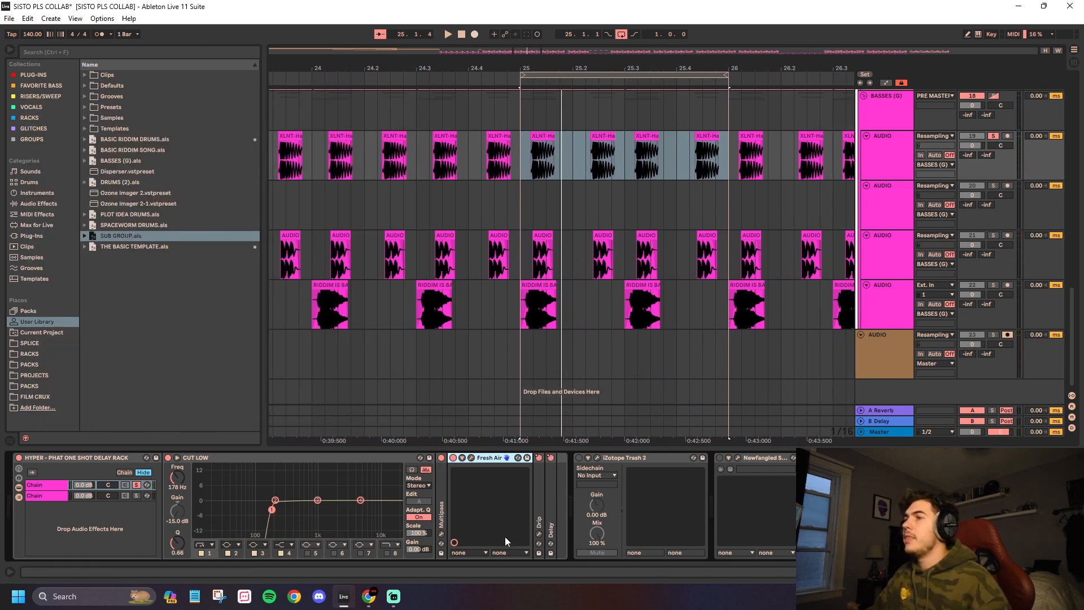
{"action": "double_click", "coordinate": [540, 497]}
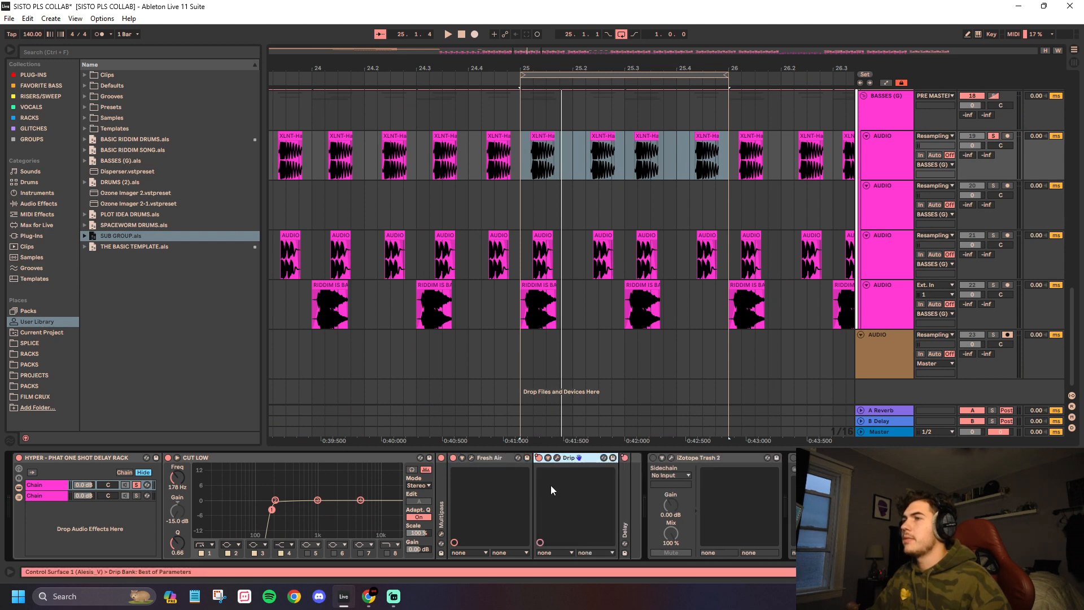
{"action": "double_click", "coordinate": [625, 472]}
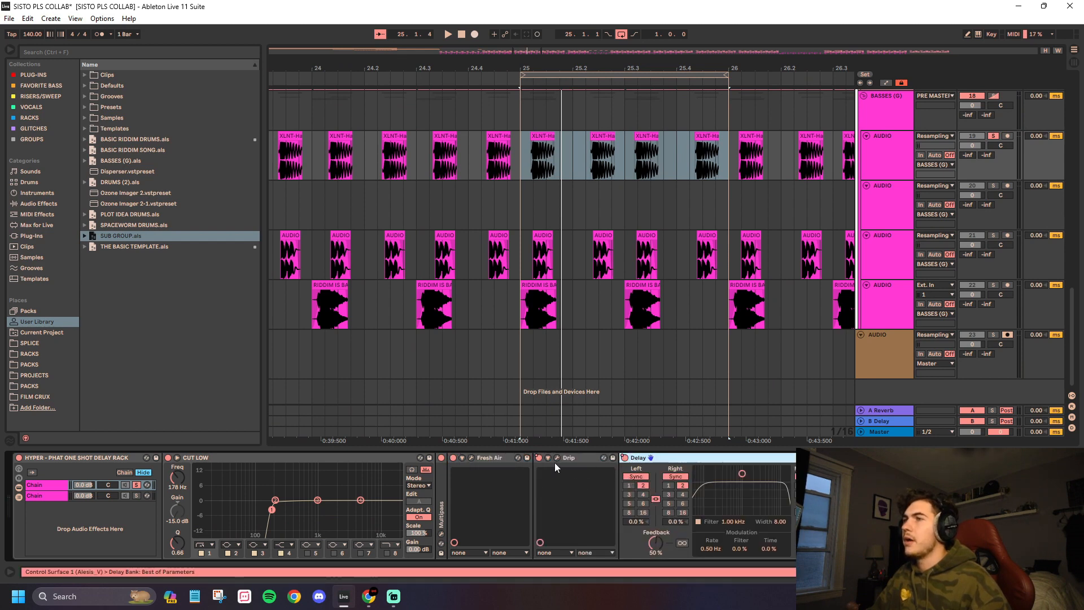
{"action": "left_click", "coordinate": [556, 458]}
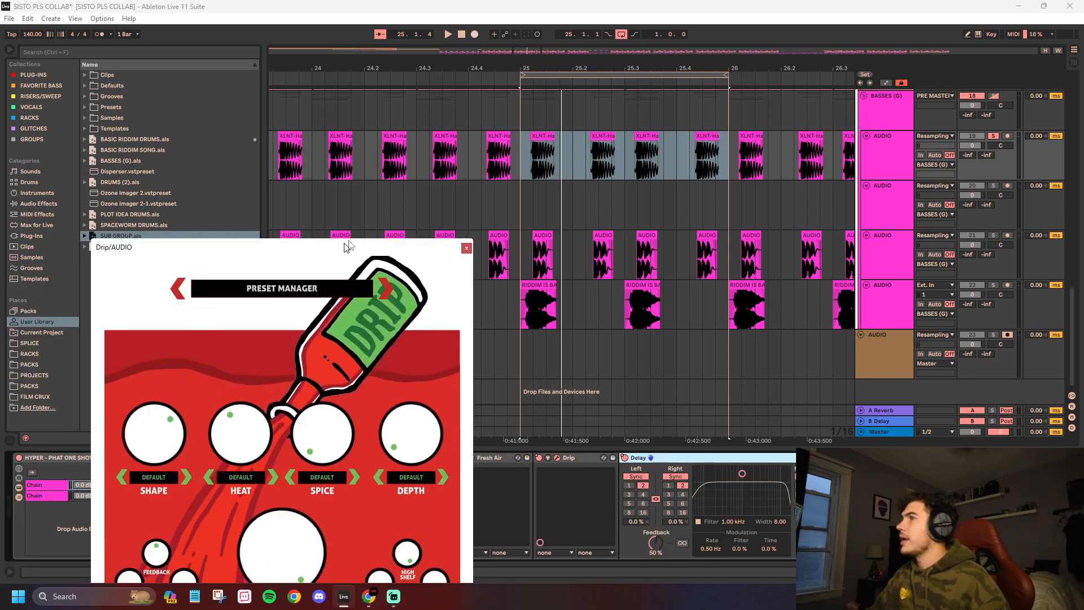
{"action": "left_click_drag", "start_coordinate": [346, 244], "coordinate": [313, 59]}
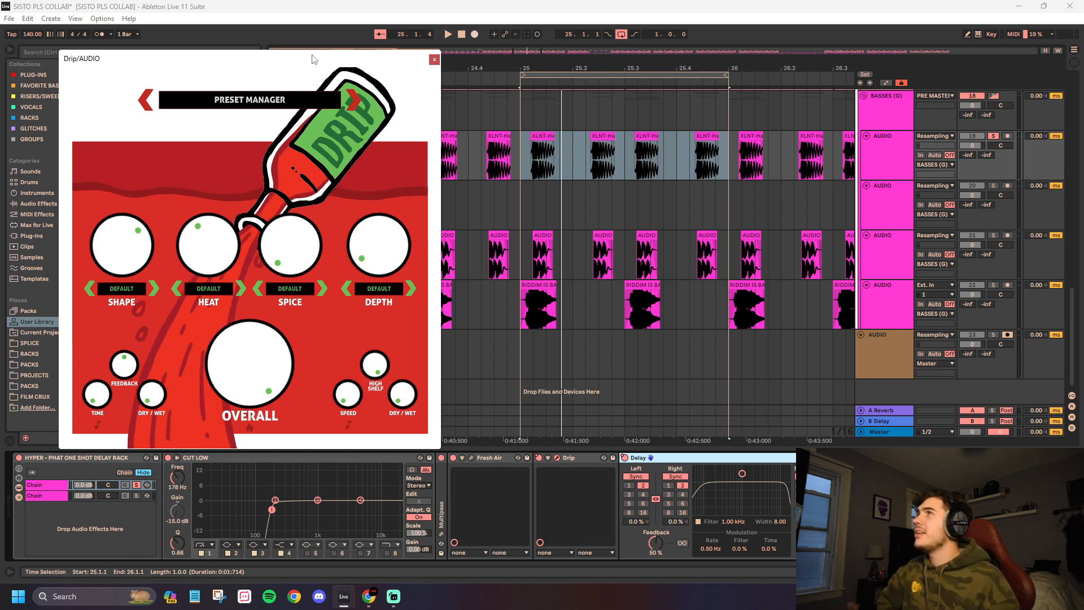
Step: Play the loop while switching Drip off and on to compare the sound, restore its automation and close its plug-in window
{"action": "key", "text": "space"}
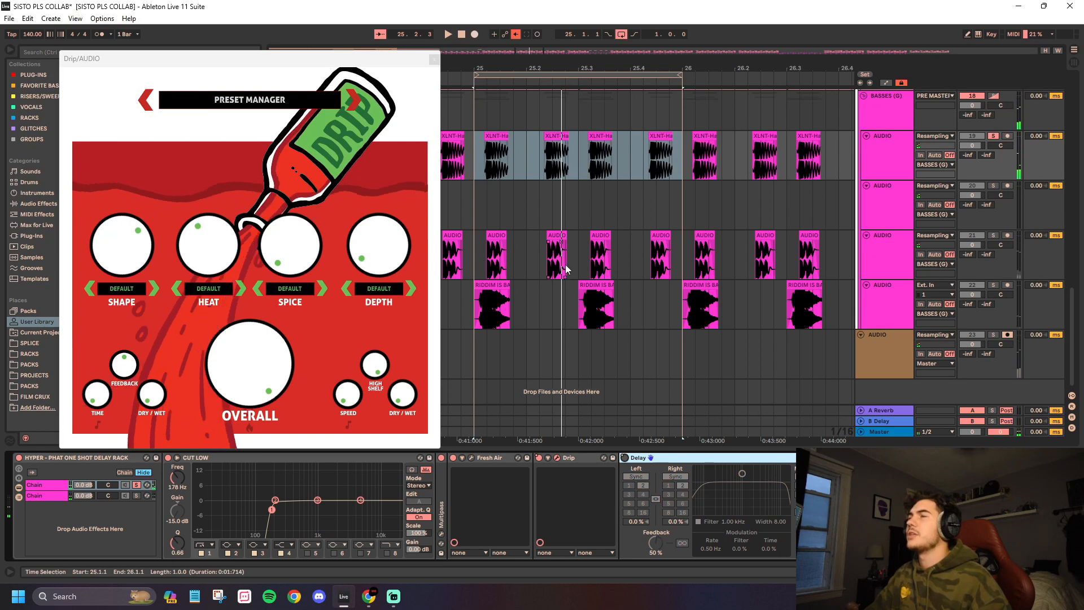
{"action": "key", "text": "space"}
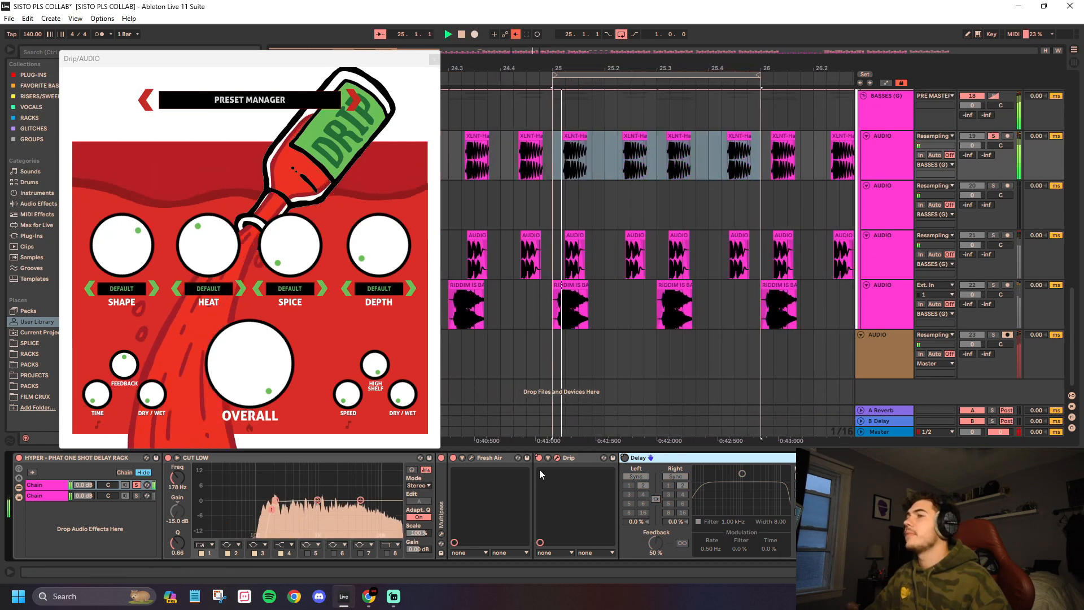
{"action": "left_click", "coordinate": [538, 457]}
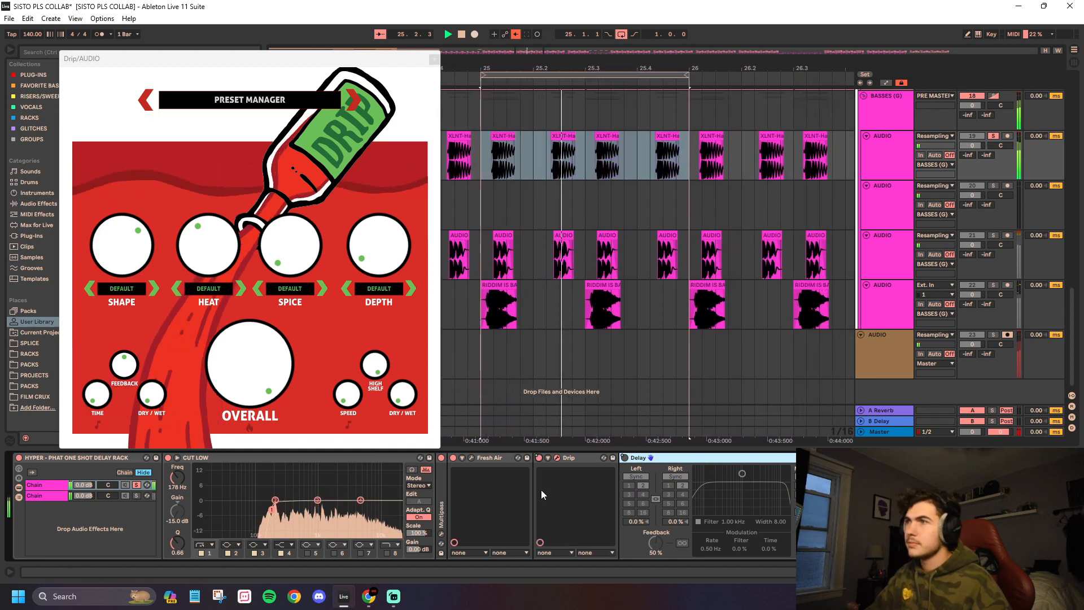
{"action": "left_click", "coordinate": [538, 457]}
{"action": "key", "text": "space"}
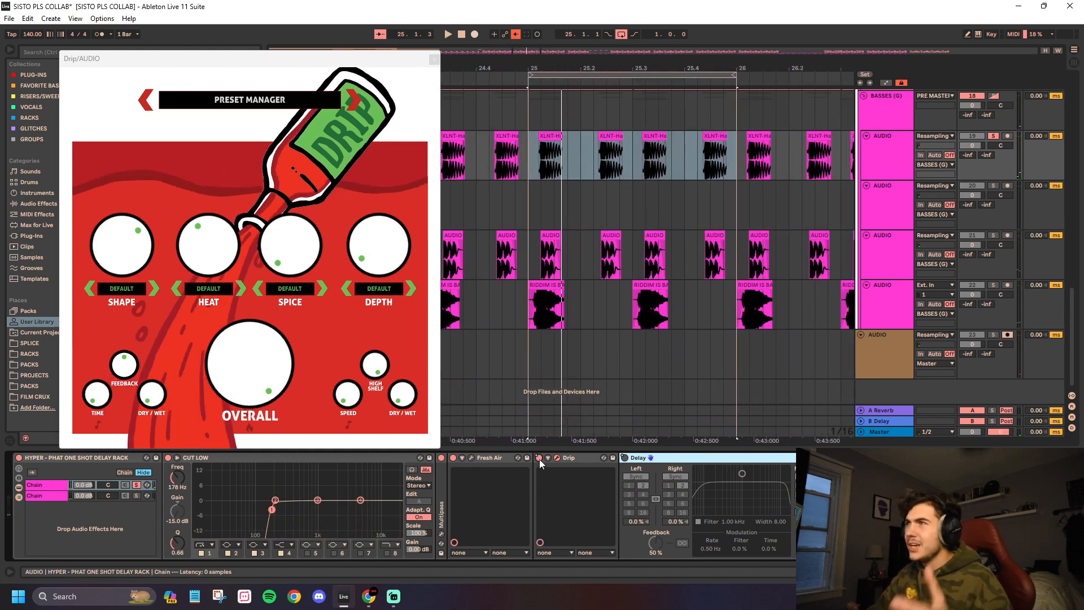
{"action": "left_click", "coordinate": [516, 34]}
{"action": "left_click", "coordinate": [433, 59]}
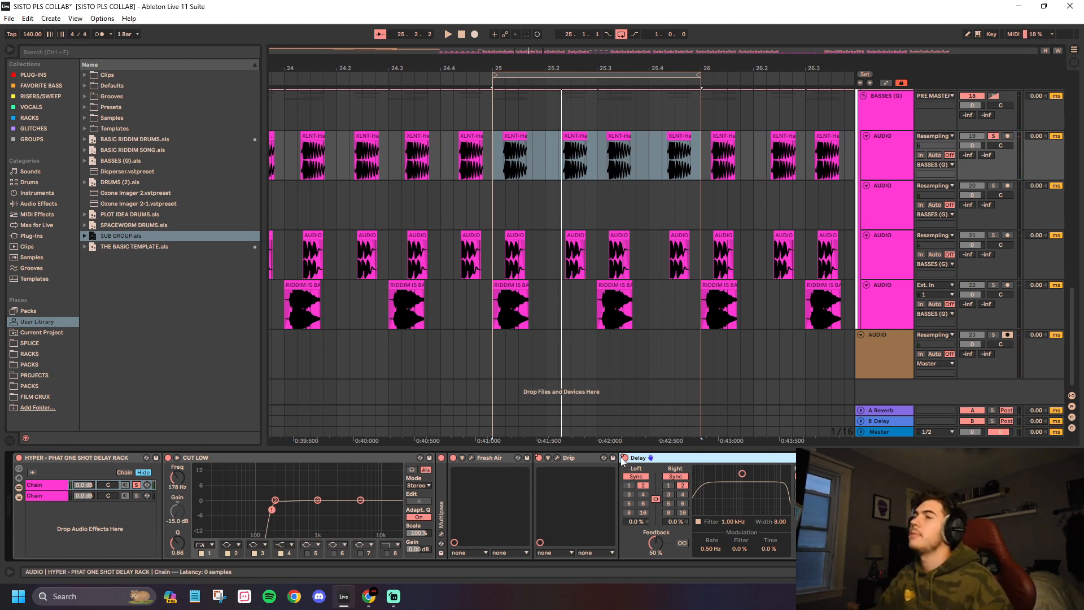
Step: Play the loop while toggling Delay to compare the sound, re-enable the overridden automation and stop playback
{"action": "key", "text": "space"}
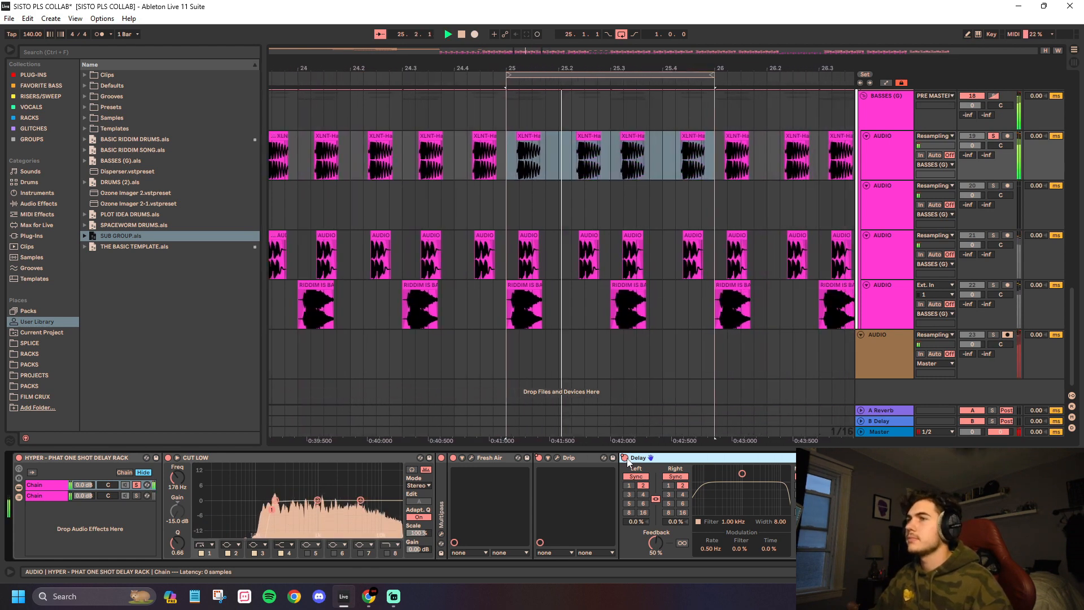
{"action": "left_click", "coordinate": [625, 457]}
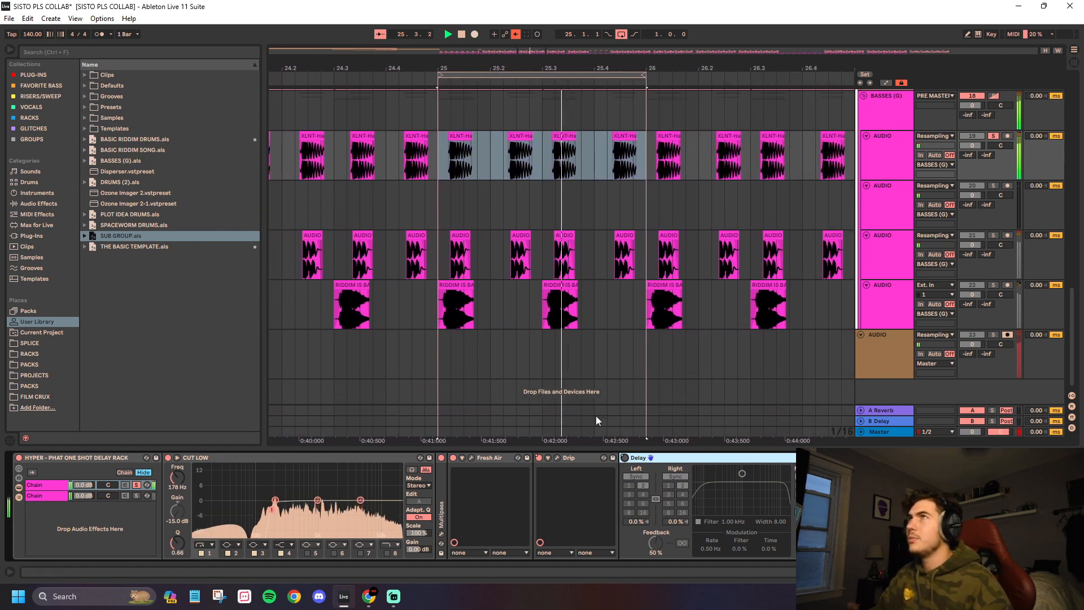
{"action": "left_click", "coordinate": [515, 34]}
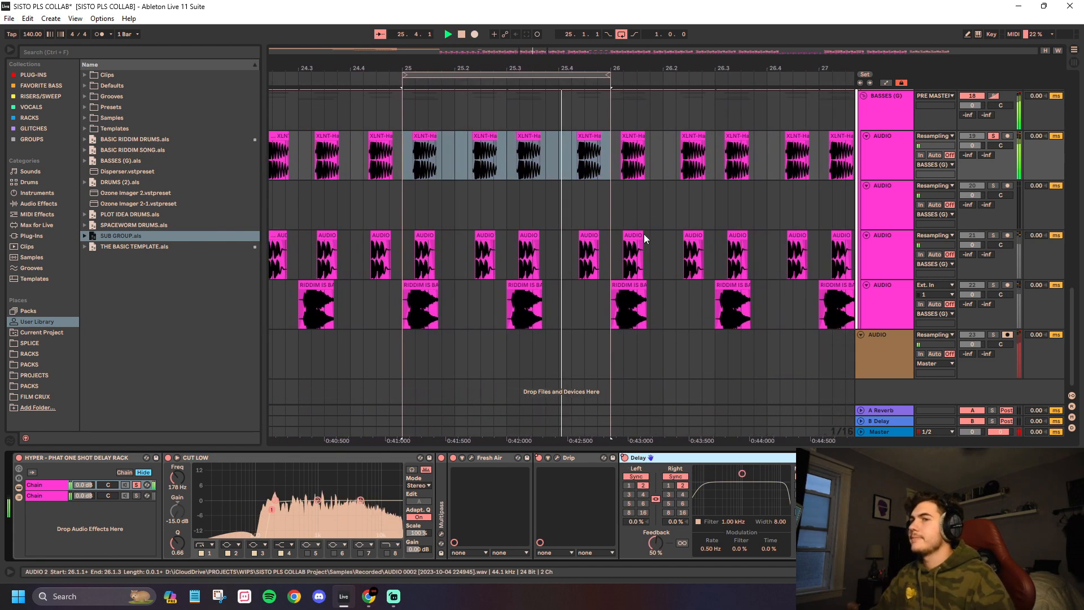
{"action": "key", "text": "space"}
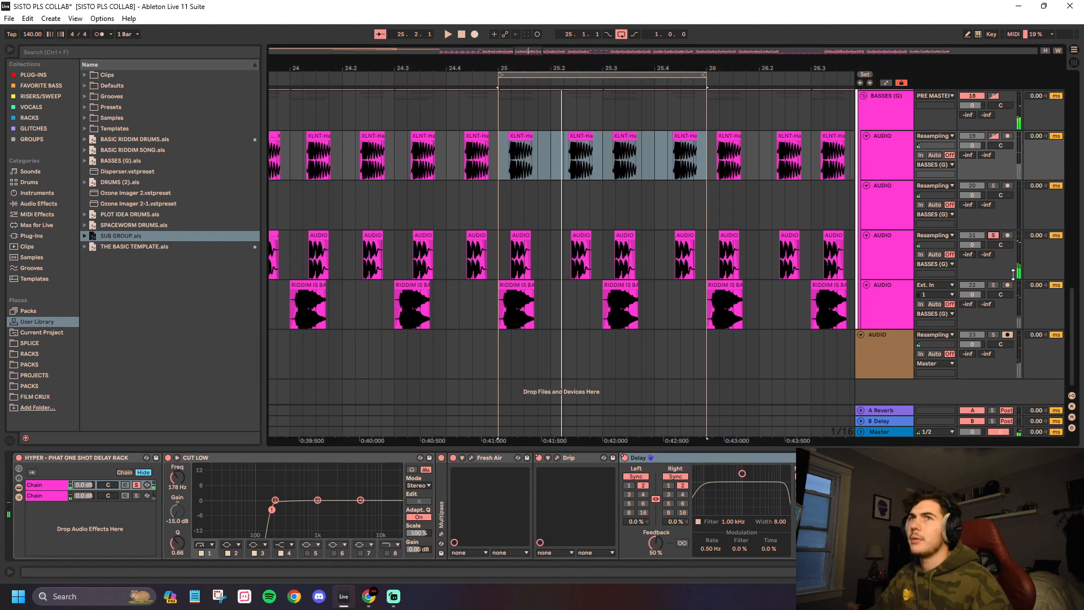
Step: Solo audio track 21 and play the loop through all of its effects
{"action": "left_click", "coordinate": [892, 250]}
{"action": "key", "text": "space"}
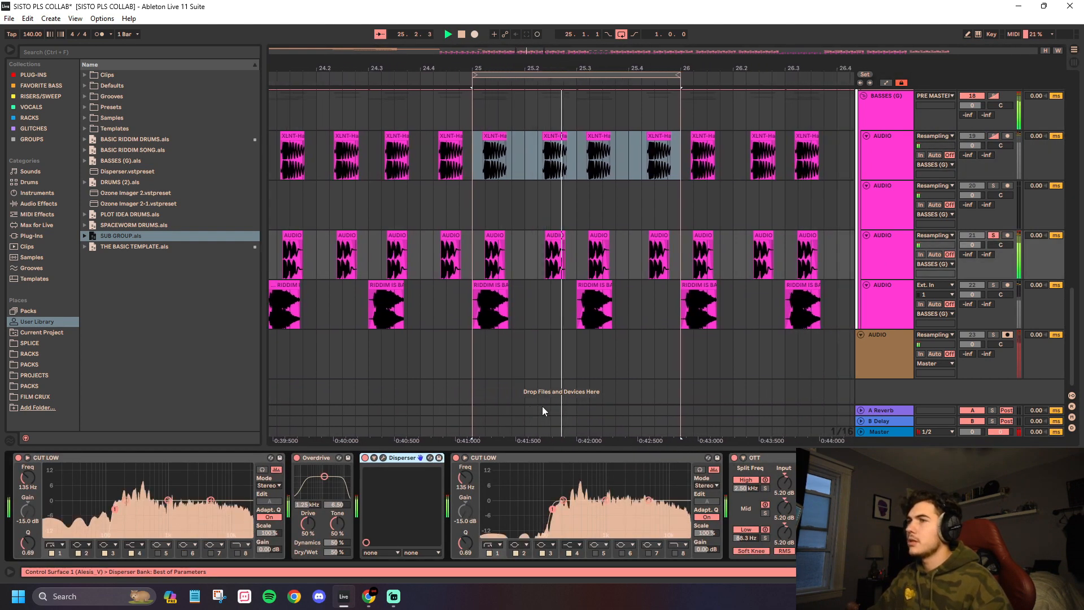
{"action": "key", "text": "space"}
Step: Bypass the active devices from Overdrive through OTT on track 21 and play the loop through its first CUT LOW only
{"action": "left_click", "coordinate": [774, 459]}
{"action": "left_click", "coordinate": [314, 459], "text": "shift"}
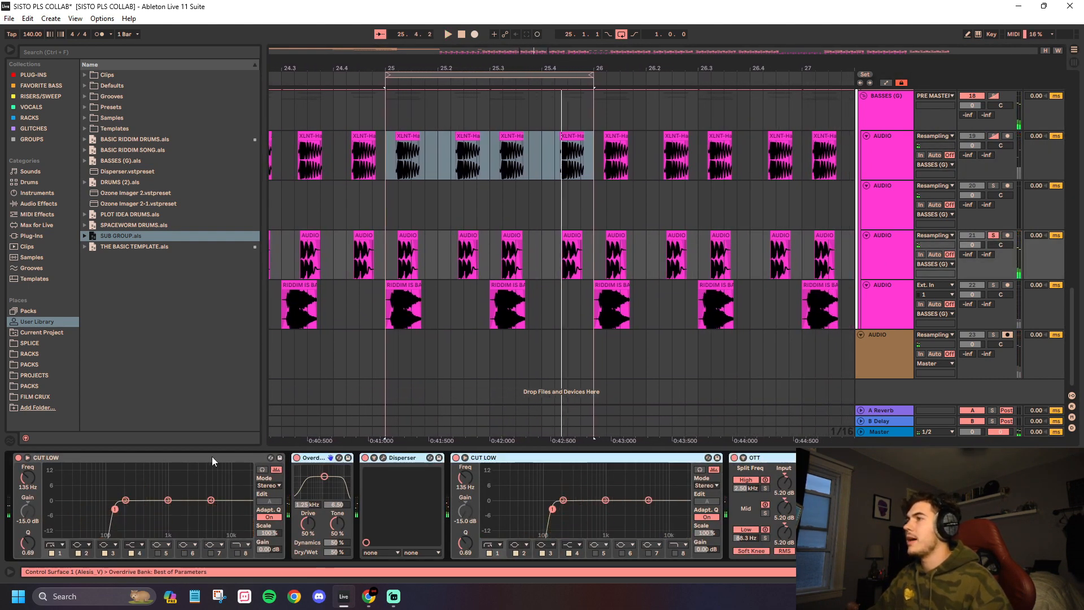
{"action": "key", "text": "0"}
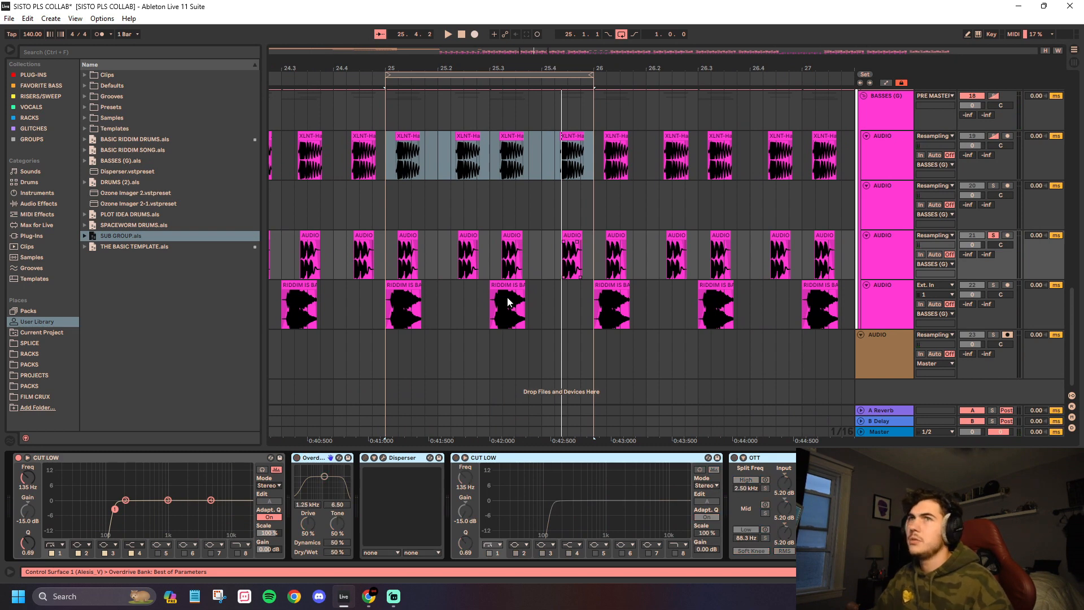
{"action": "key", "text": "space"}
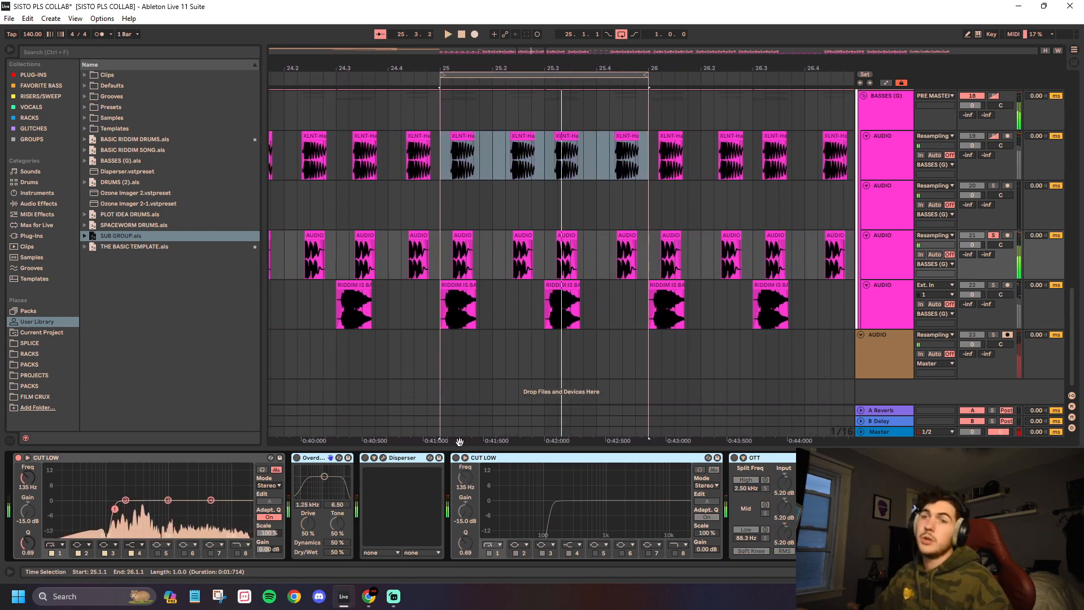
{"action": "double_click", "coordinate": [313, 457]}
{"action": "double_click", "coordinate": [295, 483]}
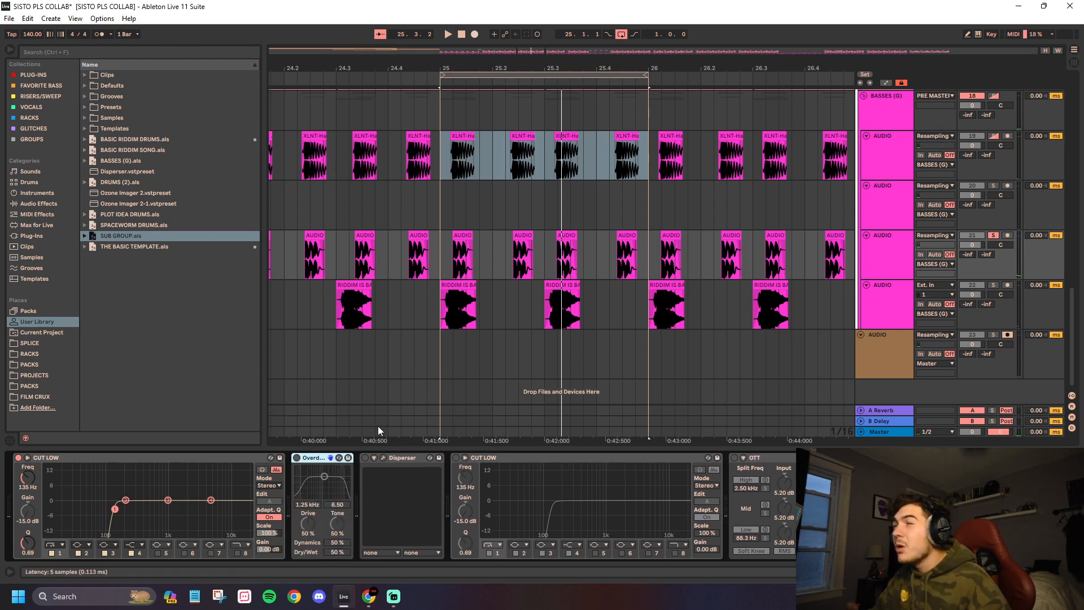
Step: Solo audio track 19, play the loop with its delay rack's second chain shown, and compare its devices with those on track 21
{"action": "left_click", "coordinate": [1021, 144]}
{"action": "left_click", "coordinate": [993, 136]}
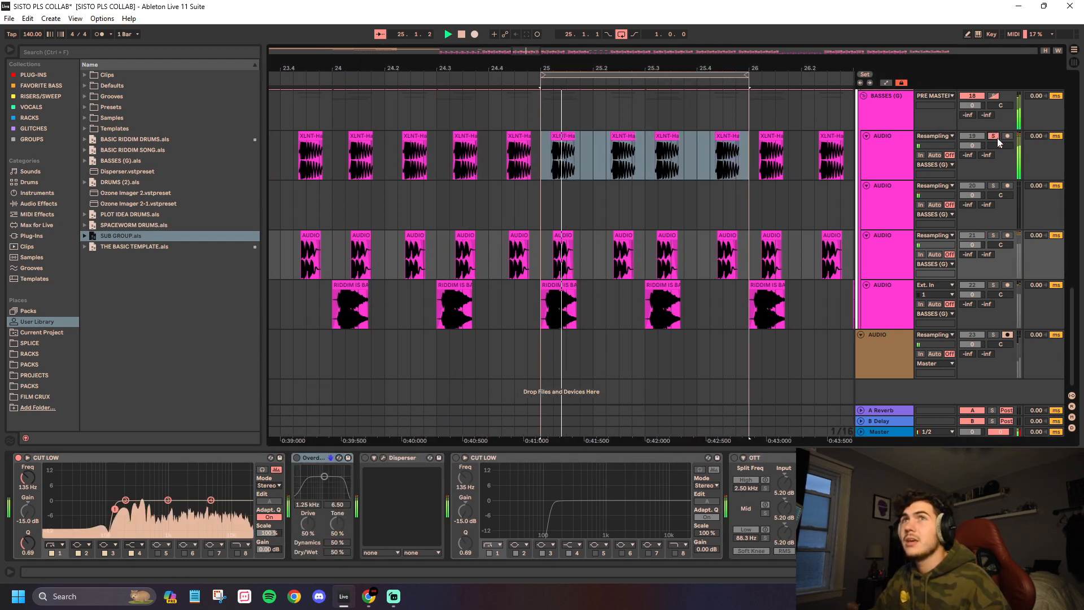
{"action": "left_click", "coordinate": [910, 145]}
{"action": "left_click", "coordinate": [144, 497]}
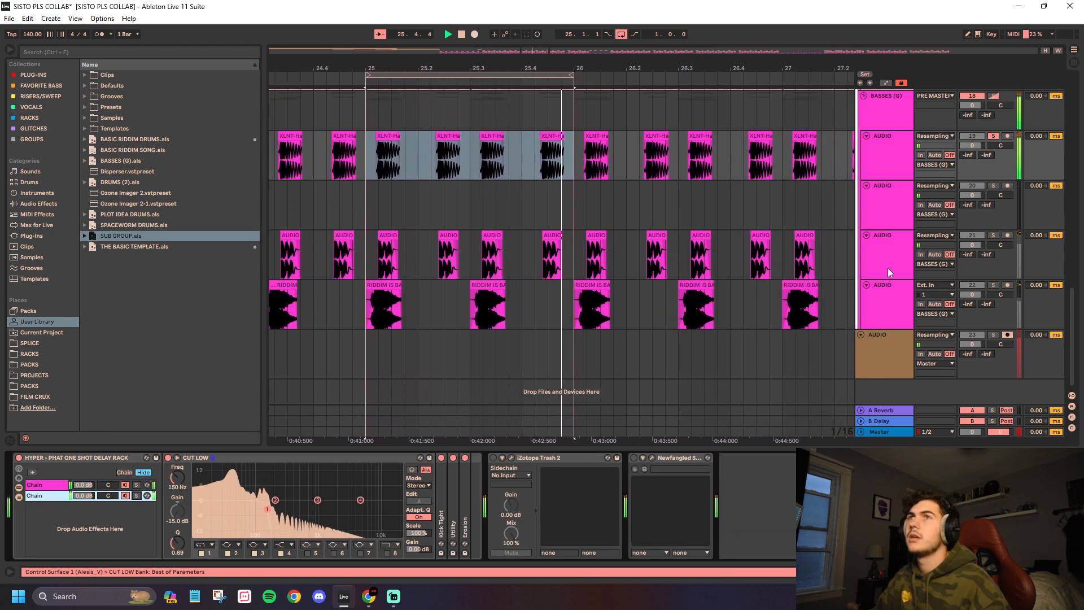
{"action": "key", "text": "space"}
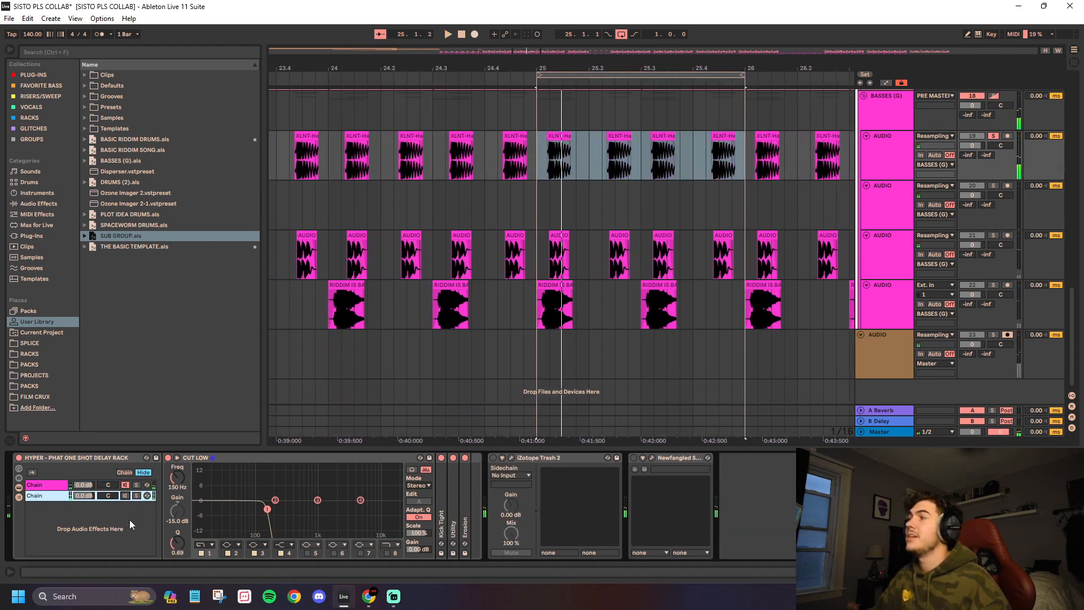
{"action": "key", "text": "space"}
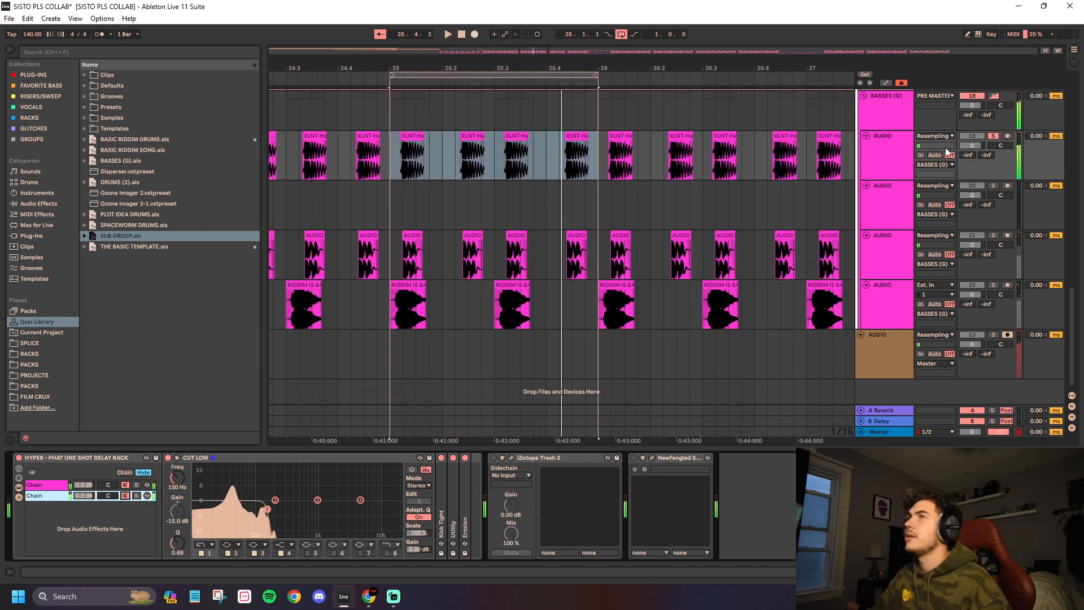
{"action": "left_click", "coordinate": [891, 252]}
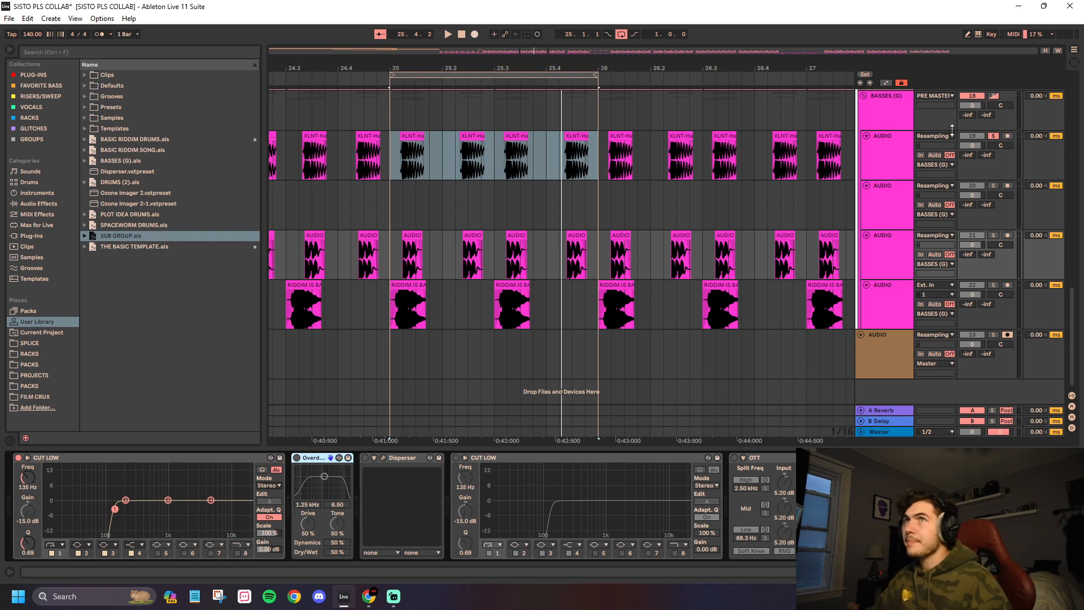
{"action": "left_click", "coordinate": [901, 157]}
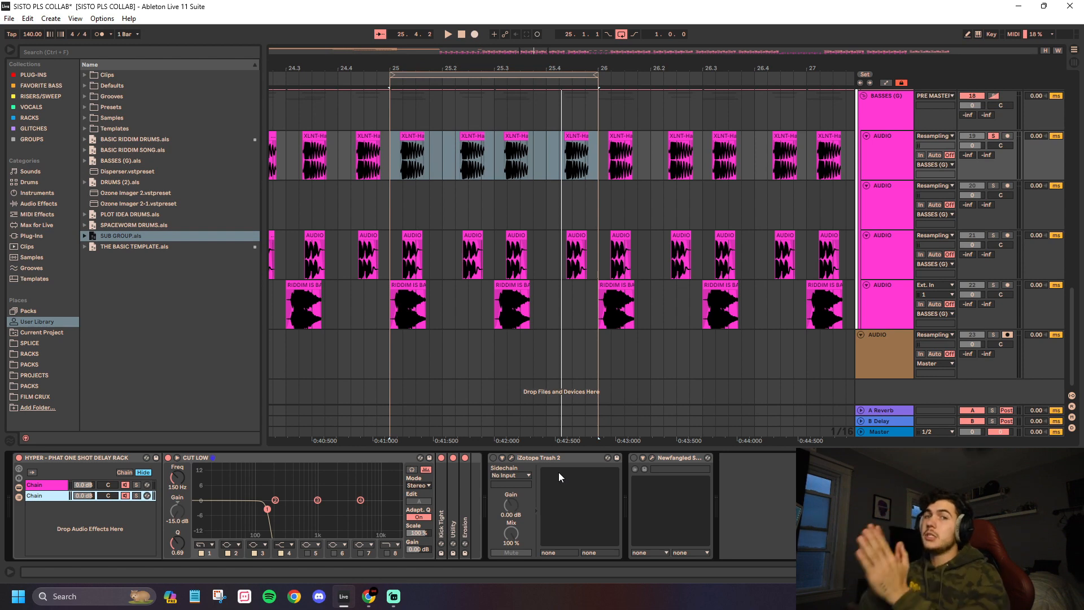
Step: Turn on iZotope Trash 2 after the delay rack, open its plug-in window to view the Delicate Harmonics curve, and close it
{"action": "left_click", "coordinate": [492, 457]}
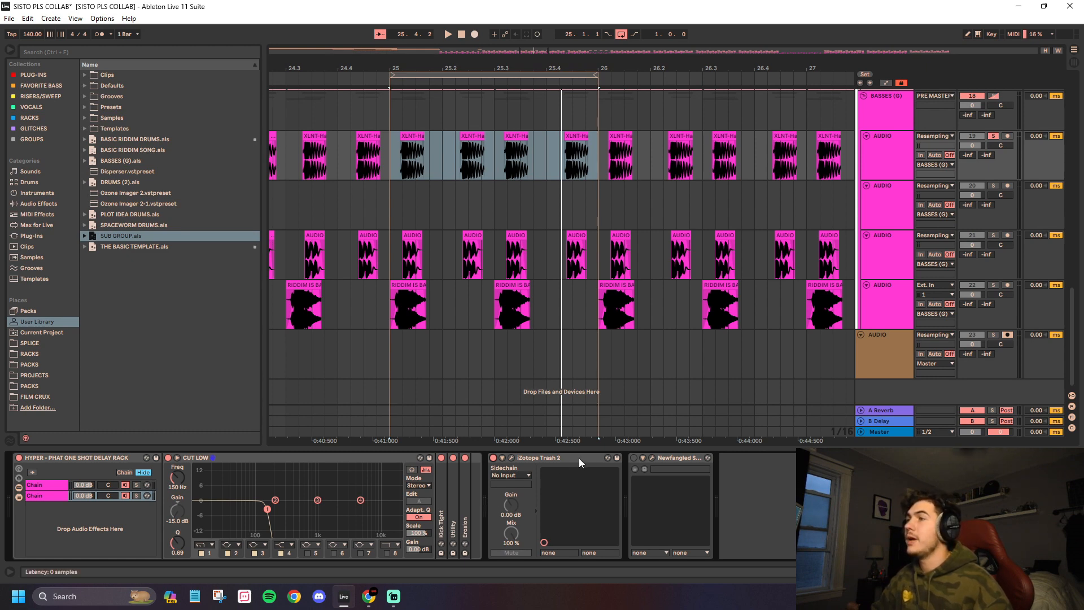
{"action": "left_click", "coordinate": [544, 458]}
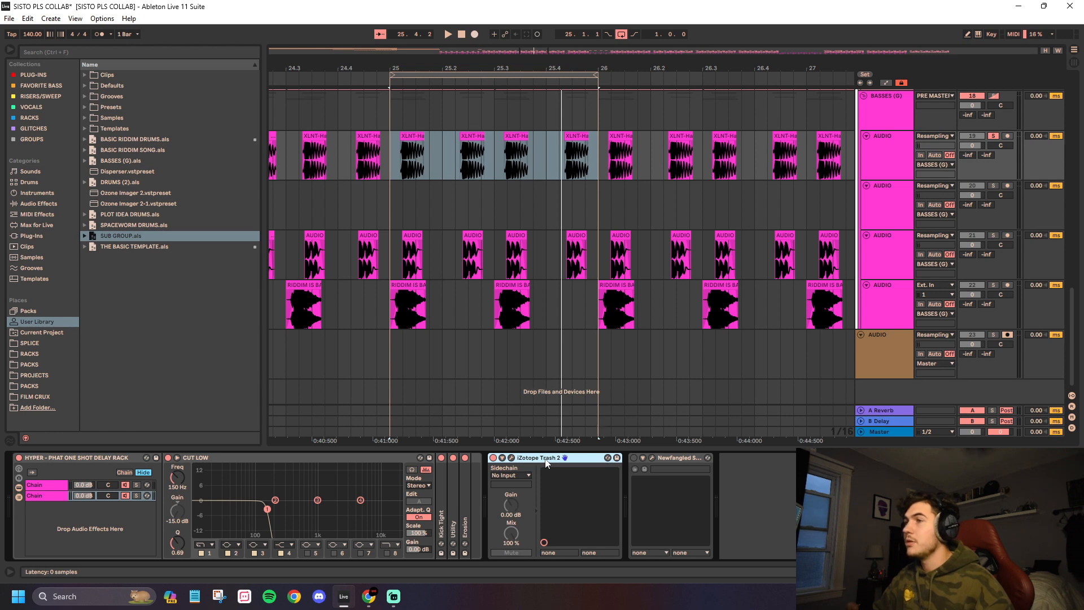
{"action": "left_click", "coordinate": [510, 459]}
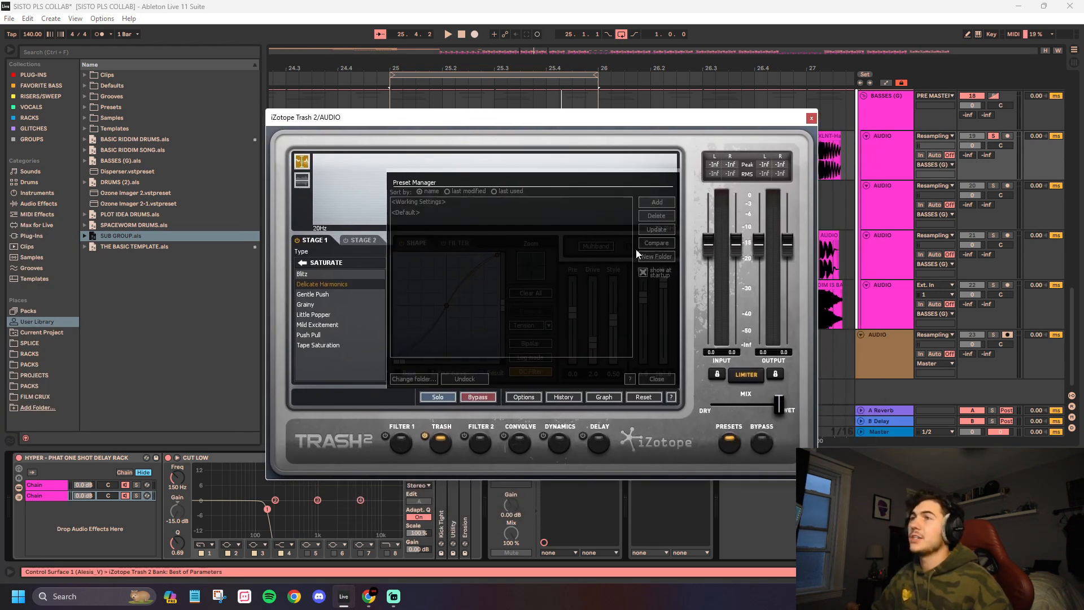
{"action": "left_click", "coordinate": [636, 249]}
{"action": "left_click_drag", "start_coordinate": [605, 126], "coordinate": [735, 69]}
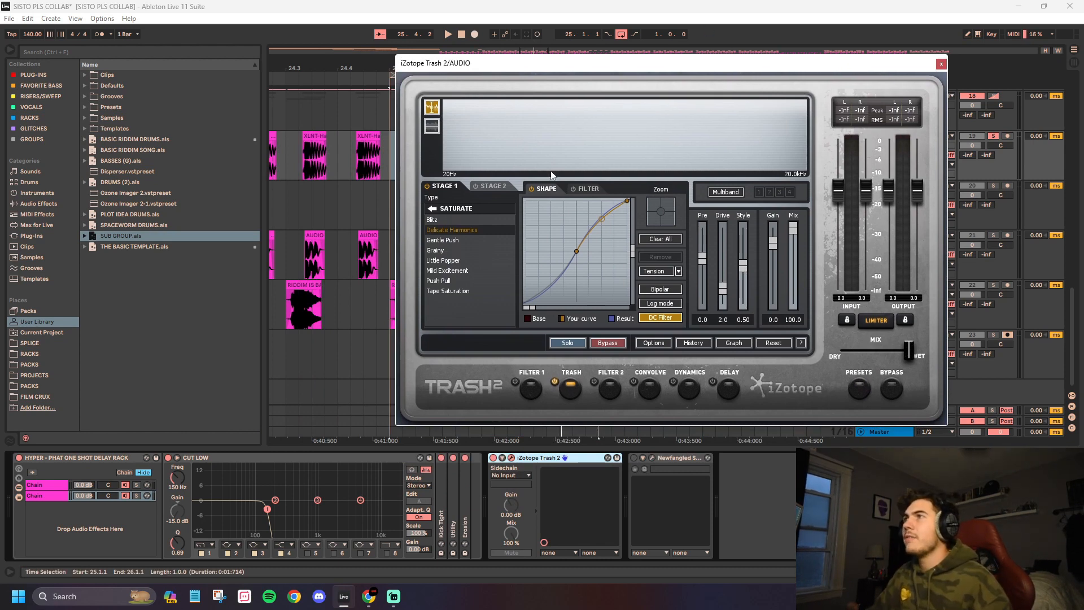
{"action": "left_click", "coordinate": [941, 65]}
Step: Search the plug-ins collection for TRASH and add a second iZotope Trash 2 at the end of track 19's device chain
{"action": "left_click", "coordinate": [74, 52]}
{"action": "type", "text": "TRAZS"}
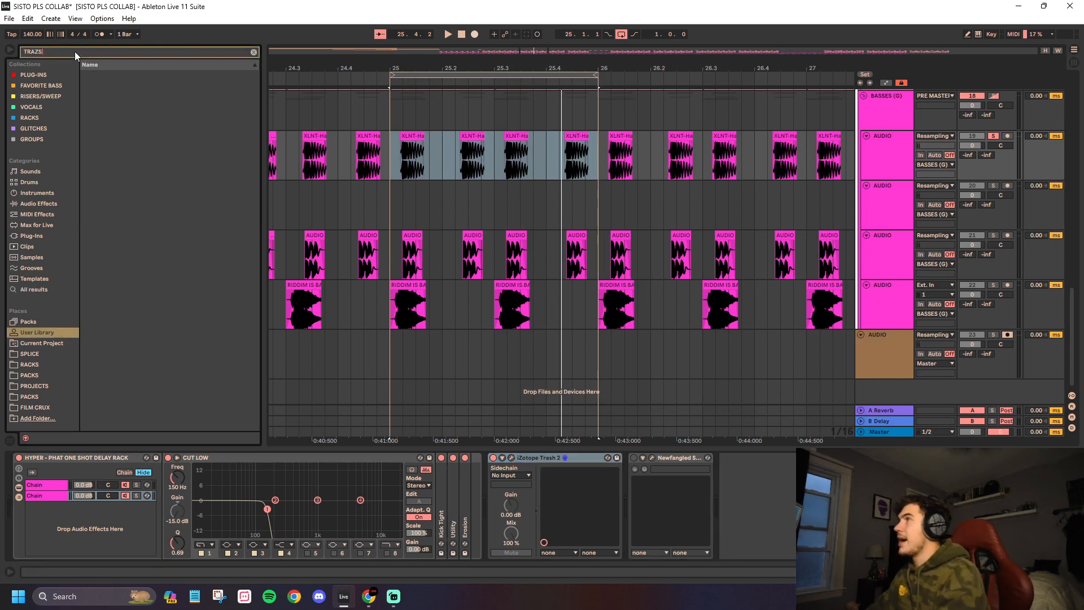
{"action": "key", "text": "BackSpace"}
{"action": "key", "text": "BackSpace"}
{"action": "type", "text": "SH"}
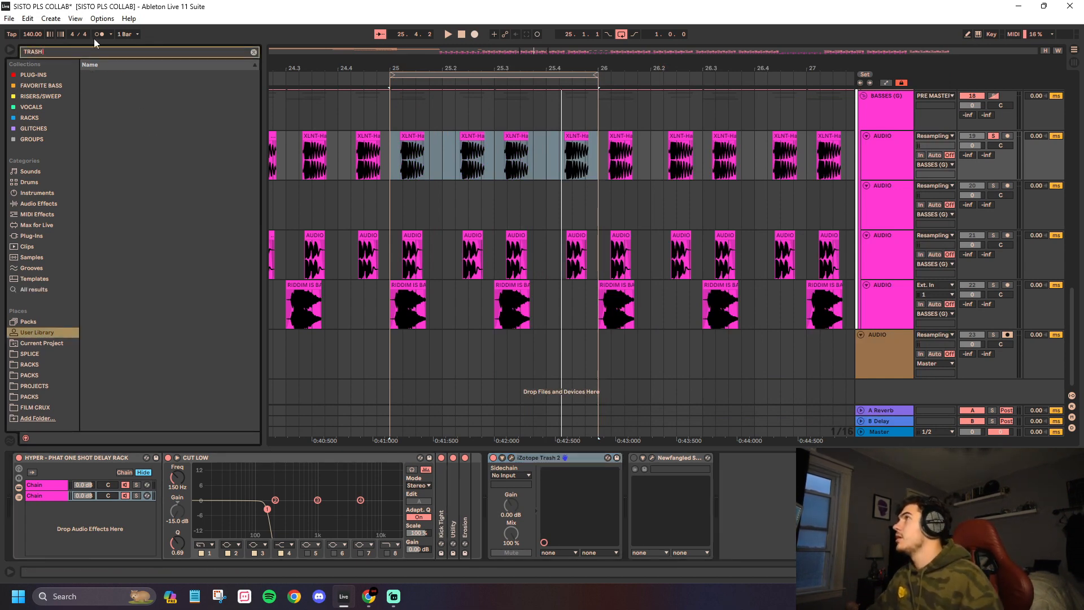
{"action": "left_click", "coordinate": [42, 77]}
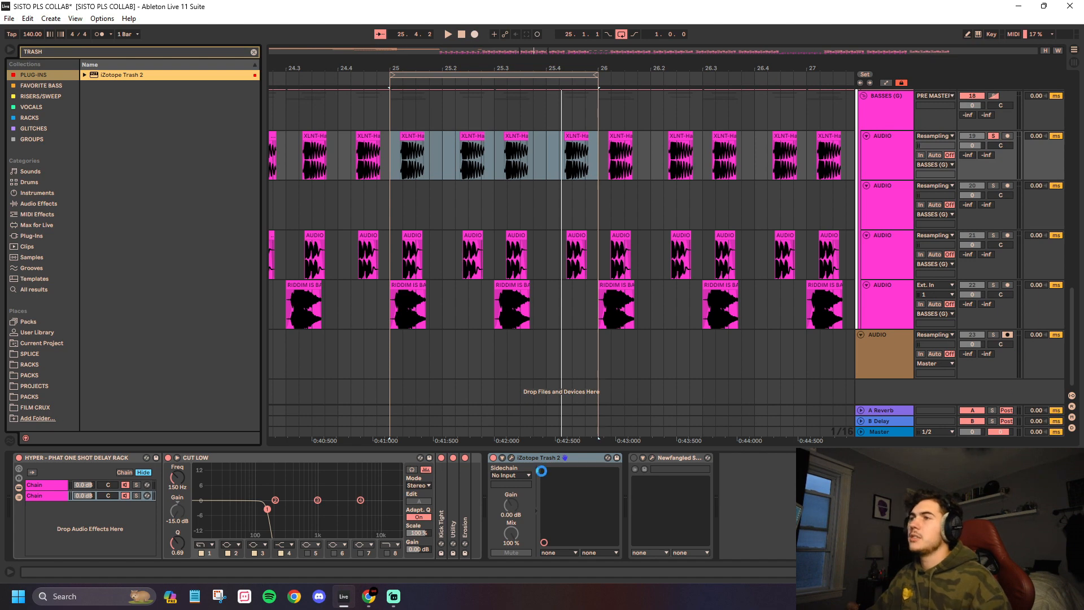
{"action": "left_click_drag", "start_coordinate": [541, 470], "coordinate": [520, 469]}
Step: Dismiss the new Trash 2's Preset Manager and set its Stage 1 distortion type to Delicate Harmonics from the Saturate category
{"action": "left_click_drag", "start_coordinate": [583, 76], "coordinate": [565, 53]}
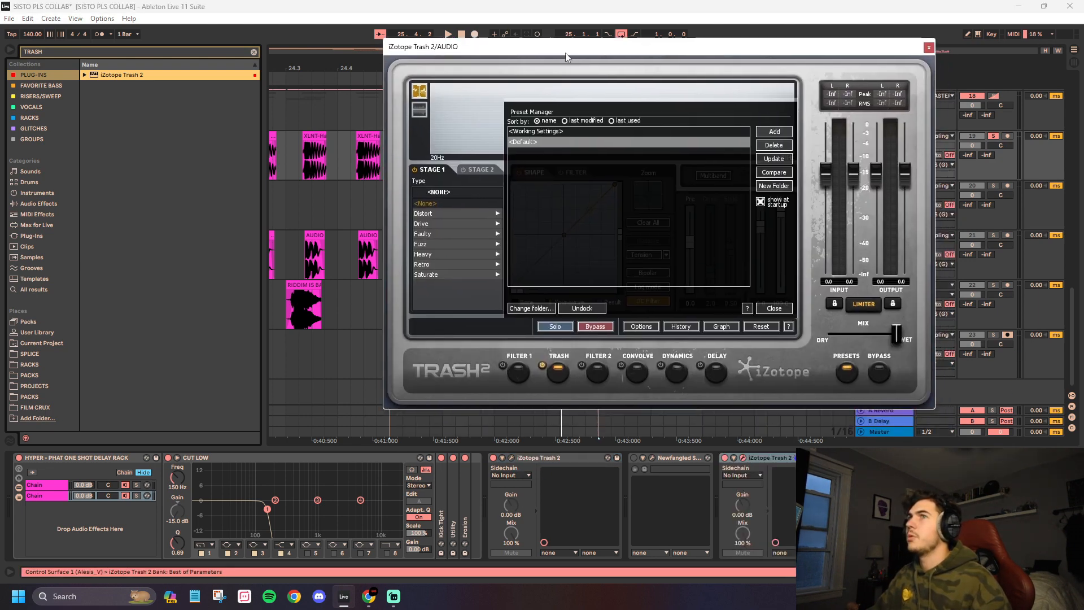
{"action": "left_click", "coordinate": [774, 308]}
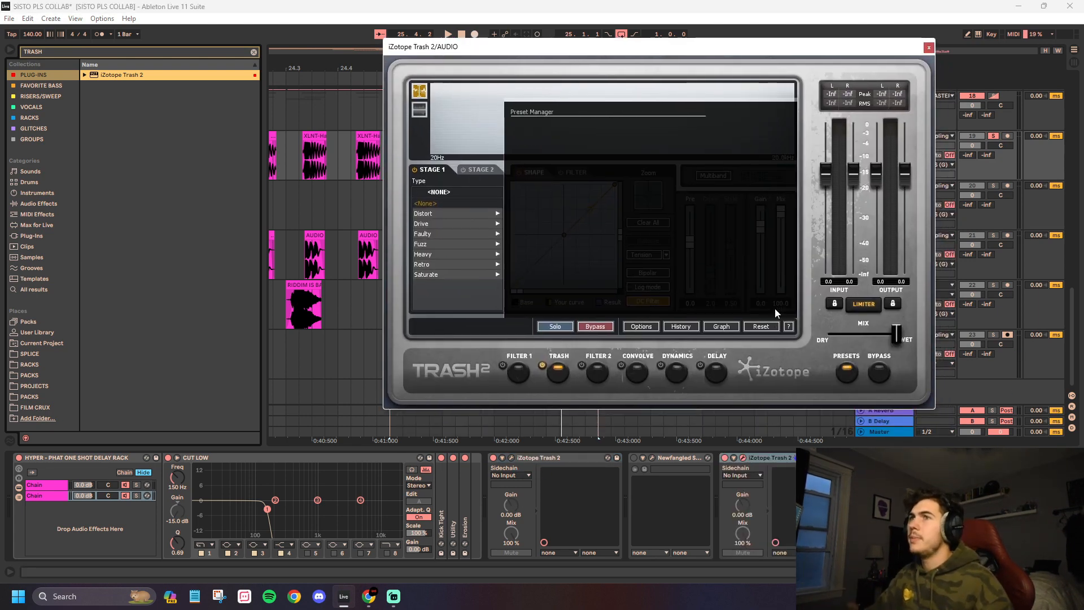
{"action": "left_click", "coordinate": [435, 275]}
{"action": "left_click", "coordinate": [429, 213]}
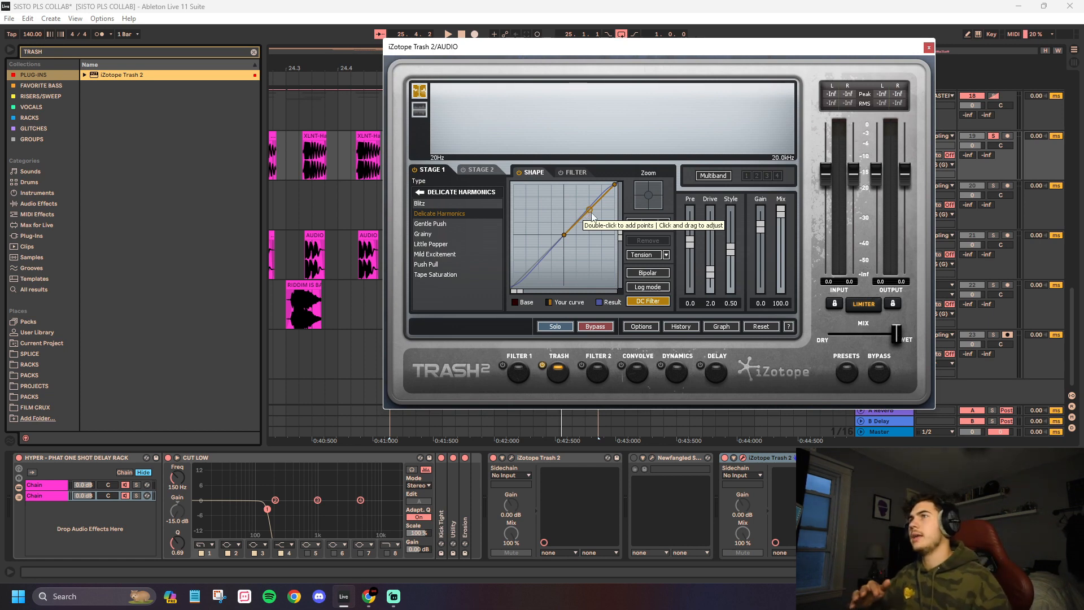
Step: Adjust the upper point of the second Trash 2's shape curve, close its window, and delete that device from track 19
{"action": "left_click_drag", "start_coordinate": [591, 214], "coordinate": [593, 189]}
{"action": "left_click", "coordinate": [929, 48]}
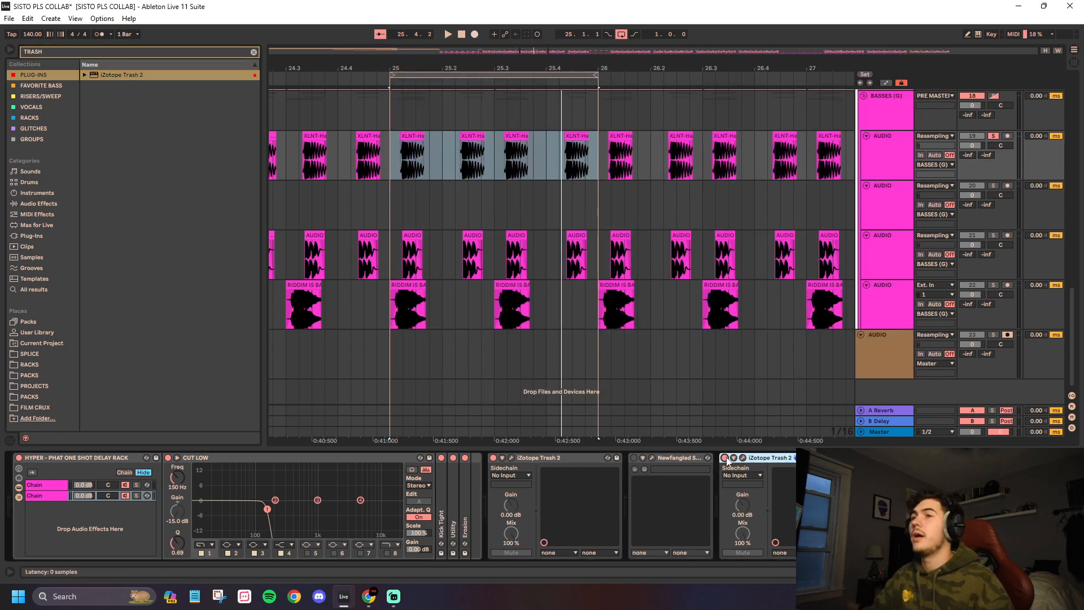
{"action": "key", "text": "Delete"}
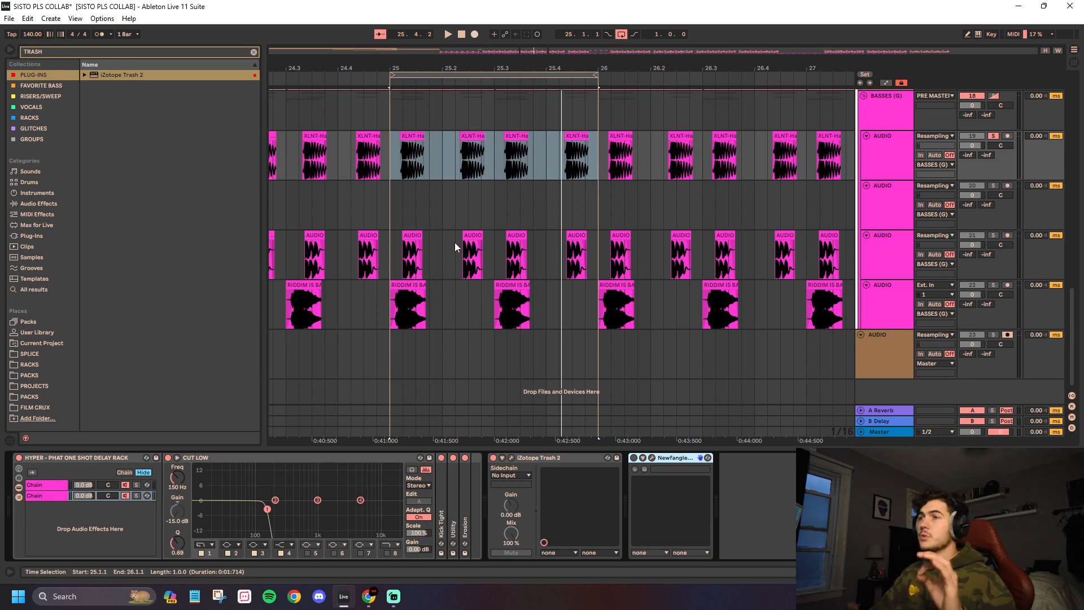
Step: Play the loop from bar 25 and compare the bass with the remaining iZotope Trash 2 switched off and on
{"action": "left_click", "coordinate": [389, 161]}
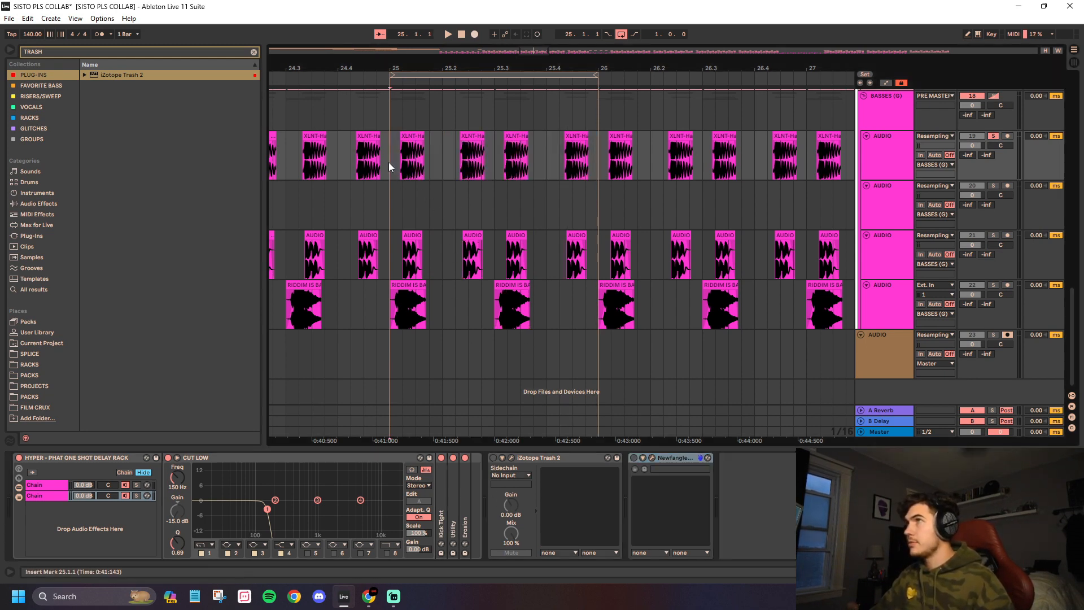
{"action": "key", "text": "space"}
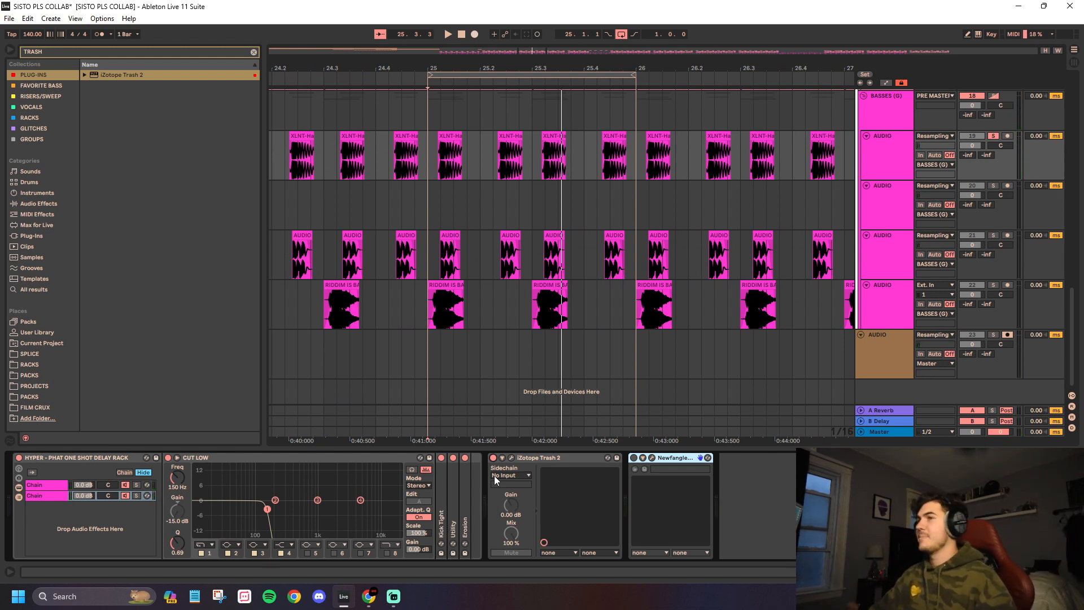
{"action": "key", "text": "space"}
{"action": "left_click", "coordinate": [493, 457]}
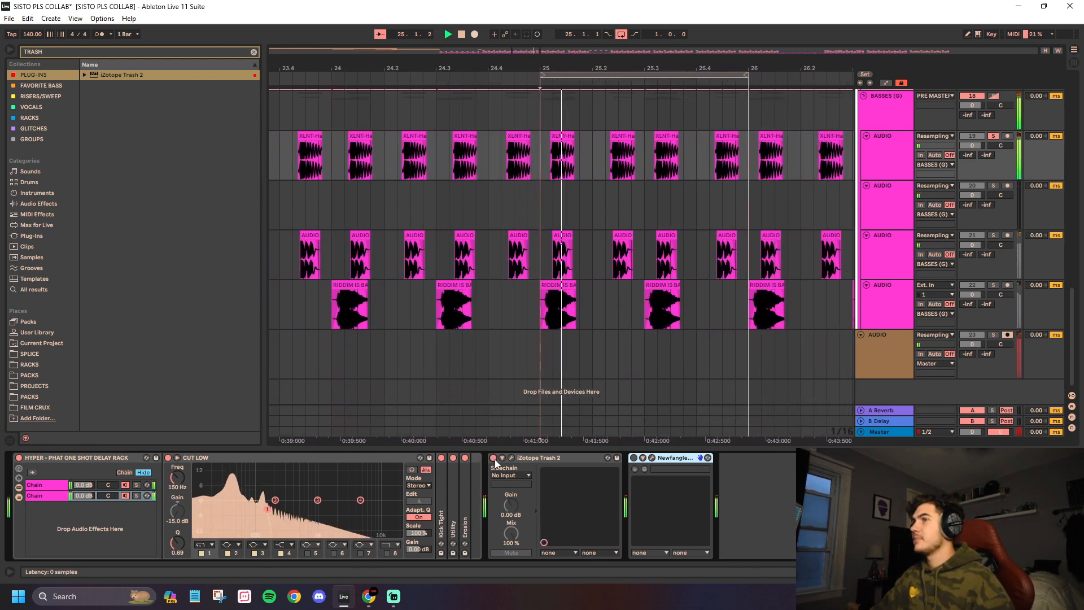
{"action": "key", "text": "space"}
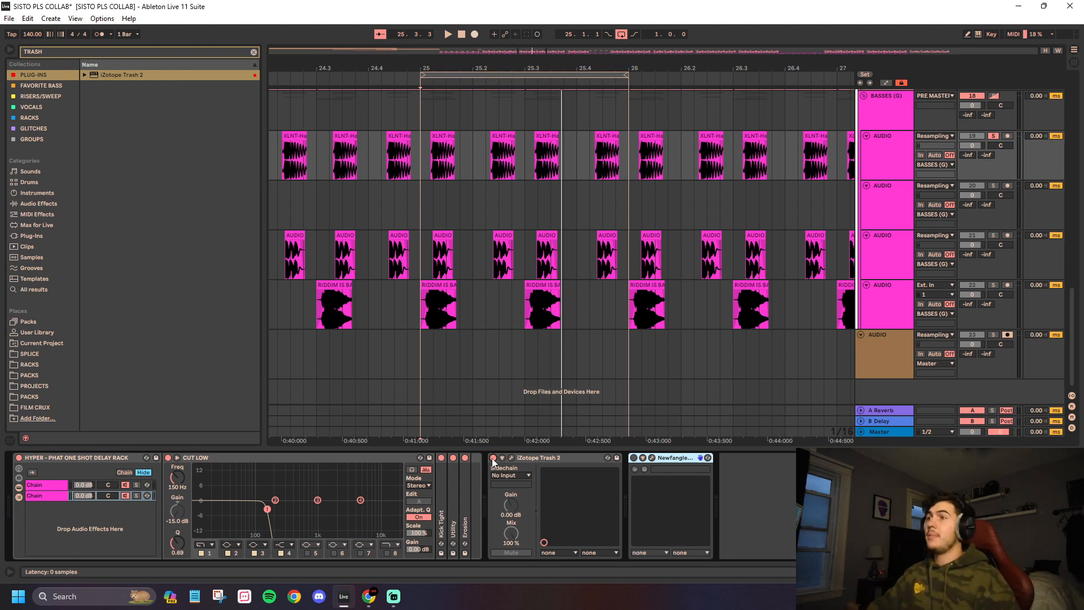
{"action": "key", "text": "space"}
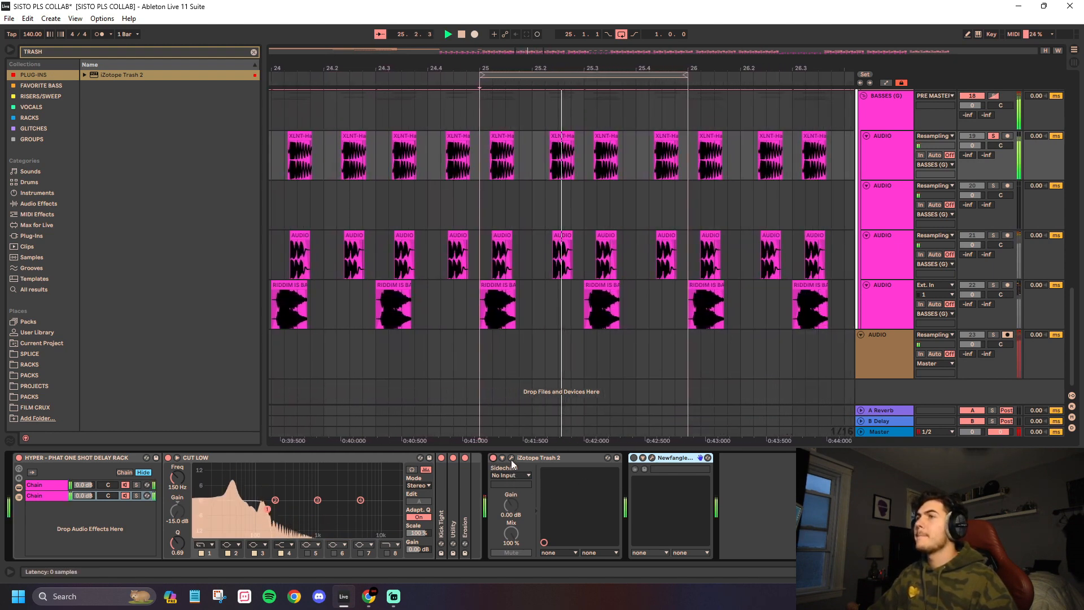
{"action": "key", "text": "space"}
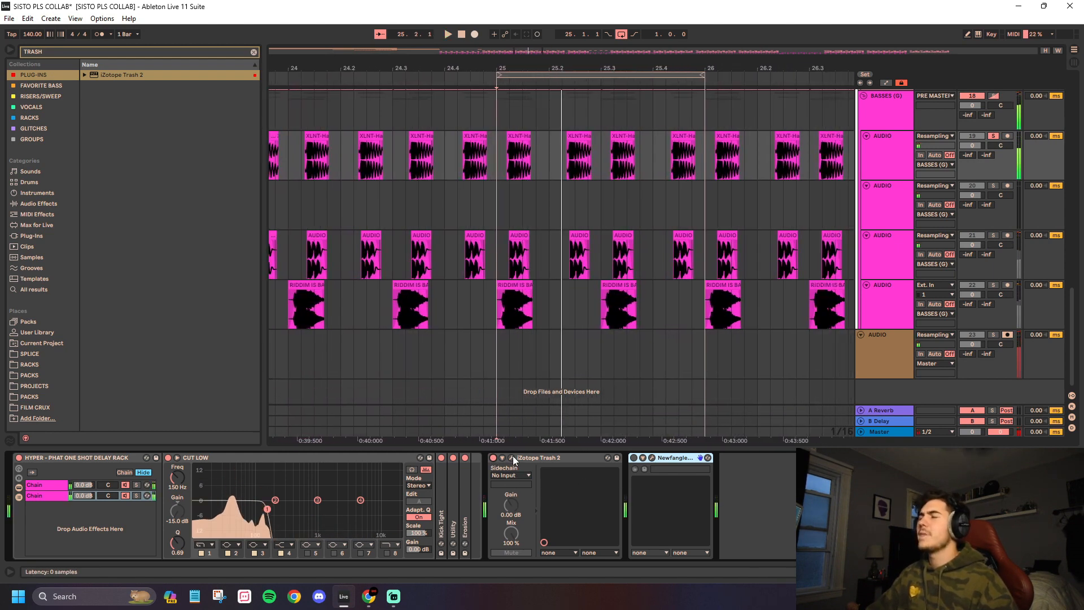
Step: Show the delay rack's first chain and collapse its CUT LOW, Fresh Air, Drip and Delay devices
{"action": "left_click", "coordinate": [50, 483]}
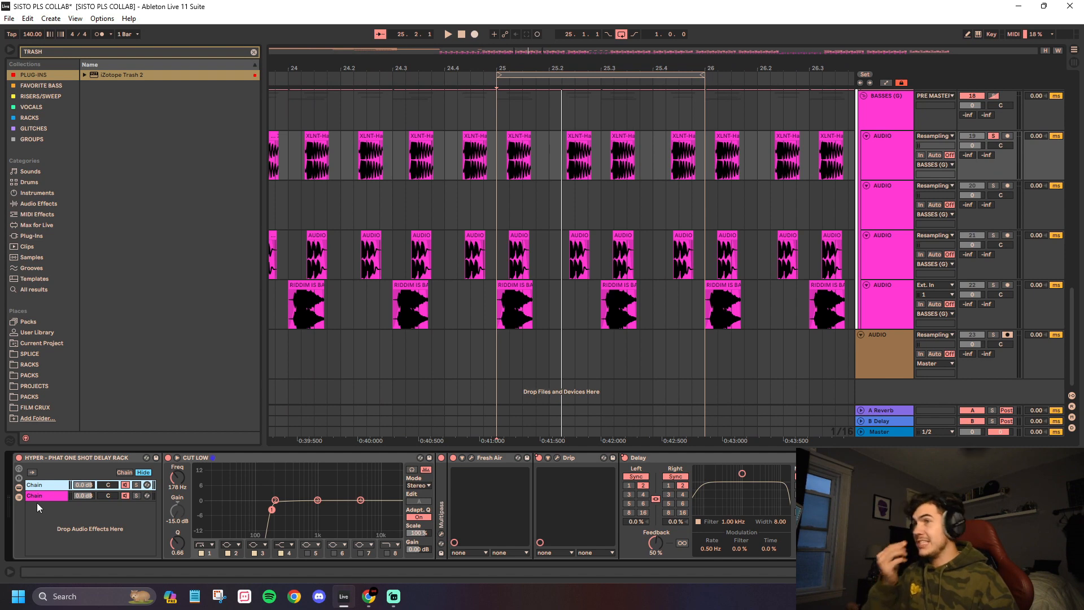
{"action": "double_click", "coordinate": [248, 458]}
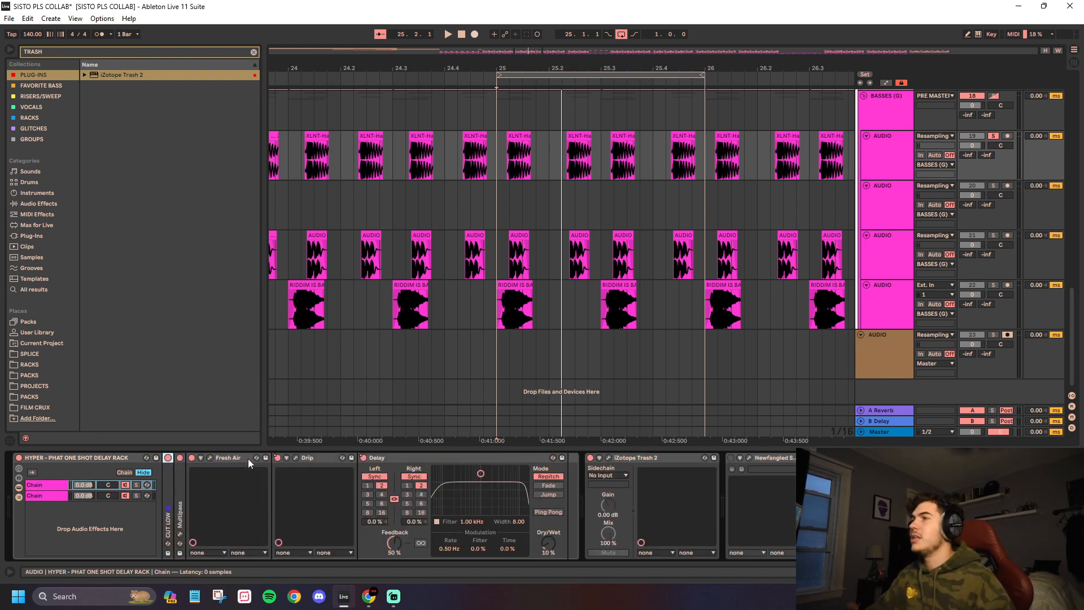
{"action": "double_click", "coordinate": [229, 457]}
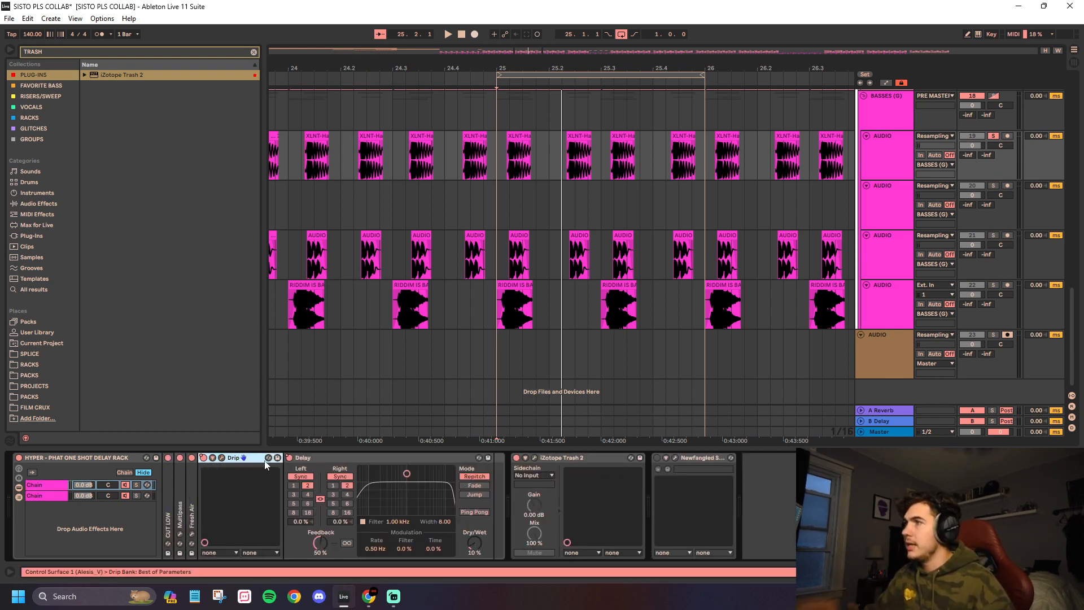
{"action": "left_click", "coordinate": [327, 461]}
{"action": "left_click", "coordinate": [234, 461]}
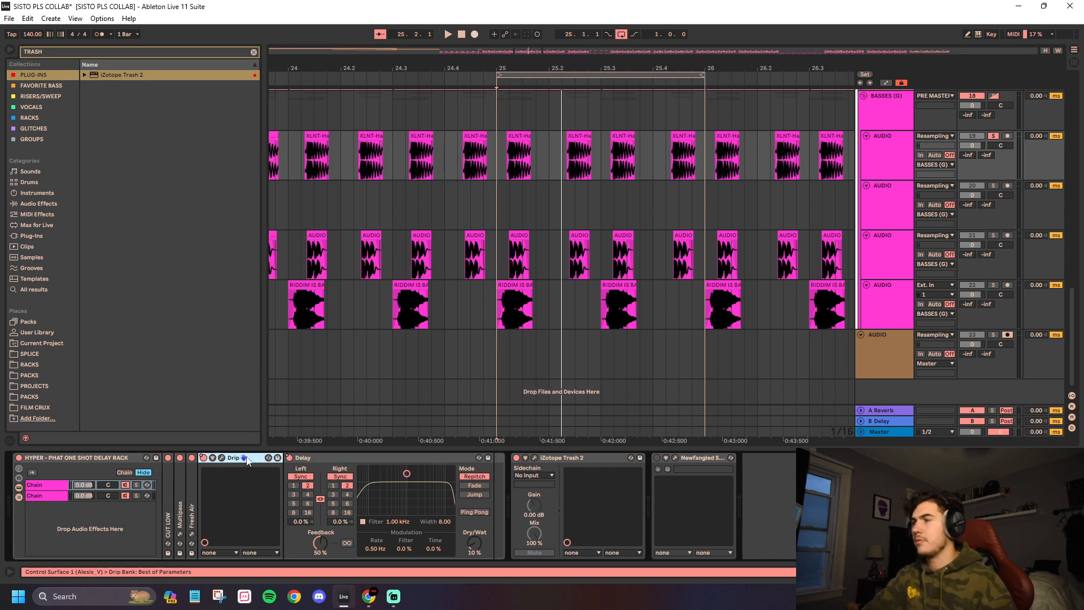
{"action": "double_click", "coordinate": [247, 458]}
{"action": "double_click", "coordinate": [248, 458]}
{"action": "left_click", "coordinate": [286, 458]}
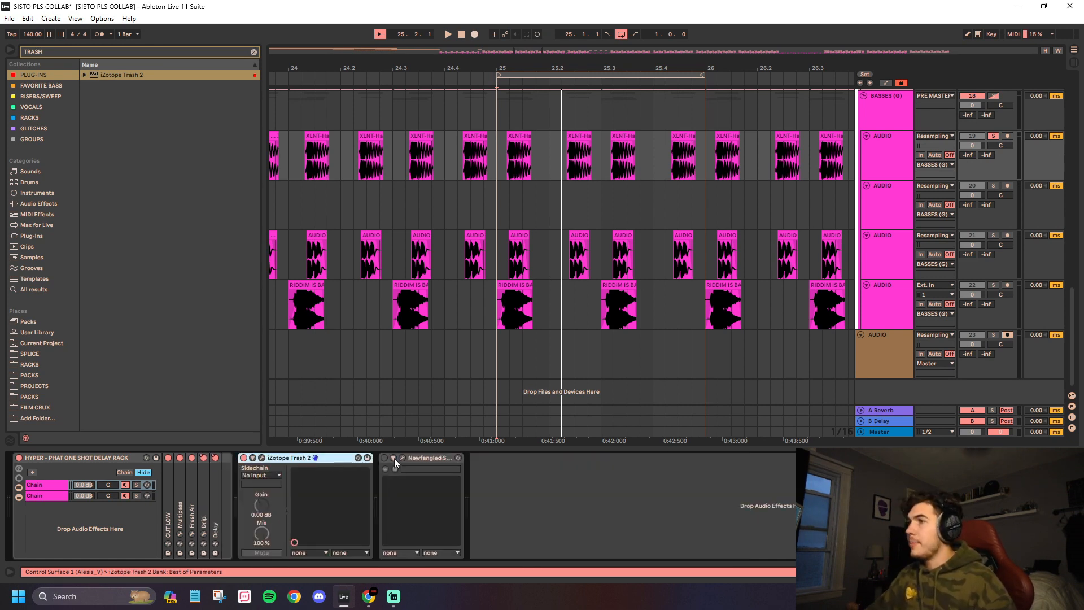
Step: Turn on Newfangled Saturate and audition the loop through it, viewing its plug-in window before and after
{"action": "left_click", "coordinate": [424, 460]}
{"action": "left_click", "coordinate": [403, 458]}
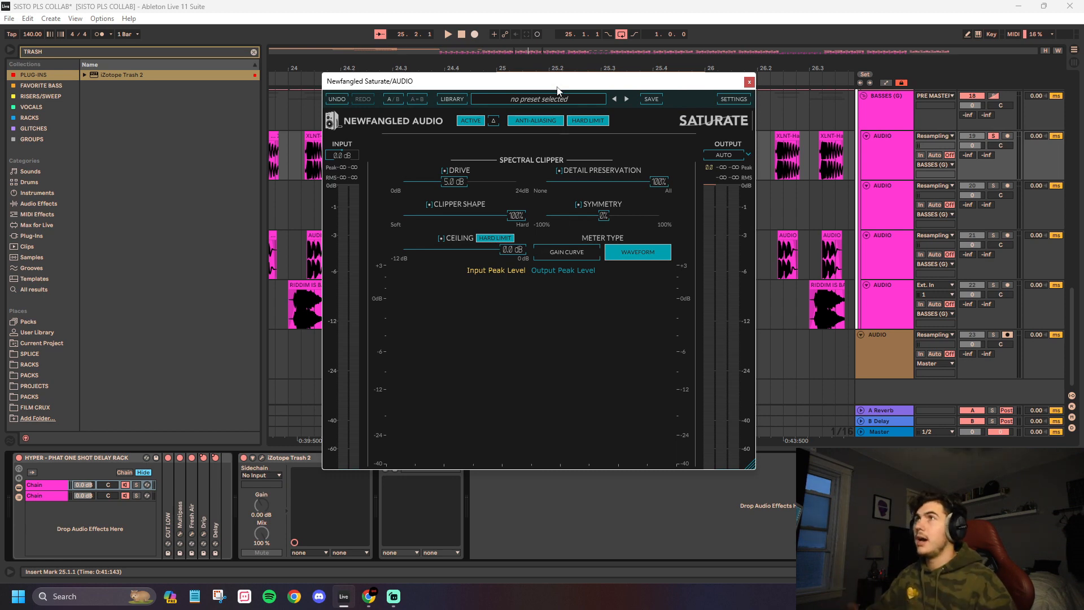
{"action": "left_click", "coordinate": [749, 82]}
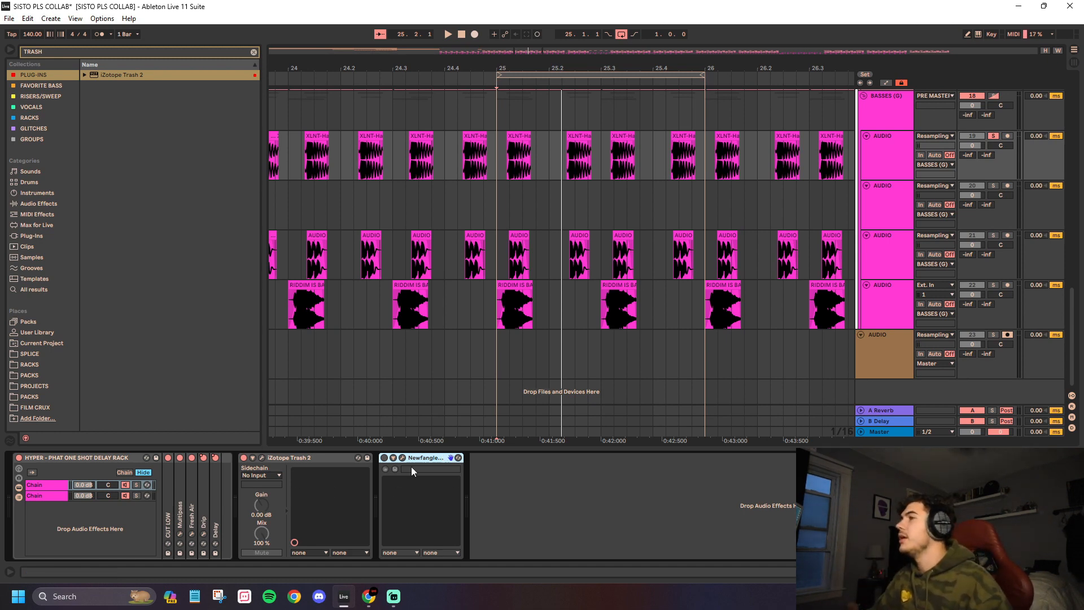
{"action": "left_click", "coordinate": [384, 458]}
{"action": "key", "text": "space"}
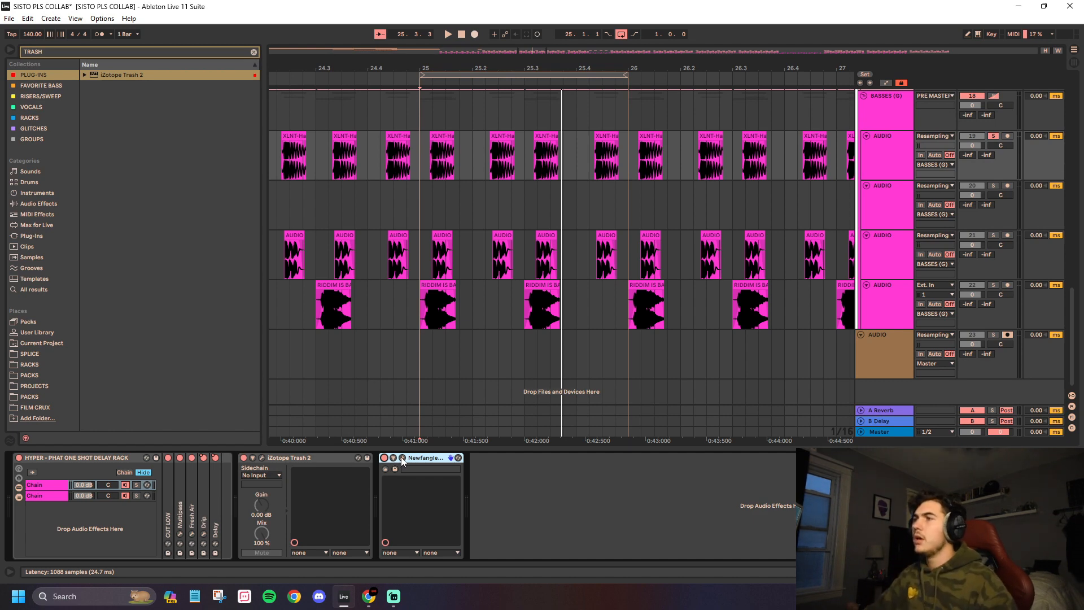
{"action": "left_click", "coordinate": [402, 457]}
{"action": "left_click_drag", "start_coordinate": [495, 82], "coordinate": [206, 39]}
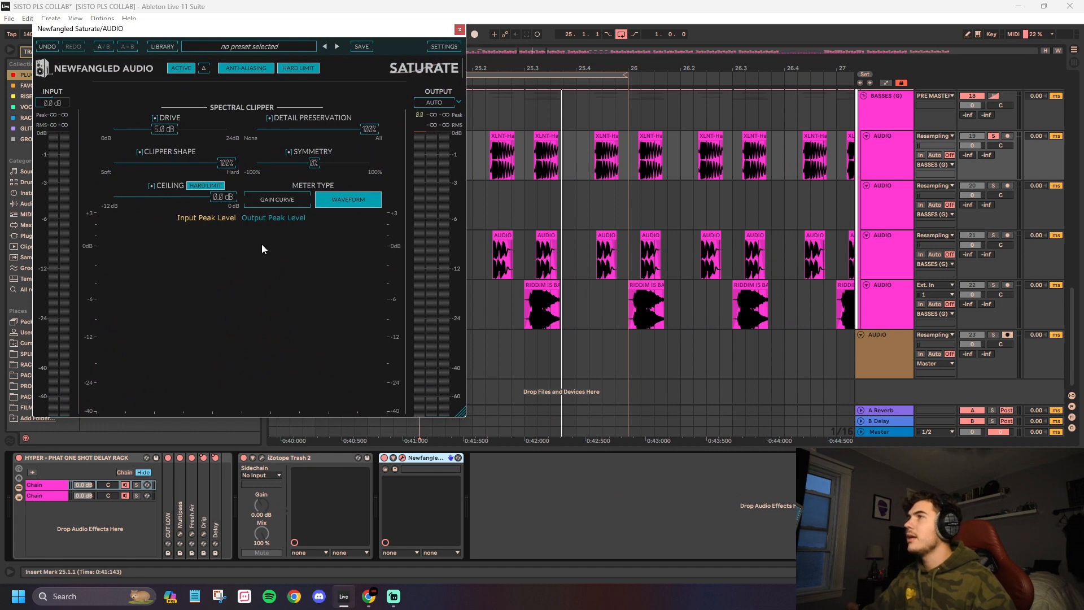
Step: Play the loop while raising Saturate's Drive to 24.0 dB, and reset Drive to 5.0 dB
{"action": "key", "text": "space"}
{"action": "left_click_drag", "start_coordinate": [184, 130], "coordinate": [258, 131]}
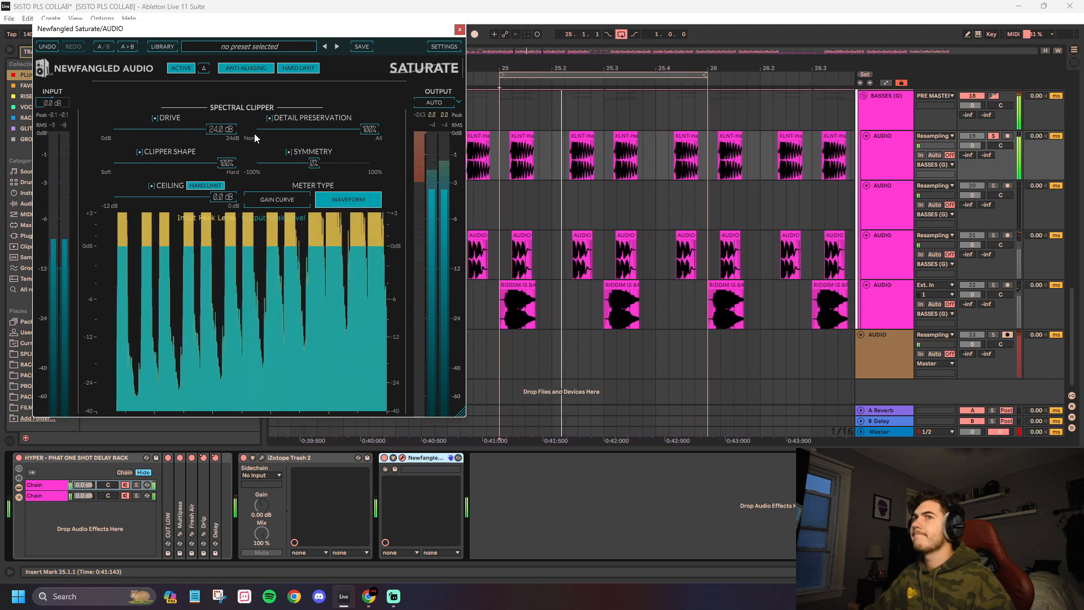
{"action": "double_click", "coordinate": [219, 129]}
{"action": "key", "text": "space"}
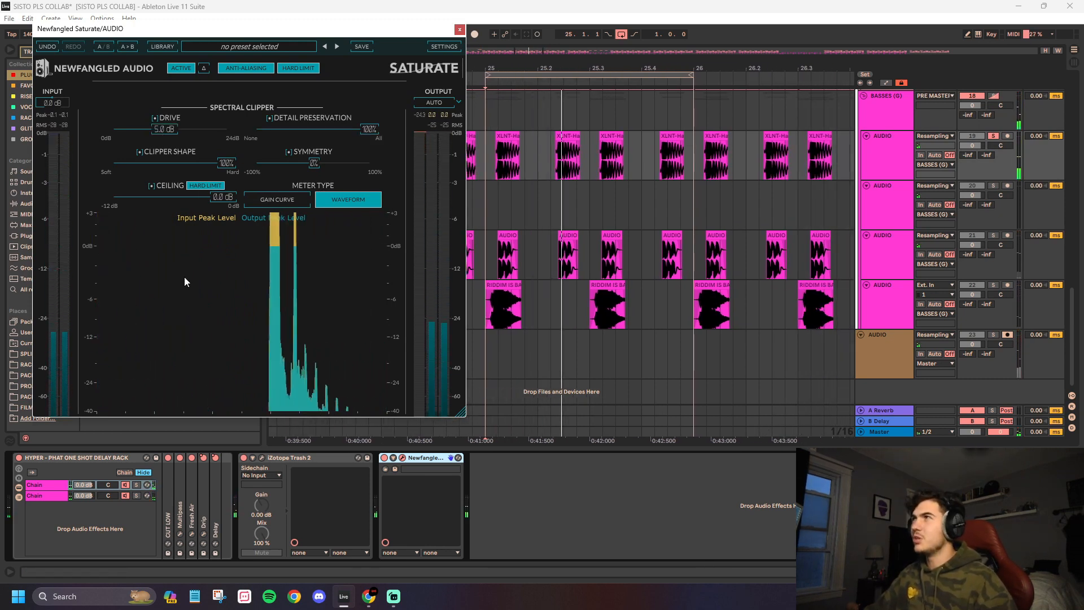
Step: Raise Saturate's Drive again during playback, show the delay rack's second chain, and return Drive to 5.0 dB
{"action": "left_click_drag", "start_coordinate": [172, 131], "coordinate": [248, 129]}
{"action": "left_click", "coordinate": [130, 497]}
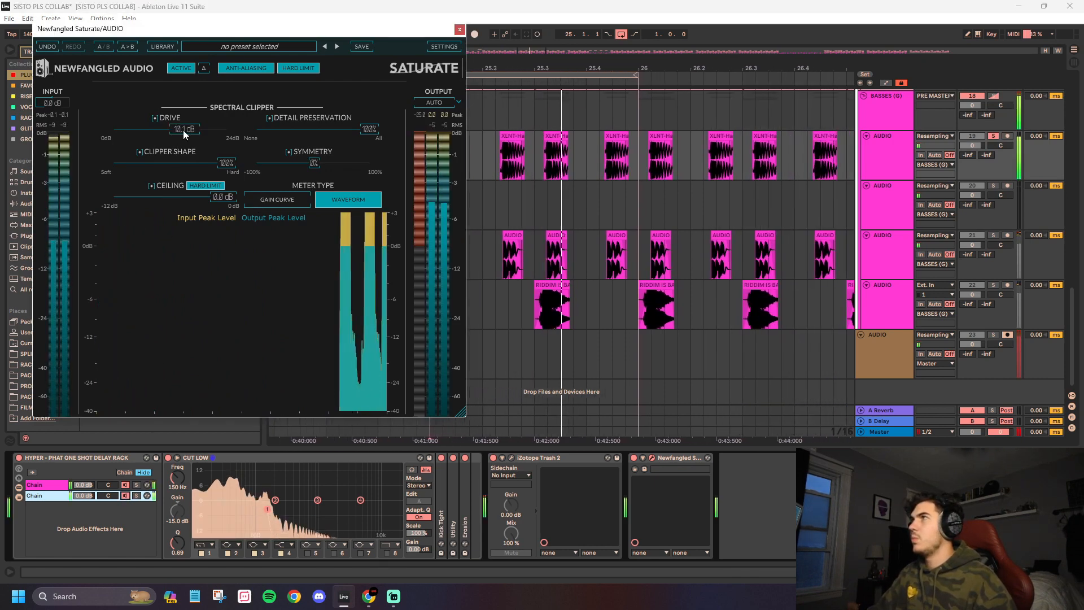
{"action": "left_click_drag", "start_coordinate": [183, 130], "coordinate": [159, 131]}
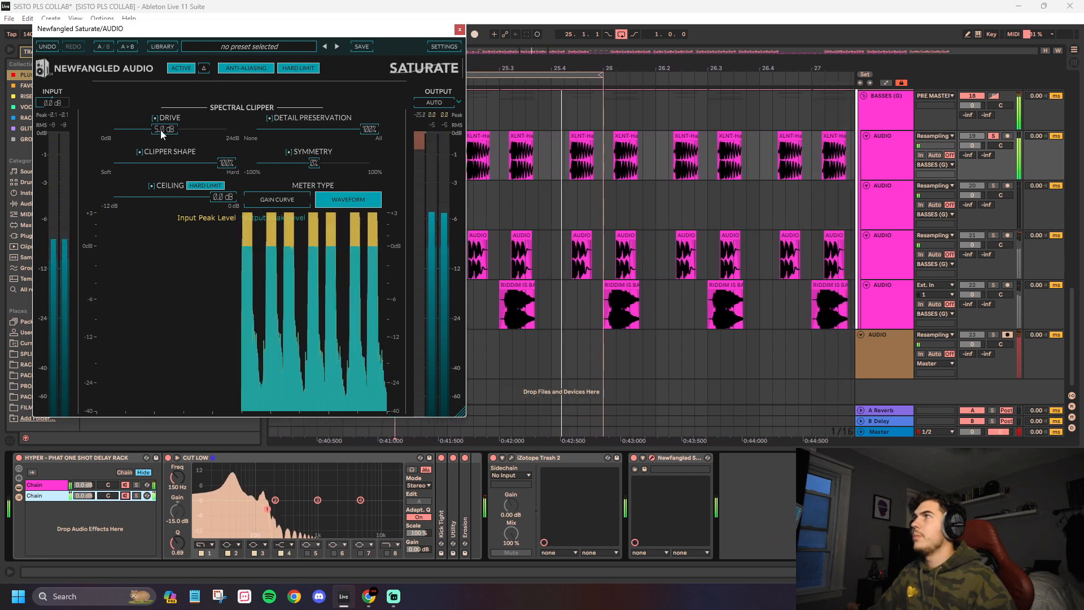
Step: Reposition the Saturate window over the arrangement and play the loop while lowering Clipper Shape to 0%
{"action": "left_click_drag", "start_coordinate": [300, 29], "coordinate": [578, 50]}
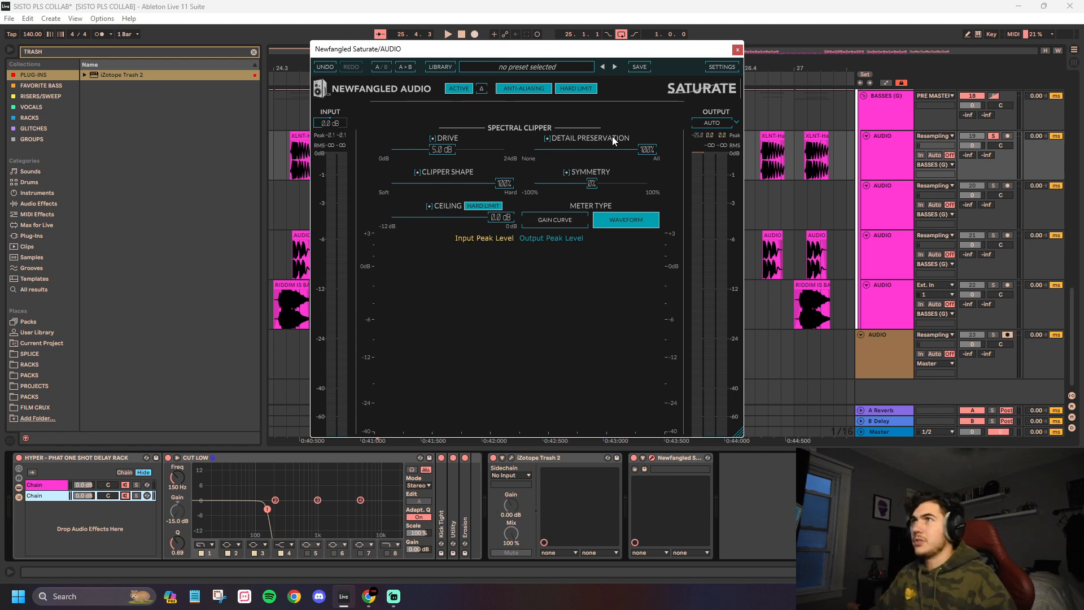
{"action": "left_click_drag", "start_coordinate": [563, 49], "coordinate": [550, 114]}
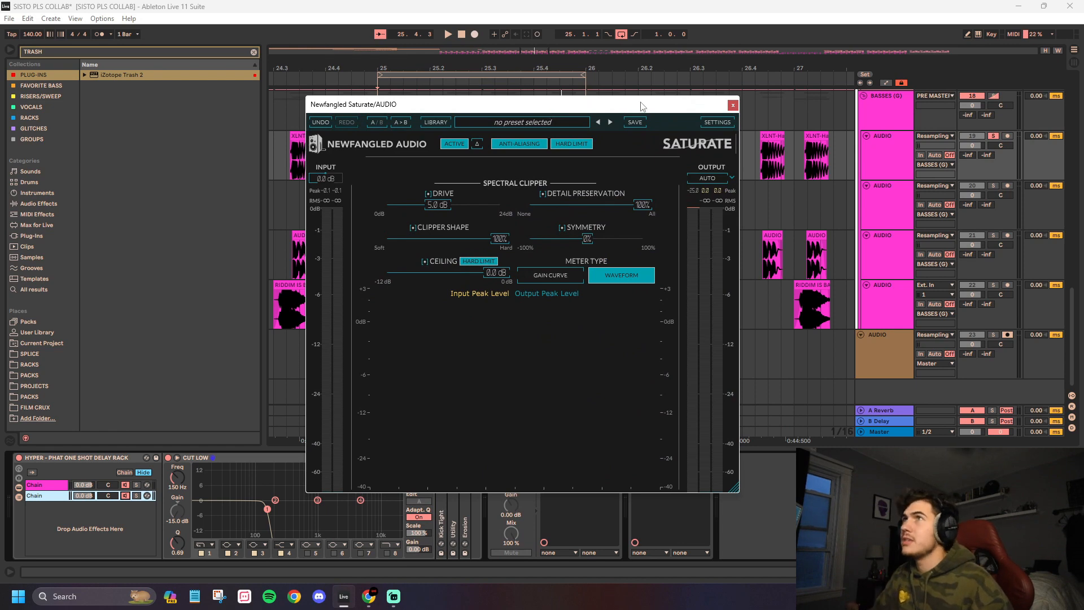
{"action": "left_click_drag", "start_coordinate": [641, 106], "coordinate": [701, 50]}
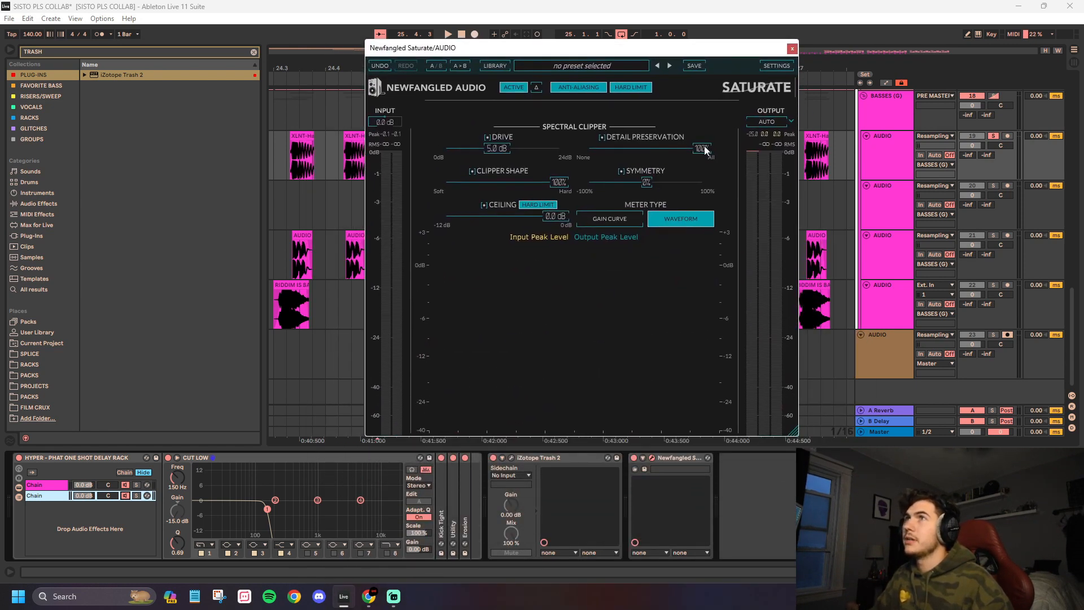
{"action": "key", "text": "space"}
{"action": "mouse_move", "coordinate": [705, 150]}
{"action": "left_mouse_down"}
{"action": "mouse_move", "coordinate": [547, 146]}
{"action": "mouse_move", "coordinate": [714, 151]}
{"action": "left_mouse_up"}
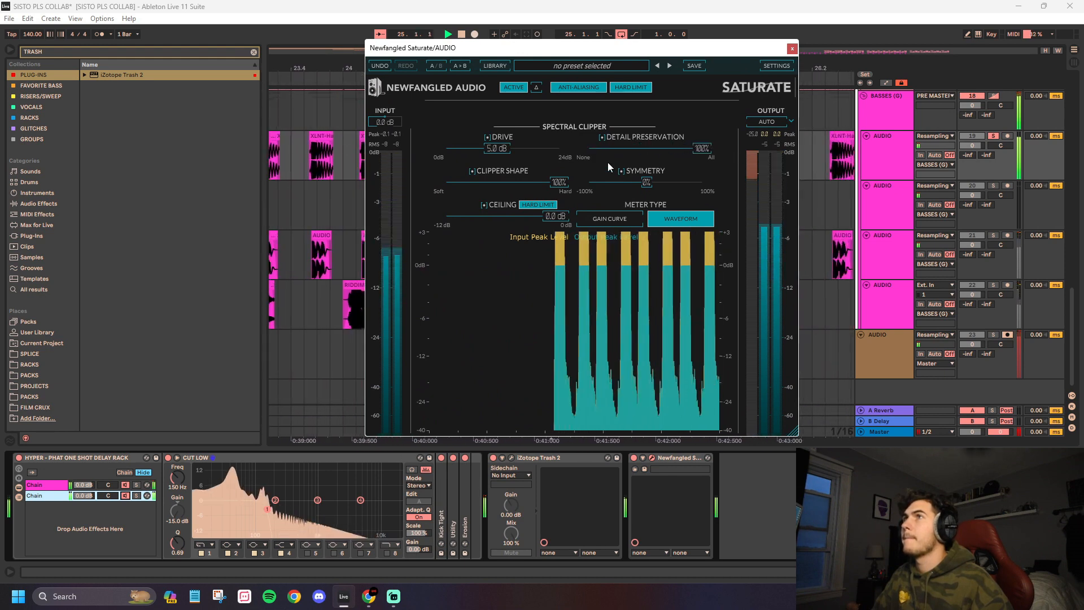
{"action": "left_click_drag", "start_coordinate": [559, 182], "coordinate": [414, 202]}
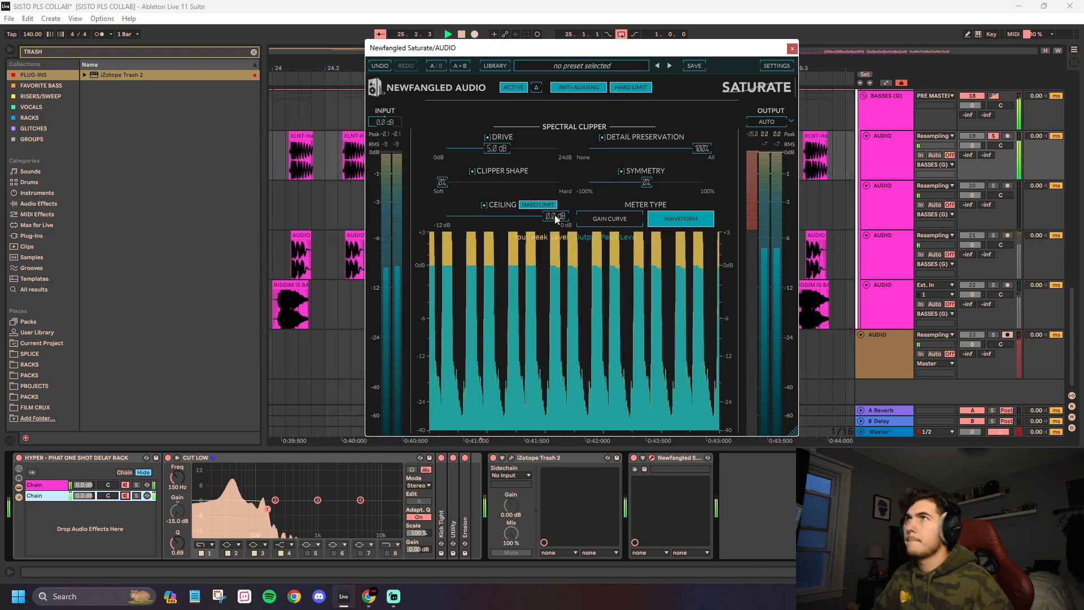
Step: Audition Saturate's Ceiling at -12.0 dB, return it to 0.0 dB, and switch the meter to Gain Curve and back to Waveform
{"action": "left_click_drag", "start_coordinate": [554, 215], "coordinate": [387, 232]}
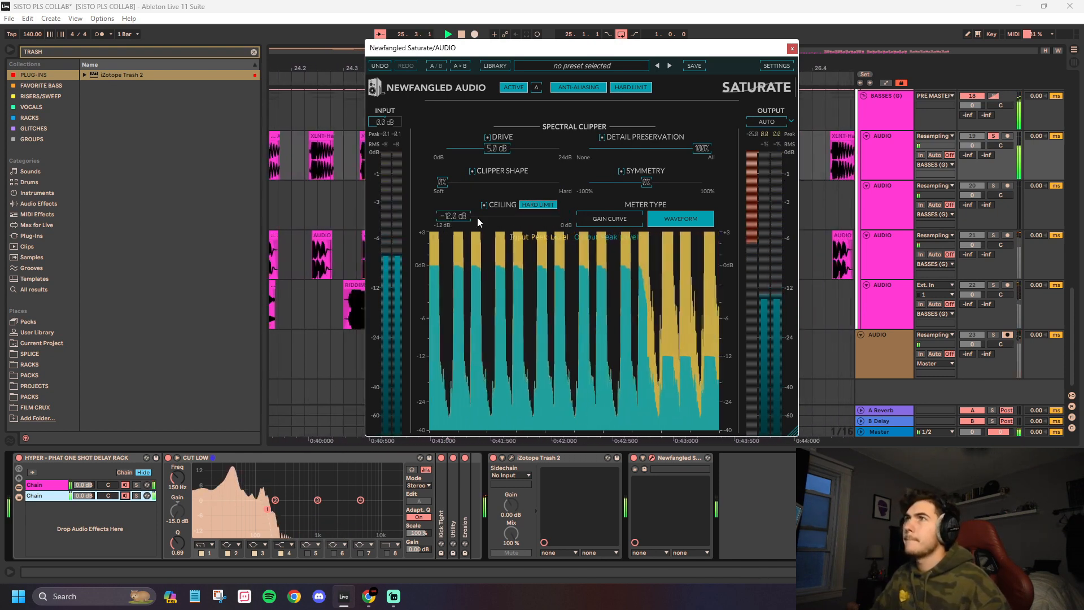
{"action": "left_click_drag", "start_coordinate": [478, 220], "coordinate": [570, 219]}
{"action": "left_click", "coordinate": [610, 219]}
{"action": "left_click", "coordinate": [690, 218]}
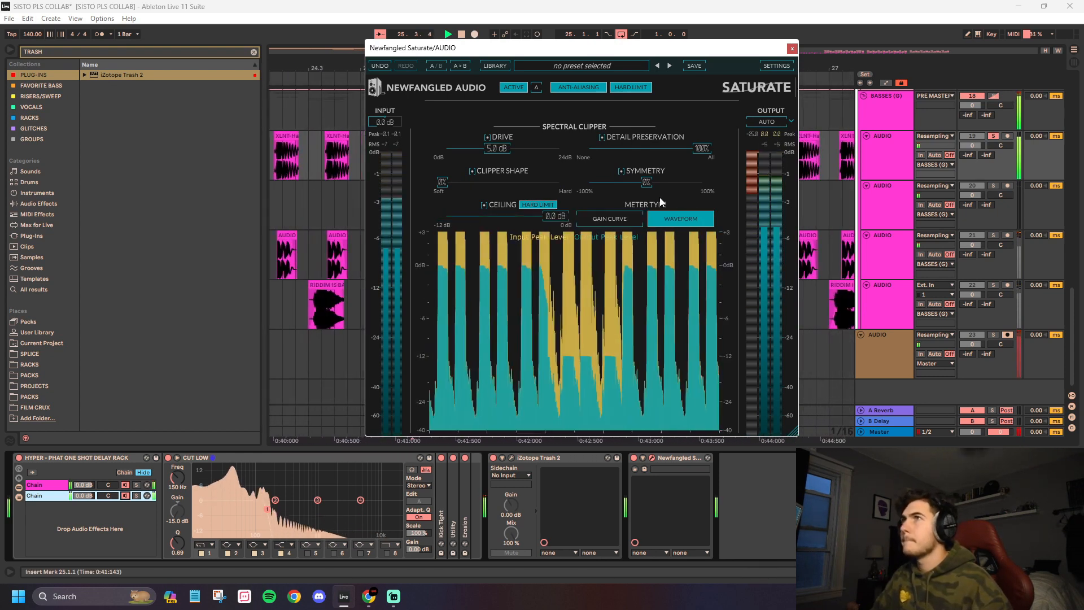
Step: Nudge Saturate's Symmetry off centre, reset it to 0%, and set Clipper Shape back to 100%
{"action": "mouse_move", "coordinate": [647, 182]}
{"action": "left_mouse_down"}
{"action": "mouse_move", "coordinate": [589, 183]}
{"action": "mouse_move", "coordinate": [659, 182]}
{"action": "mouse_move", "coordinate": [651, 188]}
{"action": "left_mouse_up"}
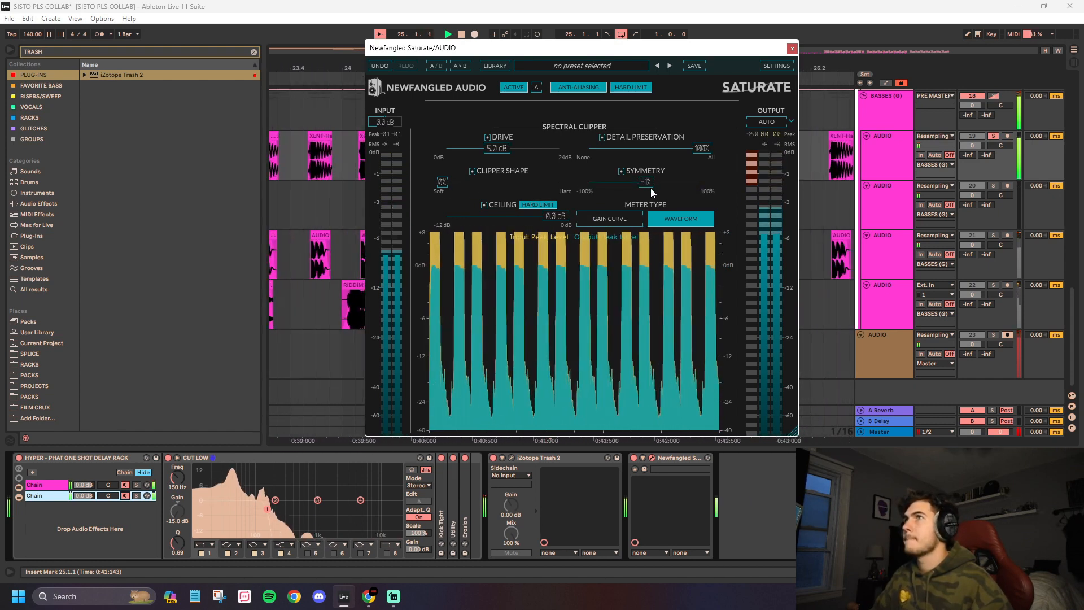
{"action": "double_click", "coordinate": [644, 182]}
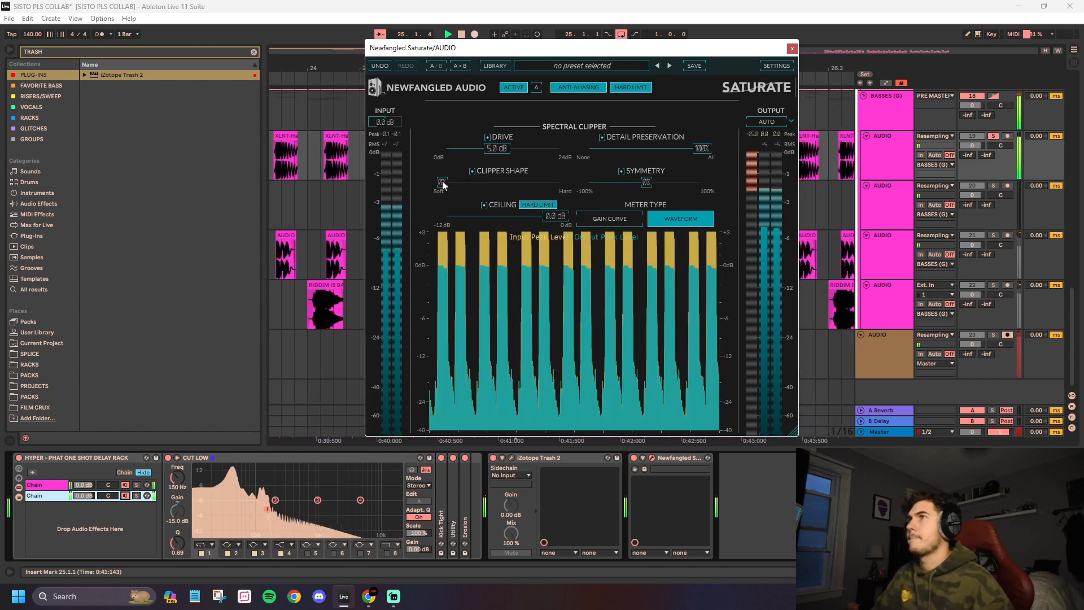
{"action": "left_click_drag", "start_coordinate": [443, 184], "coordinate": [729, 131]}
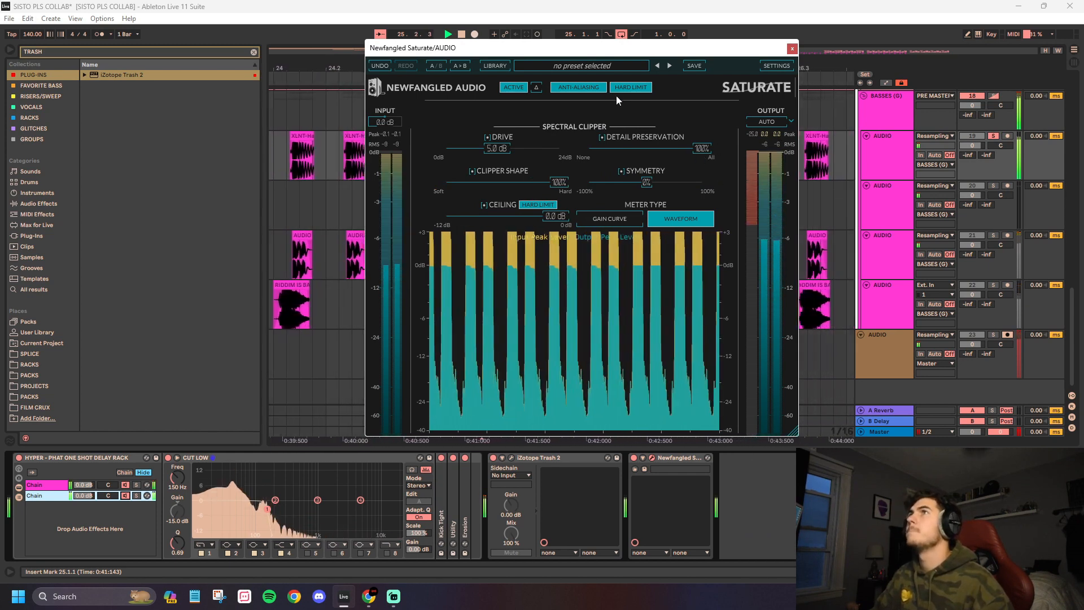
Step: Audition Detail Preservation at 0%, return it to 100%, and view Saturate's preset list without choosing a preset
{"action": "left_click_drag", "start_coordinate": [702, 148], "coordinate": [465, 154]}
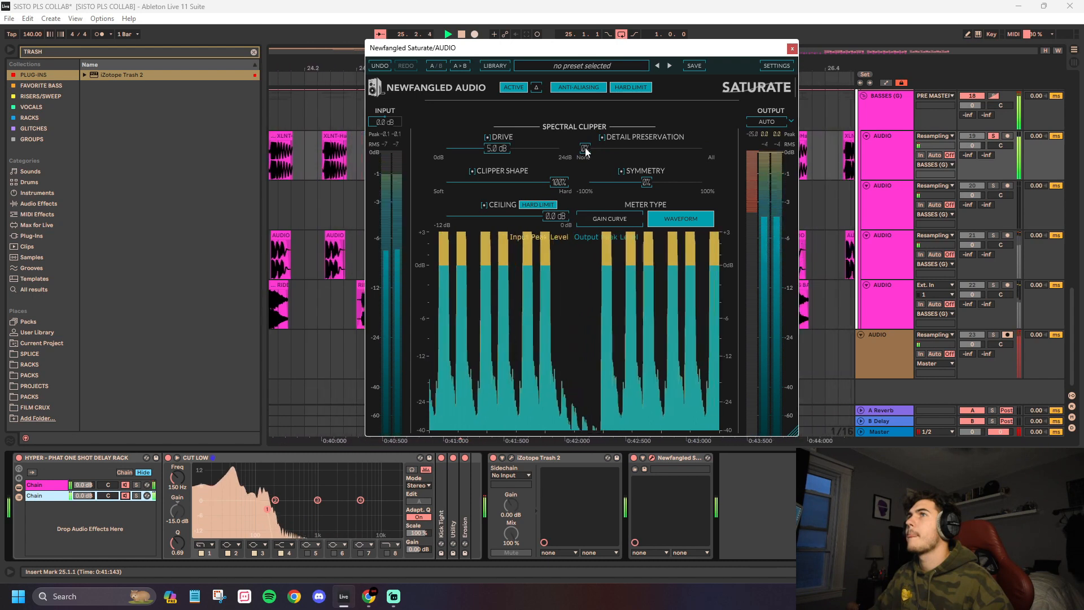
{"action": "left_click_drag", "start_coordinate": [585, 151], "coordinate": [784, 151]}
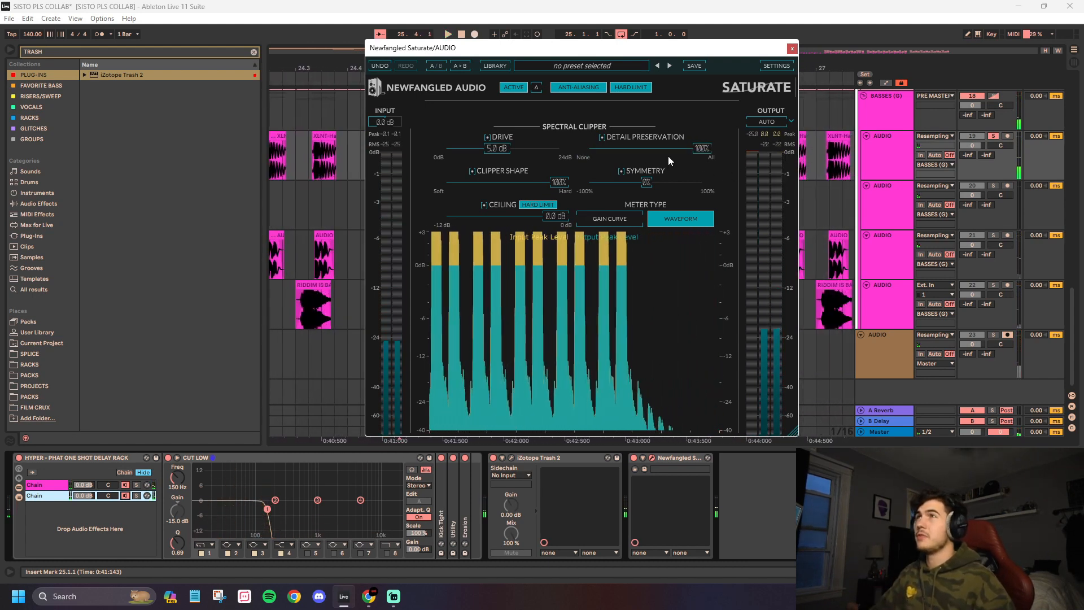
{"action": "left_click", "coordinate": [604, 65]}
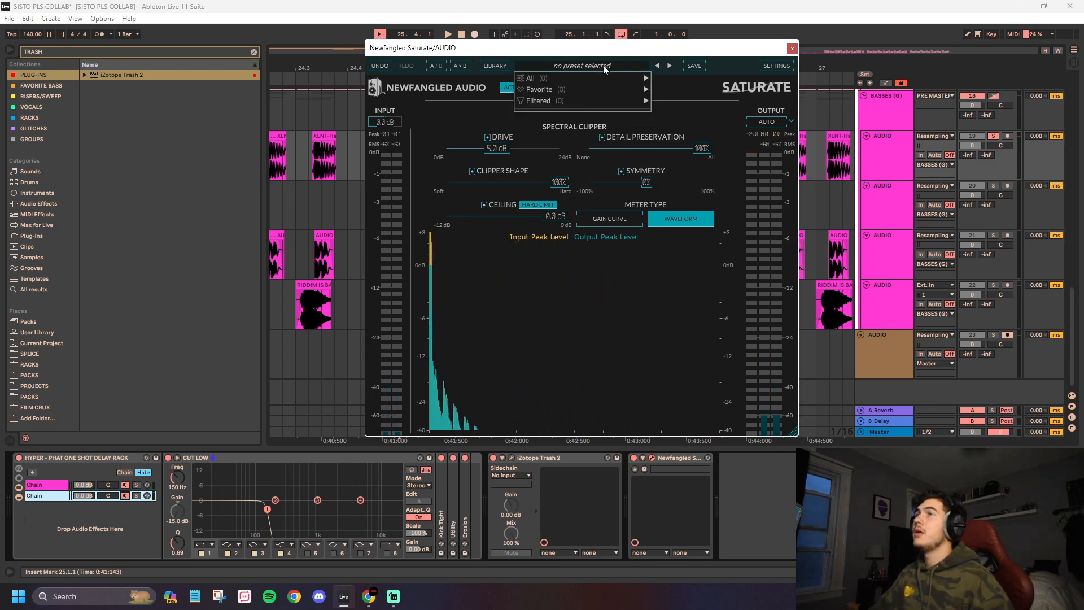
{"action": "left_click", "coordinate": [669, 78]}
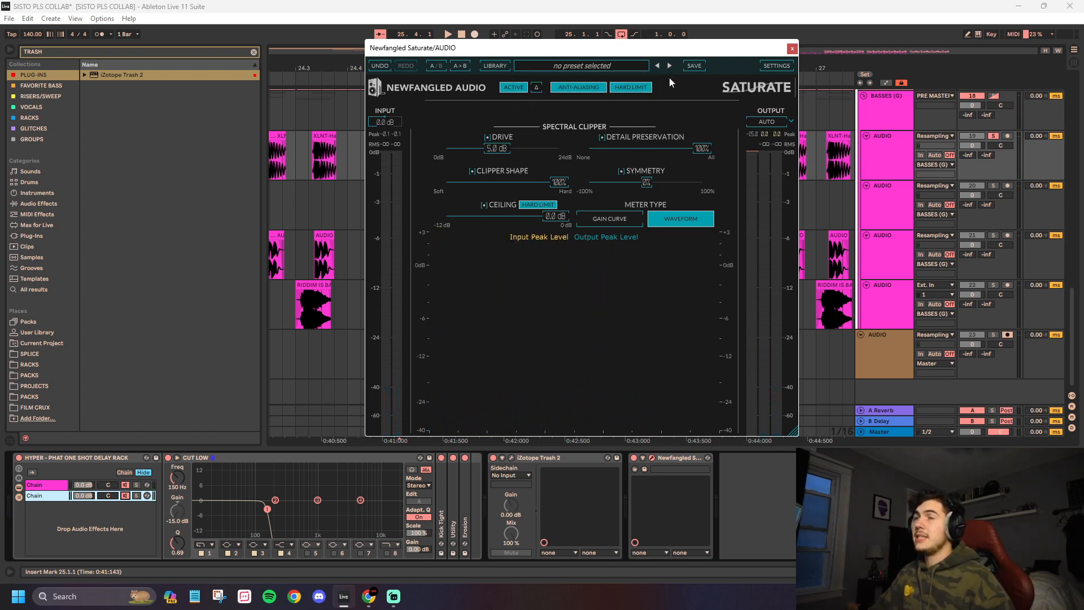
Step: Close the Saturate window and audition the bass loop with Saturate switched off and back on, leaving it bypassed
{"action": "left_click", "coordinate": [792, 49]}
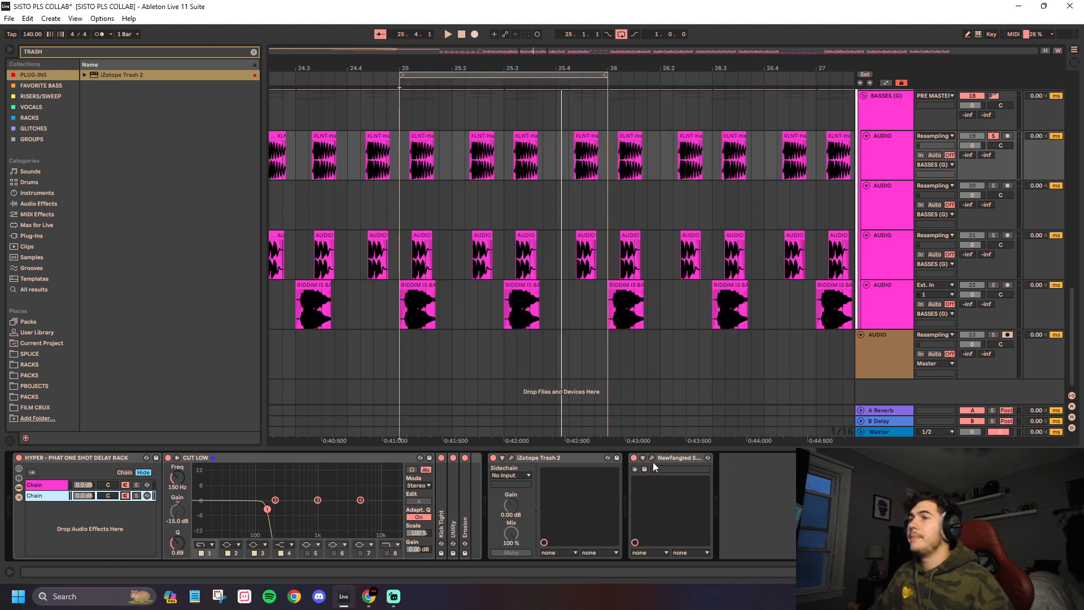
{"action": "left_click", "coordinate": [633, 458]}
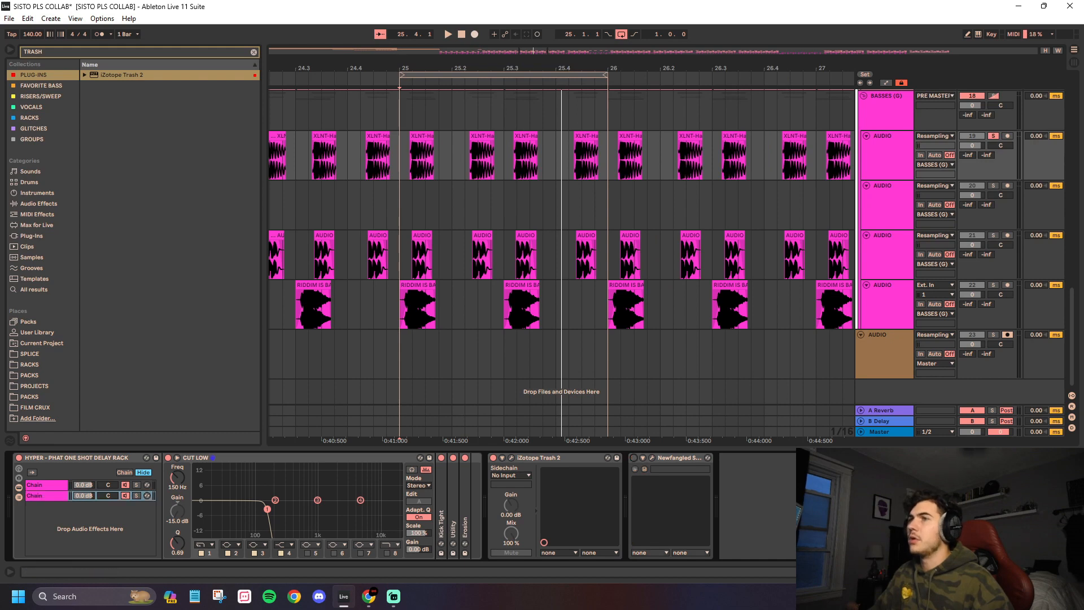
{"action": "key", "text": "space"}
{"action": "left_click", "coordinate": [635, 457]}
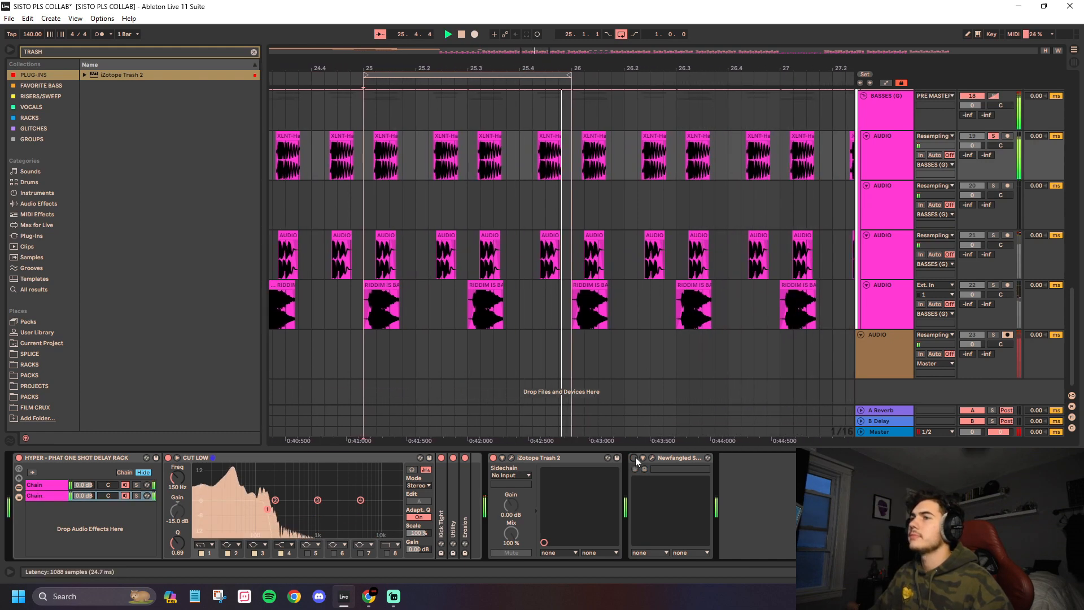
{"action": "left_click", "coordinate": [635, 458]}
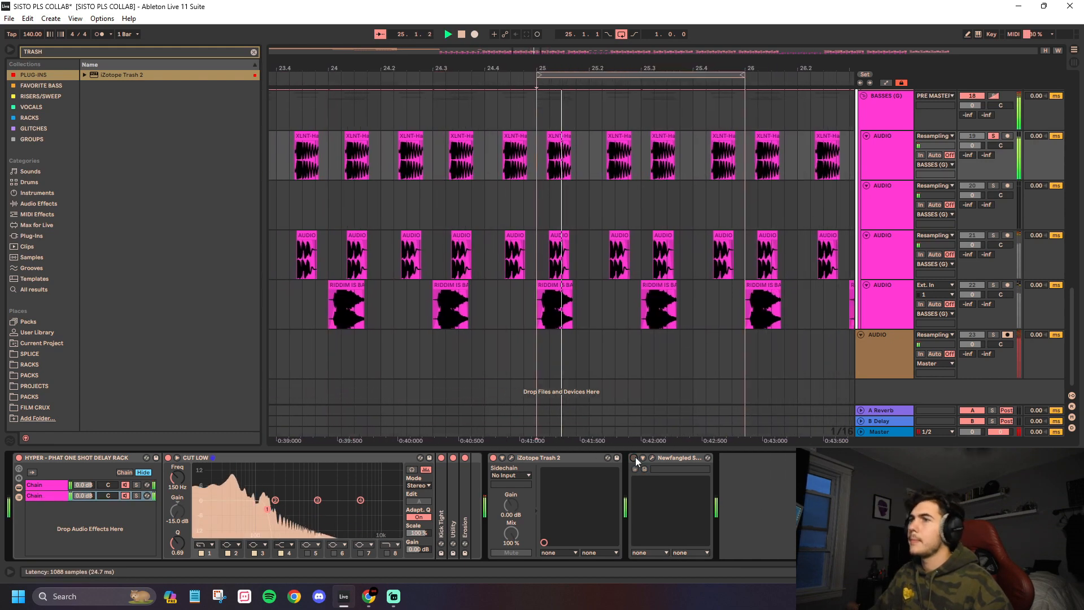
Step: Search the browser for SATUR, load Saturator after the bypassed Saturate, and set its curve to Medium Curve
{"action": "left_click", "coordinate": [69, 50]}
{"action": "type", "text": "SATUR"}
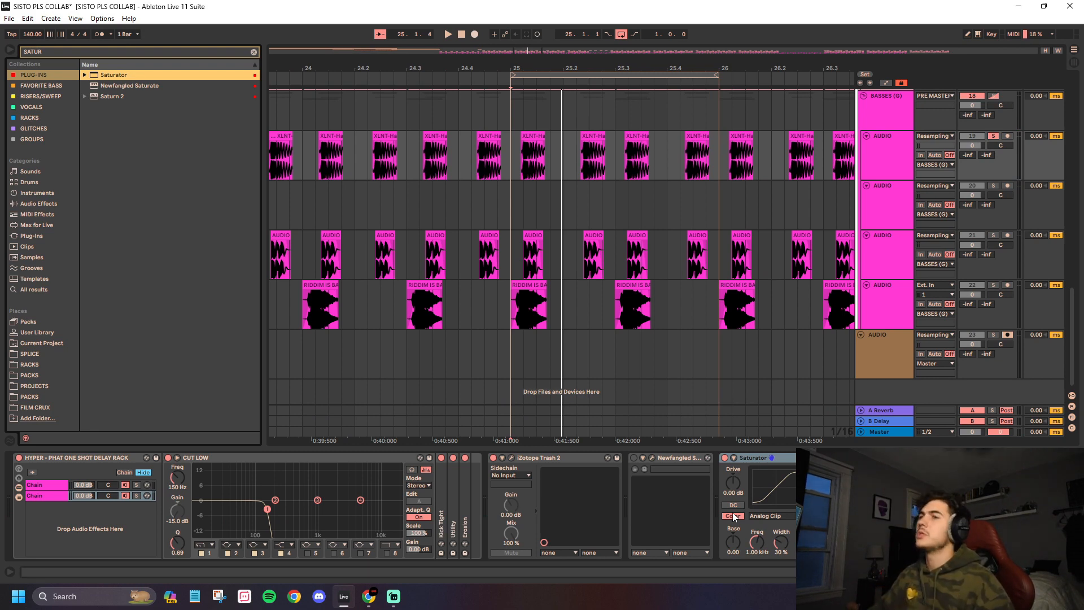
{"action": "left_click", "coordinate": [791, 516]}
{"action": "left_click", "coordinate": [770, 542]}
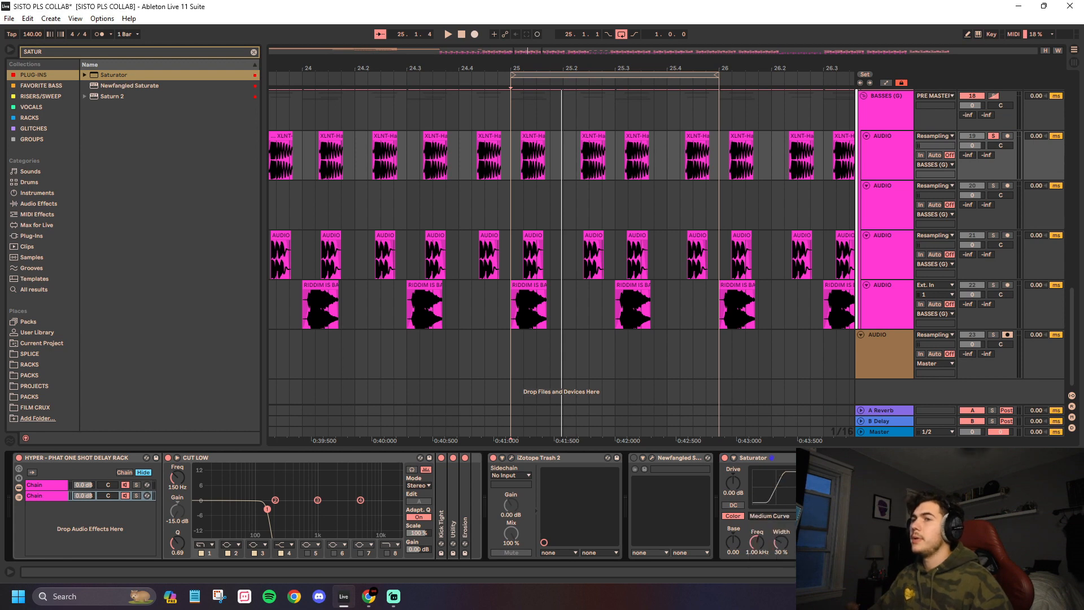
Step: Play the loop and alternate between Saturator's Medium Curve and Saturate, enabling only one device at a time
{"action": "key", "text": "space"}
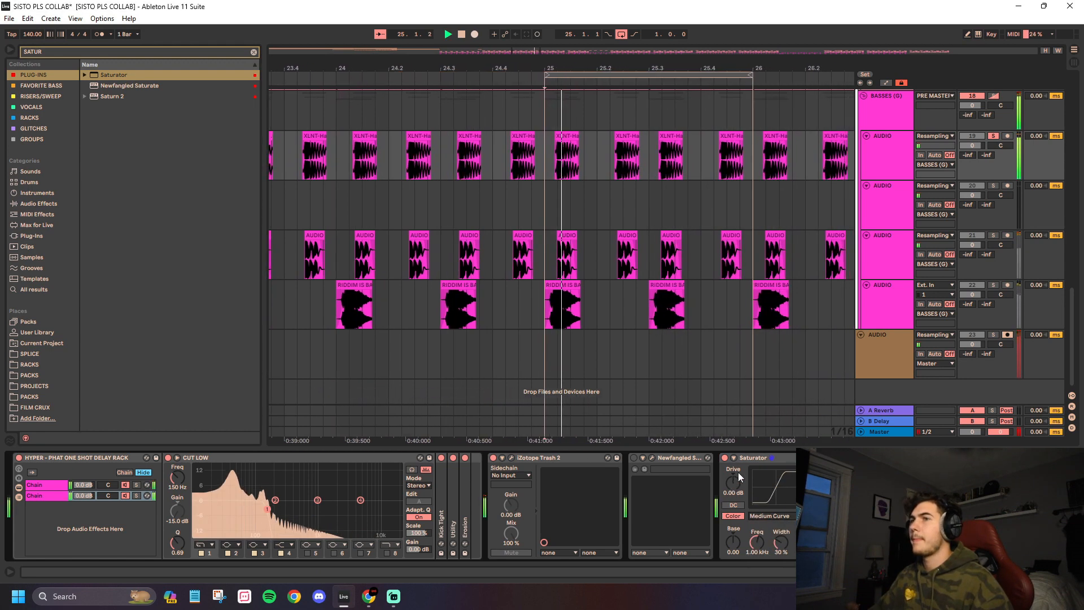
{"action": "left_click", "coordinate": [724, 458]}
{"action": "left_click", "coordinate": [671, 459]}
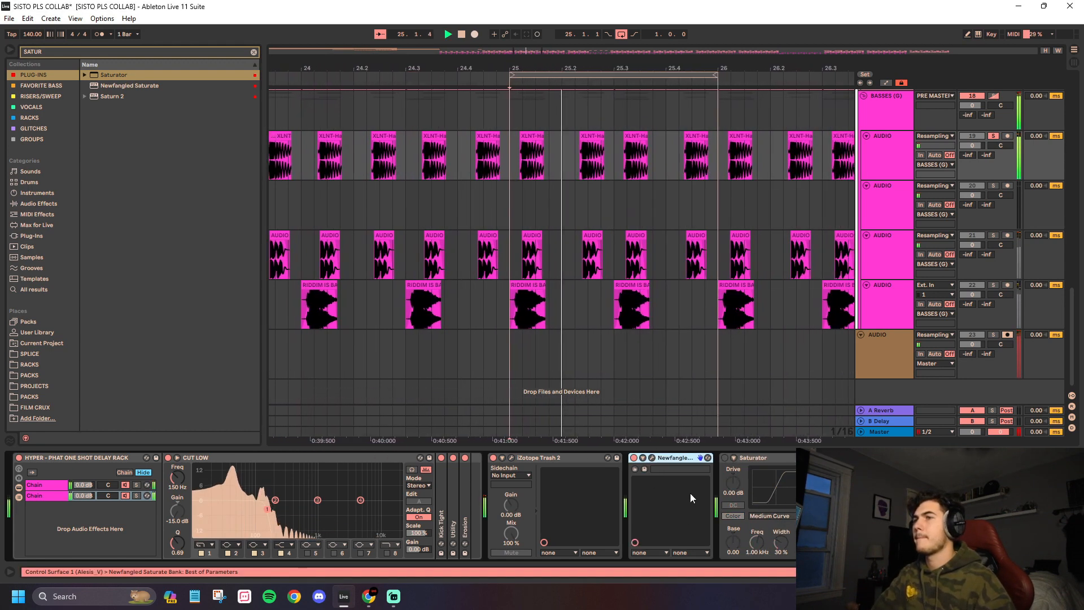
{"action": "left_click", "coordinate": [724, 458]}
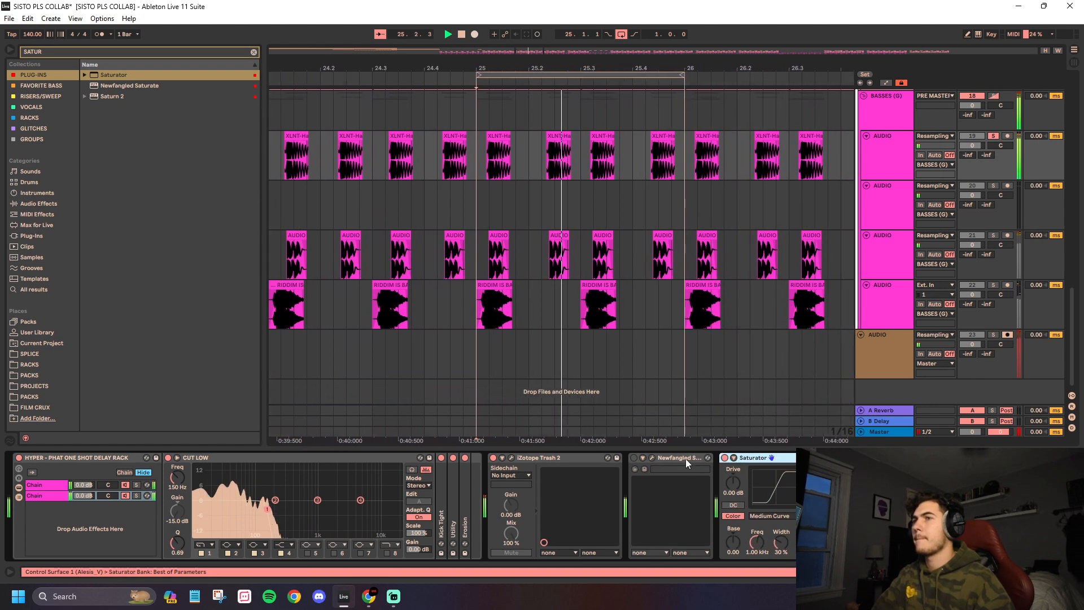
{"action": "left_click", "coordinate": [683, 455]}
{"action": "left_click", "coordinate": [633, 457]}
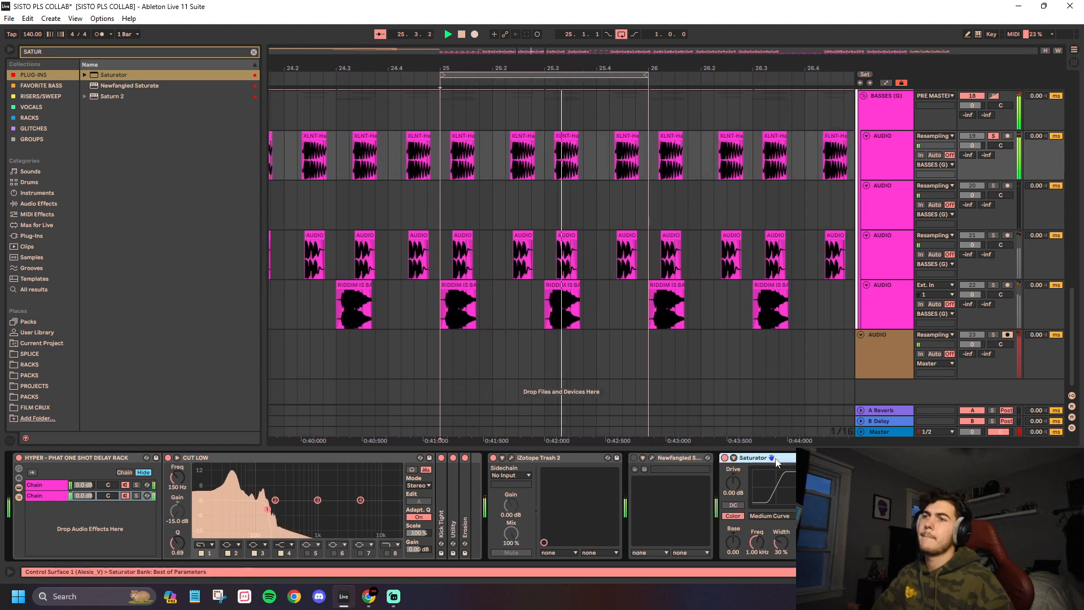
{"action": "left_click", "coordinate": [724, 458]}
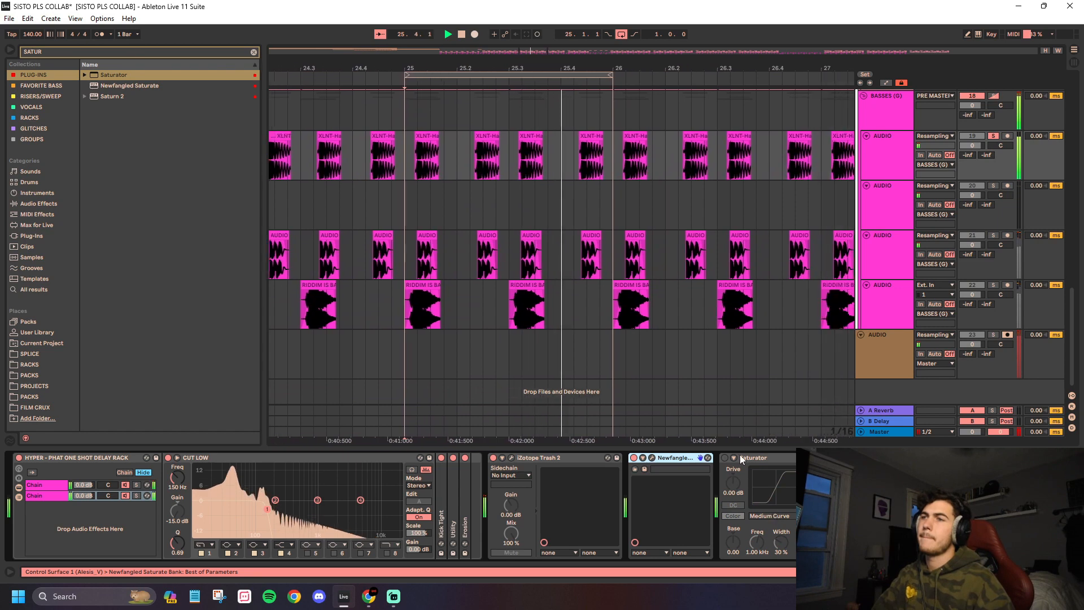
Step: Select Saturate and Saturator together, toggle their activation during playback, and reselect Saturator alone
{"action": "left_click", "coordinate": [748, 458], "text": "shift"}
{"action": "key", "text": "0"}
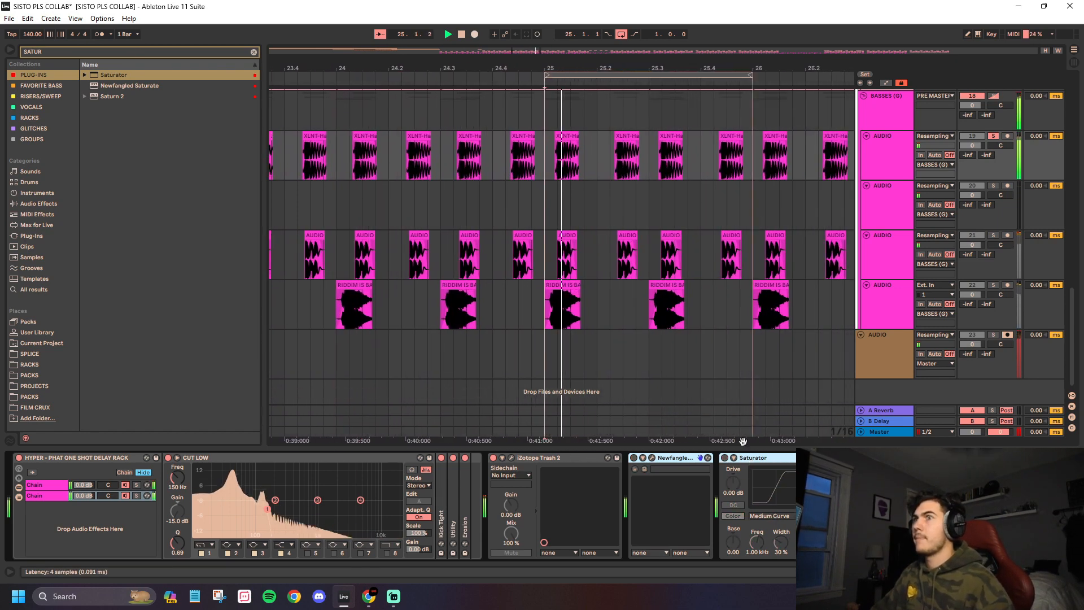
{"action": "key", "text": "0"}
{"action": "left_click", "coordinate": [740, 462]}
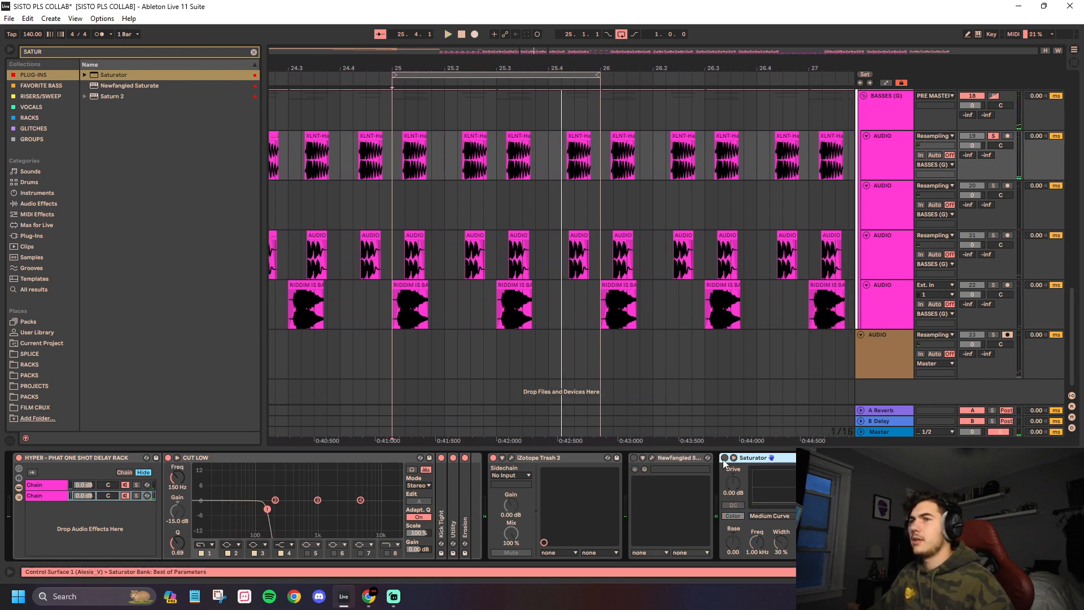
Step: Set Saturator's curve to Soft Sine, audition it, and swap back to Saturate by toggling both devices
{"action": "left_click", "coordinate": [769, 516]}
{"action": "left_click", "coordinate": [762, 524]}
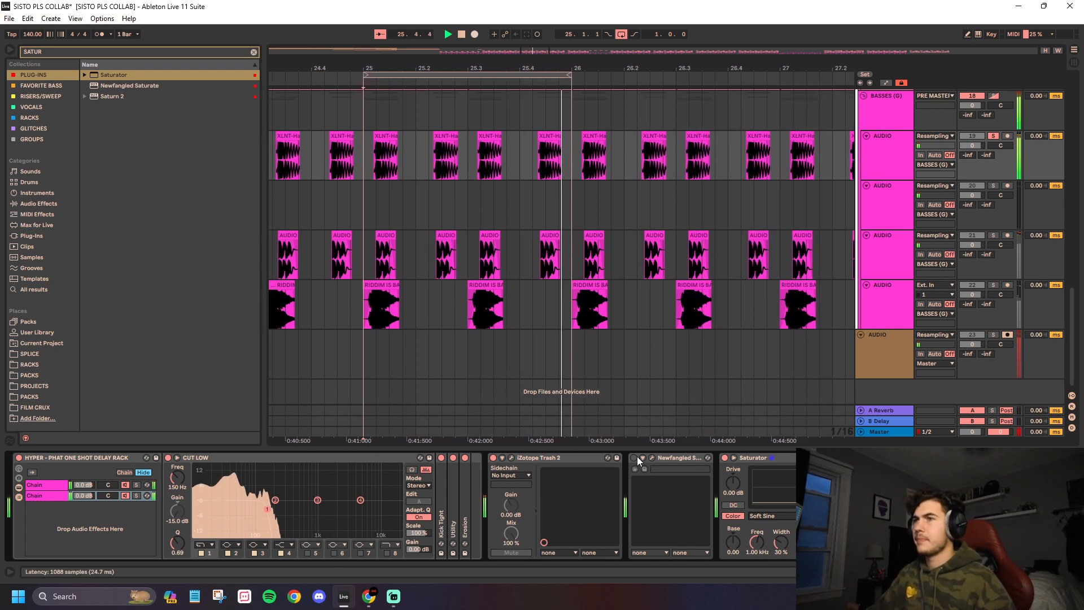
{"action": "left_click", "coordinate": [724, 457]}
{"action": "left_click", "coordinate": [634, 457]}
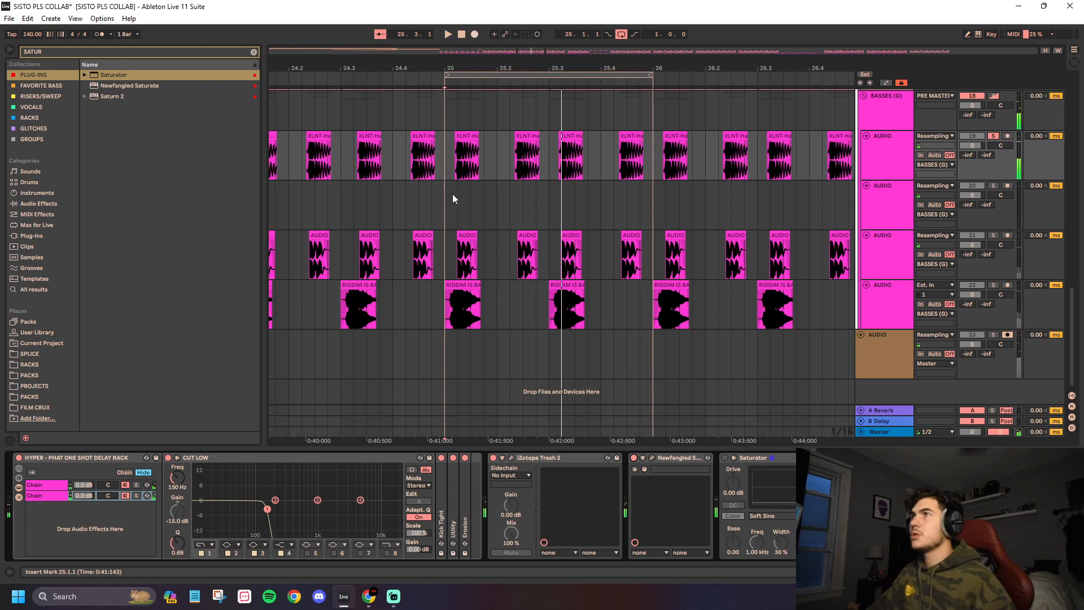
Step: Place the insert marker at 25.1.1, replay the loop, and compare Soft Sine Saturator with Saturate, ending with only Saturate active
{"action": "left_click", "coordinate": [452, 198]}
{"action": "left_click", "coordinate": [880, 167]}
{"action": "key", "text": "space"}
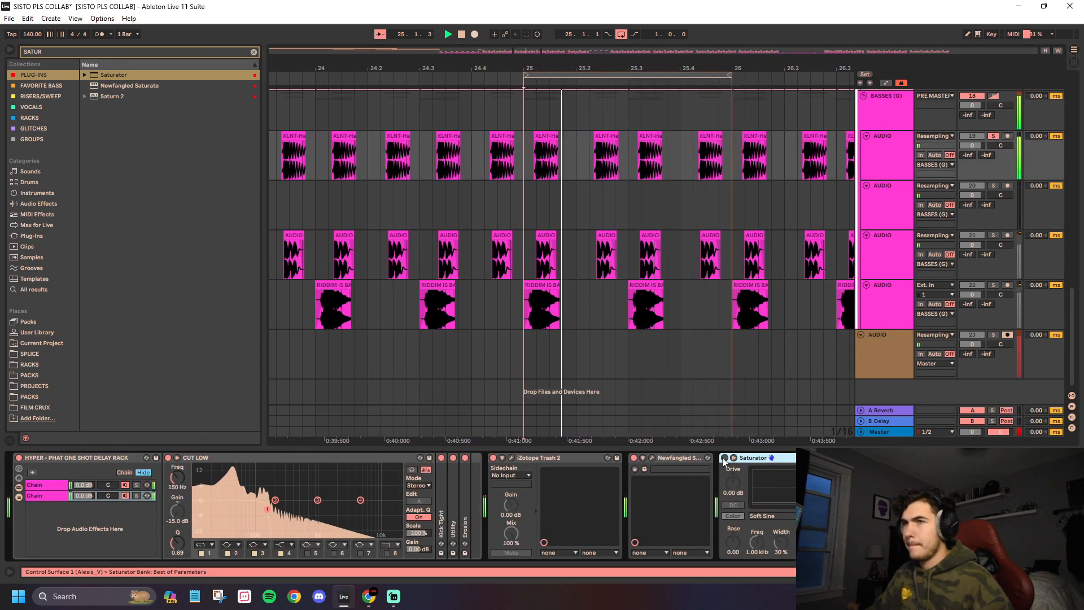
{"action": "left_click", "coordinate": [690, 458]}
{"action": "key", "text": "0"}
{"action": "left_click", "coordinate": [750, 458]}
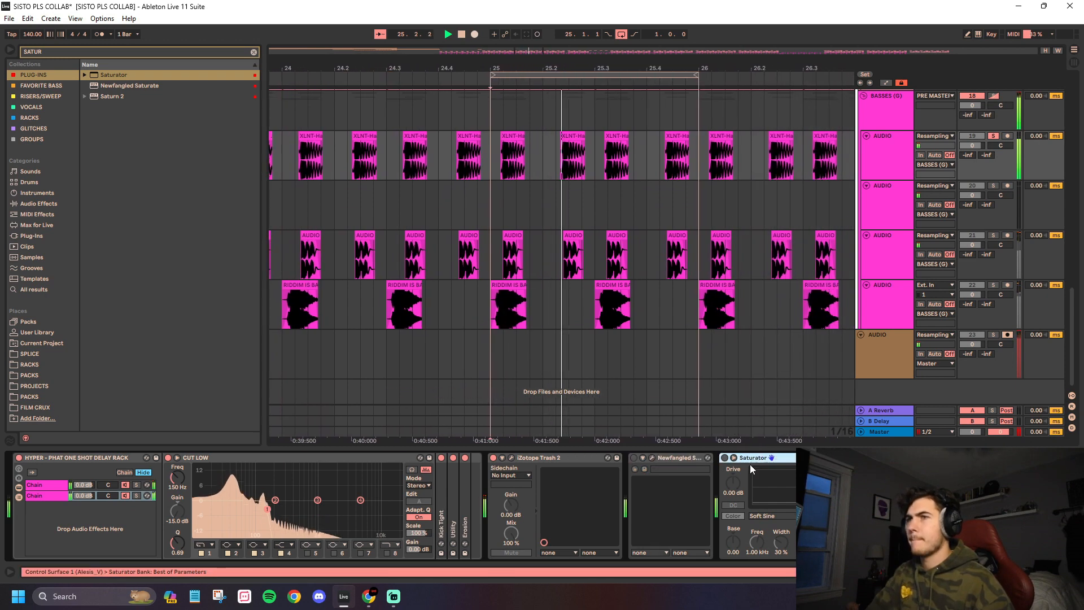
{"action": "key", "text": "0"}
{"action": "key", "text": "0"}
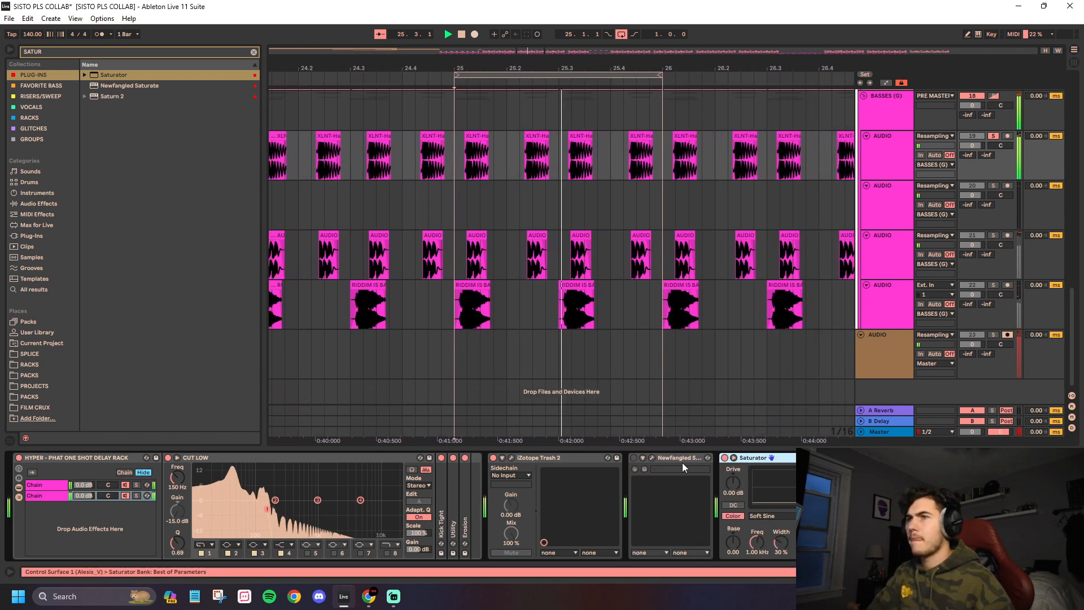
{"action": "left_click", "coordinate": [681, 459]}
{"action": "key", "text": "0"}
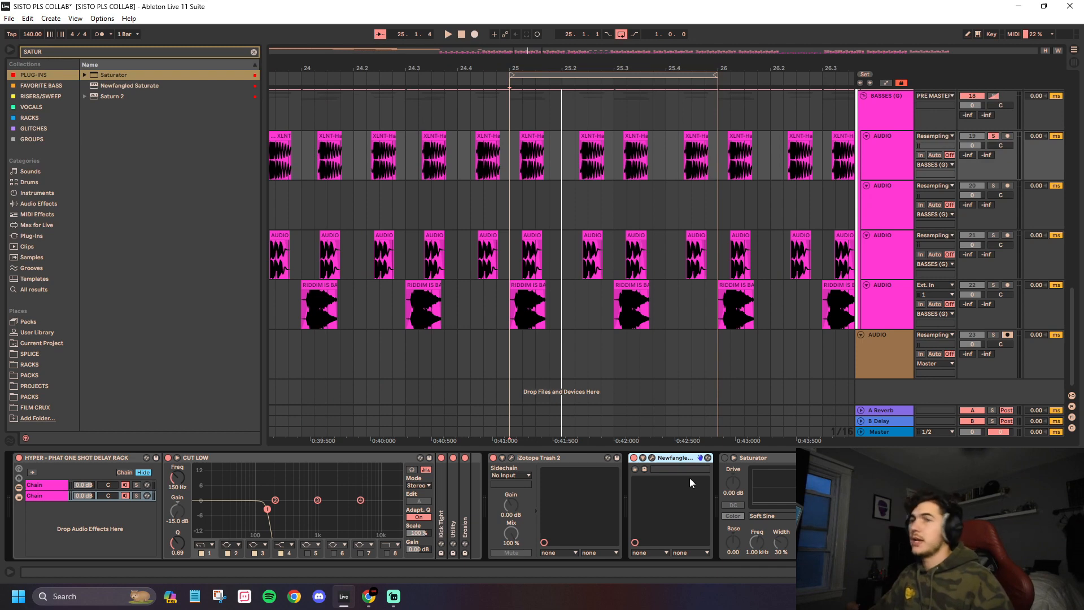
Step: Collapse and re-expand Saturator, and delete it from the device chain
{"action": "double_click", "coordinate": [748, 458]}
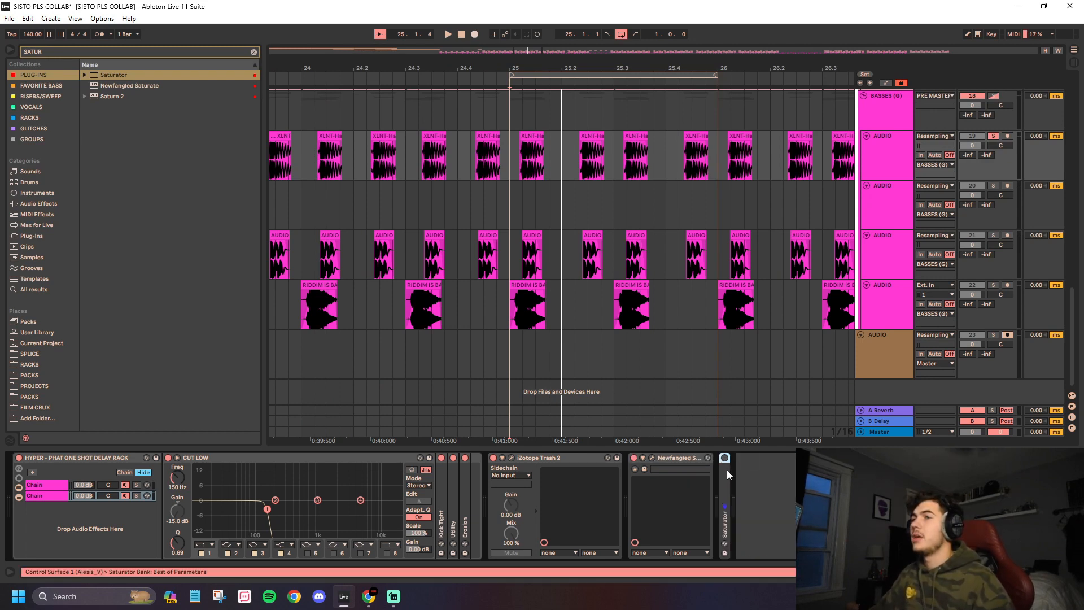
{"action": "double_click", "coordinate": [728, 471]}
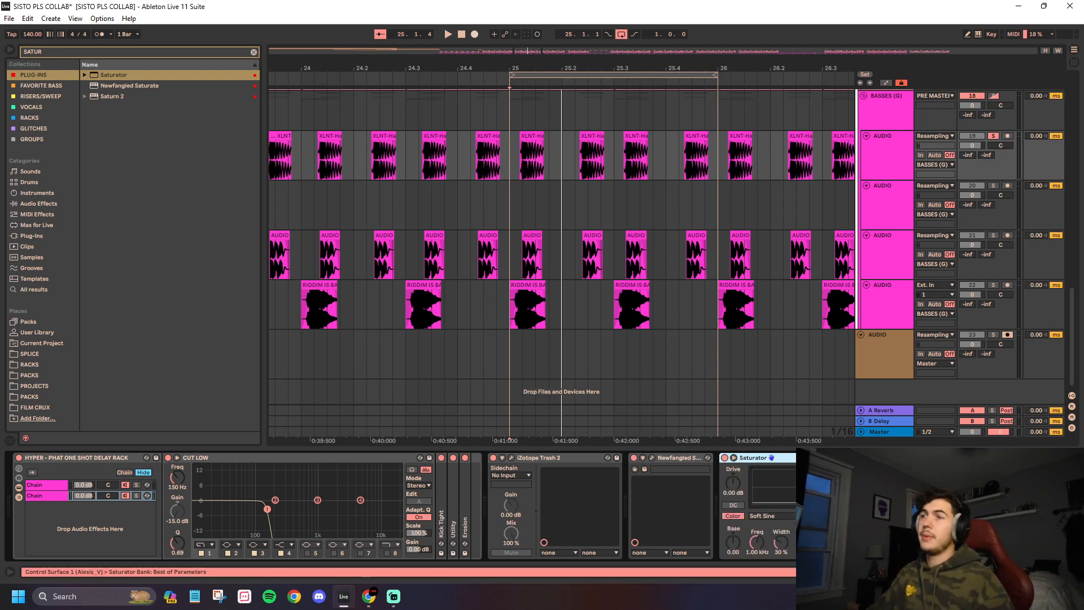
{"action": "key", "text": "Delete"}
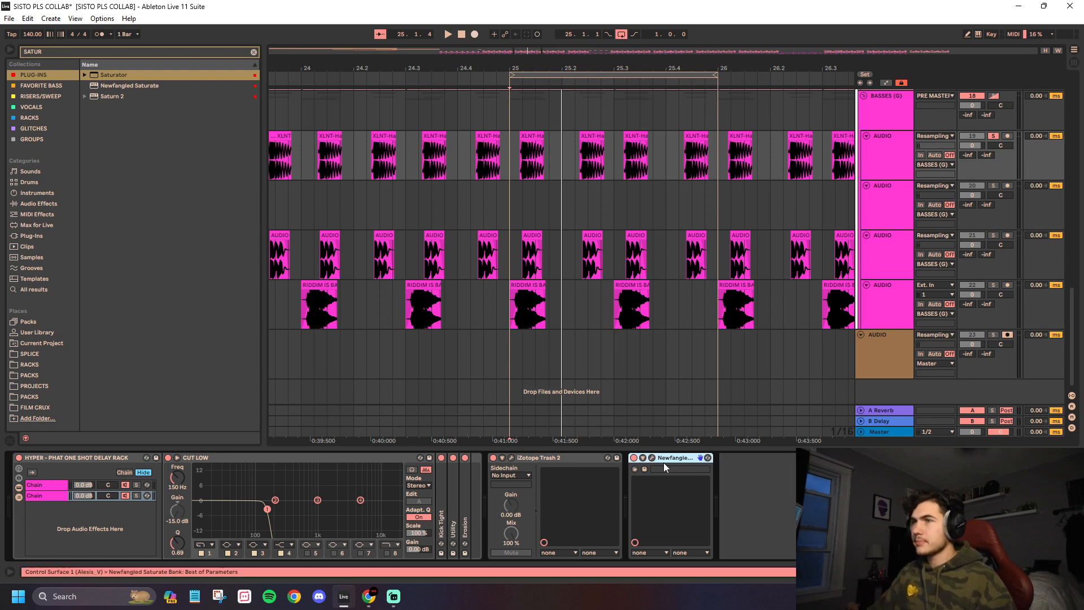
Step: Open Saturate's window, move it over the arrangement, examine its Drive setting, and close the window
{"action": "left_click", "coordinate": [650, 459]}
{"action": "left_click_drag", "start_coordinate": [700, 56], "coordinate": [635, 81]}
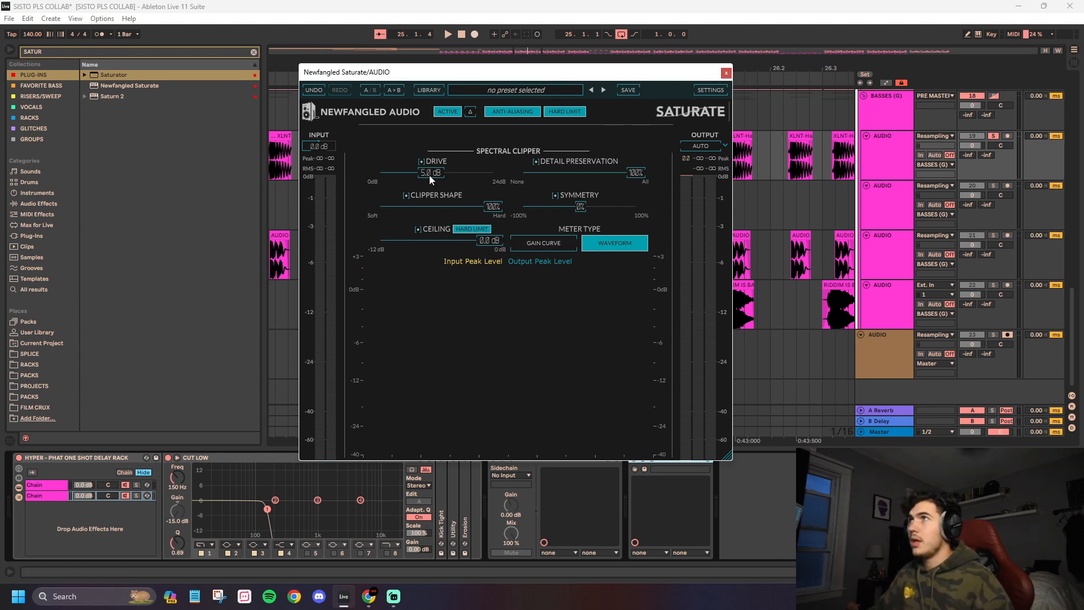
{"action": "left_click", "coordinate": [726, 74]}
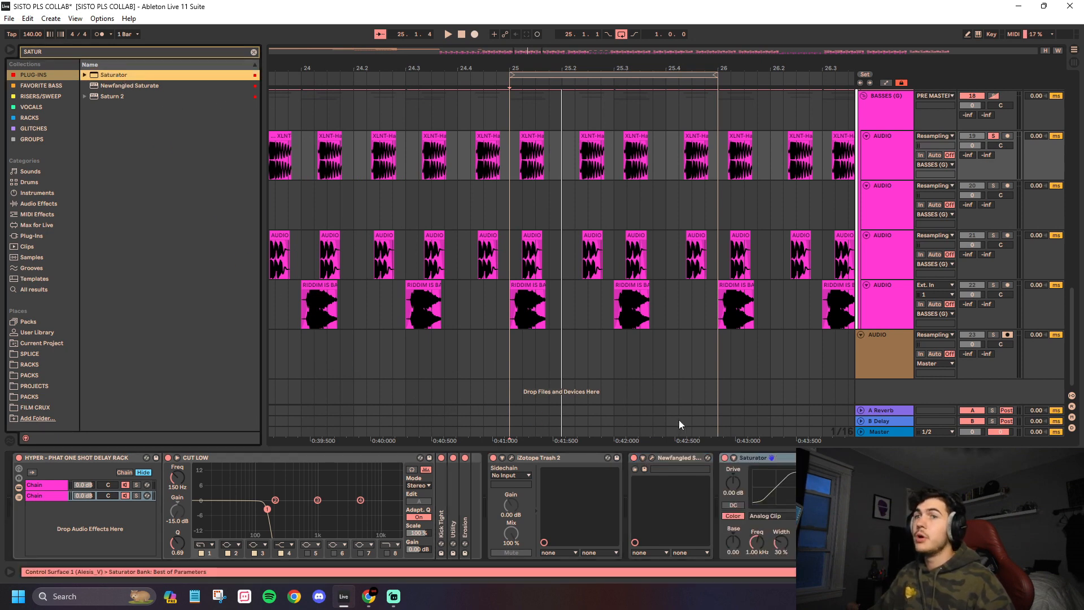
Step: Set Saturator's curve to Hard Curve and compare it with Saturate by switching the devices during loop playback
{"action": "left_click", "coordinate": [761, 516]}
{"action": "left_click", "coordinate": [774, 549]}
{"action": "key", "text": "space"}
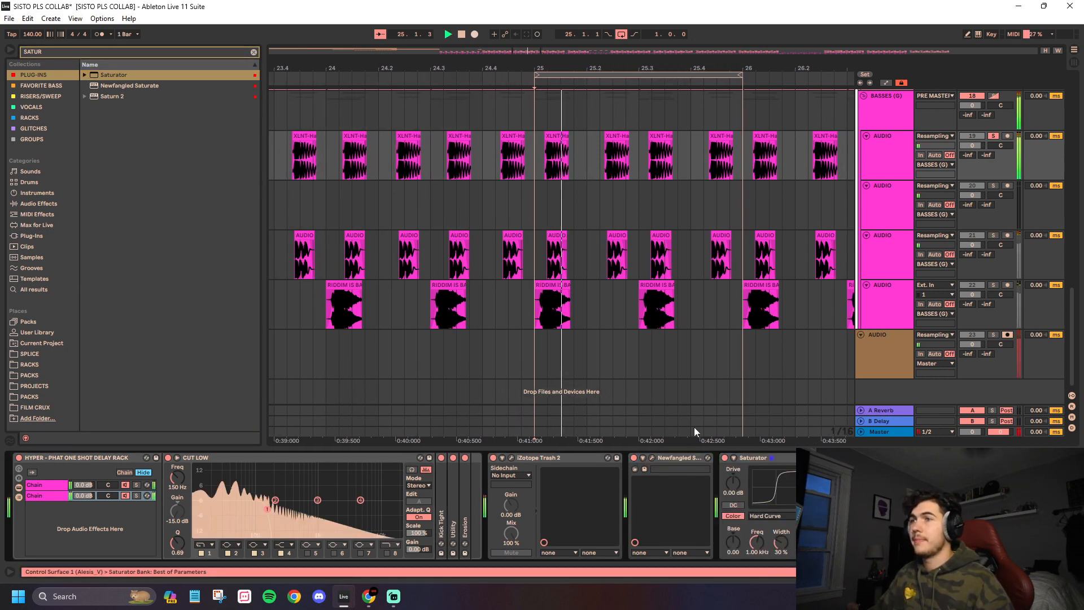
{"action": "left_click", "coordinate": [635, 458]}
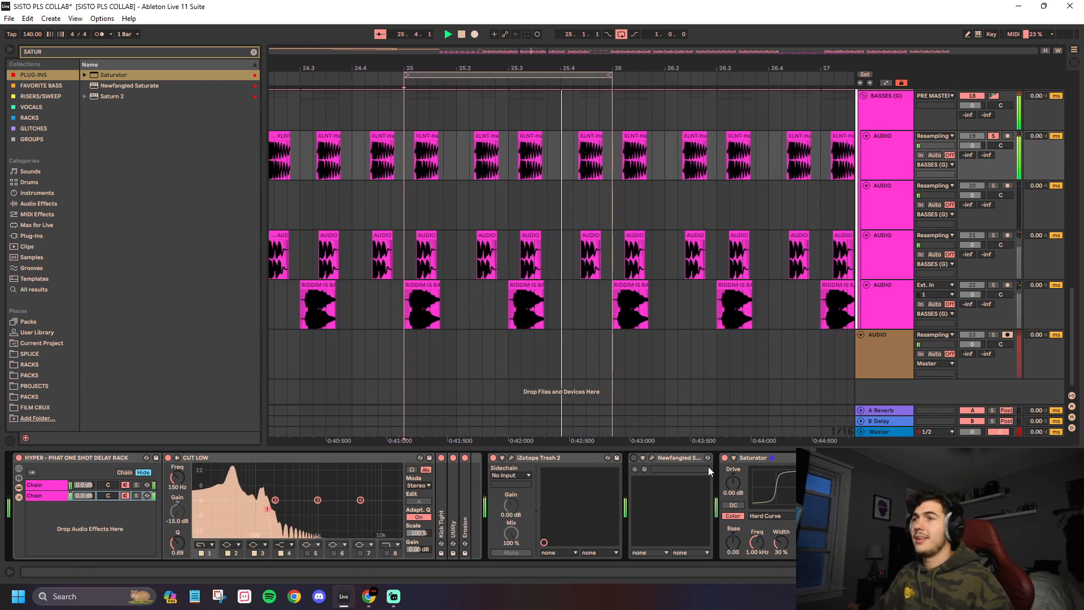
{"action": "left_click", "coordinate": [676, 464]}
{"action": "left_click", "coordinate": [724, 458]}
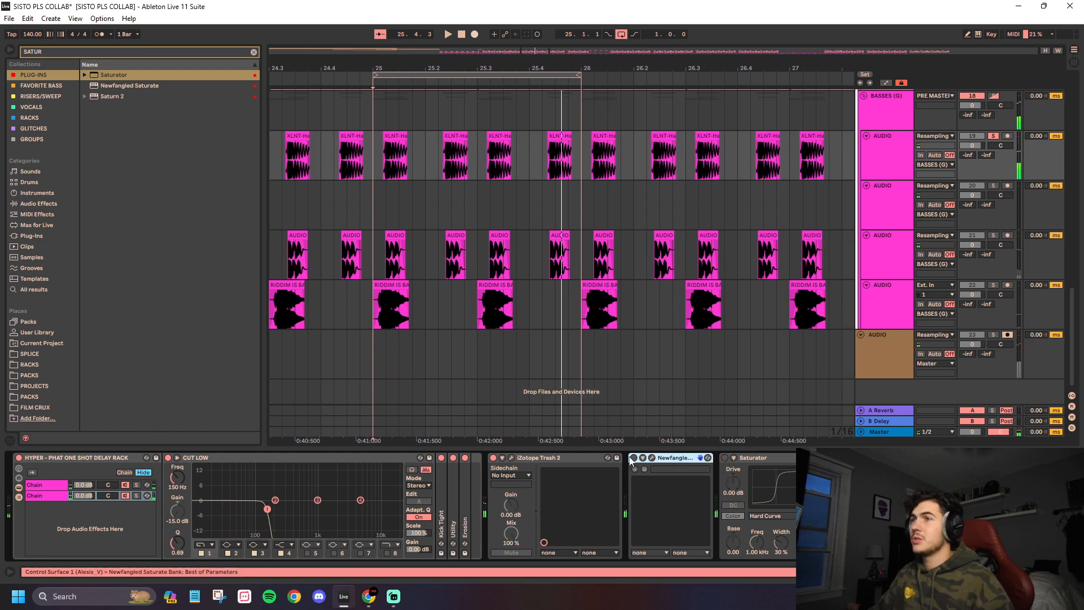
Step: Open Saturate's window during playback, examine its Drive against the waveform meter, and close the window
{"action": "left_click", "coordinate": [652, 458]}
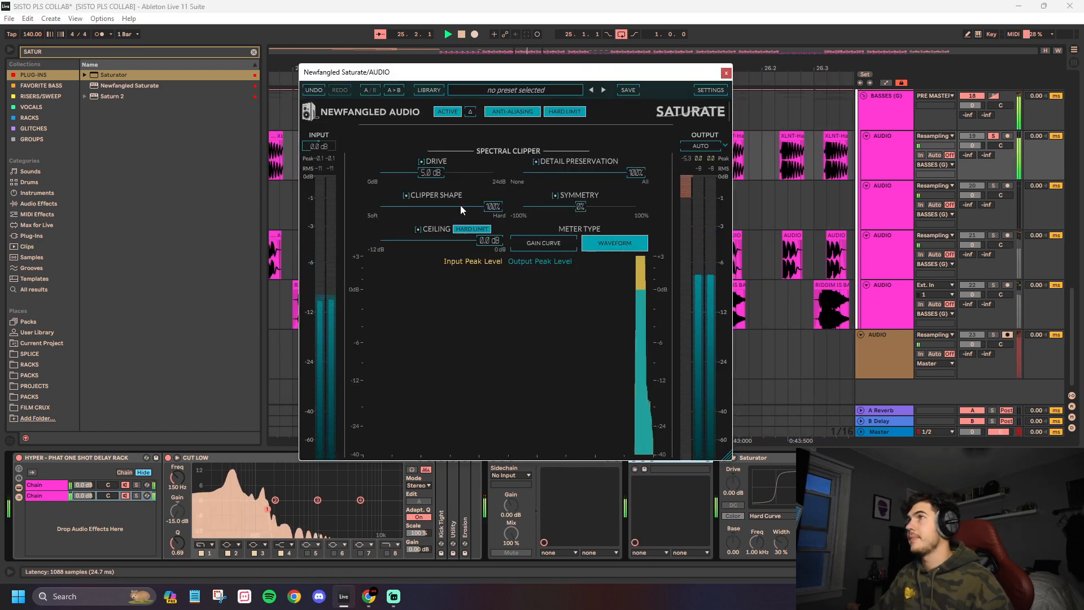
{"action": "mouse_move", "coordinate": [445, 170]}
{"action": "left_mouse_down"}
{"action": "mouse_move", "coordinate": [510, 71]}
{"action": "mouse_move", "coordinate": [478, 181]}
{"action": "mouse_move", "coordinate": [426, 174]}
{"action": "left_mouse_up"}
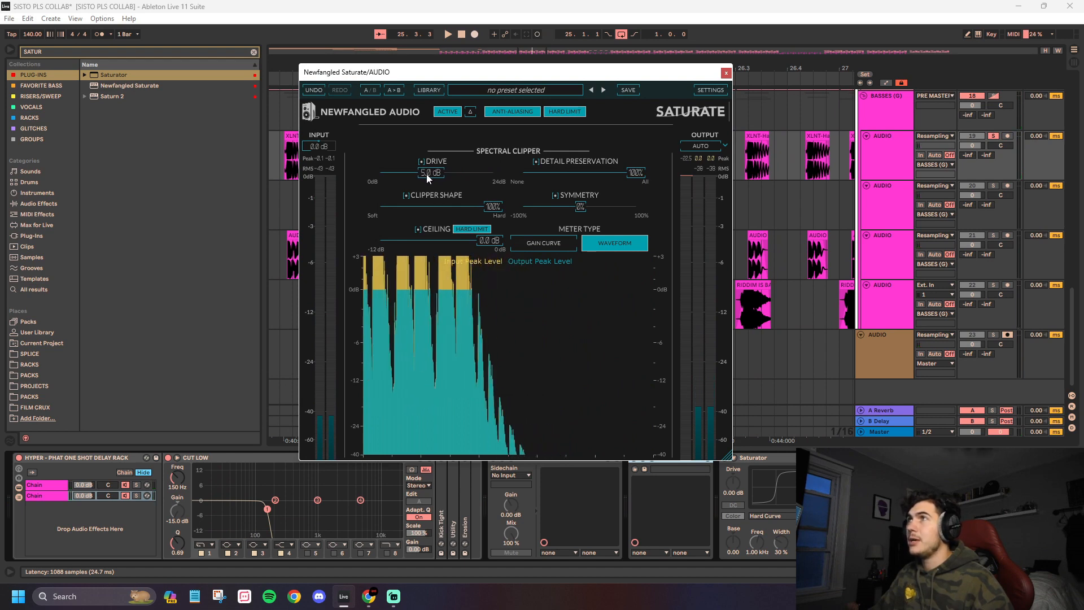
{"action": "left_click", "coordinate": [726, 73]}
Step: Delete the Hard Curve Saturator from the bass track's device chain
{"action": "left_click", "coordinate": [755, 461]}
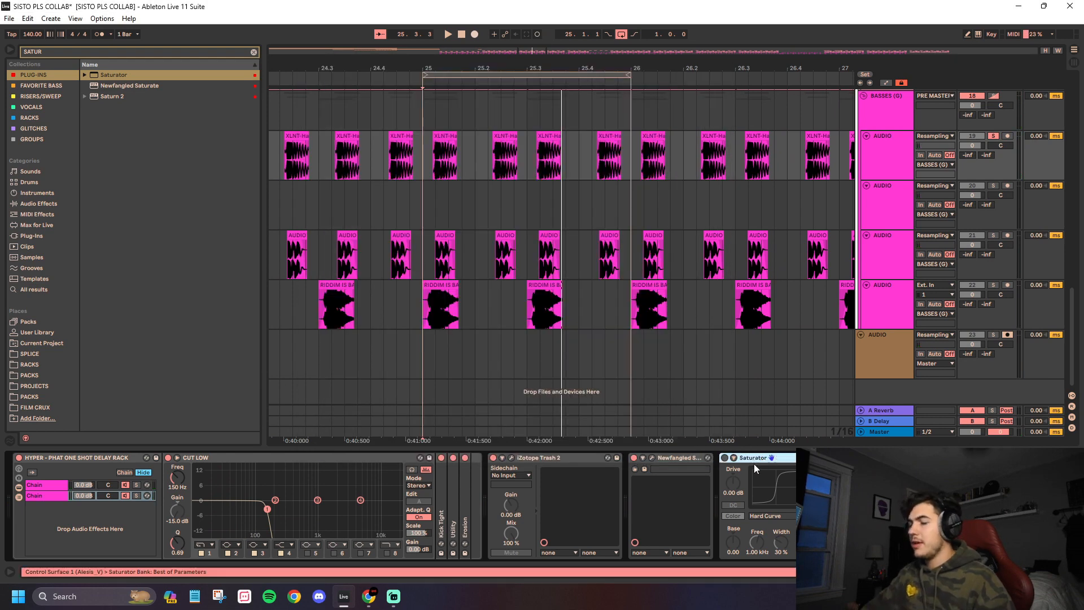
{"action": "key", "text": "Delete"}
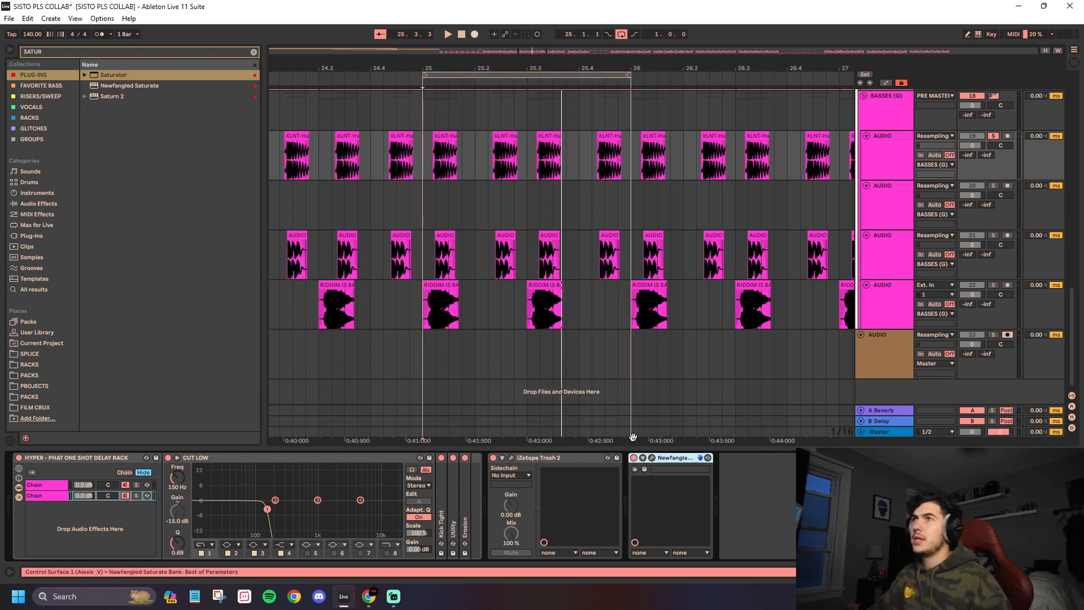
Step: Solo bass track 21 and display its device chain with CUT LOW, Overdrive, Disperser and OTT
{"action": "left_click", "coordinate": [993, 234]}
{"action": "left_click", "coordinate": [426, 229]}
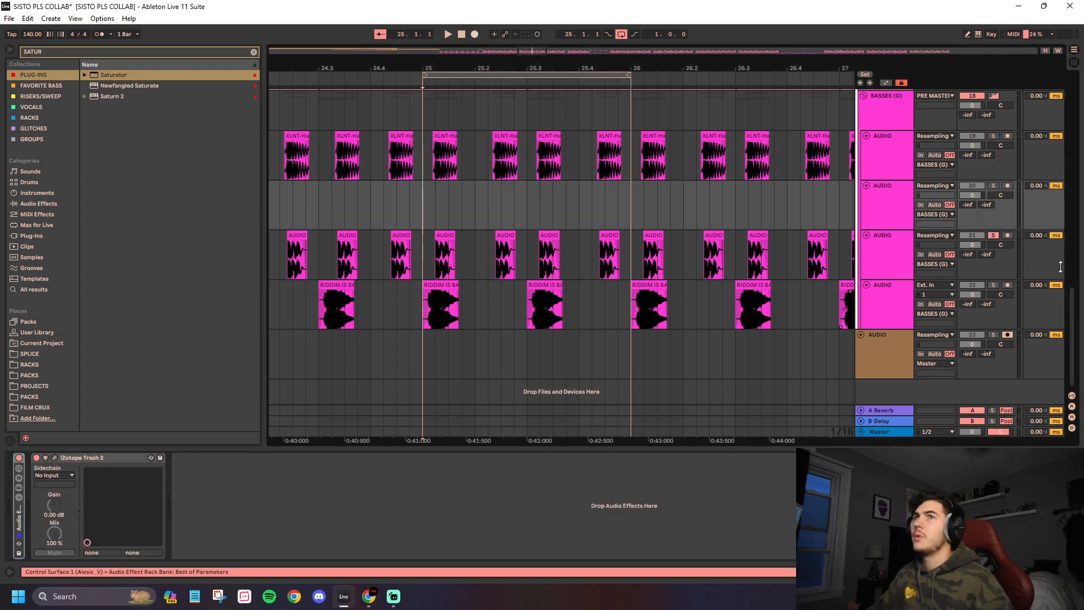
{"action": "left_click", "coordinate": [892, 250]}
{"action": "left_click", "coordinate": [590, 334]}
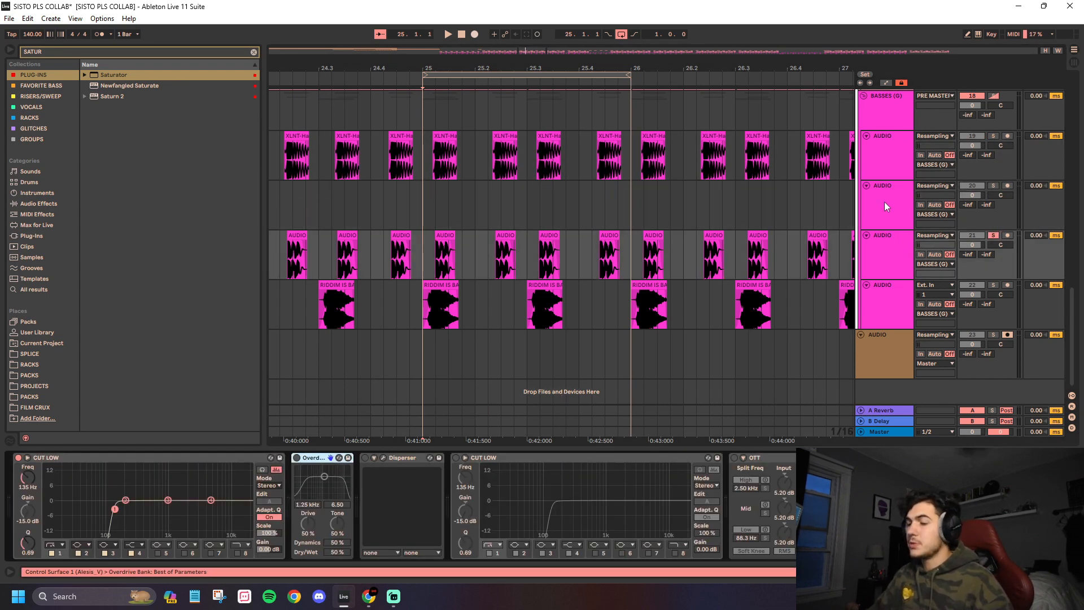
Step: Fold the empty AUDIO track 20, select track 21, and play its soloed bass loop
{"action": "left_click", "coordinate": [867, 185]}
{"action": "left_click", "coordinate": [482, 227]}
{"action": "left_click", "coordinate": [892, 215]}
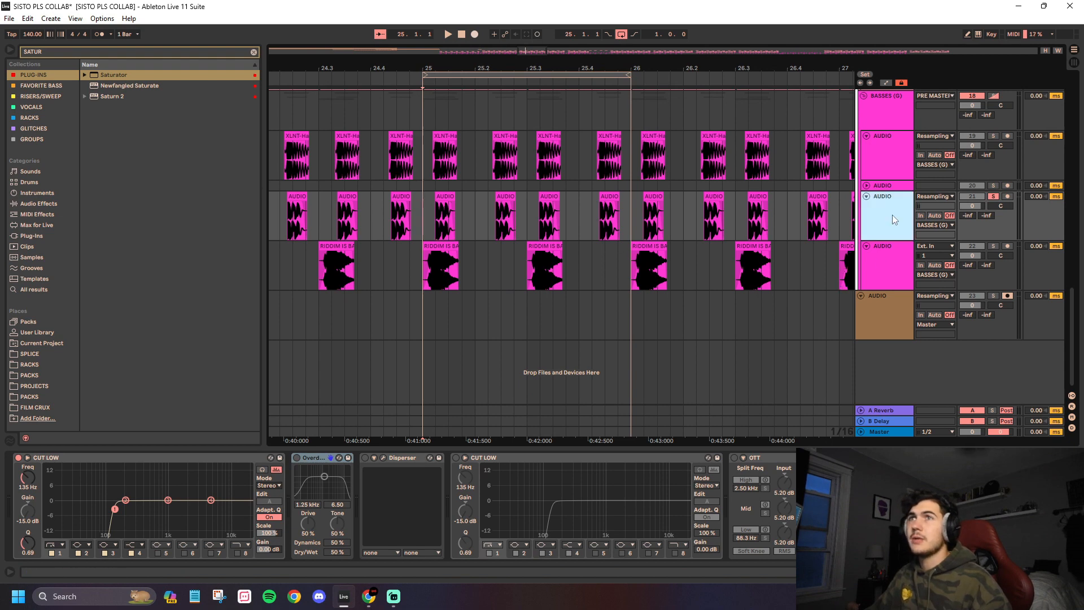
{"action": "key", "text": "space"}
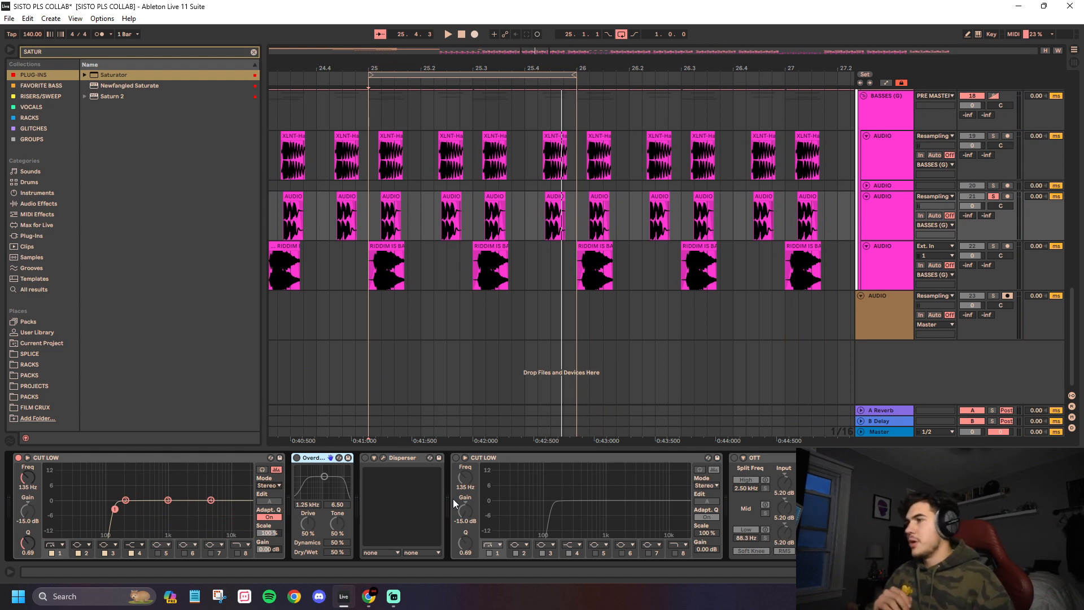
Step: Play the soloed track 21 bass loop and listen to it with Overdrive bypassed
{"action": "key", "text": "space"}
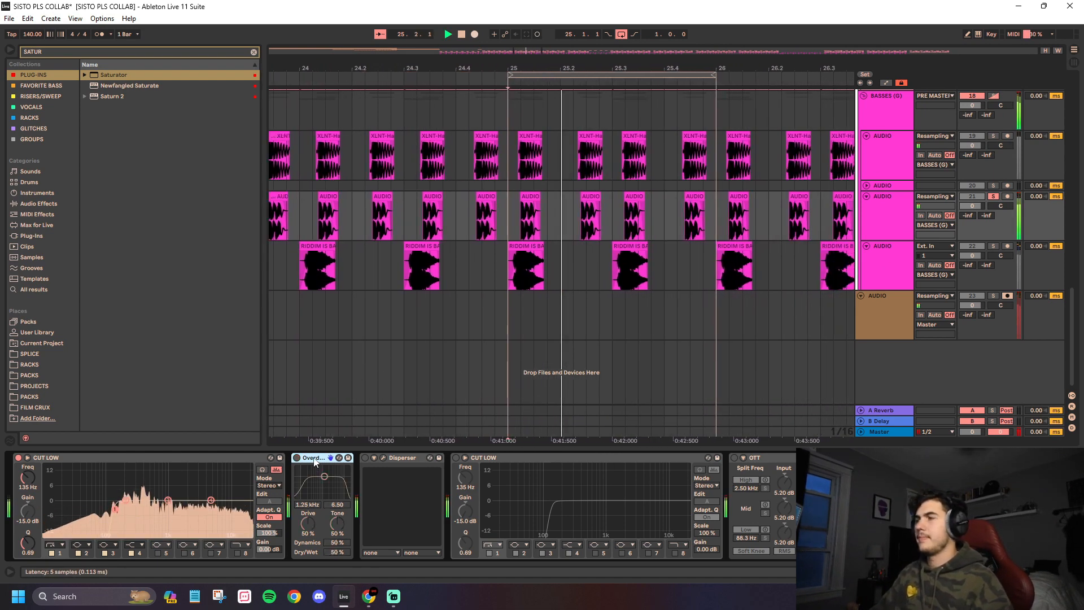
{"action": "key", "text": "space"}
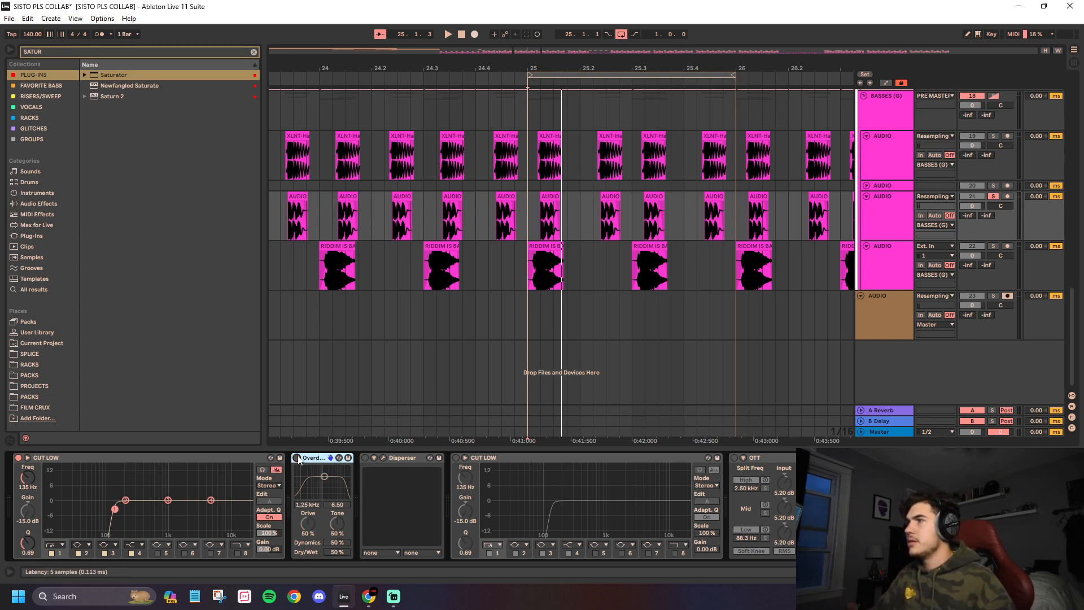
{"action": "key", "text": "space"}
{"action": "key", "text": "space"}
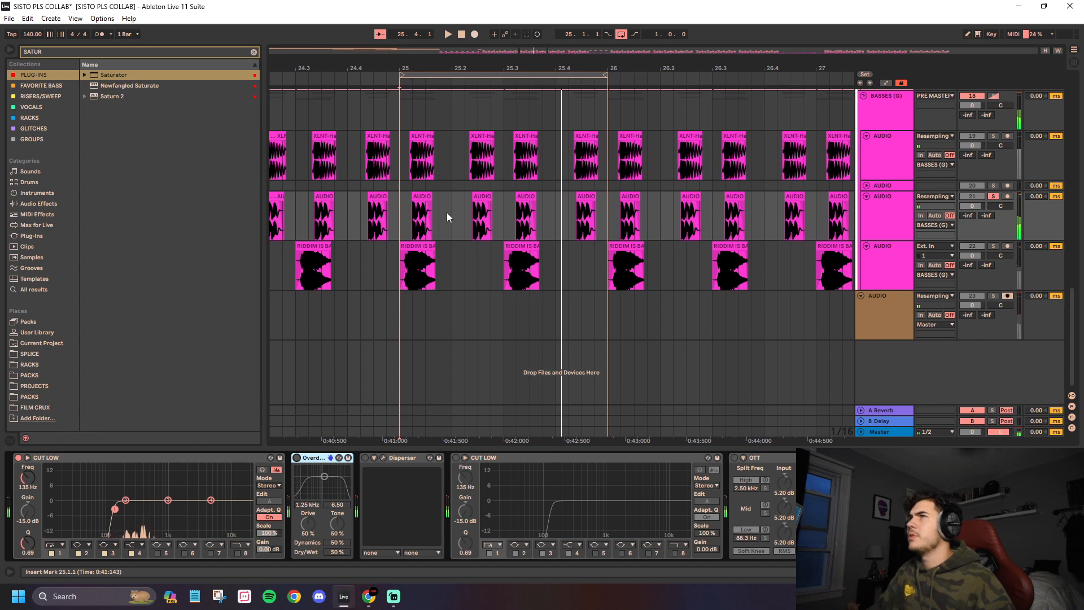
Step: Open an AUDIO 2 clip on track 21 and examine its start offset against the XLNT bass clip above
{"action": "scroll", "coordinate": [449, 214], "scroll_direction": "left", "scroll_amount": 1}
{"action": "scroll", "coordinate": [460, 219], "scroll_direction": "up", "scroll_amount": 8}
{"action": "double_click", "coordinate": [310, 234]}
{"action": "scroll", "coordinate": [310, 235], "scroll_direction": "down", "scroll_amount": 3}
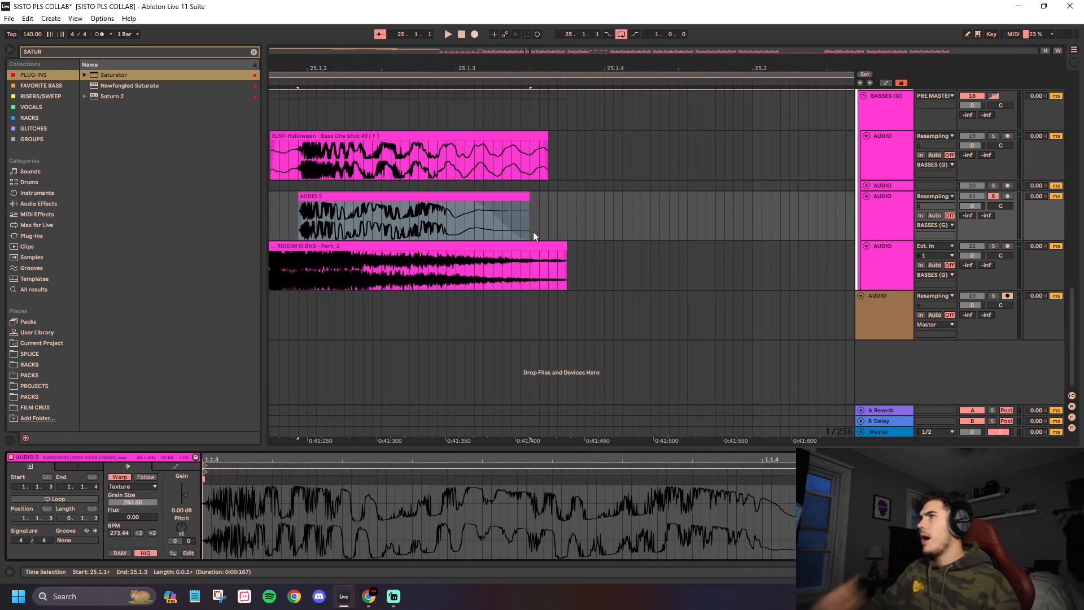
{"action": "left_click", "coordinate": [896, 208]}
{"action": "scroll", "coordinate": [434, 212], "scroll_direction": "down", "scroll_amount": 3}
{"action": "left_click", "coordinate": [368, 223]}
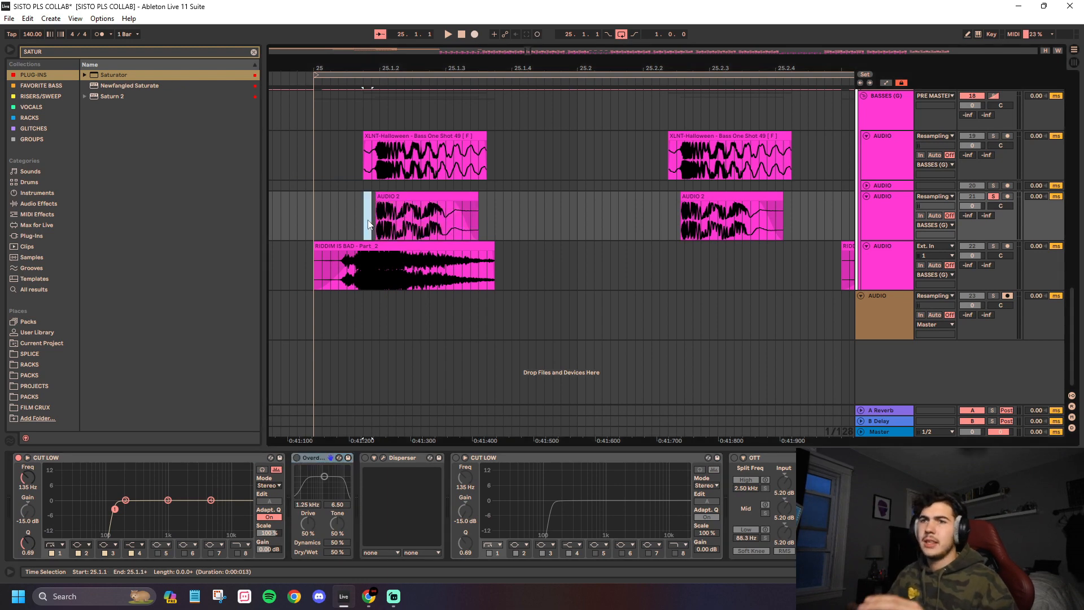
{"action": "left_click", "coordinate": [365, 228]}
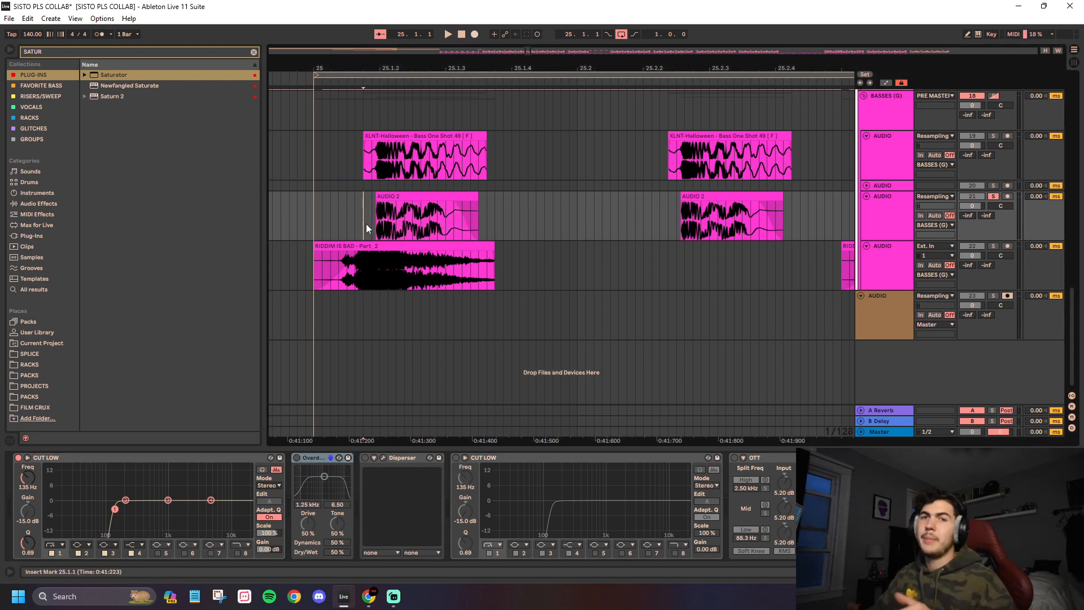
Step: Display track 21's device chain, play the bass loop, and enable Overdrive during playback
{"action": "left_click", "coordinate": [888, 221]}
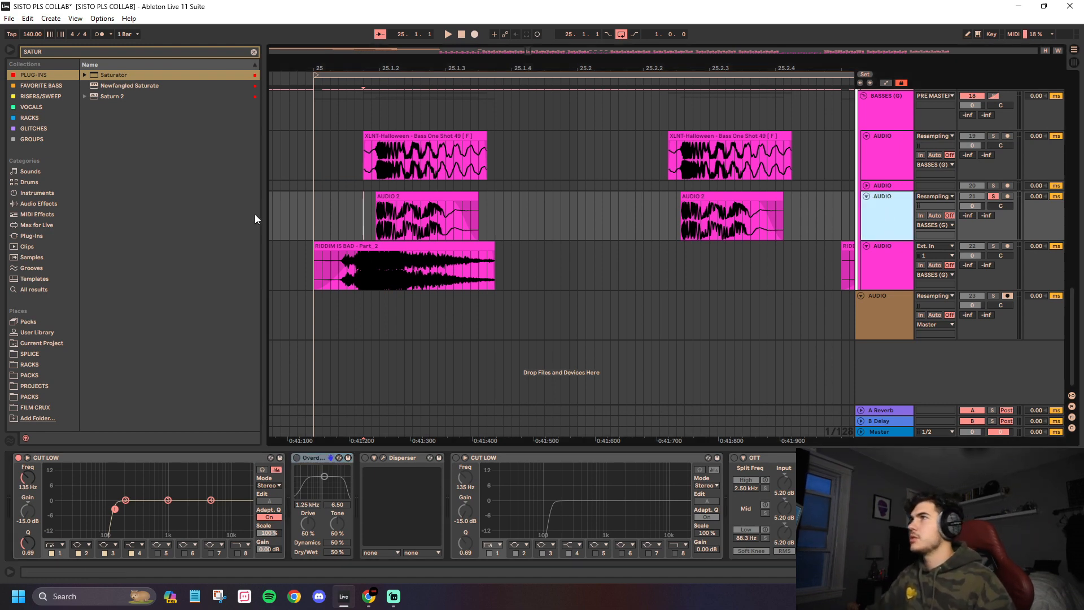
{"action": "left_click", "coordinate": [353, 202]}
{"action": "key", "text": "space"}
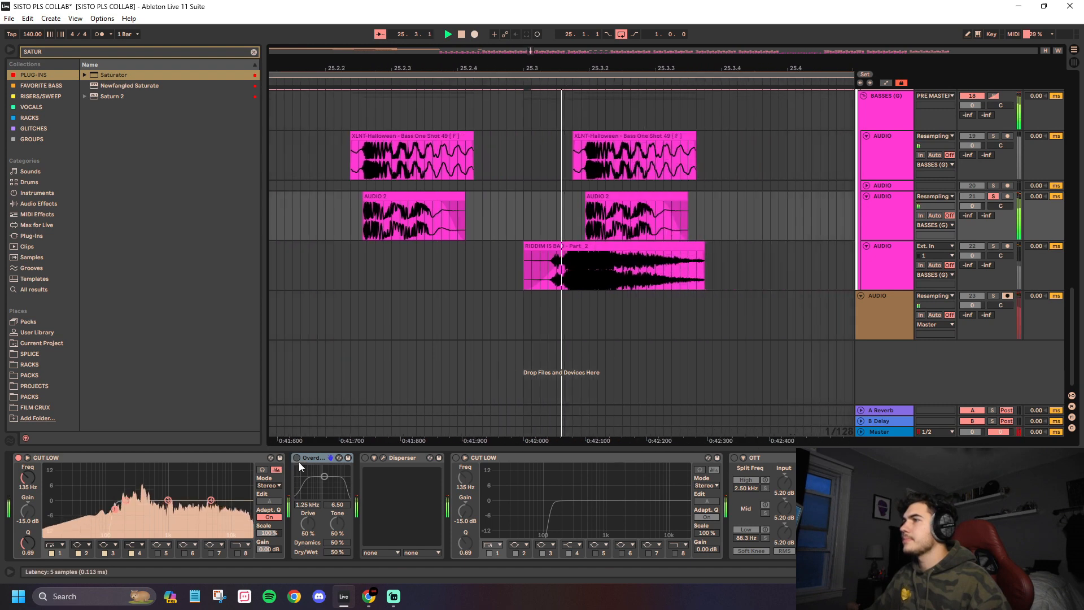
{"action": "key", "text": "minus"}
{"action": "key", "text": "minus"}
{"action": "key", "text": "minus"}
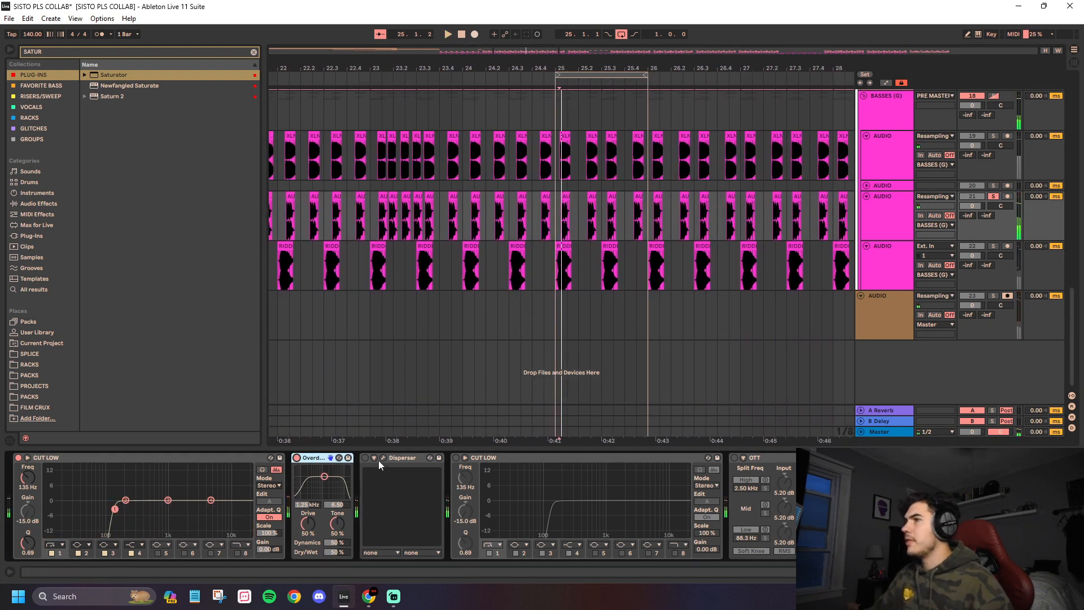
Step: Enable Disperser with its window open, audition its effect on the bass loop, and close the window
{"action": "left_click_drag", "start_coordinate": [619, 125], "coordinate": [373, 78]}
{"action": "left_click", "coordinate": [365, 457]}
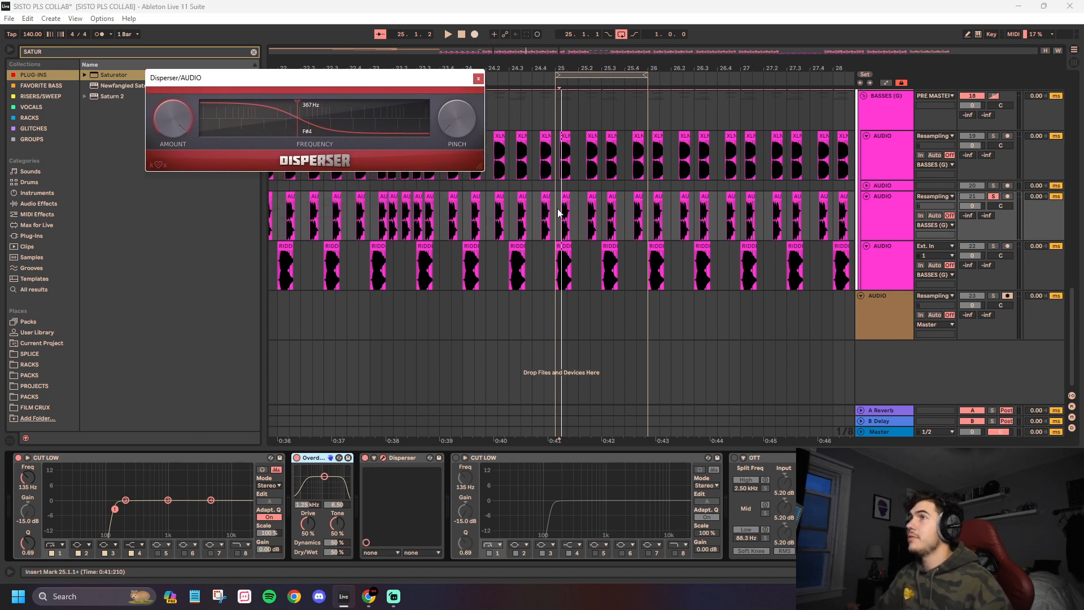
{"action": "key", "text": "space"}
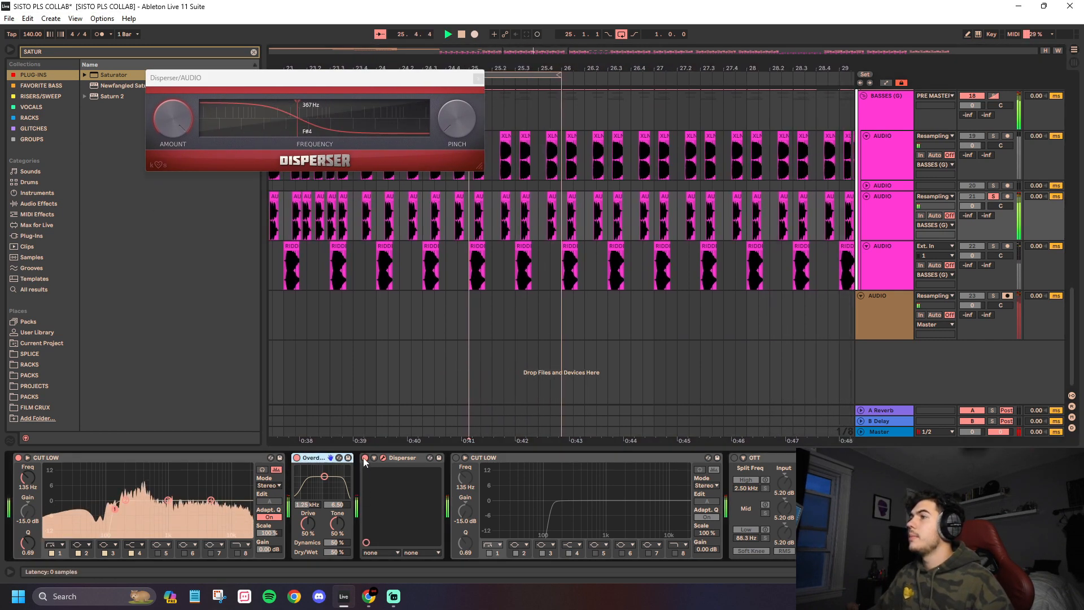
{"action": "key", "text": "space"}
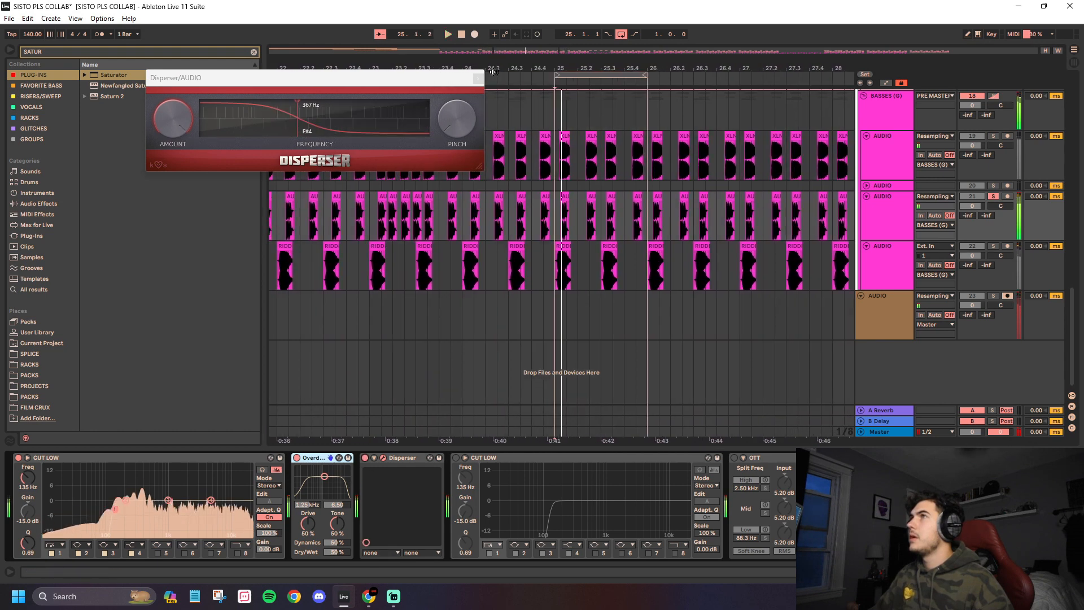
{"action": "left_click", "coordinate": [382, 457]}
Step: Search the Racks collection for DISPERSER and insert the BUNTING 10K STOCK DISPERSER rack after Disperser on track 21
{"action": "left_click", "coordinate": [113, 52]}
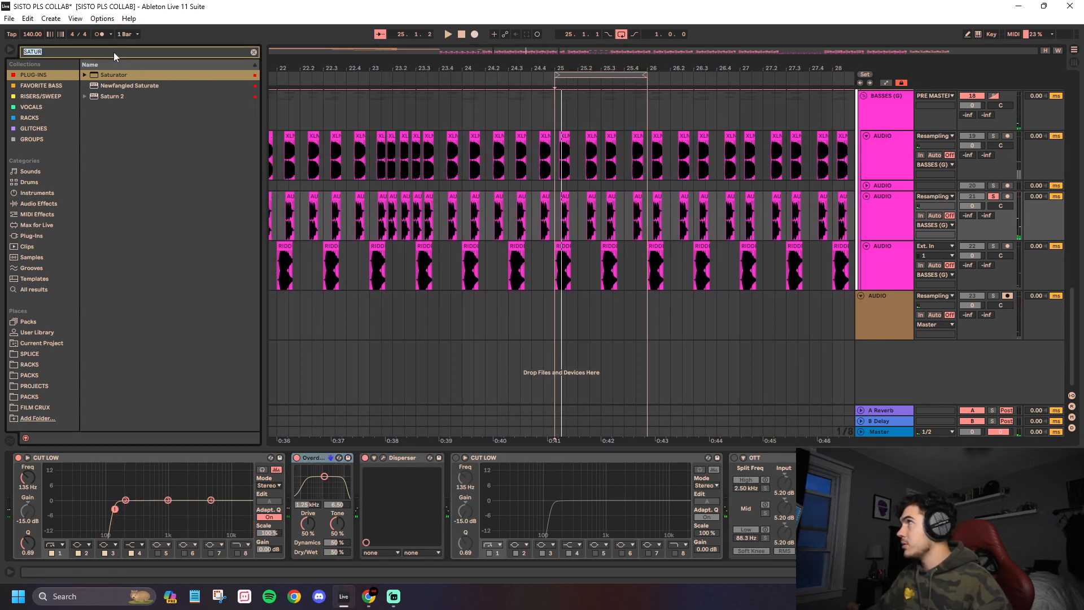
{"action": "key", "text": "BackSpace"}
{"action": "type", "text": "DISPERSER"}
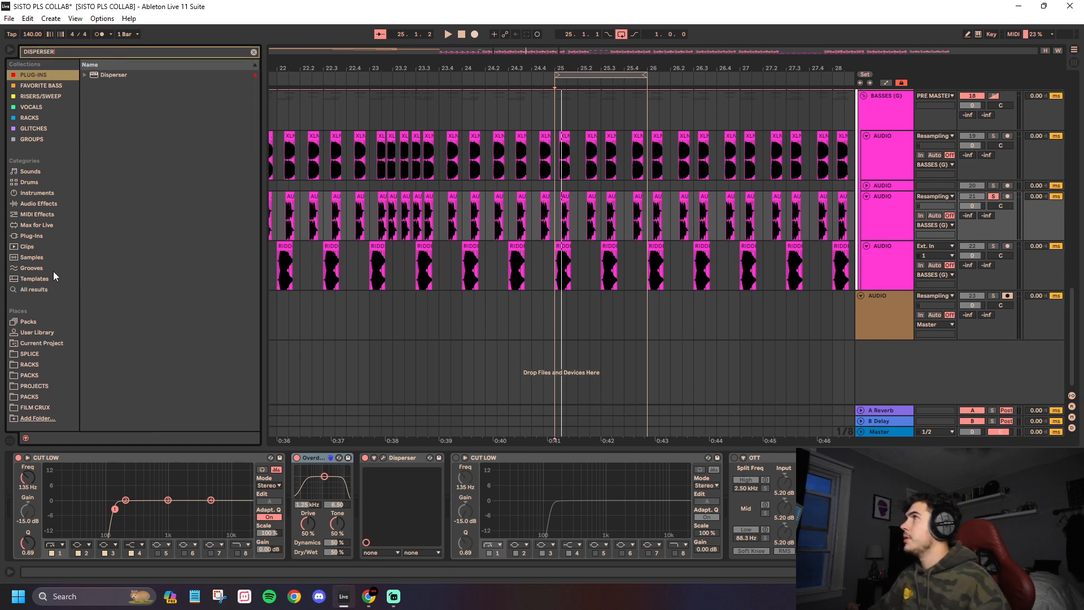
{"action": "left_click", "coordinate": [46, 289]}
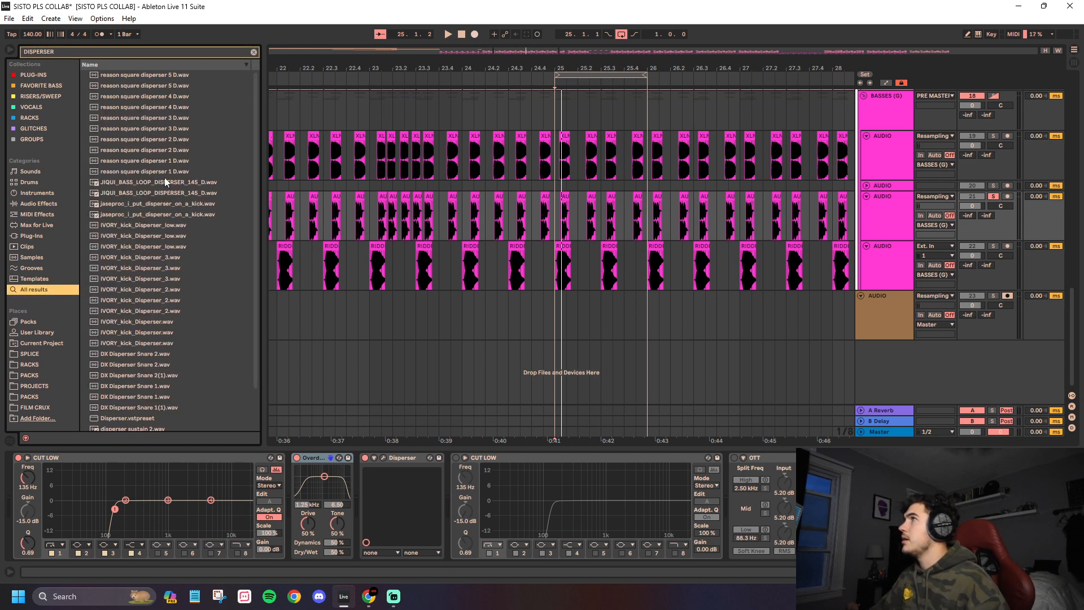
{"action": "left_click", "coordinate": [34, 118]}
{"action": "left_click", "coordinate": [175, 78]}
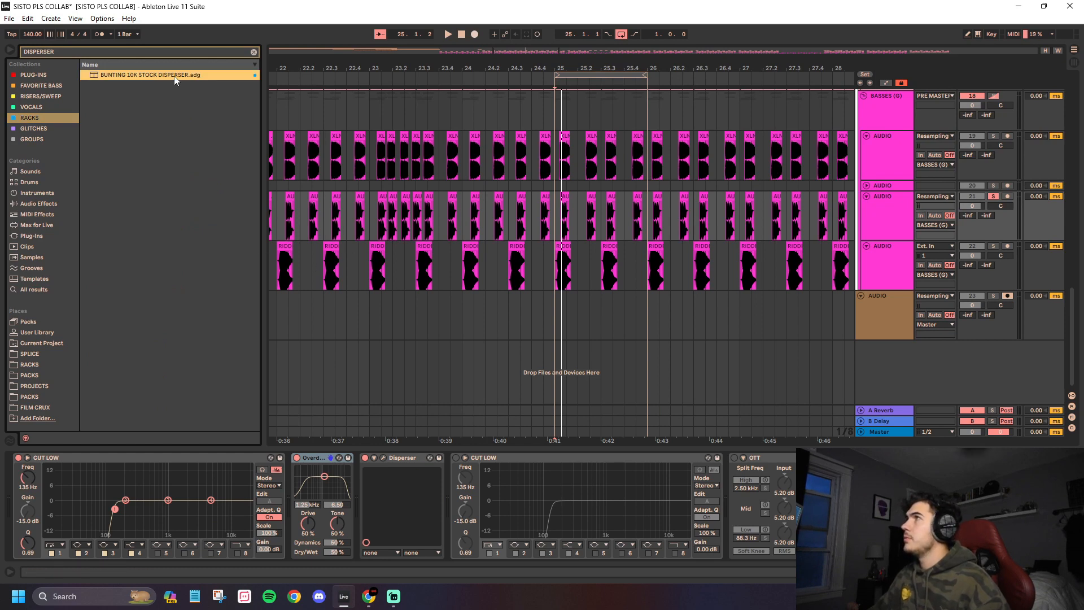
{"action": "left_click_drag", "start_coordinate": [412, 461], "coordinate": [442, 479]}
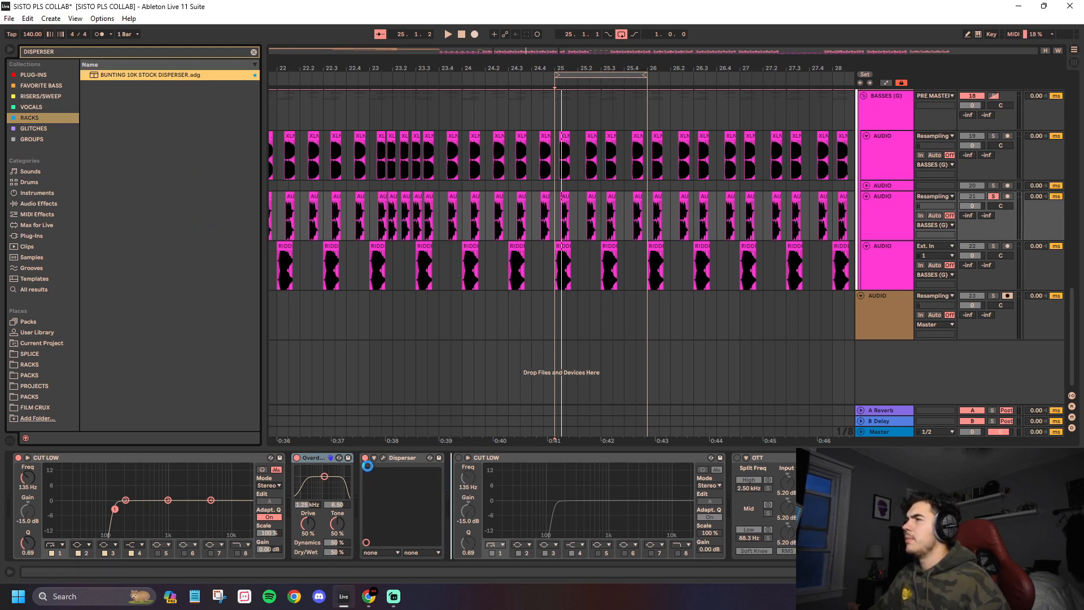
{"action": "double_click", "coordinate": [58, 460]}
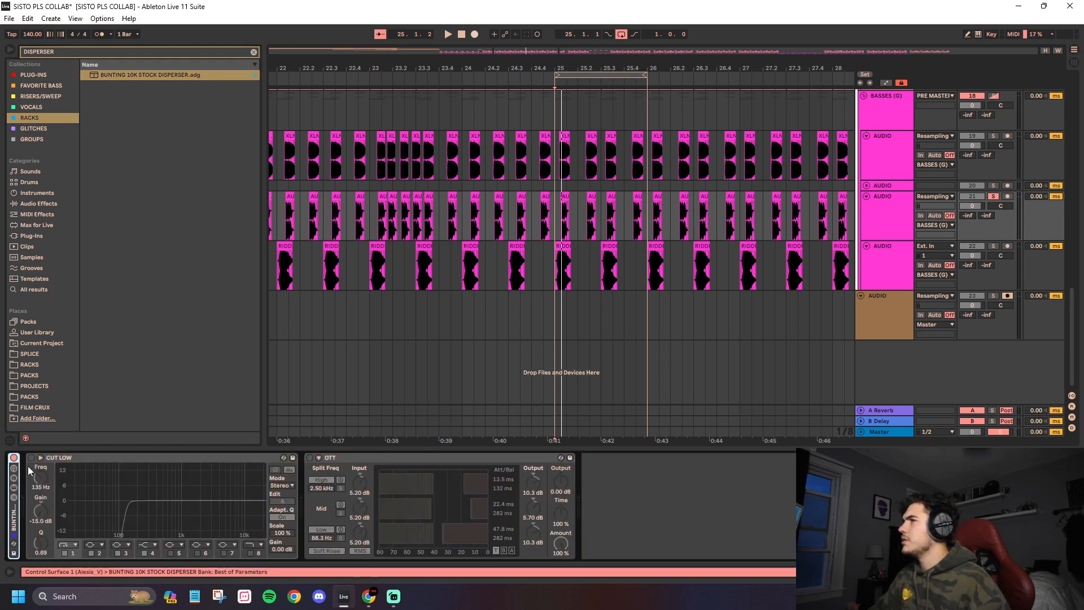
{"action": "scroll", "coordinate": [416, 482], "scroll_direction": "up", "scroll_amount": 5}
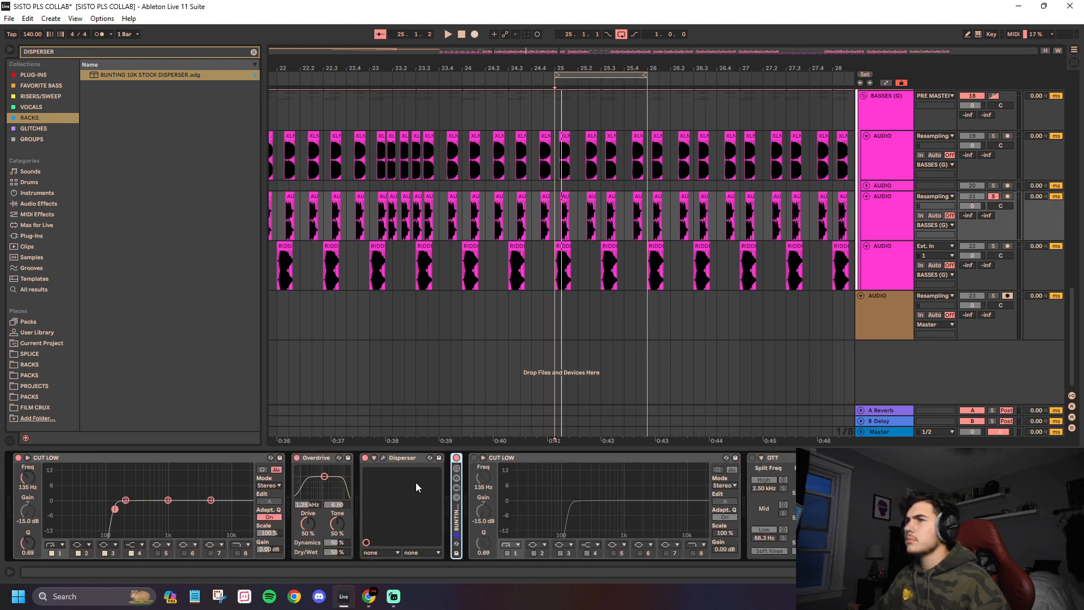
Step: Compare Disperser with the stock disperser rack by bypassing each in turn while the bass loop plays
{"action": "left_click", "coordinate": [365, 458]}
{"action": "key", "text": "space"}
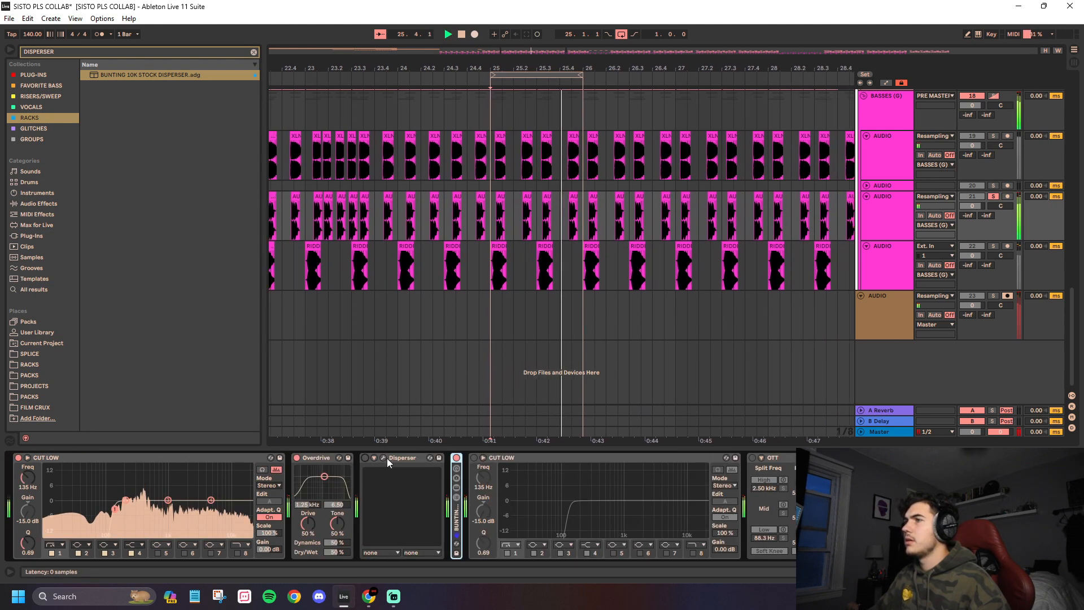
{"action": "left_click", "coordinate": [366, 457]}
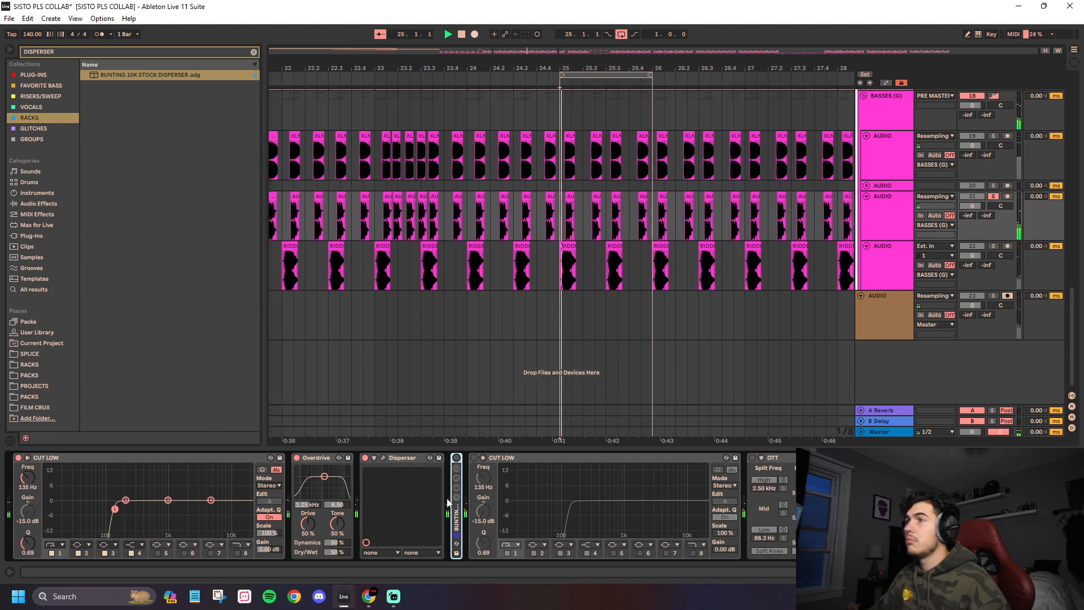
{"action": "left_click", "coordinate": [457, 458]}
{"action": "left_click", "coordinate": [457, 458]}
{"action": "key", "text": "space"}
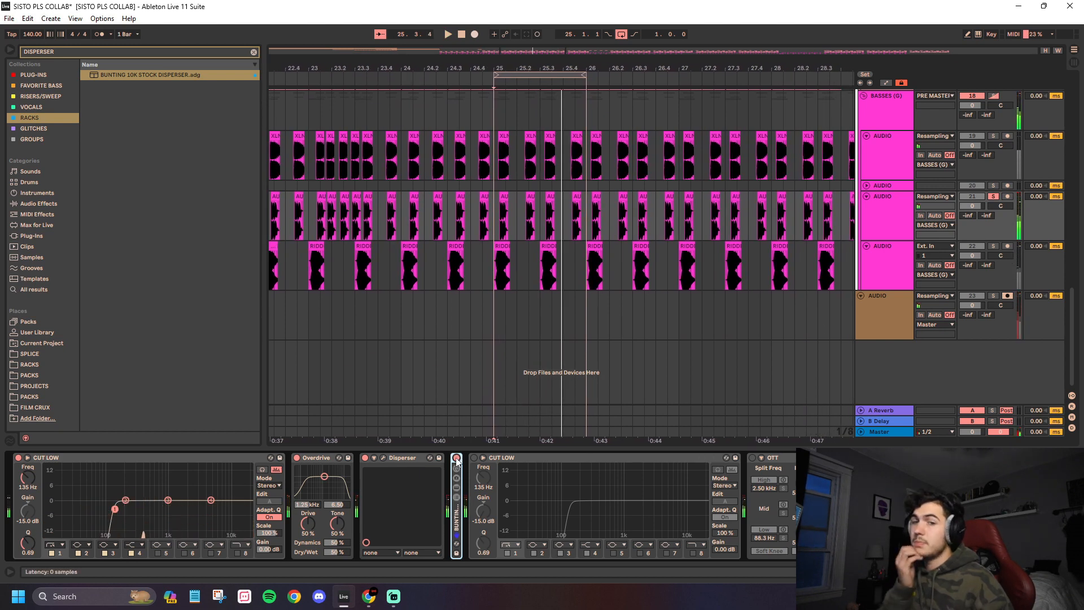
Step: Bypass Disperser, display the stock rack's macro controls, and set its Disperse macro to 26 during playback
{"action": "left_click", "coordinate": [366, 458]}
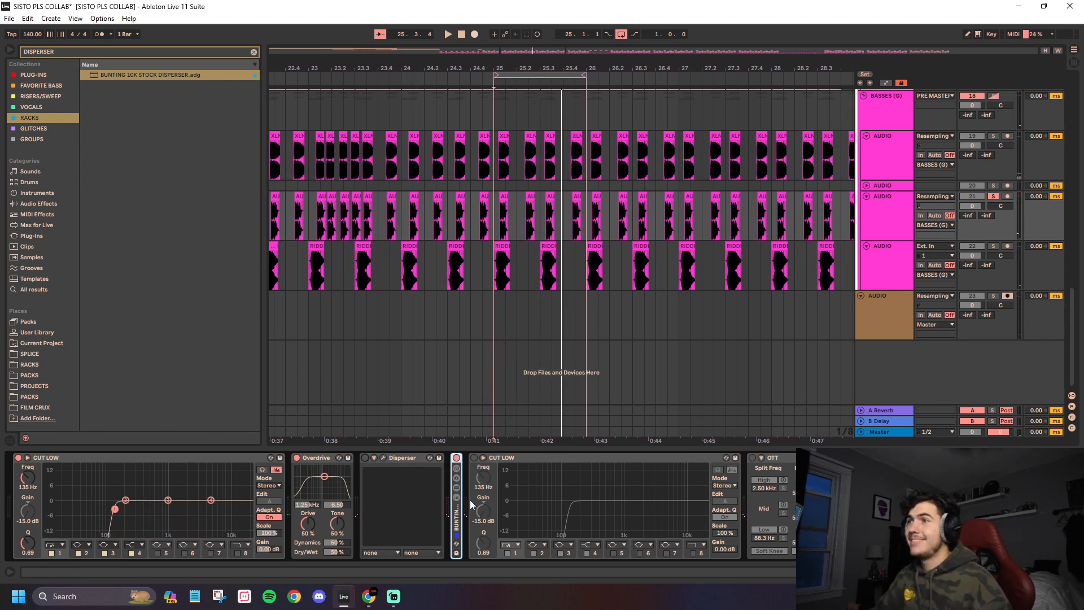
{"action": "key", "text": "space"}
{"action": "left_click", "coordinate": [456, 498]}
{"action": "key", "text": "space"}
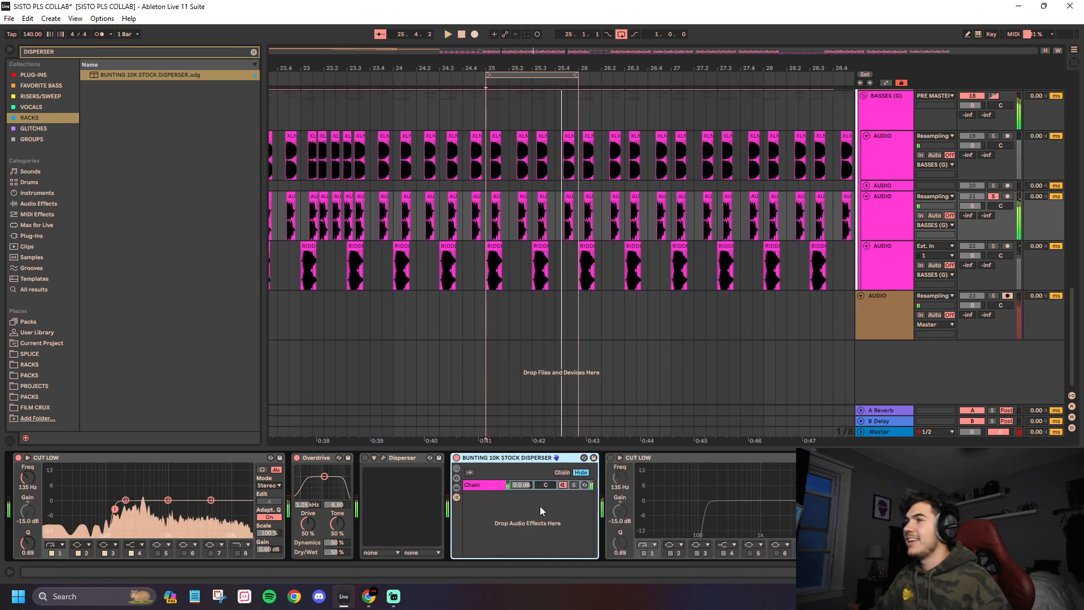
{"action": "left_click", "coordinate": [455, 497]}
{"action": "left_click", "coordinate": [457, 474]}
{"action": "key", "text": "space"}
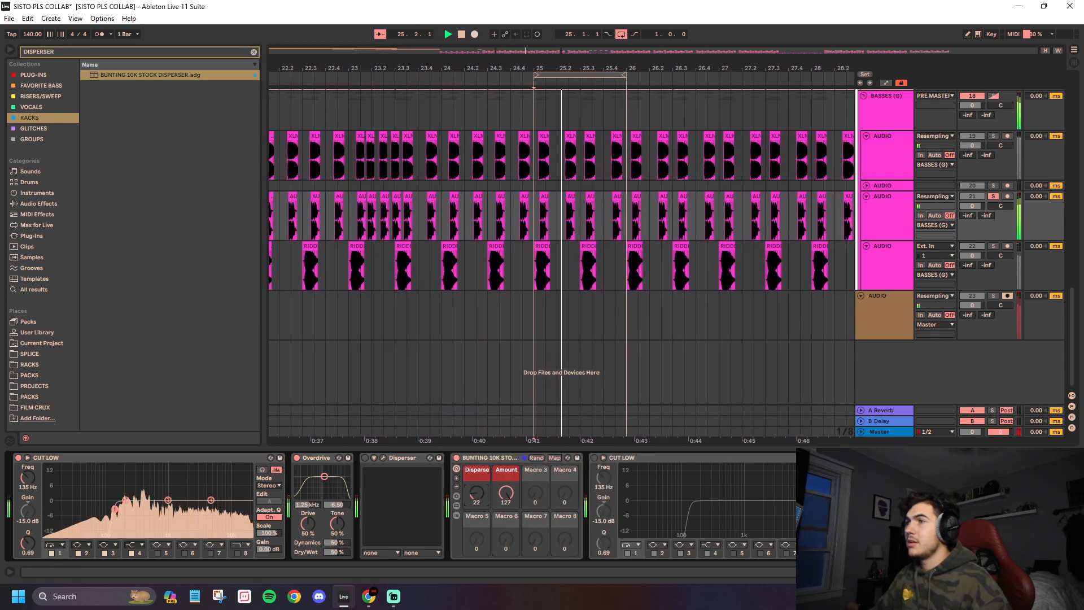
{"action": "left_click_drag", "start_coordinate": [475, 494], "coordinate": [475, 459]}
{"action": "key", "text": "space"}
Step: Delete the BUNTING 10K STOCK DISPERSER rack, re-enable Disperser, and play the bass loop briefly
{"action": "left_click", "coordinate": [475, 459]}
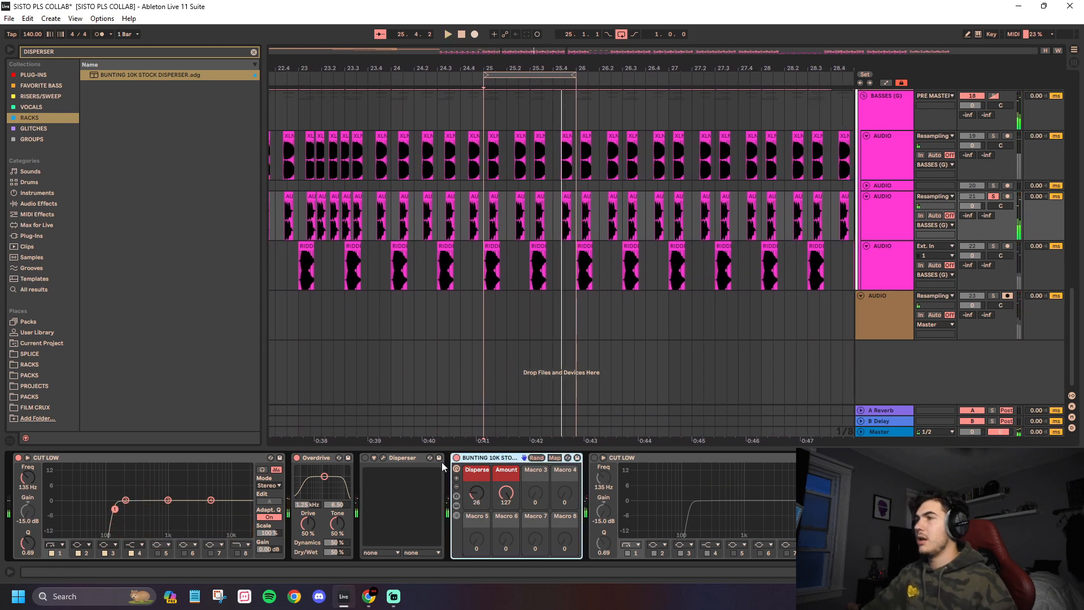
{"action": "key", "text": "Delete"}
{"action": "left_click", "coordinate": [404, 460]}
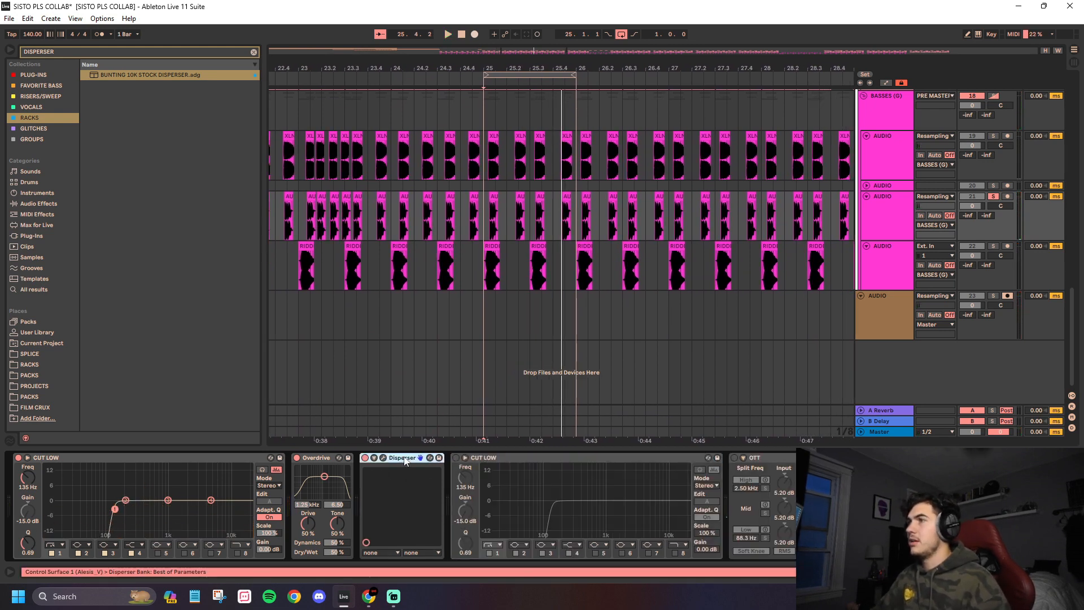
{"action": "key", "text": "space"}
{"action": "key", "text": "space"}
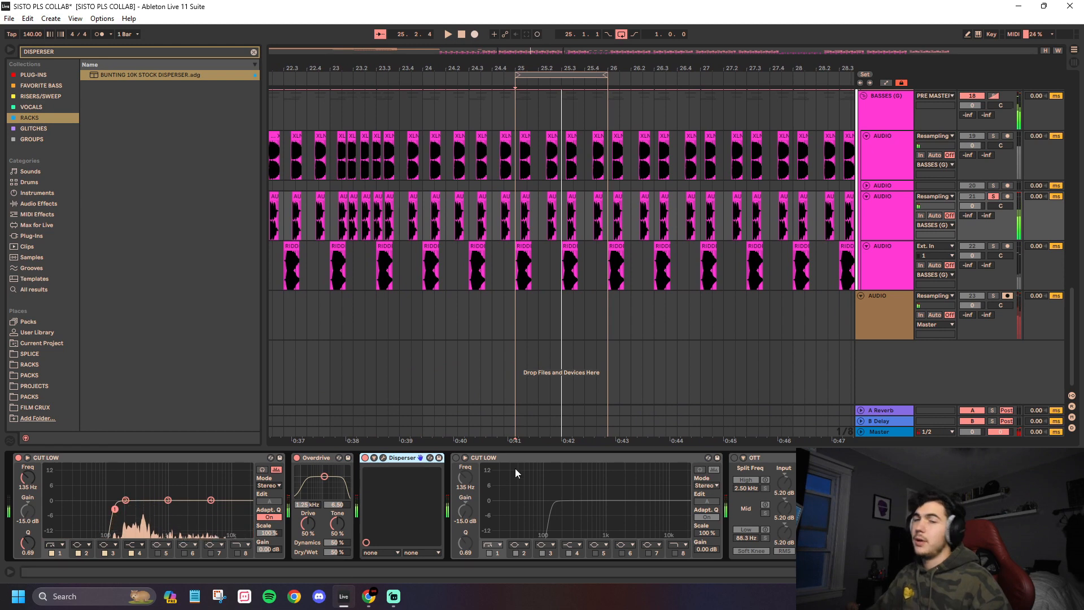
Step: Enable the second CUT LOW after Disperser, comparing the bass loop with it on and off
{"action": "left_click", "coordinate": [485, 458]}
{"action": "left_click", "coordinate": [437, 468]}
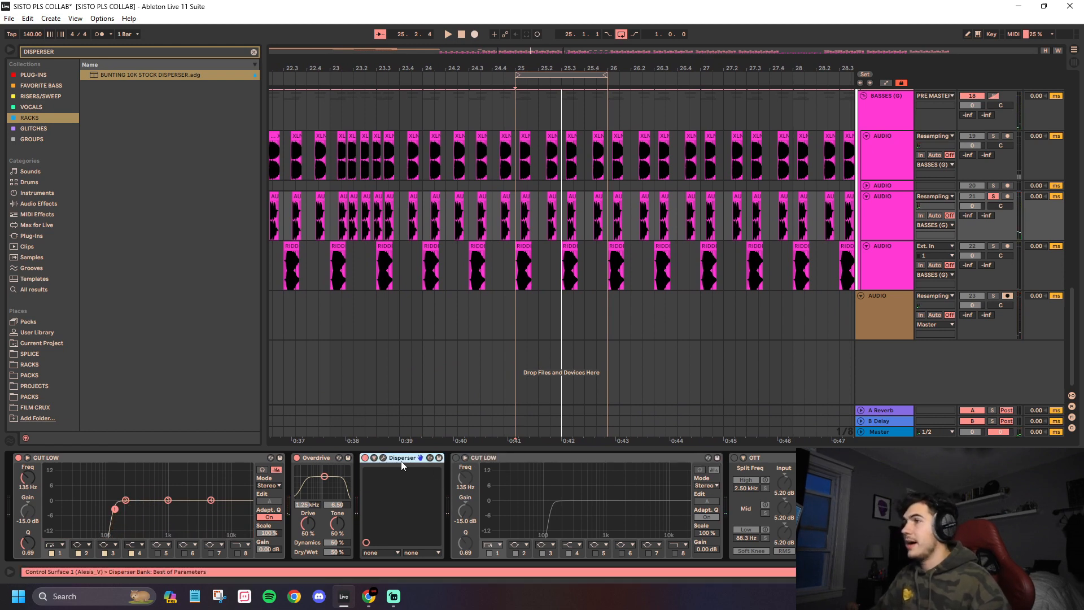
{"action": "left_click", "coordinate": [484, 460]}
{"action": "key", "text": "space"}
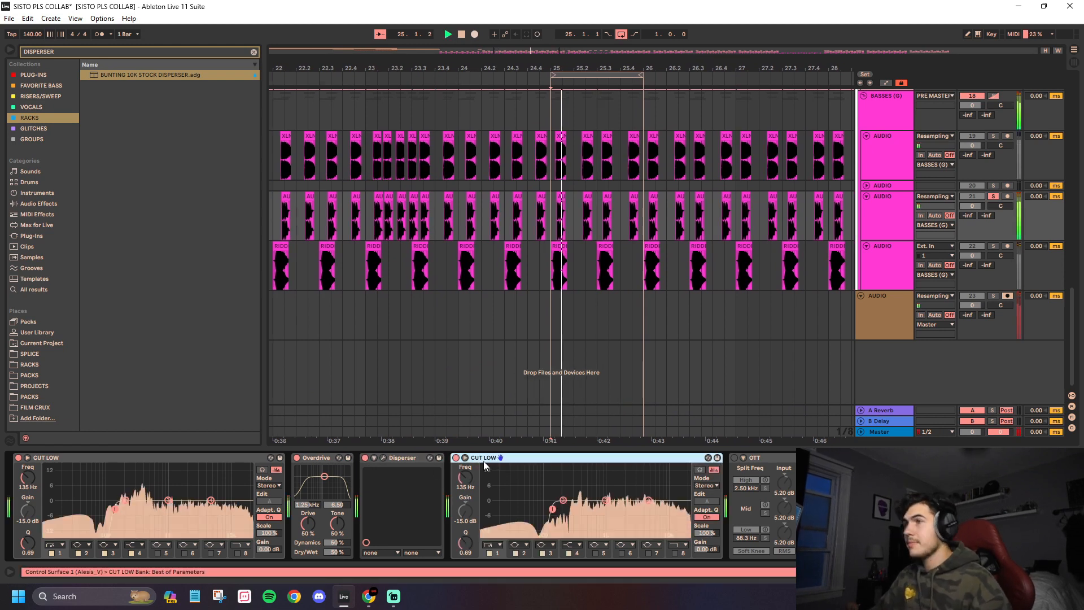
{"action": "key", "text": "space"}
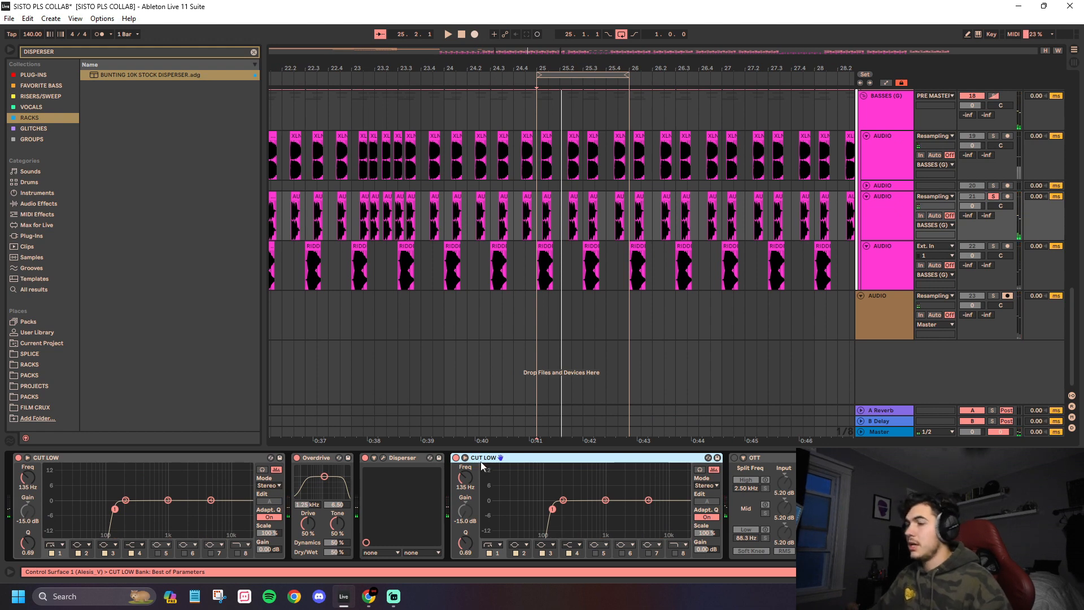
{"action": "key", "text": "0"}
{"action": "key", "text": "space"}
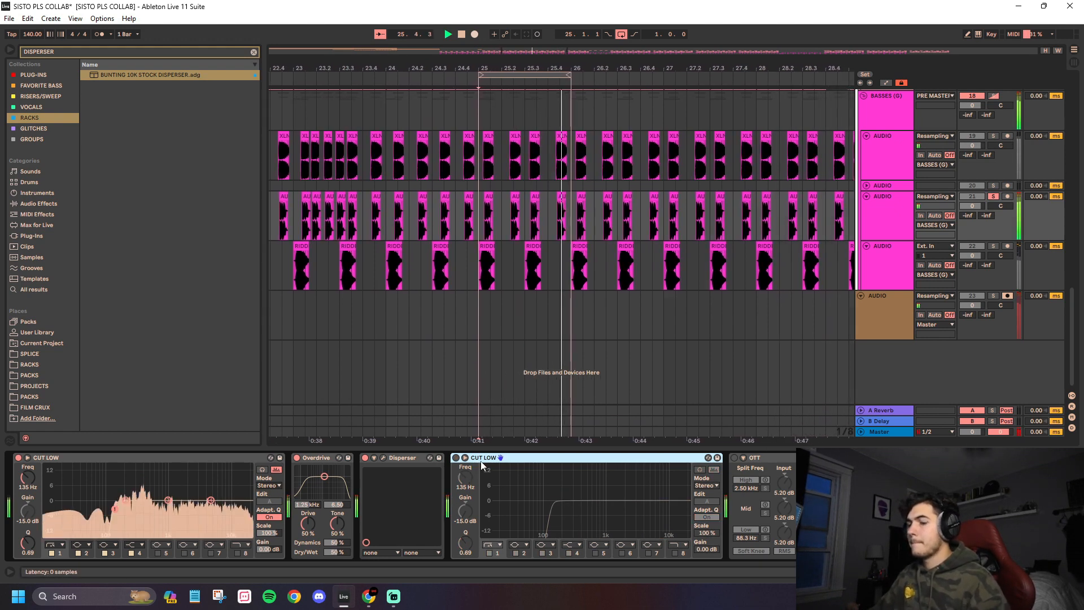
{"action": "key", "text": "0"}
{"action": "key", "text": "space"}
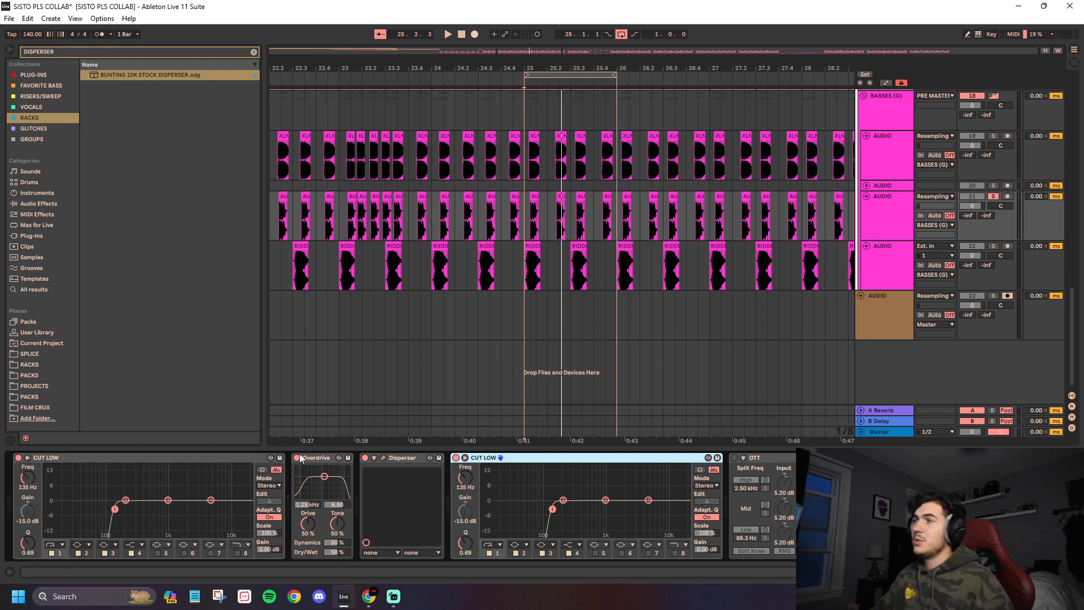
Step: Fold the Overdrive and Disperser devices, and select the second CUT LOW
{"action": "left_click", "coordinate": [323, 457]}
{"action": "double_click", "coordinate": [324, 457]}
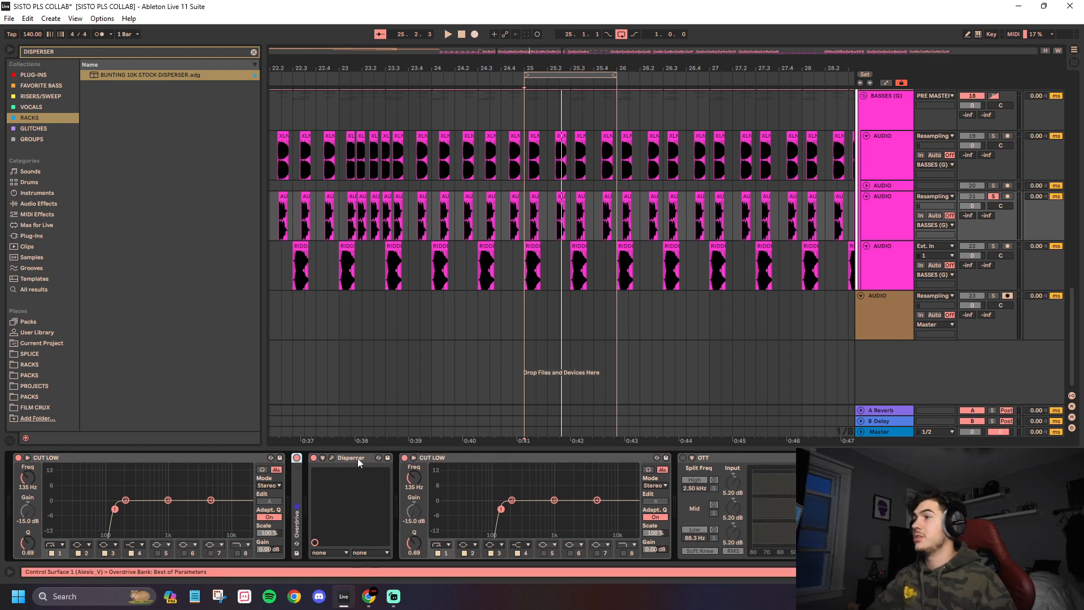
{"action": "double_click", "coordinate": [357, 459]}
{"action": "left_click", "coordinate": [412, 459]}
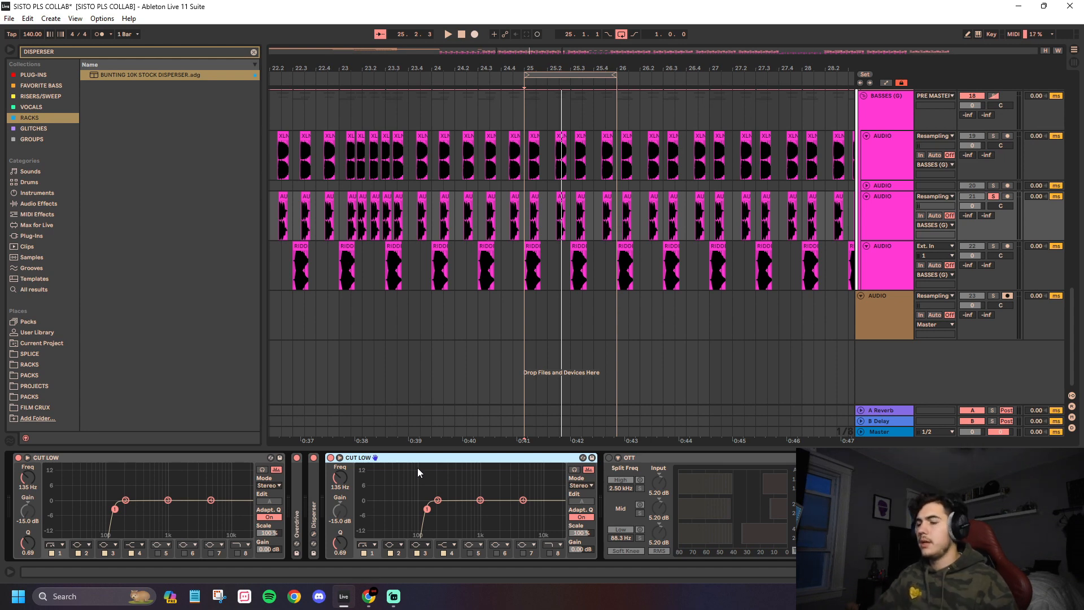
Step: Fold the second CUT LOW, enable OTT while auditioning the bass loop, and fold OTT
{"action": "double_click", "coordinate": [407, 459]}
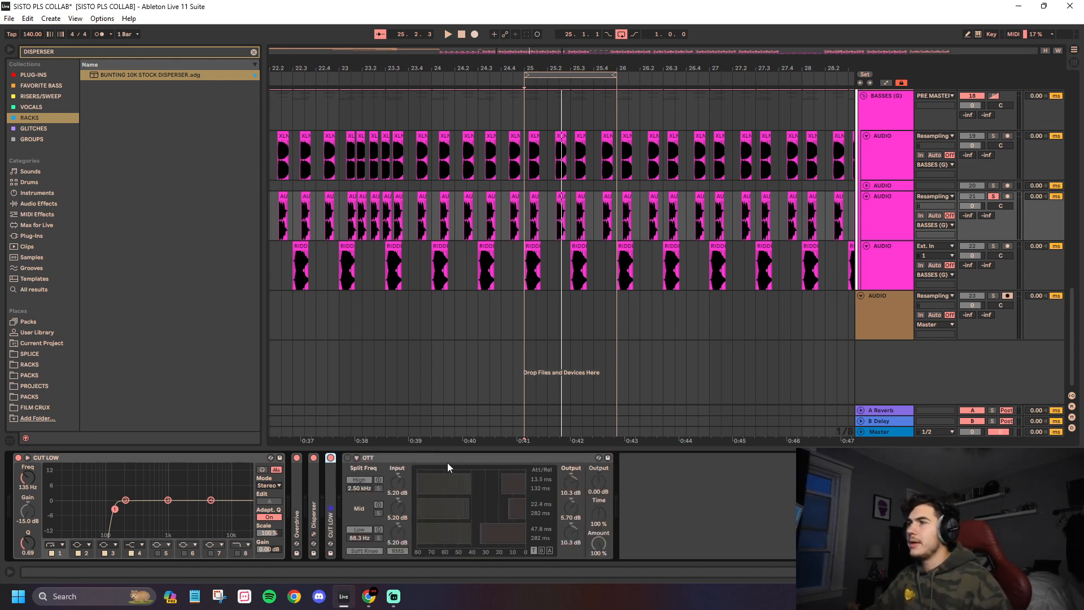
{"action": "left_click", "coordinate": [447, 457]}
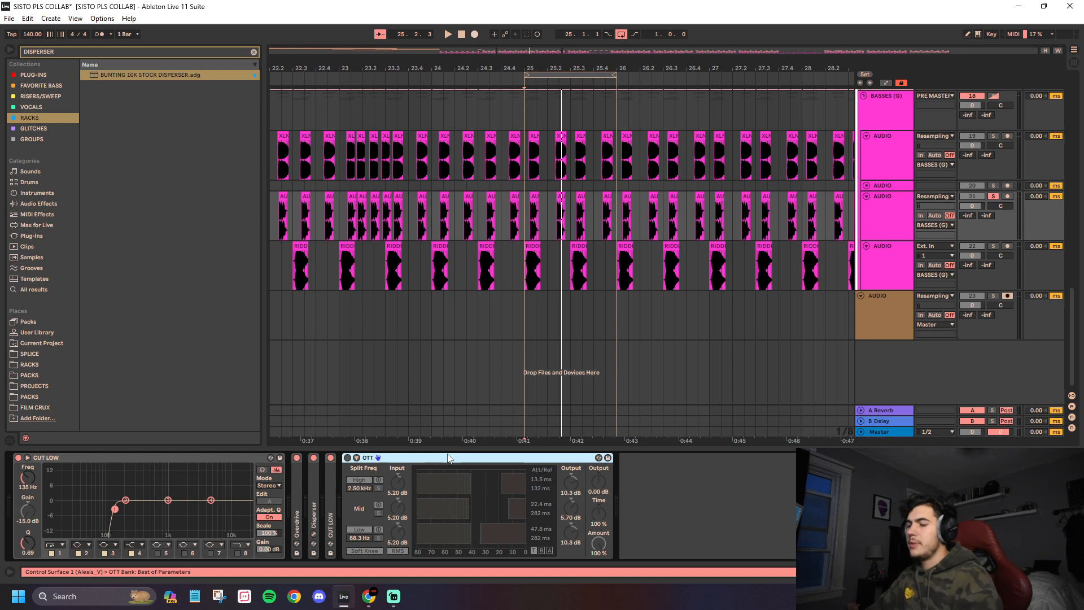
{"action": "key", "text": "space"}
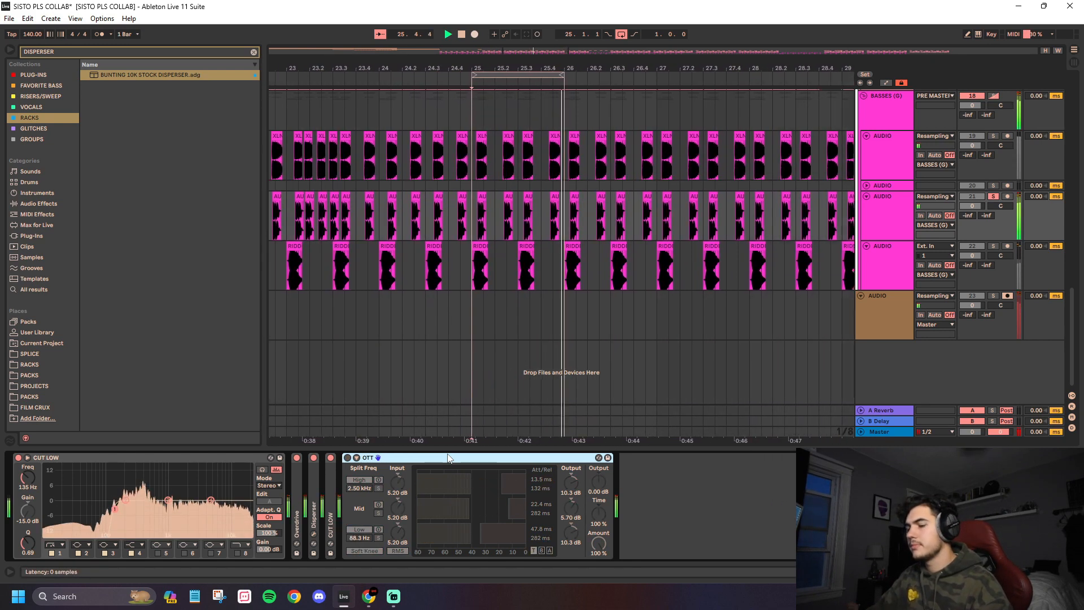
{"action": "key", "text": "space"}
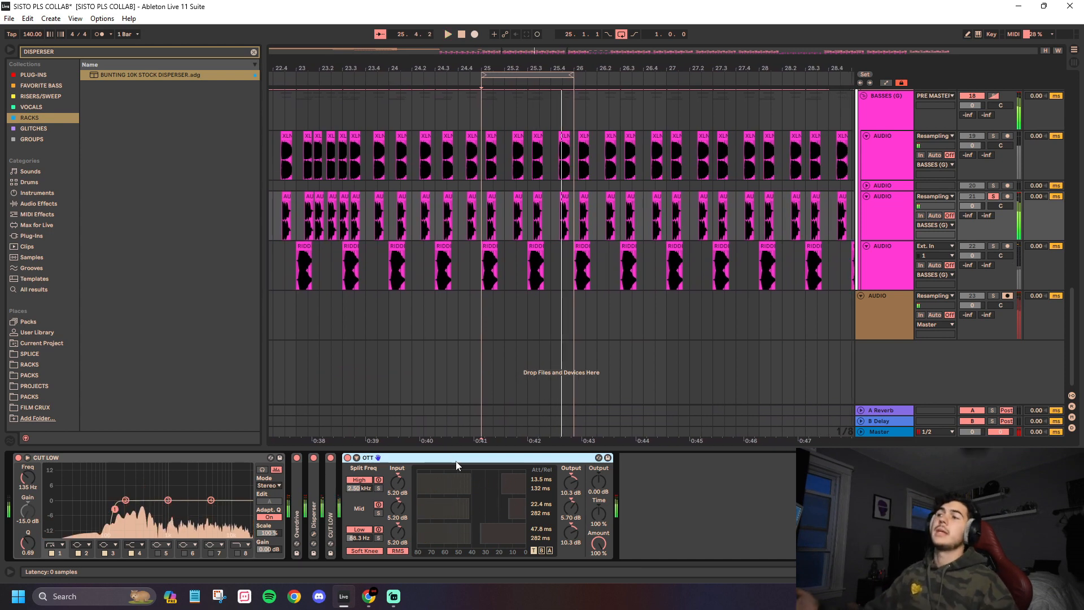
{"action": "double_click", "coordinate": [456, 458]}
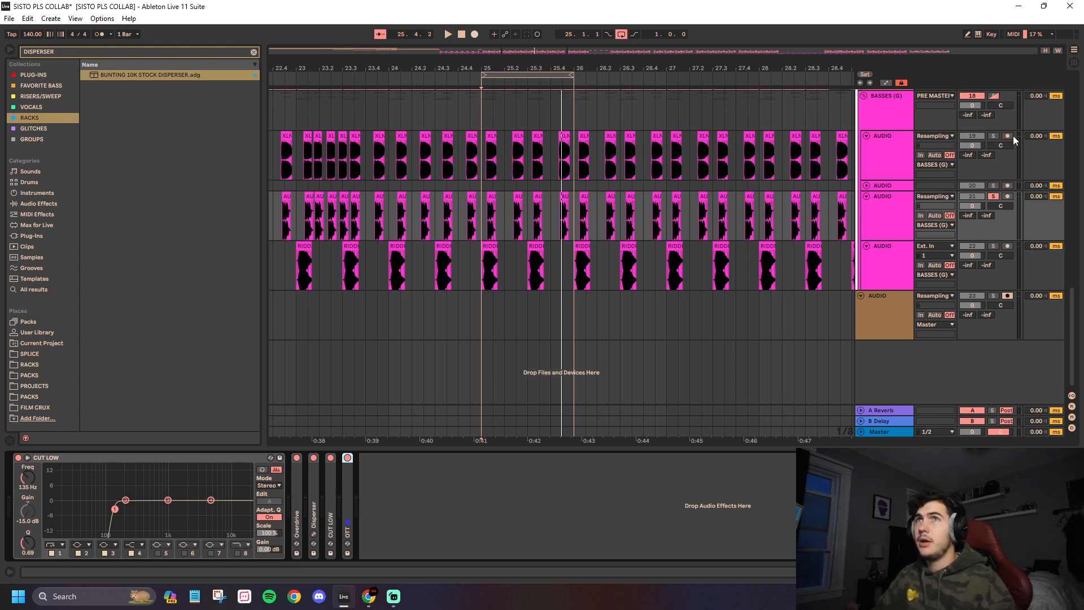
Step: Audition the bass loop with track 19 soloed, and again with track 21 soloed
{"action": "left_click", "coordinate": [993, 136]}
{"action": "key", "text": "space"}
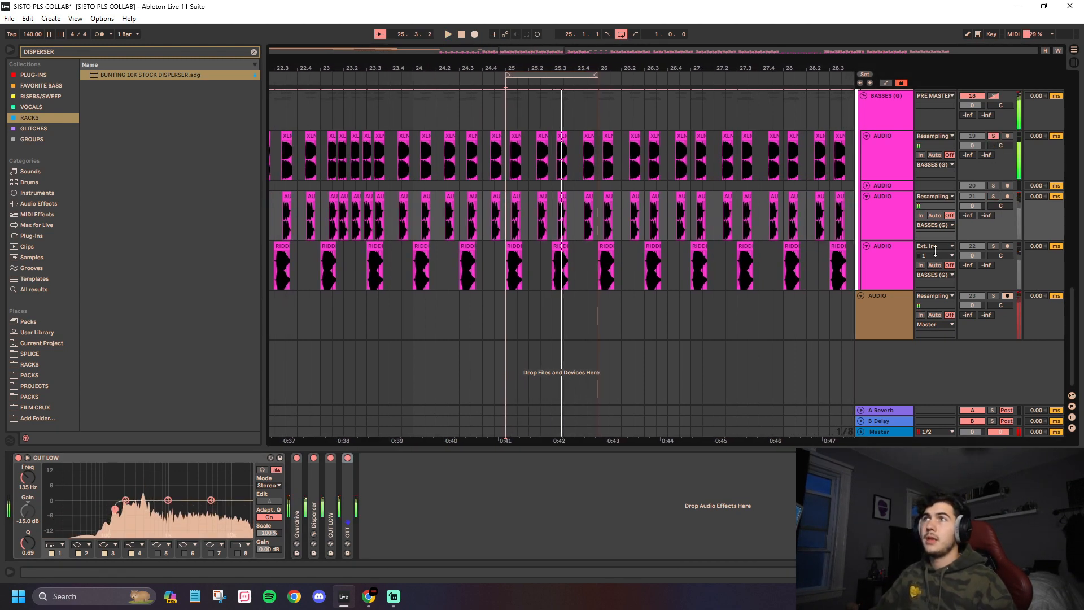
{"action": "key", "text": "space"}
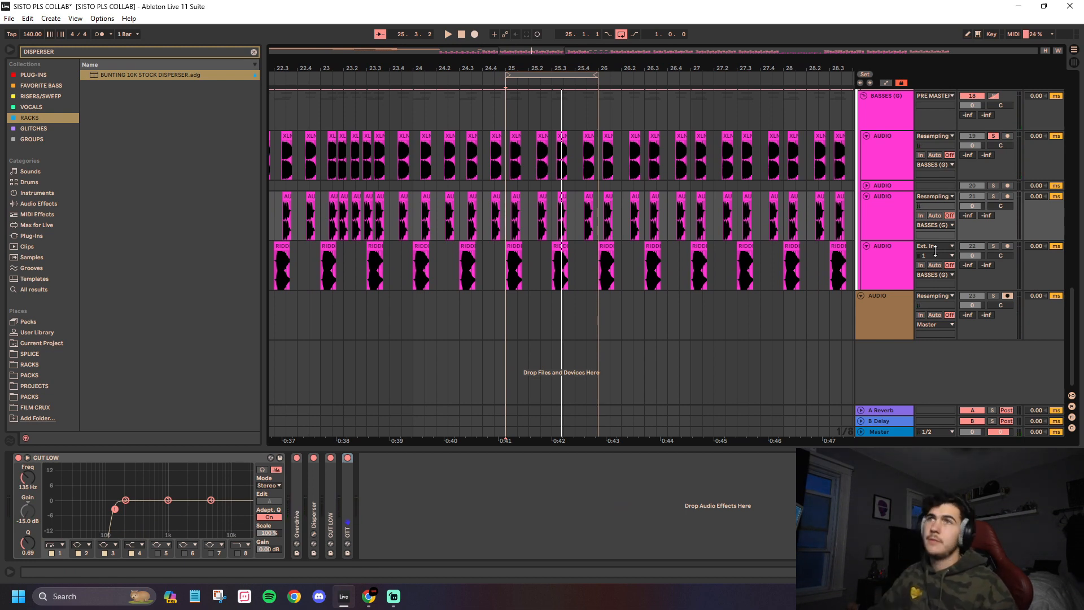
{"action": "left_click", "coordinate": [993, 196]}
{"action": "key", "text": "space"}
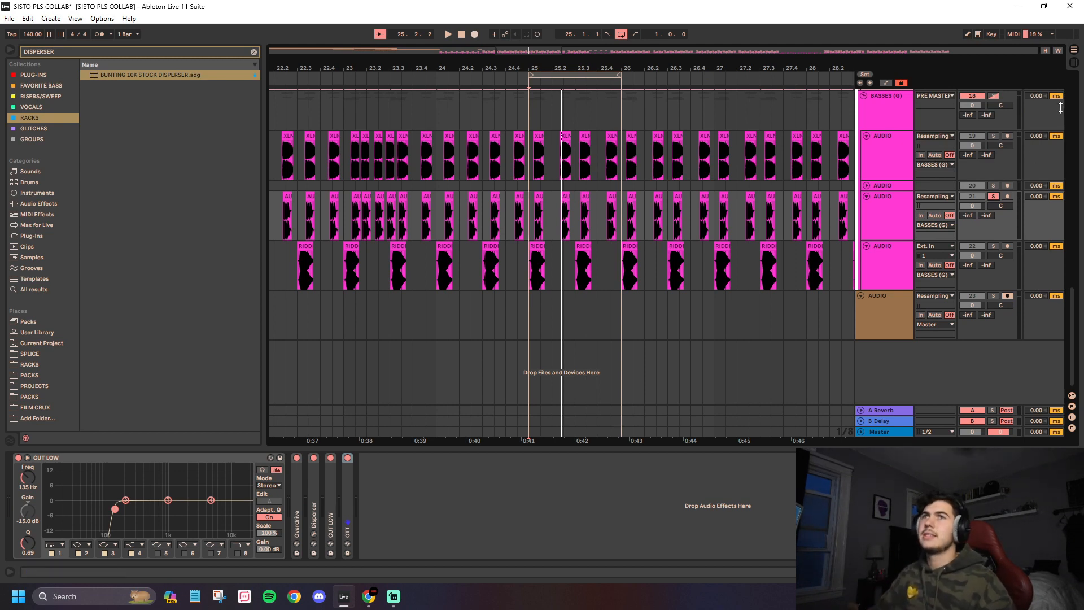
Step: Solo track 19 together with track 21 and play the bass loop briefly
{"action": "left_click", "coordinate": [993, 135]}
{"action": "key", "text": "space"}
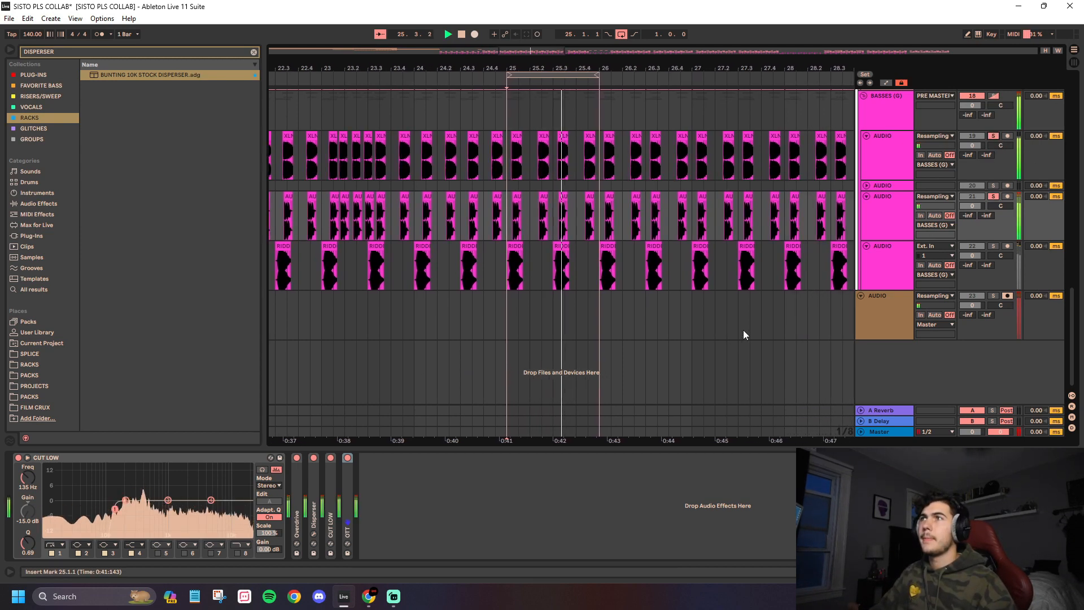
{"action": "key", "text": "space"}
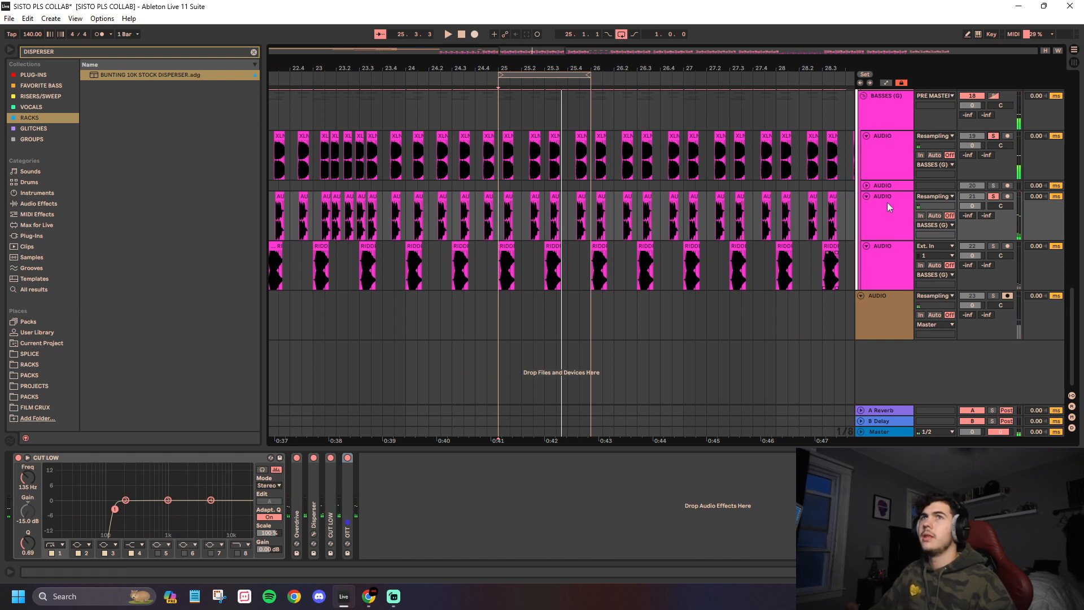
Step: Alternate the solo between tracks 21 and 19 during playback, and clear all solos
{"action": "key", "text": "space"}
{"action": "left_click", "coordinate": [993, 196]}
{"action": "left_click", "coordinate": [991, 196]}
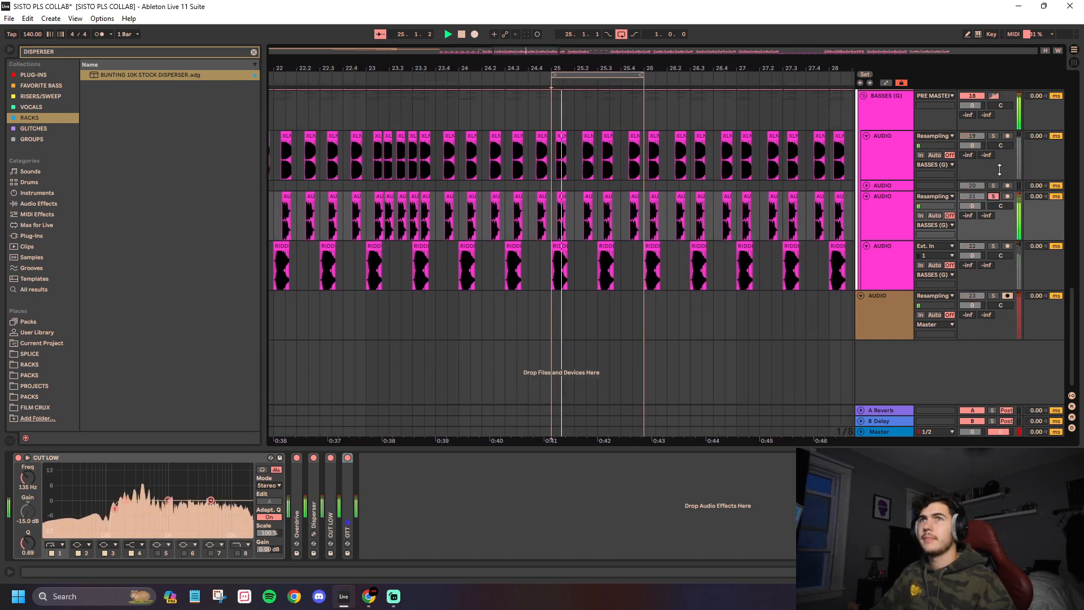
{"action": "left_click", "coordinate": [993, 135], "text": "ctrl"}
{"action": "left_click", "coordinate": [992, 196]}
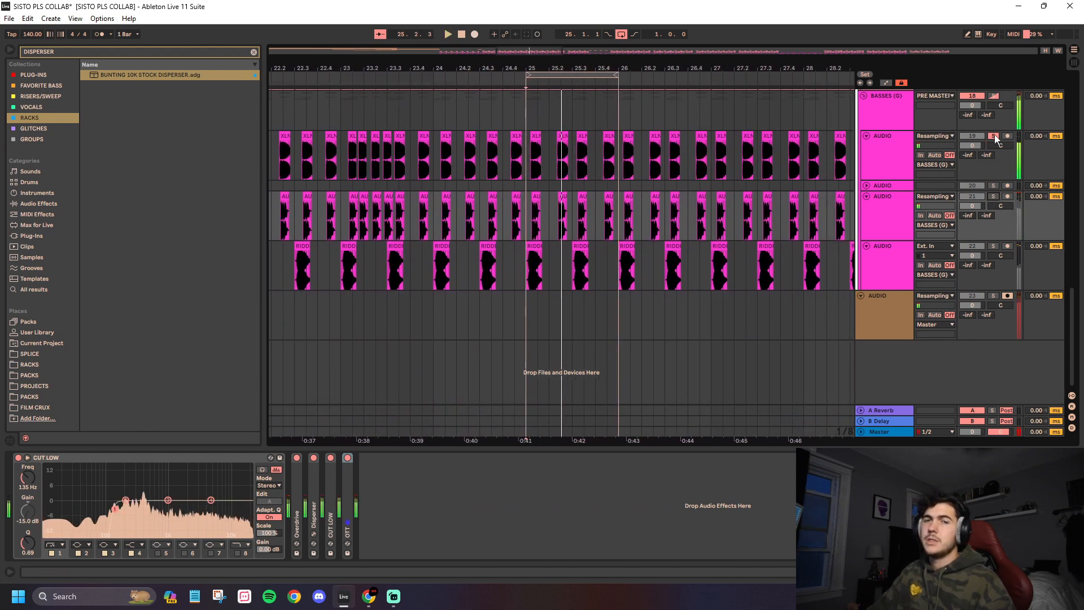
{"action": "left_click", "coordinate": [994, 135]}
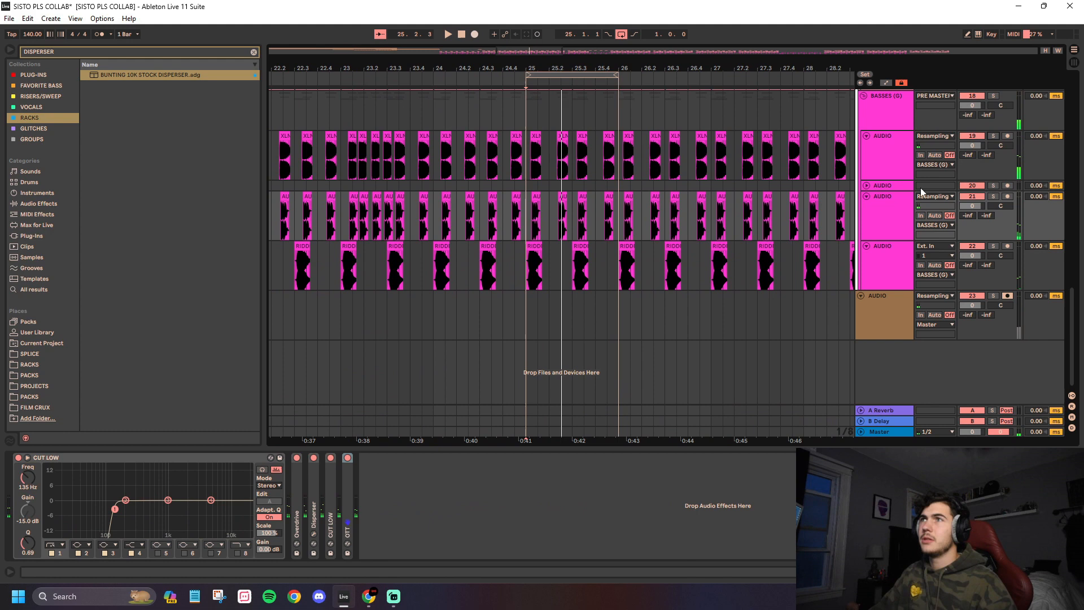
Step: Move AUDIO track 21 directly beneath track 19 and select the first clips of bar 26 on both tracks
{"action": "left_click", "coordinate": [874, 198]}
{"action": "left_click_drag", "start_coordinate": [874, 197], "coordinate": [881, 176]}
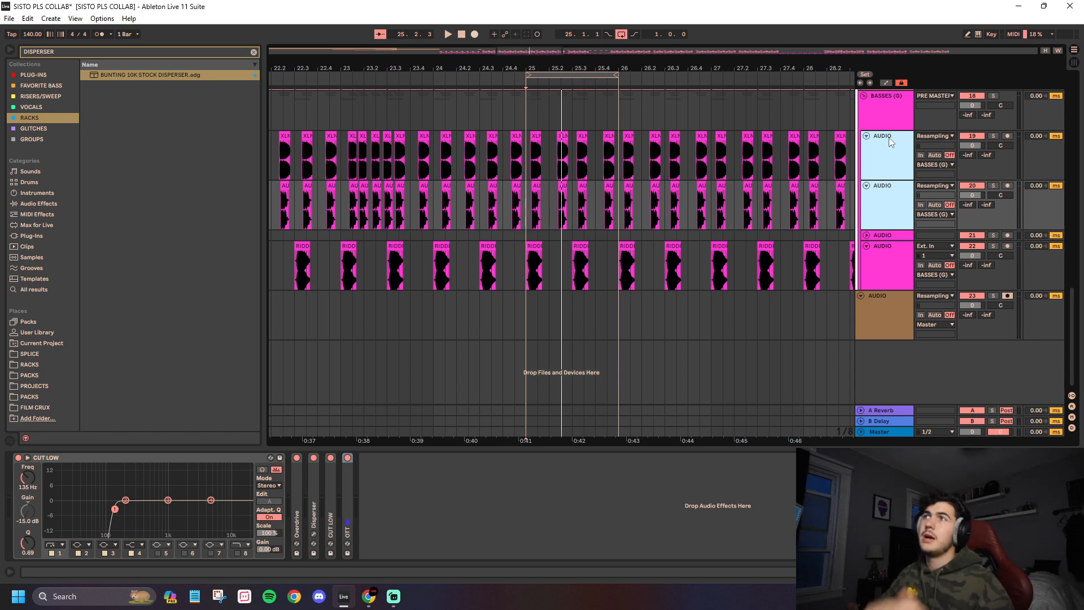
{"action": "left_click_drag", "start_coordinate": [621, 152], "coordinate": [642, 197]}
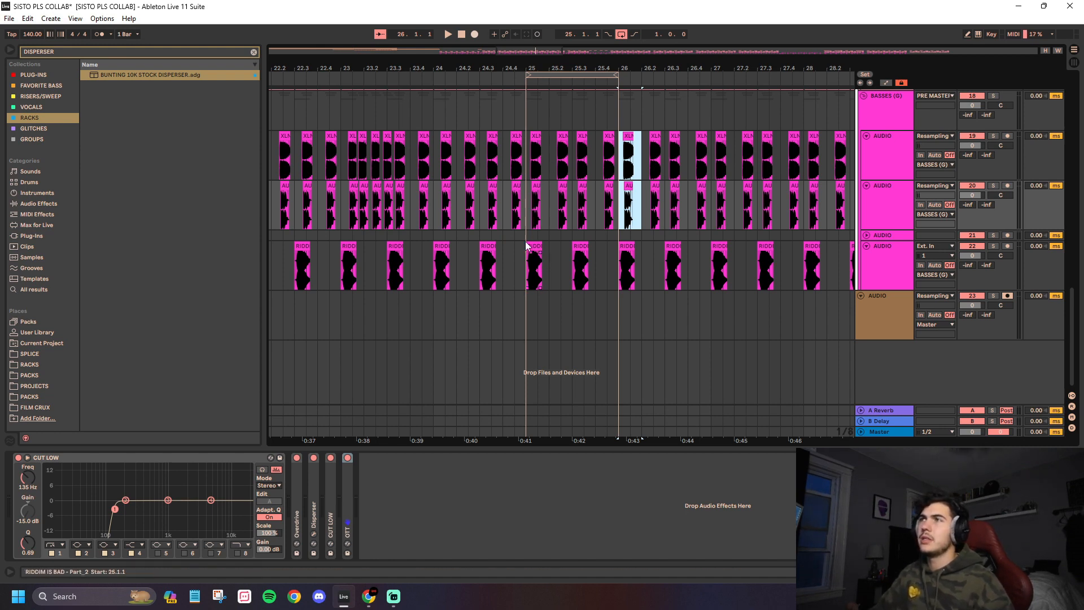
Step: Examine how the clips on tracks 19 and 20 line up with the RIDDIM IS BAD clips around bar 23
{"action": "left_click", "coordinate": [545, 227]}
{"action": "scroll", "coordinate": [388, 151], "scroll_direction": "up", "scroll_amount": 5}
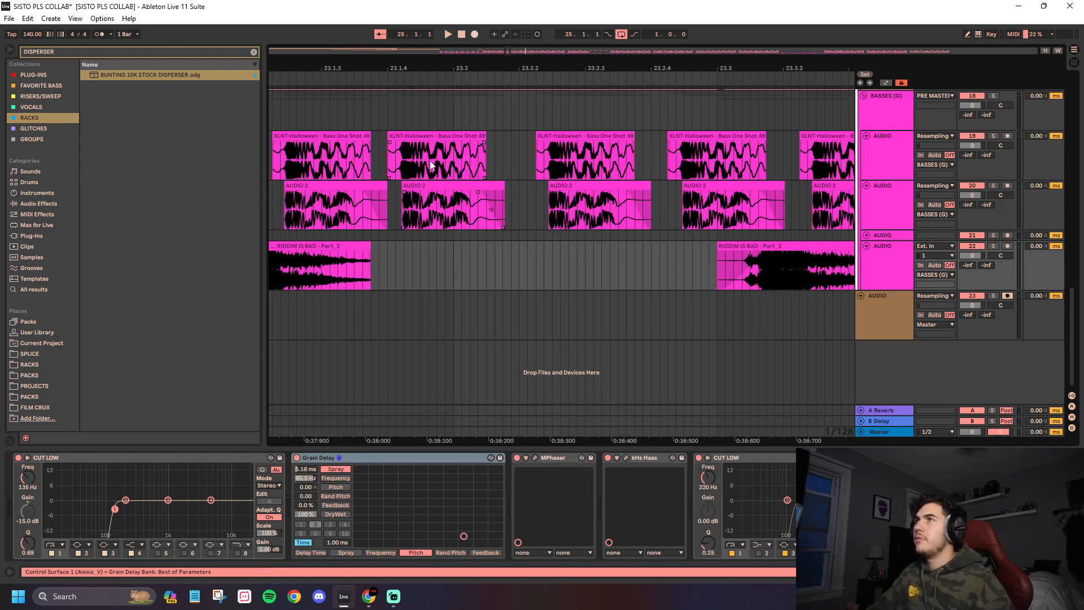
{"action": "scroll", "coordinate": [564, 202], "scroll_direction": "down", "scroll_amount": 5}
{"action": "scroll", "coordinate": [603, 196], "scroll_direction": "up", "scroll_amount": 5}
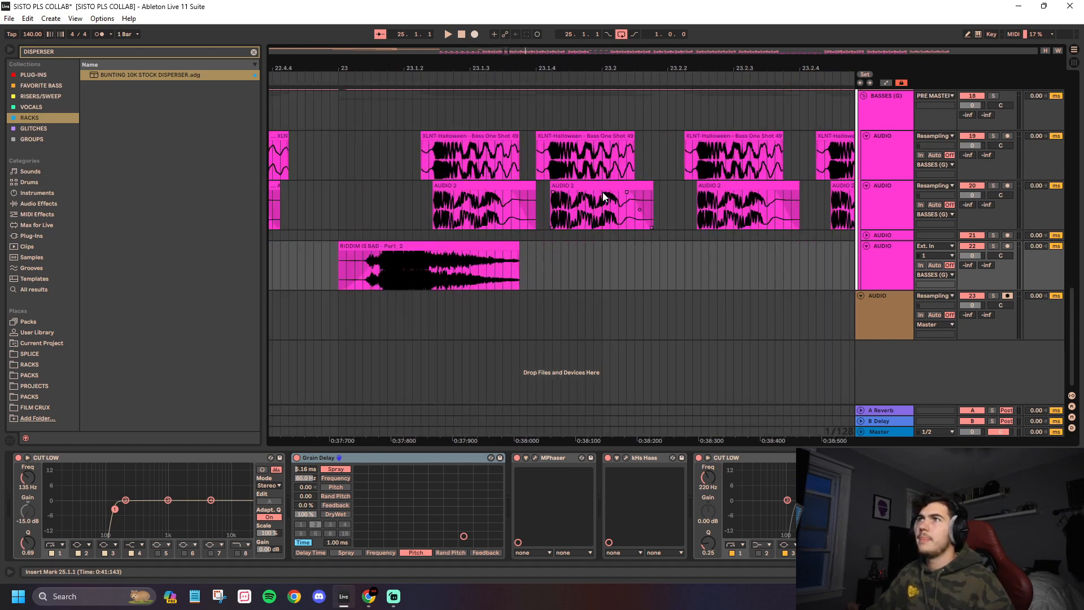
{"action": "scroll", "coordinate": [598, 220], "scroll_direction": "down", "scroll_amount": 5}
{"action": "left_click", "coordinate": [640, 273]}
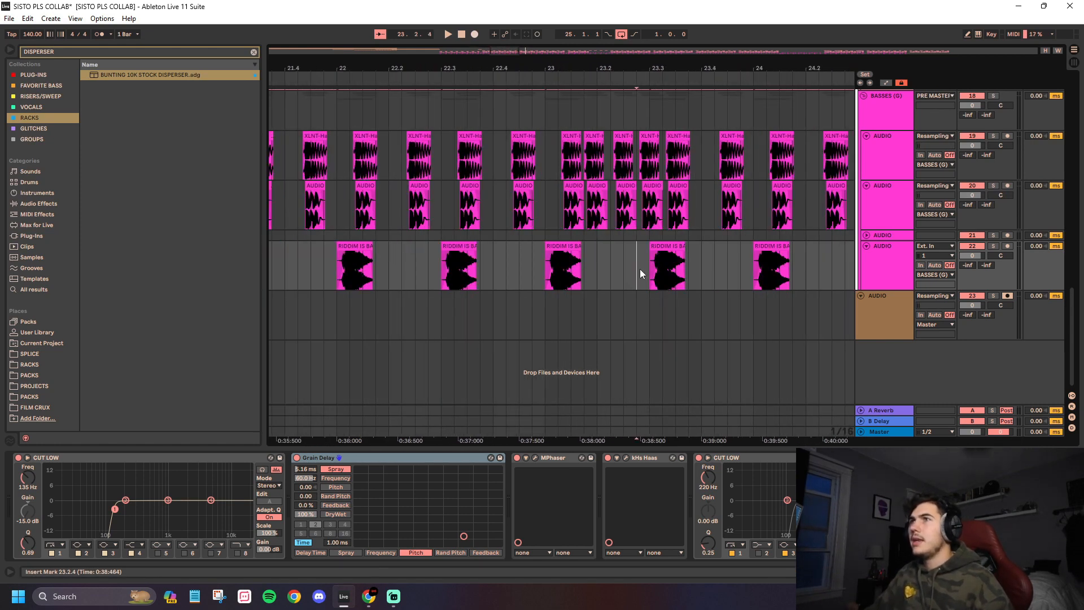
Step: Solo track 22 and place the insert marker at its first RIDDIM IS BAD clip at bar 17
{"action": "left_click", "coordinate": [993, 246]}
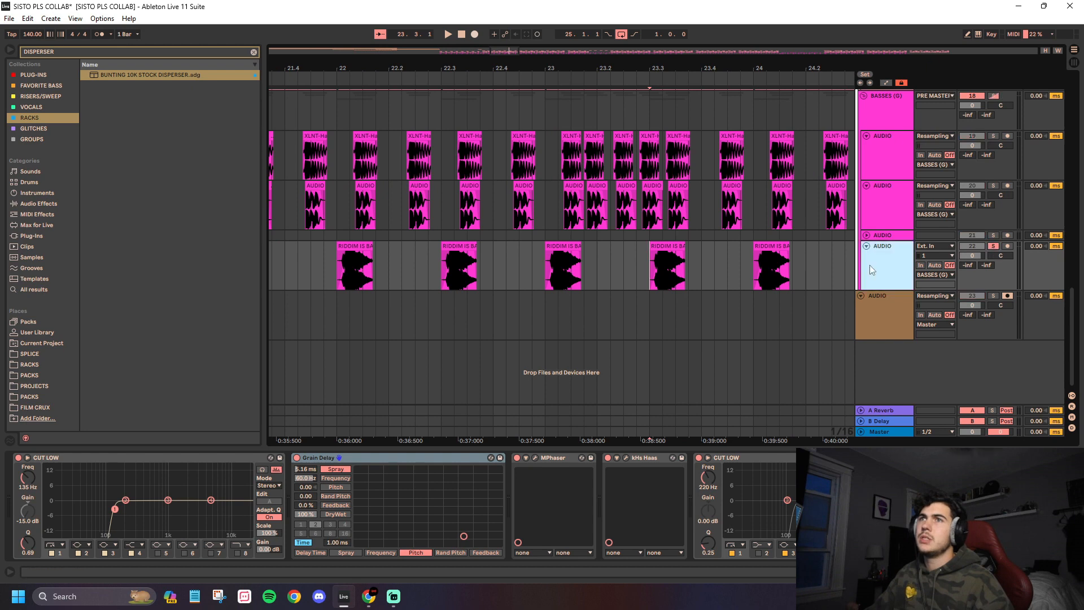
{"action": "scroll", "coordinate": [627, 293], "scroll_direction": "down", "scroll_amount": 5}
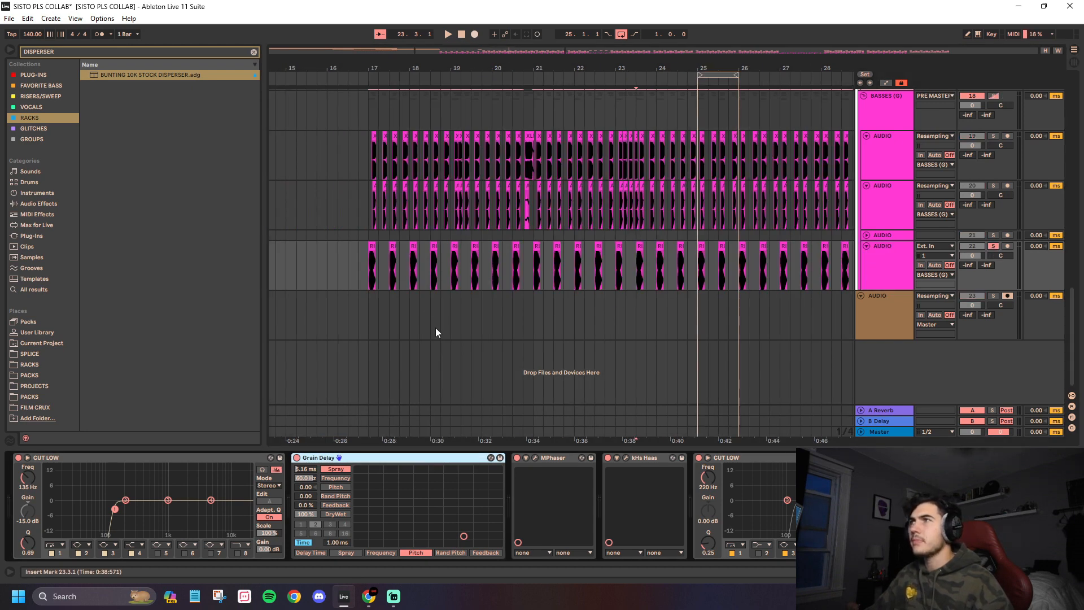
{"action": "left_click", "coordinate": [367, 282]}
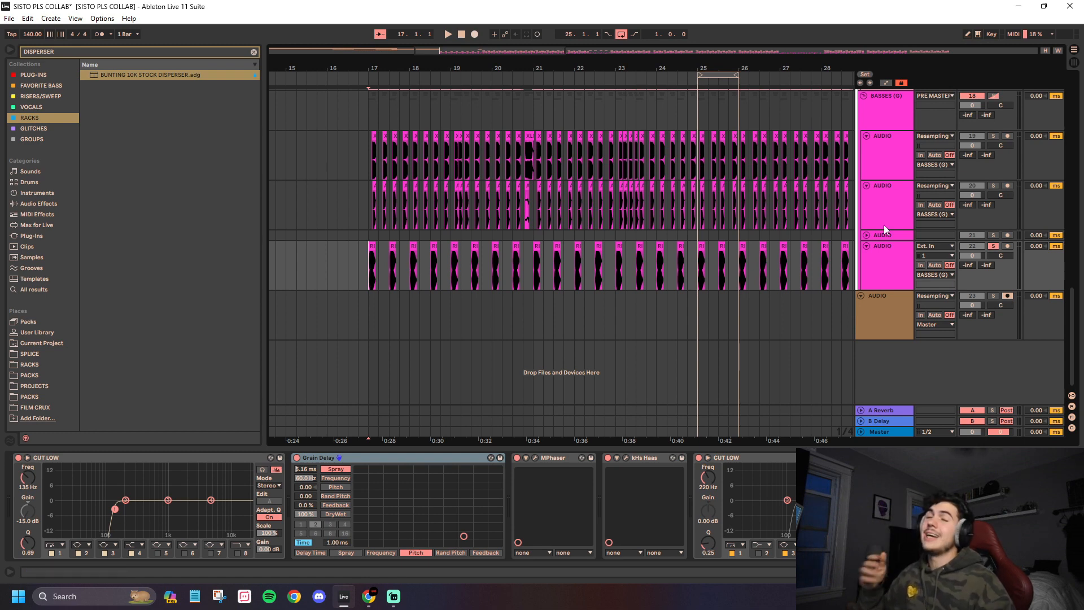
Step: Highlight the start of bar 25 across tracks 19 and 20, including the gap before their first clips
{"action": "left_click", "coordinate": [702, 151]}
{"action": "scroll", "coordinate": [716, 186], "scroll_direction": "up", "scroll_amount": 7}
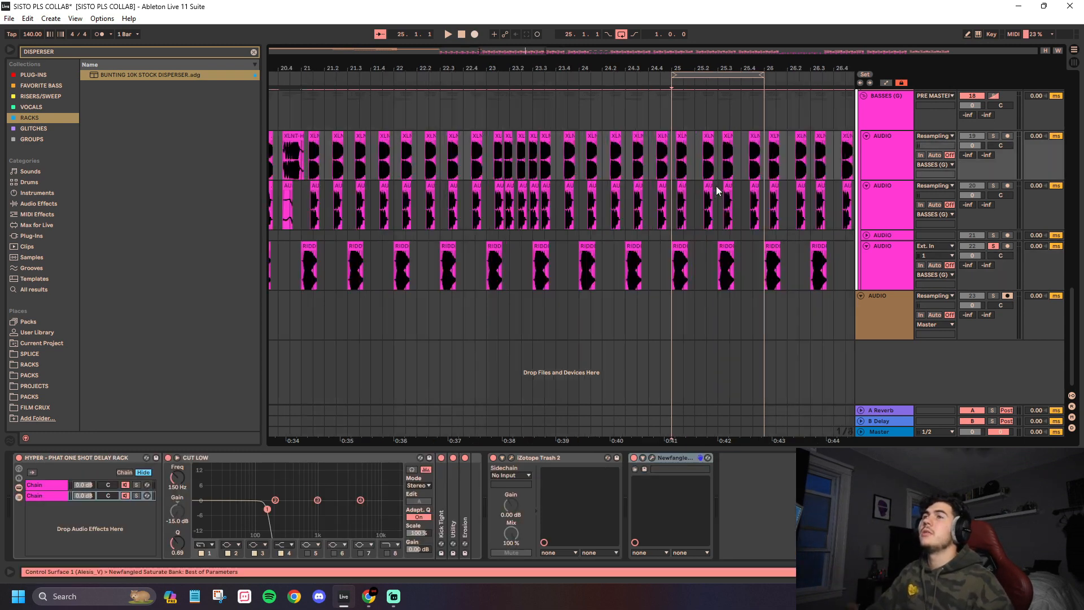
{"action": "left_click", "coordinate": [621, 122]}
{"action": "left_click", "coordinate": [620, 164]}
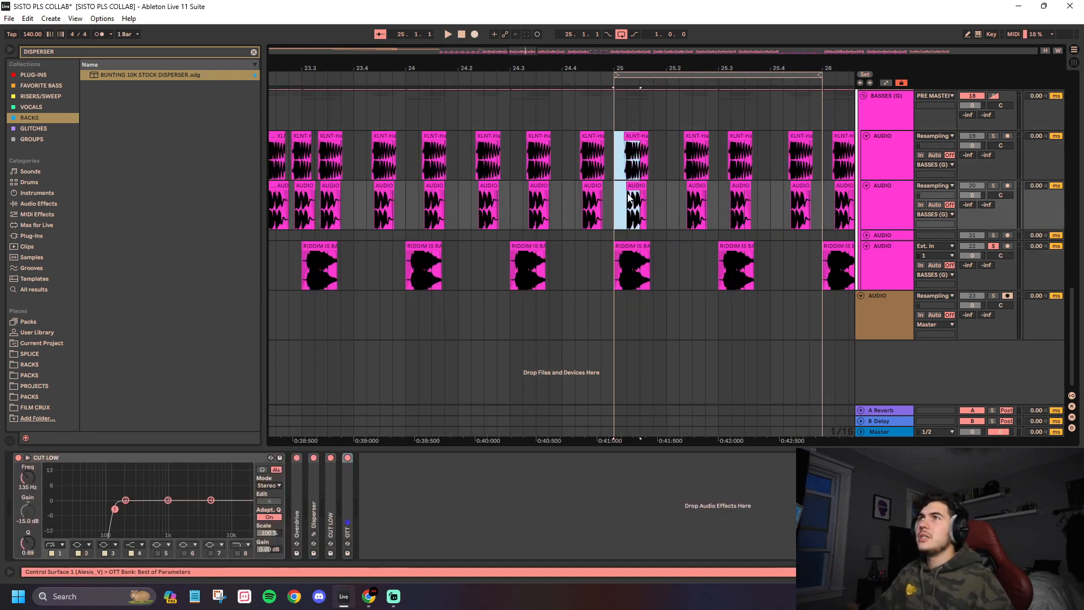
{"action": "left_click", "coordinate": [615, 191]}
{"action": "left_click", "coordinate": [614, 158]}
Step: Highlight the empty gap at 25.2 before track 19's second clip, mark the start of bar 25, and unsolo track 22
{"action": "left_click", "coordinate": [668, 149]}
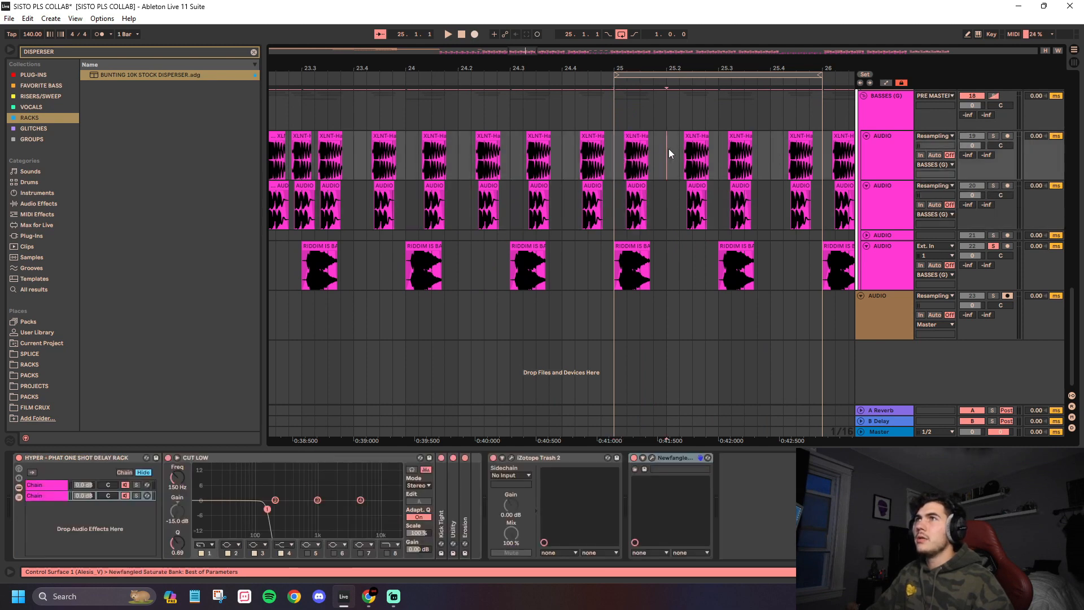
{"action": "left_click", "coordinate": [719, 151]}
{"action": "left_click_drag", "start_coordinate": [614, 153], "coordinate": [679, 157]}
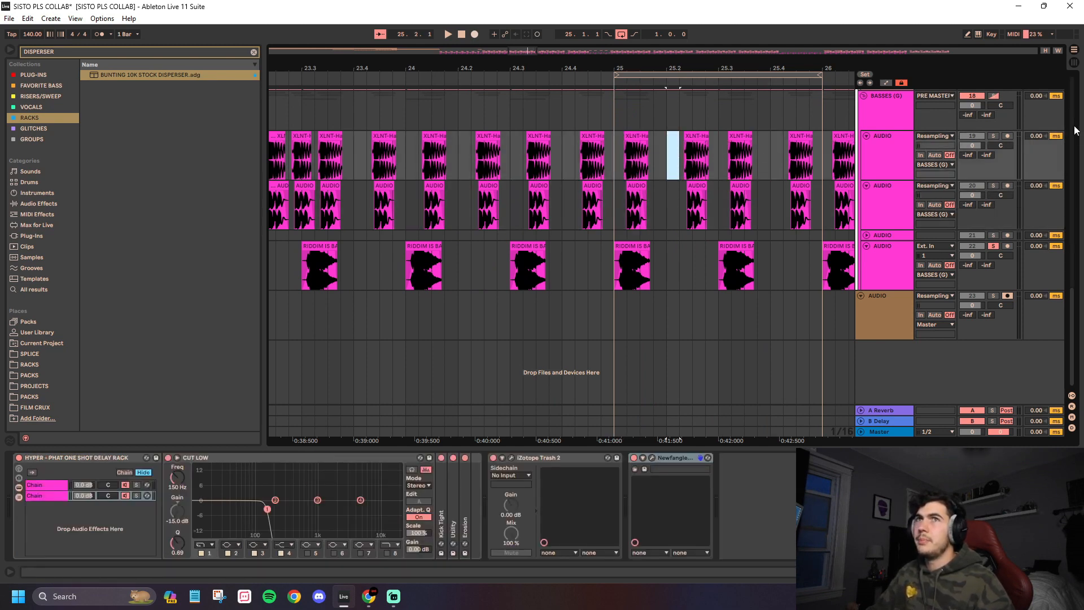
{"action": "left_click", "coordinate": [618, 155]}
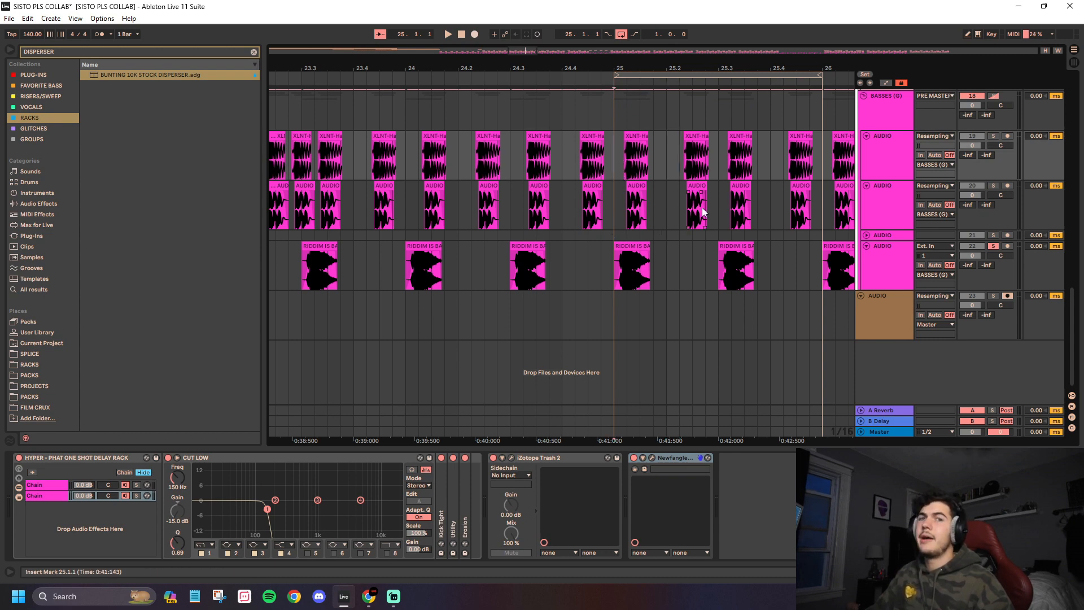
{"action": "left_click", "coordinate": [606, 161]}
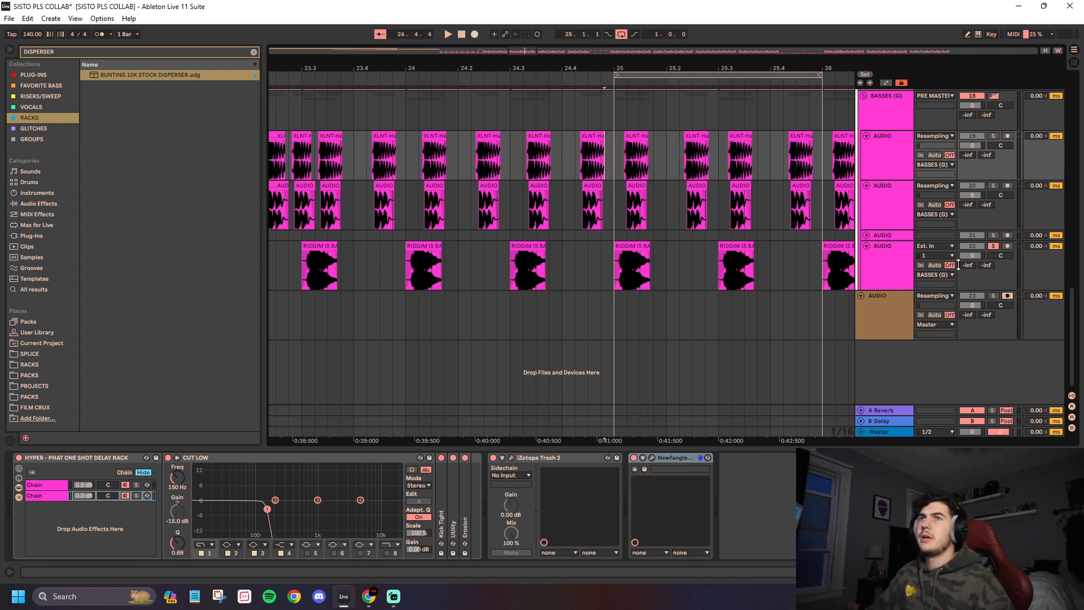
{"action": "left_click", "coordinate": [993, 246]}
{"action": "scroll", "coordinate": [754, 184], "scroll_direction": "down", "scroll_amount": 3}
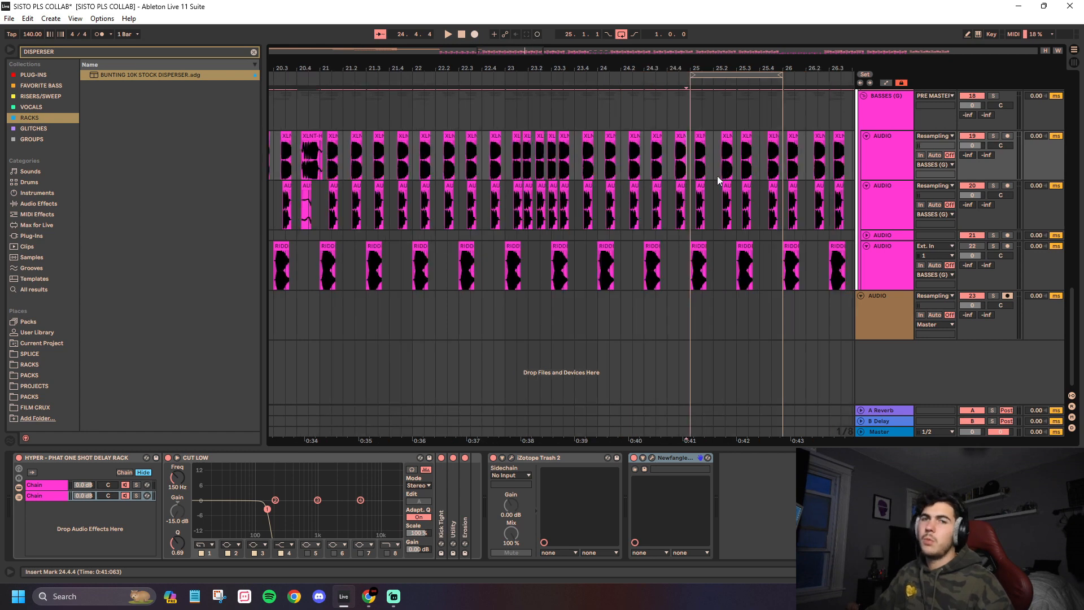
Step: Play the one-bar loop at bar 25 to hear the bass tracks together with the drums
{"action": "scroll", "coordinate": [694, 159], "scroll_direction": "up", "scroll_amount": 2}
{"action": "key", "text": "space"}
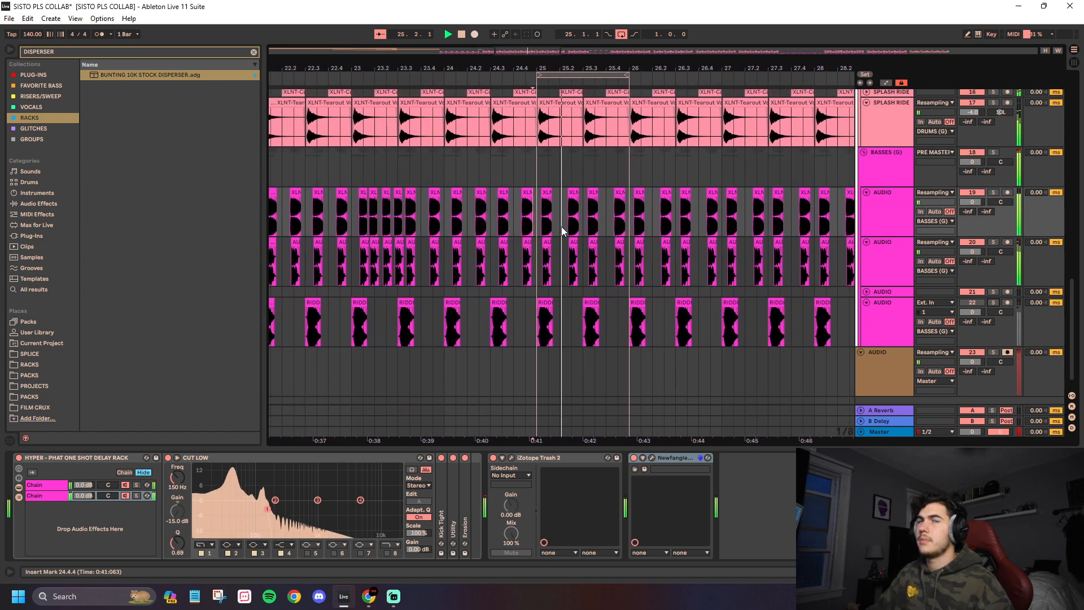
{"action": "key", "text": "space"}
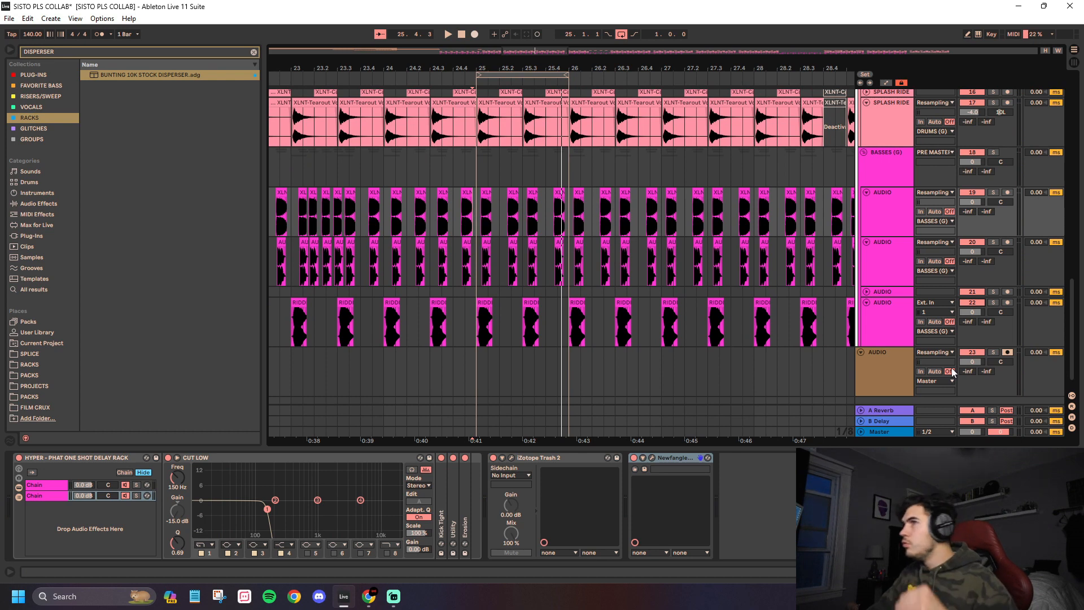
{"action": "key", "text": "space"}
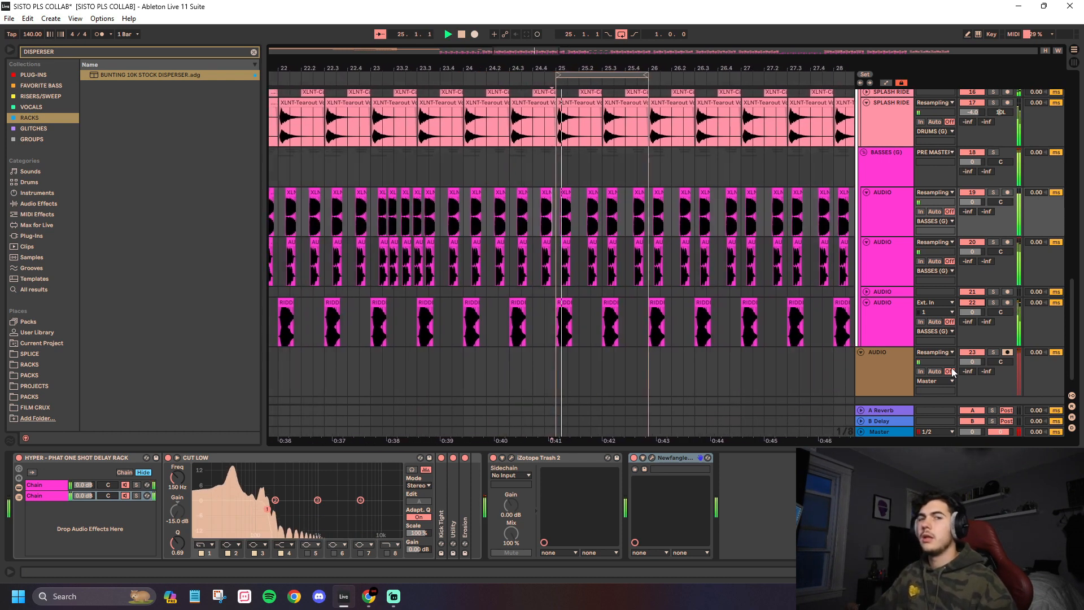
{"action": "key", "text": "space"}
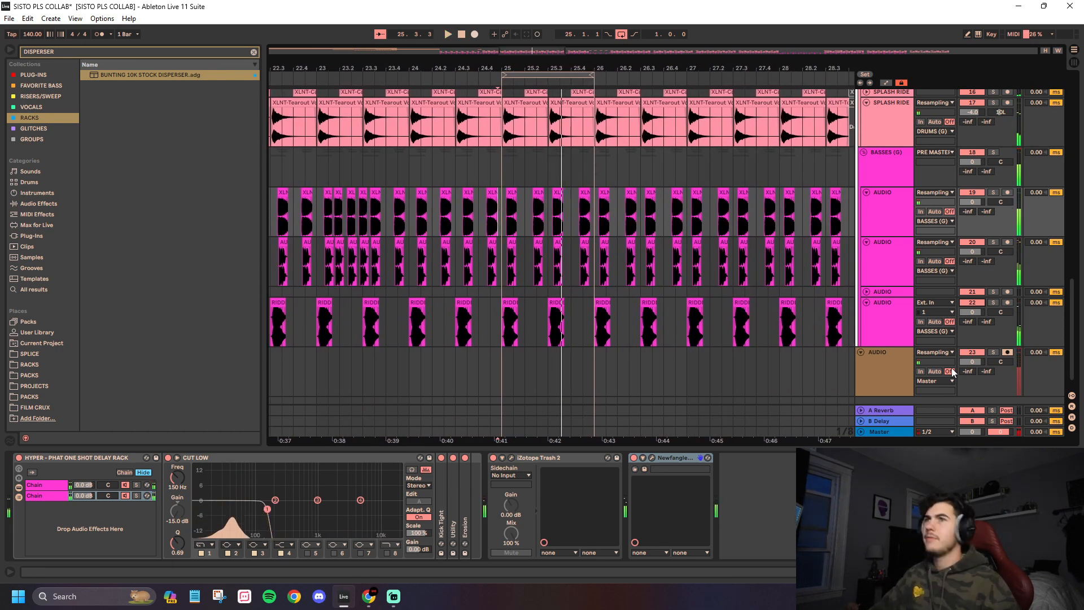
Step: Solo the lowest audio track in the BASSES group, the one with the RIDDIM clips, and show its effect chain
{"action": "left_click", "coordinate": [995, 302]}
{"action": "left_click", "coordinate": [994, 302]}
{"action": "left_click", "coordinate": [904, 351]}
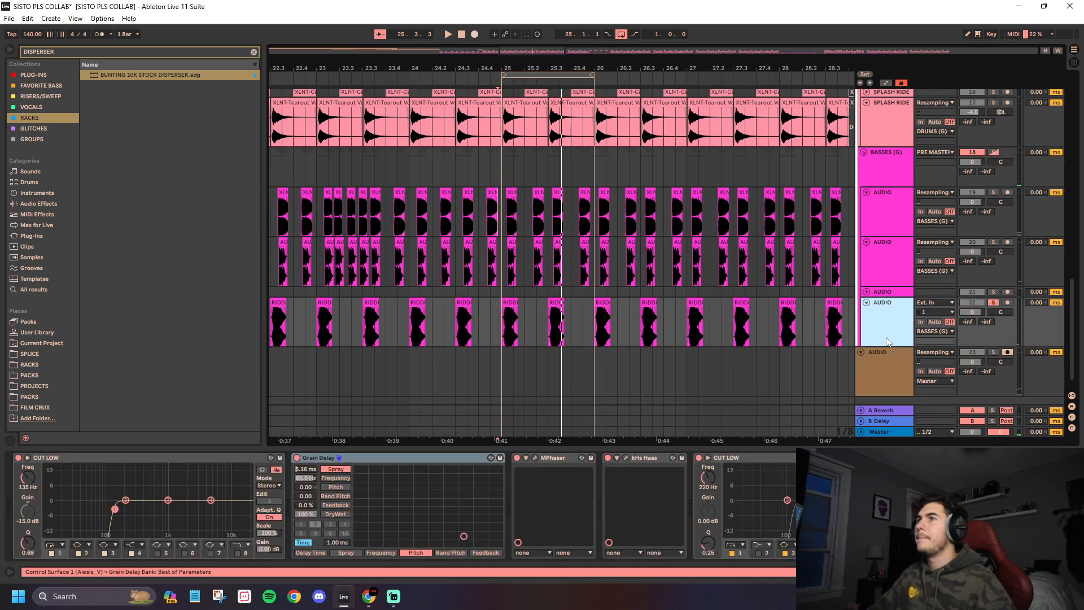
Step: Open the MPhaser plug-in window to examine its settings, and close it again
{"action": "left_click", "coordinate": [472, 464]}
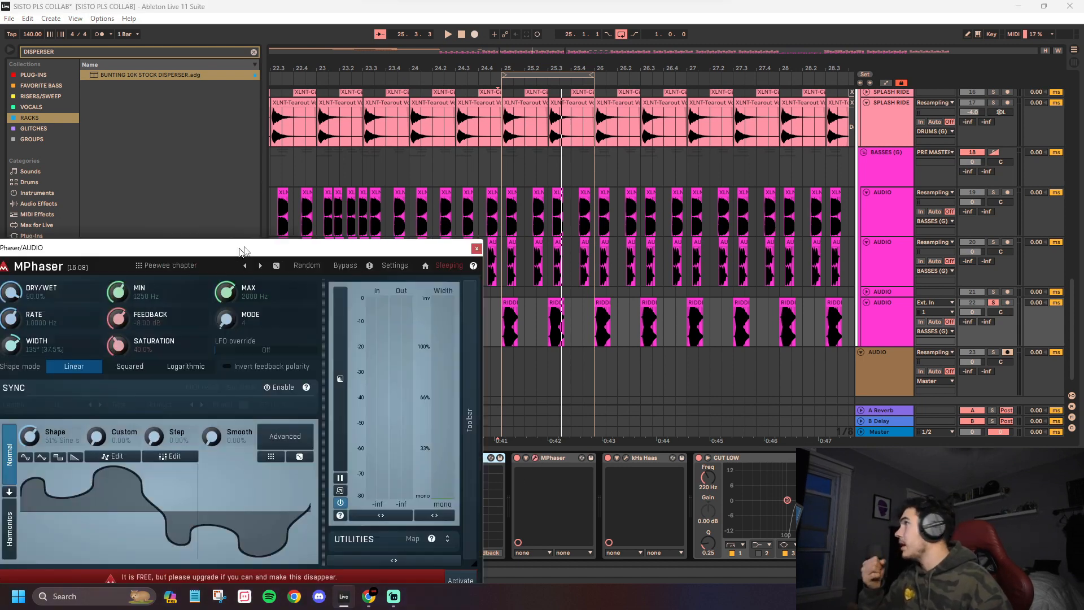
{"action": "left_click_drag", "start_coordinate": [236, 249], "coordinate": [310, 81]}
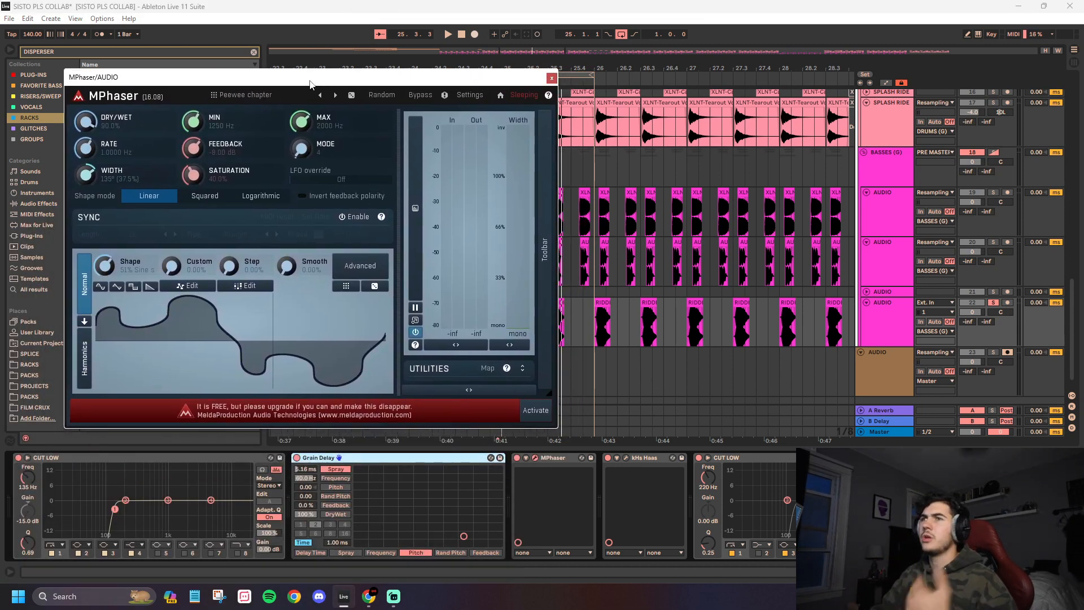
{"action": "left_click", "coordinate": [552, 78]}
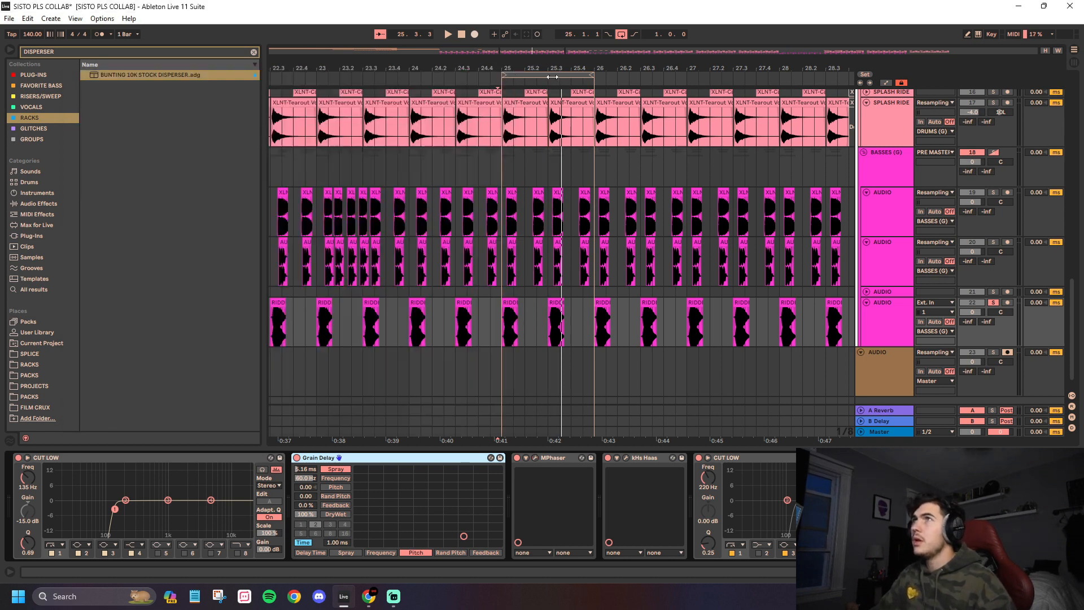
Step: Collapse MPhaser, kHs Haas, the second CUT LOW, both Dispersers and OTT in the soloed track's effect chain
{"action": "left_click", "coordinate": [556, 460]}
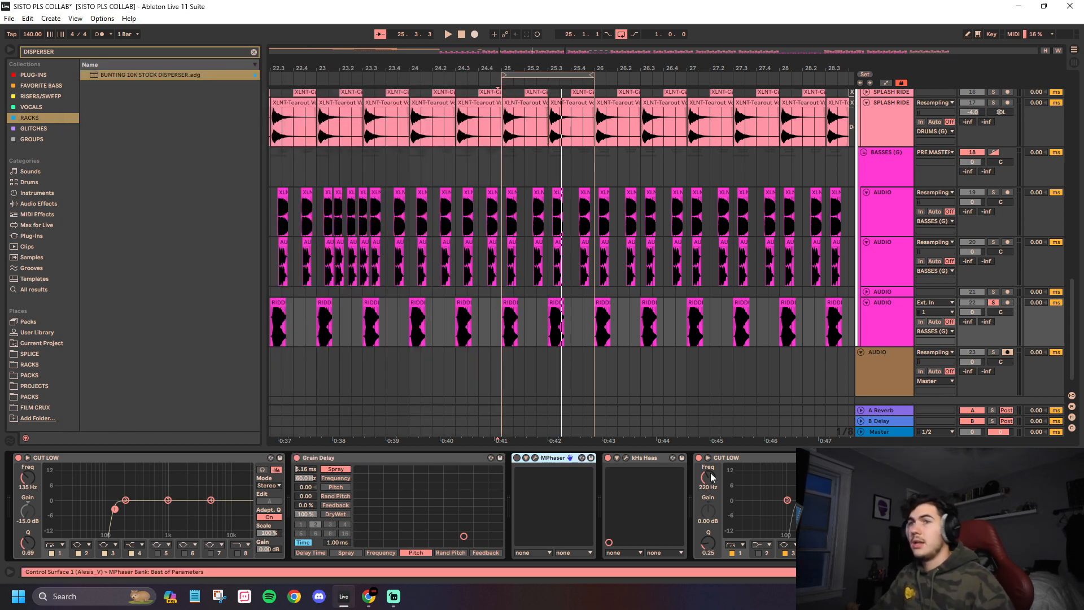
{"action": "double_click", "coordinate": [642, 459]}
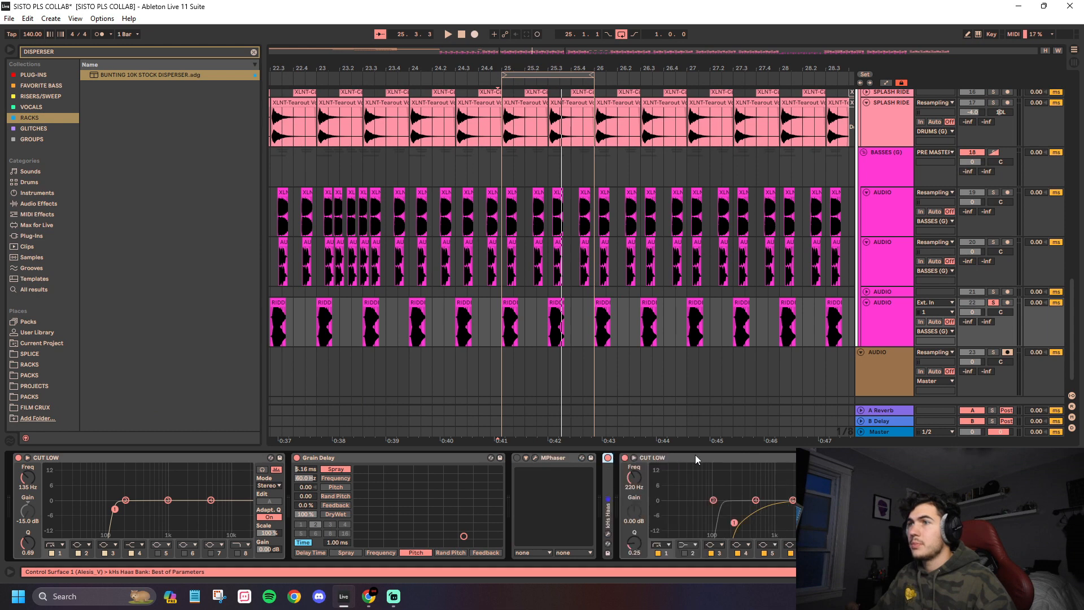
{"action": "double_click", "coordinate": [696, 456]}
{"action": "double_click", "coordinate": [680, 457]}
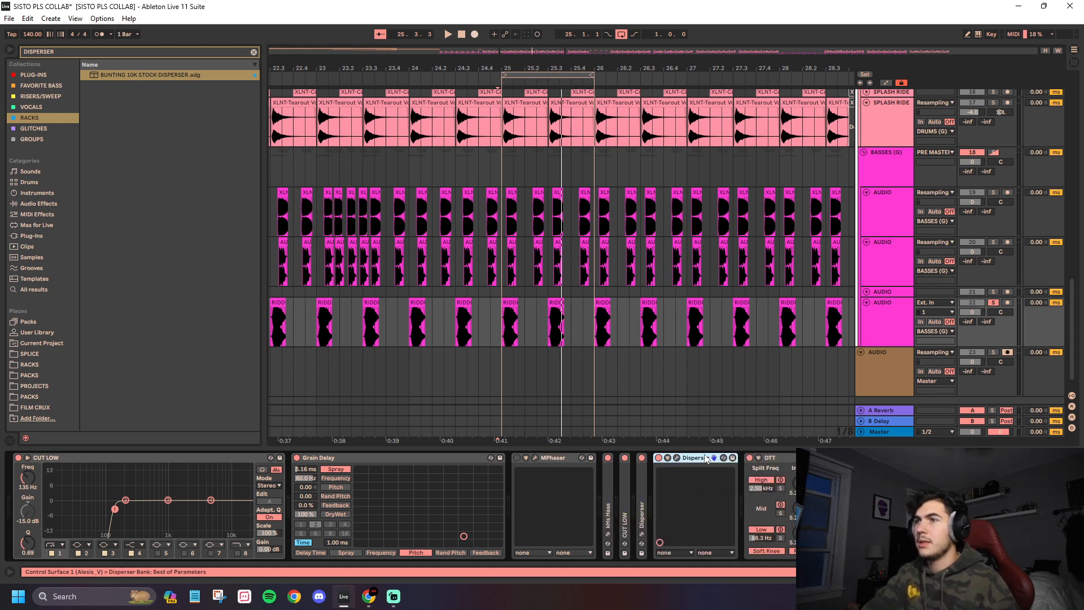
{"action": "double_click", "coordinate": [686, 457]}
{"action": "double_click", "coordinate": [694, 457]}
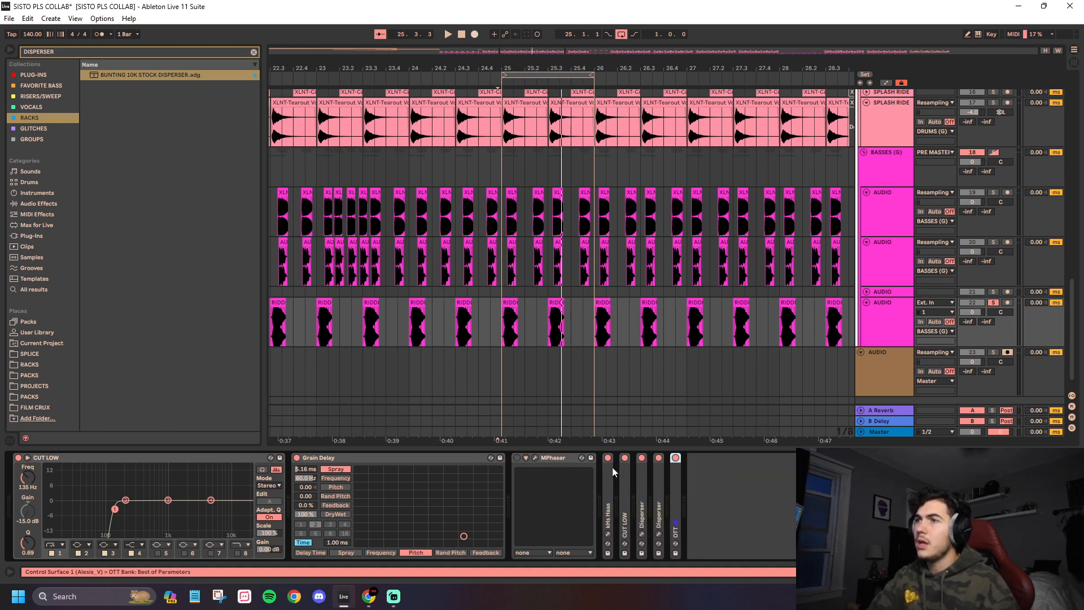
{"action": "double_click", "coordinate": [670, 486]}
{"action": "double_click", "coordinate": [669, 489]}
{"action": "double_click", "coordinate": [669, 489]}
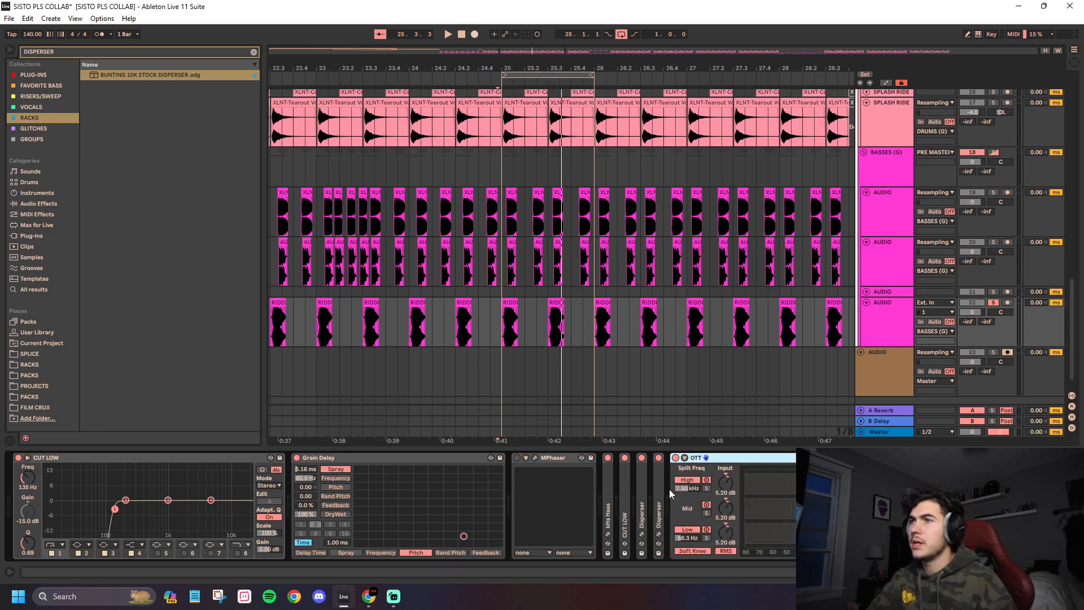
{"action": "double_click", "coordinate": [670, 489]}
{"action": "double_click", "coordinate": [566, 458]}
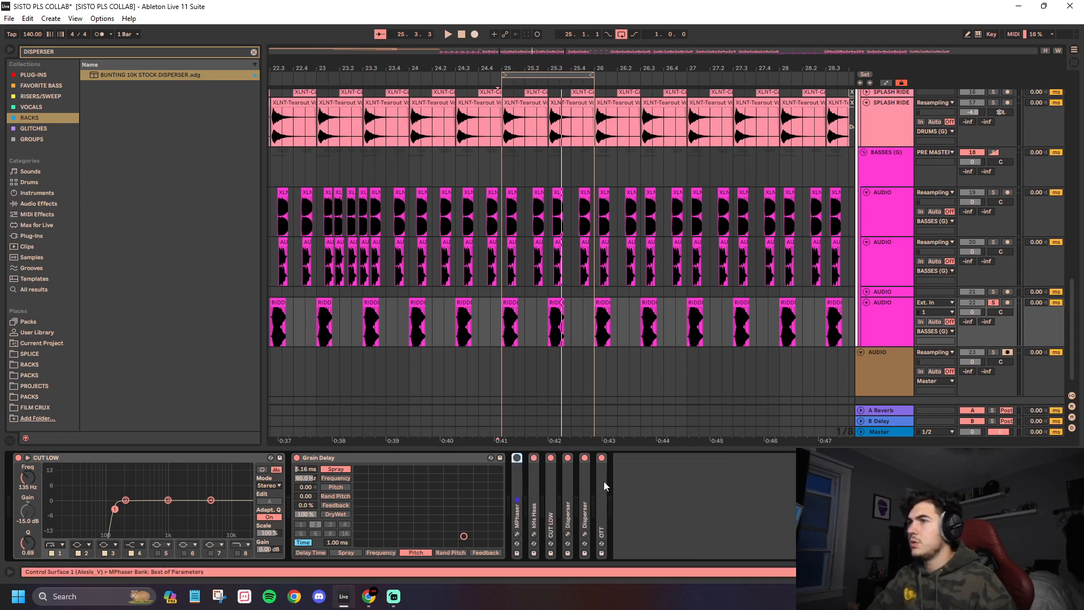
Step: Deactivate Grain Delay and every effect after it, leaving only the first CUT LOW active
{"action": "key", "text": "0"}
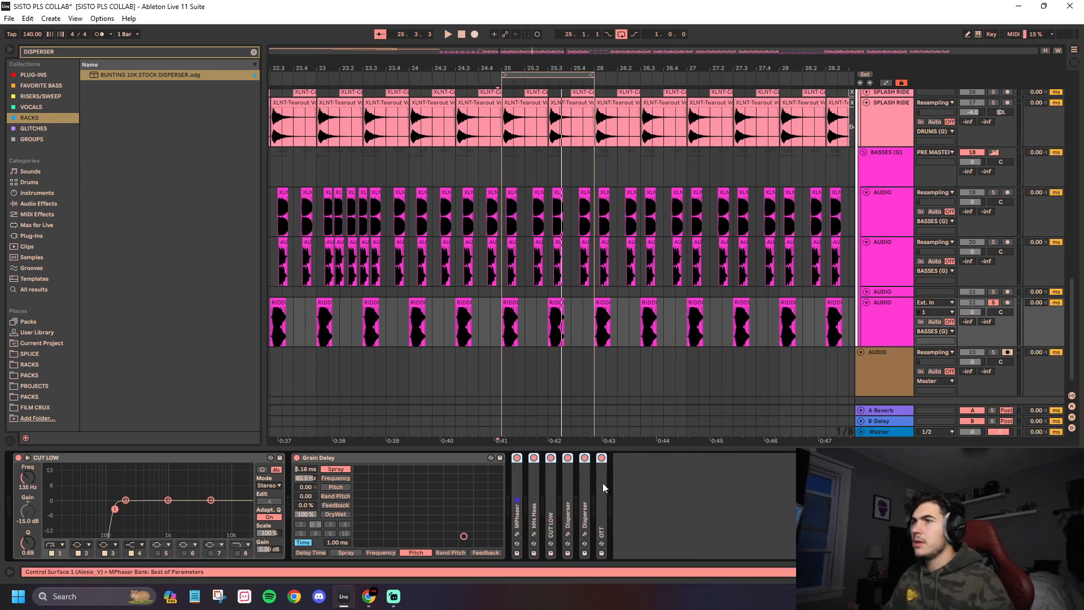
{"action": "left_click", "coordinate": [316, 459]}
{"action": "key", "text": "0"}
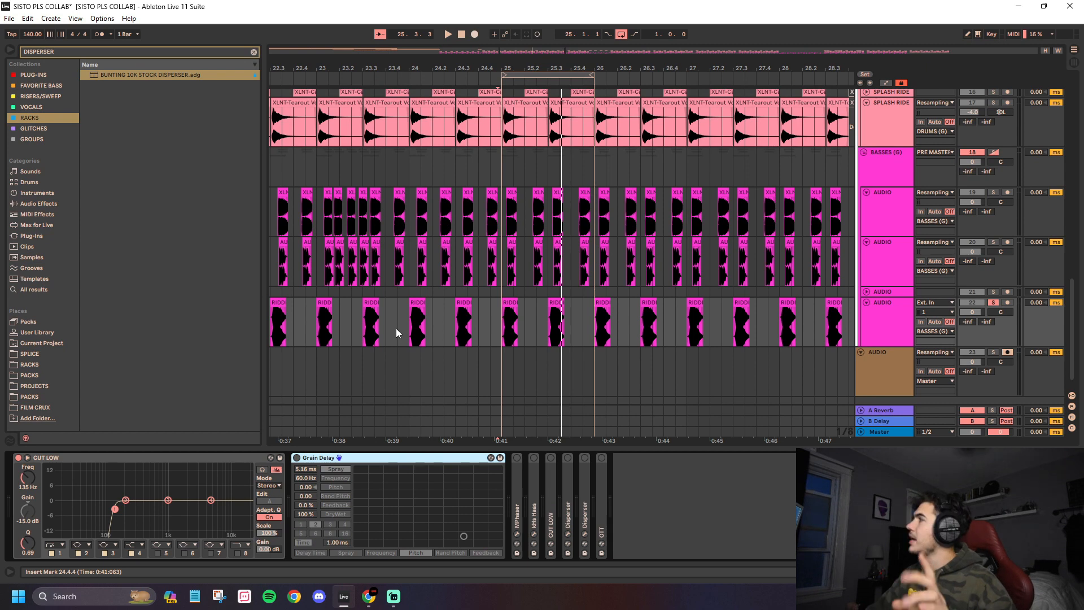
Step: Play the loop without the bypassed effects, reactivate Grain Delay and play the loop again
{"action": "key", "text": "space"}
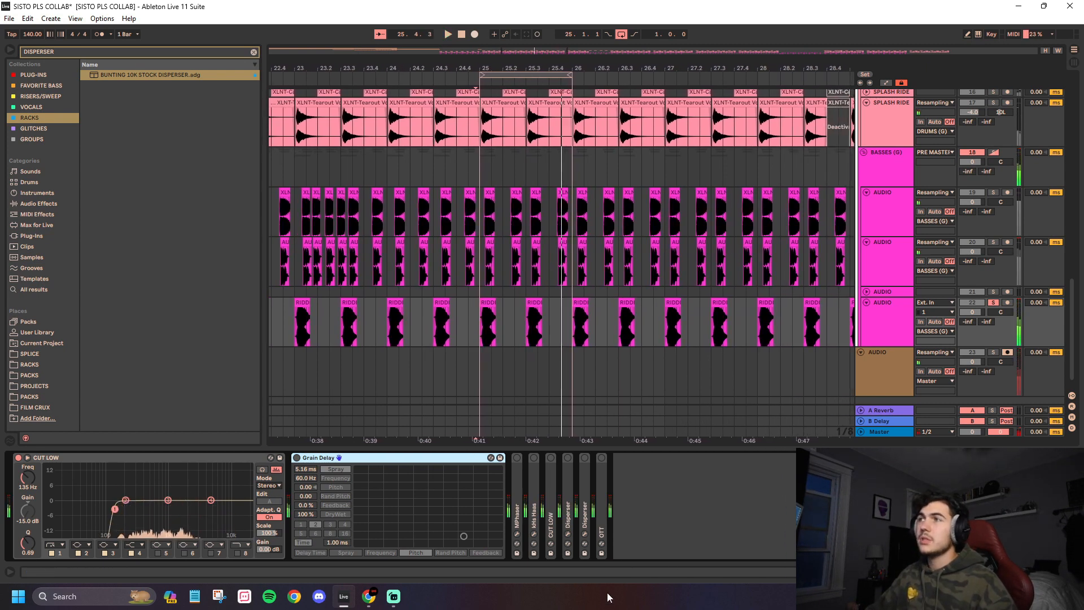
{"action": "key", "text": "0"}
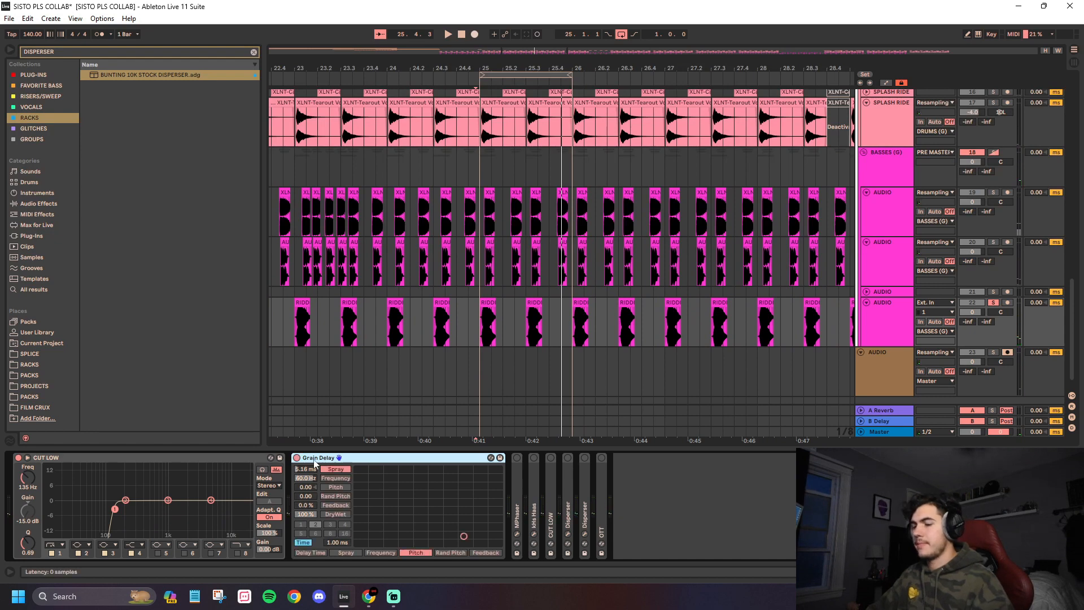
{"action": "key", "text": "space"}
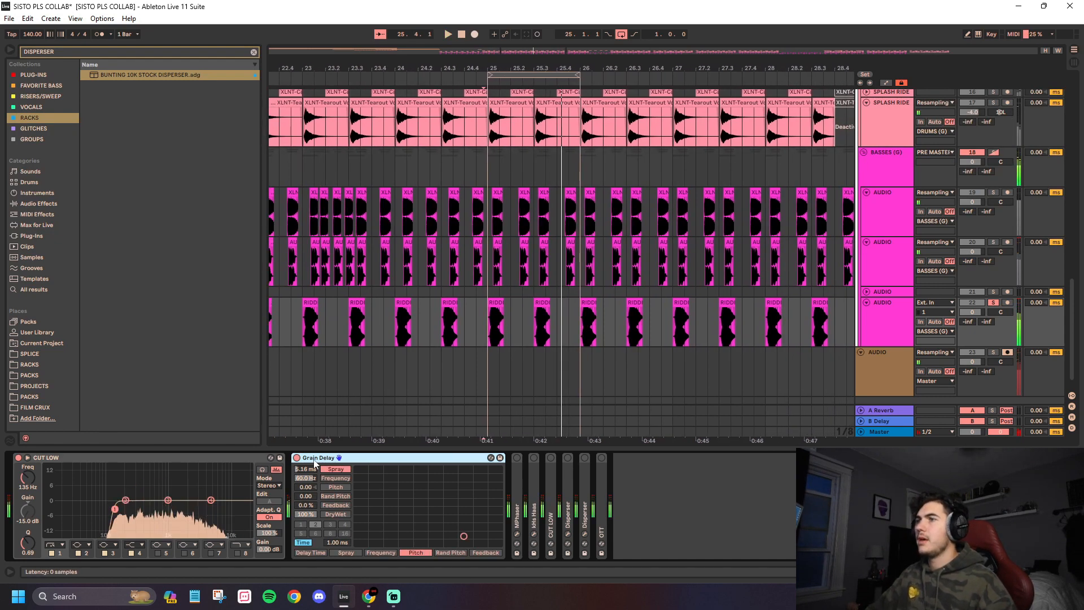
{"action": "key", "text": "space"}
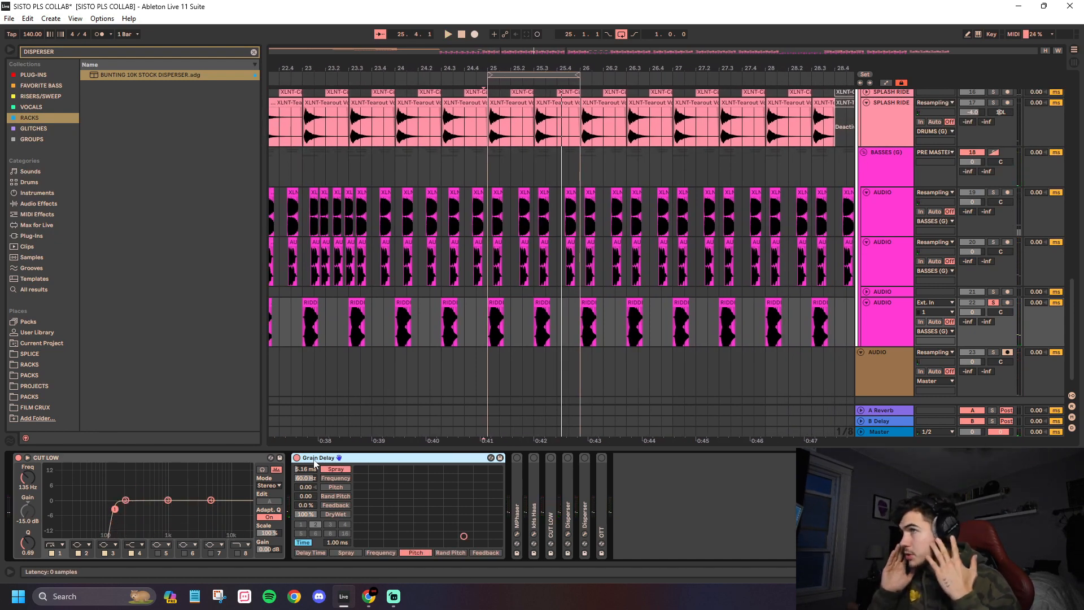
Step: Compare the loop with Grain Delay off and on, leaving Grain Delay active
{"action": "key", "text": "space"}
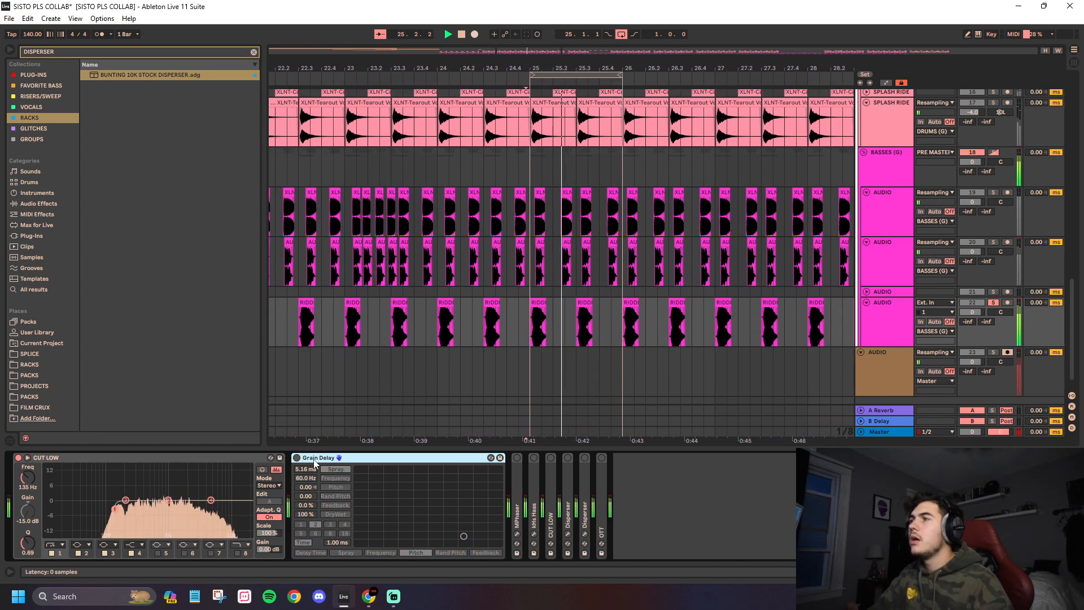
{"action": "key", "text": "0"}
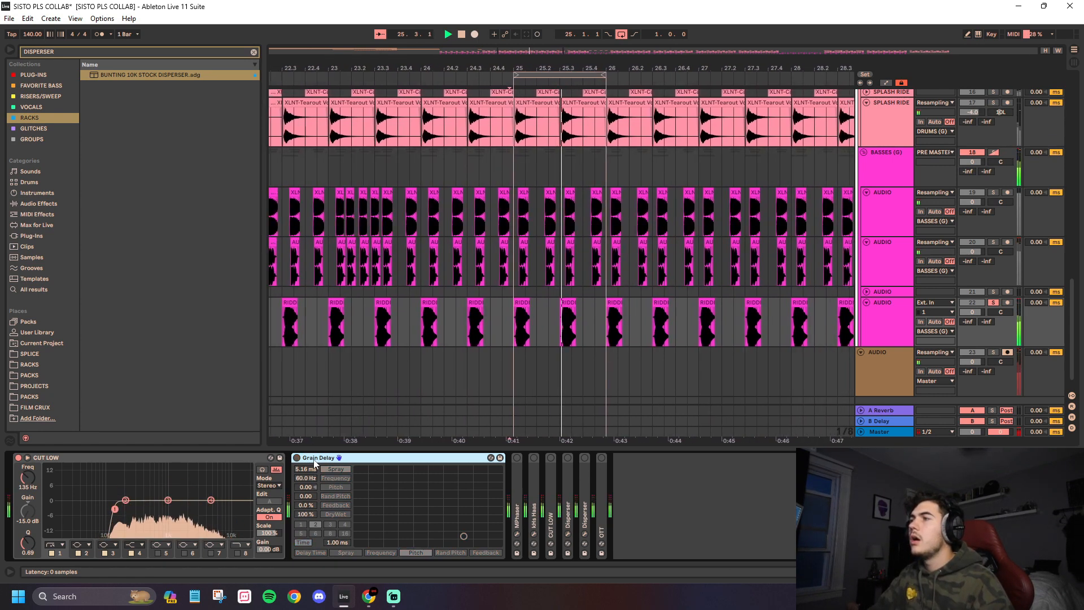
{"action": "key", "text": "space"}
{"action": "key", "text": "0"}
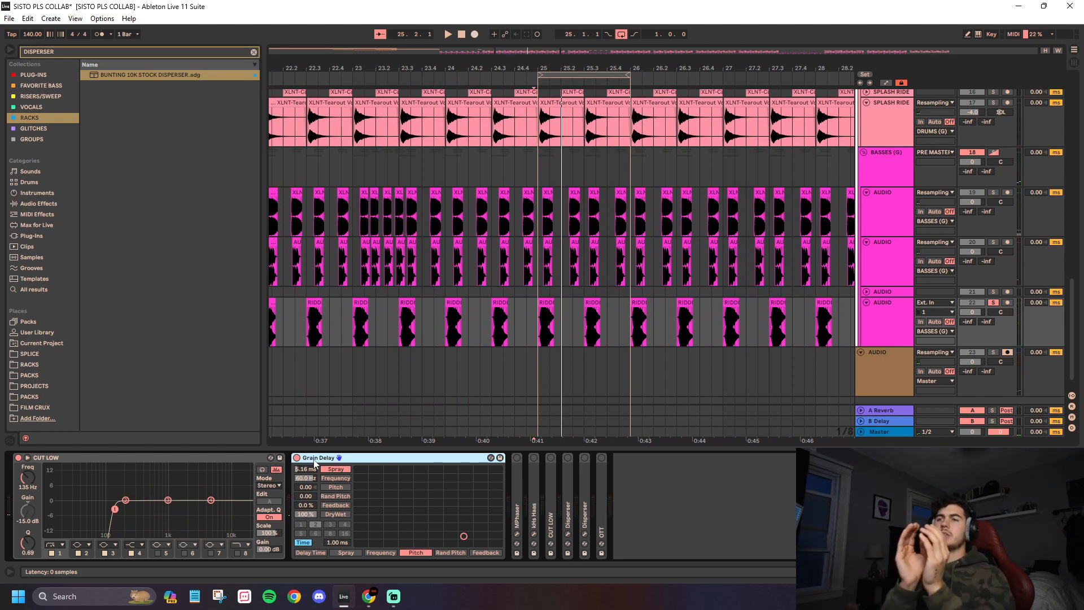
Step: Reactivate MPhaser and play the loop to hear it added after Grain Delay
{"action": "left_click", "coordinate": [516, 477]}
{"action": "key", "text": "0"}
{"action": "key", "text": "space"}
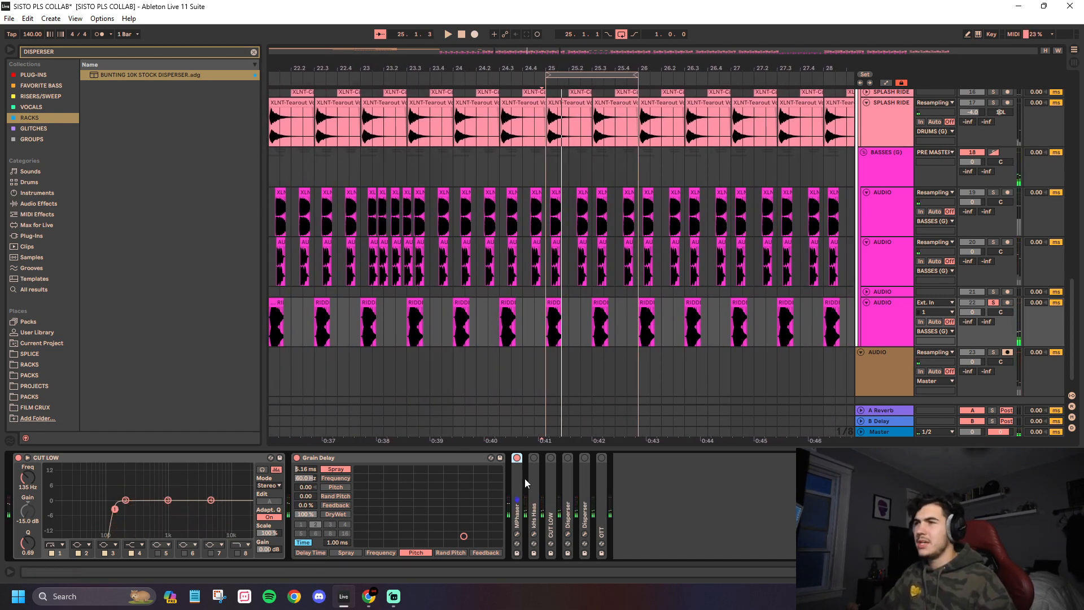
Step: Expand kHs Haas, open its plug-in window and place it over the arrangement
{"action": "double_click", "coordinate": [531, 479]}
{"action": "left_click", "coordinate": [551, 457]}
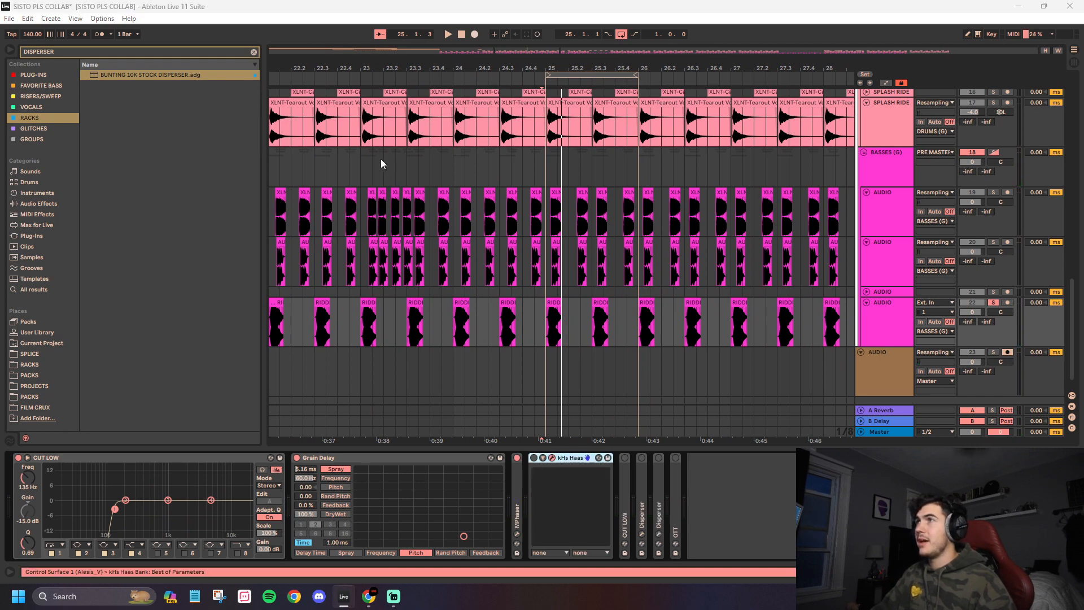
{"action": "left_click_drag", "start_coordinate": [0, 214], "coordinate": [326, 184]}
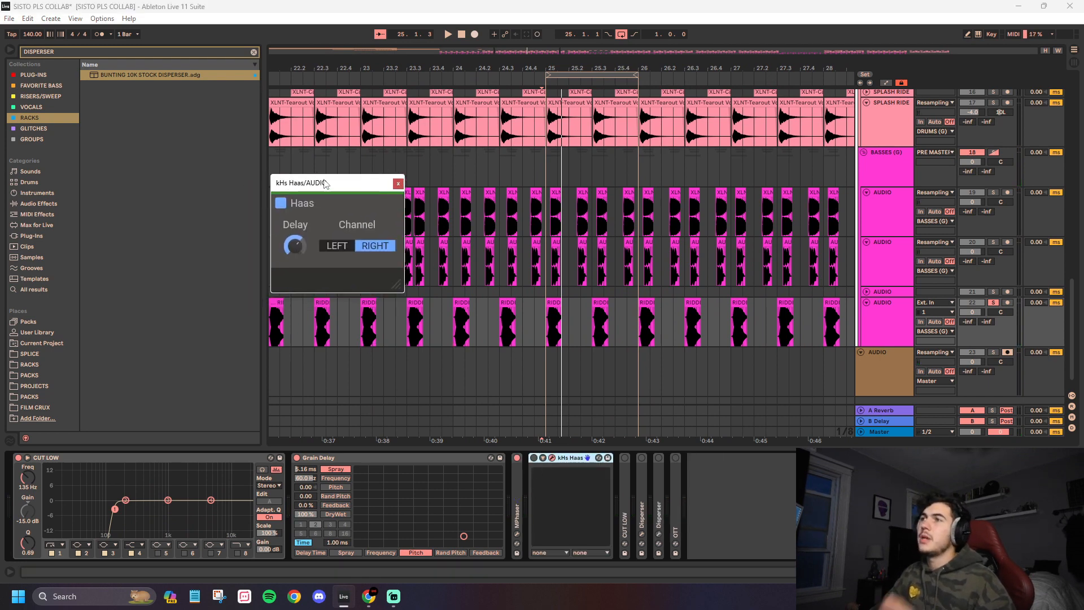
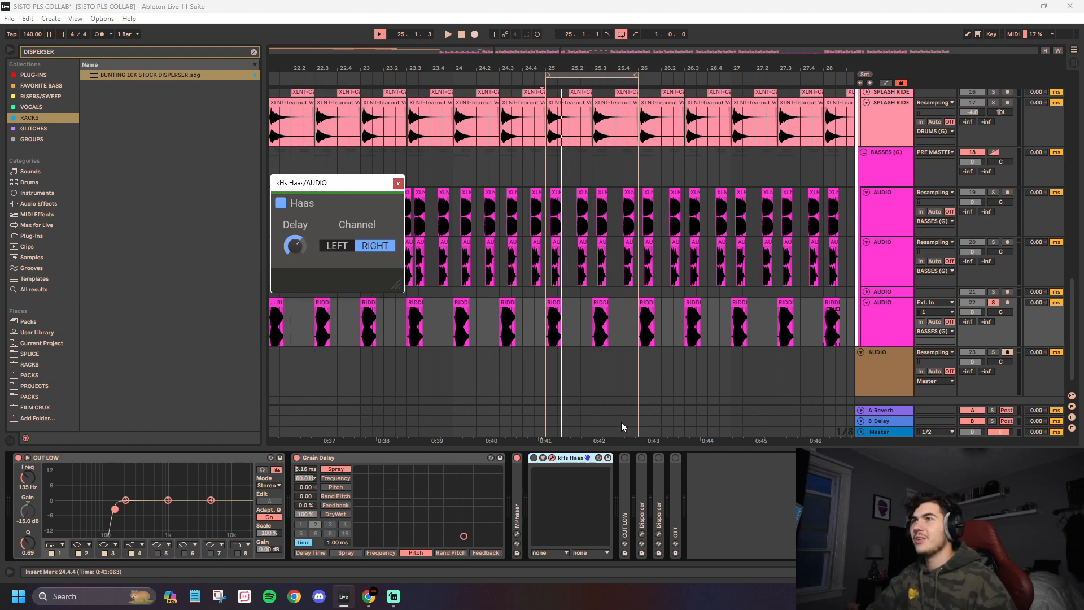
Step: Reactivate kHs Haas and vary its Delay amount while the loop plays
{"action": "key", "text": "space"}
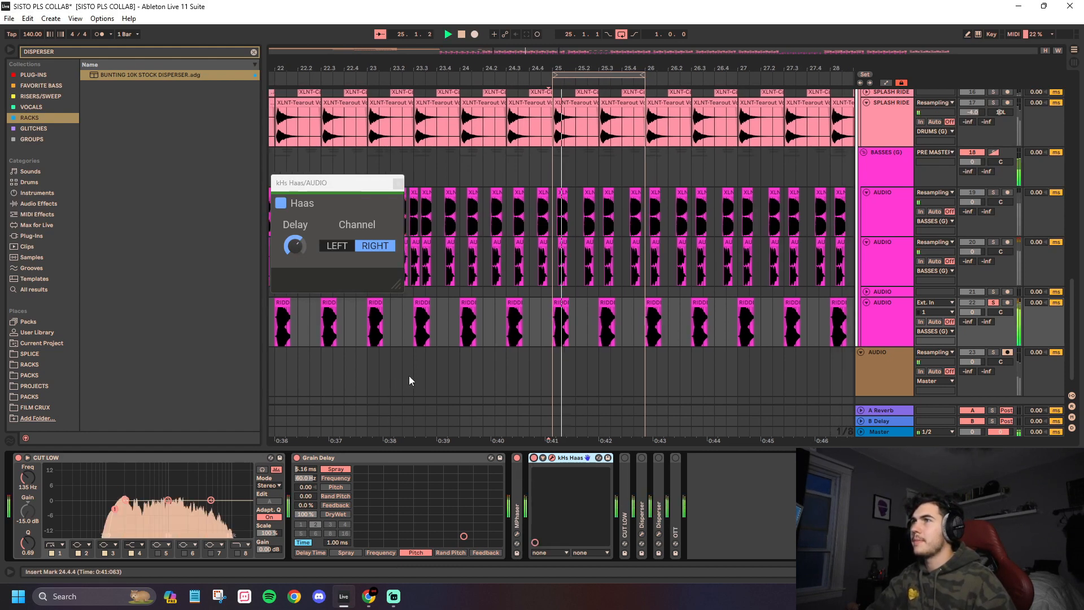
{"action": "left_click", "coordinate": [296, 253]}
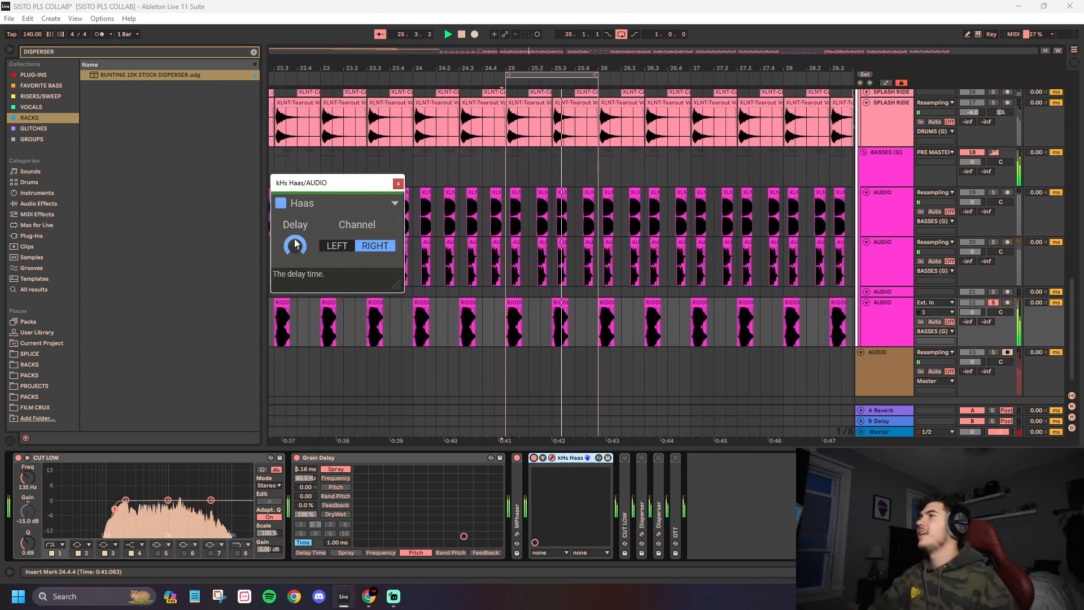
{"action": "left_click_drag", "start_coordinate": [296, 246], "coordinate": [295, 277]}
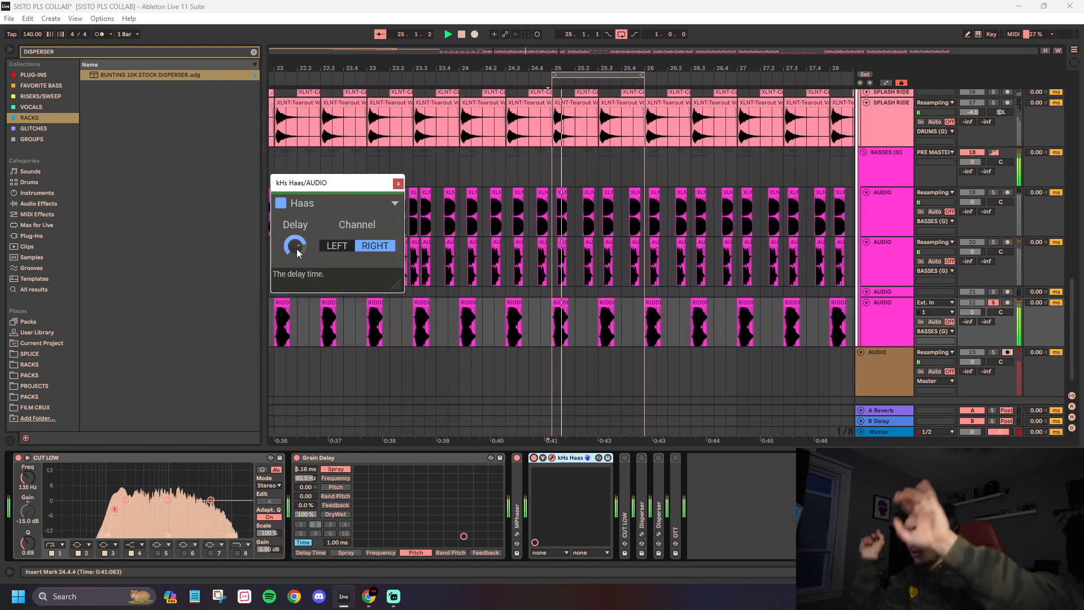
Step: Compare the Haas delay on the left and right channels during loop playback, leaving the channel set to Right
{"action": "left_click", "coordinate": [337, 246]}
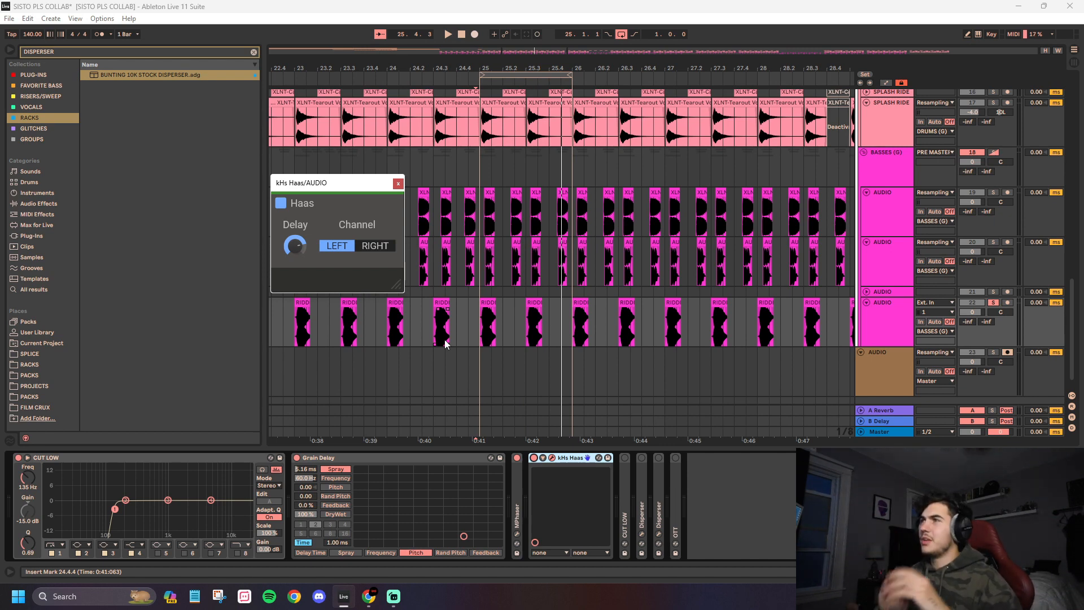
{"action": "left_click", "coordinate": [374, 245]}
{"action": "key", "text": "space"}
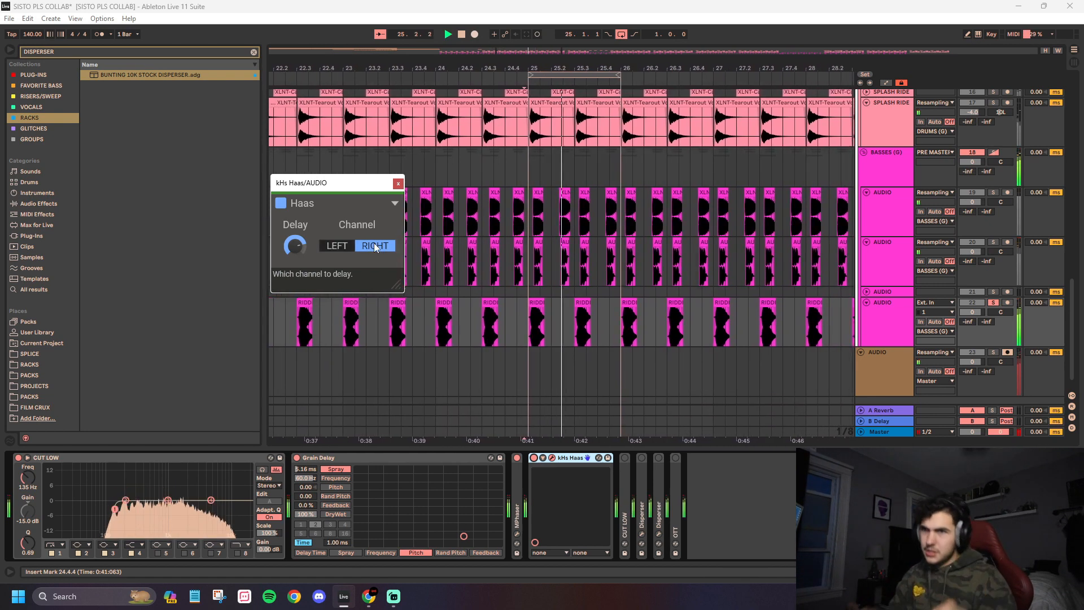
{"action": "left_click", "coordinate": [350, 247]}
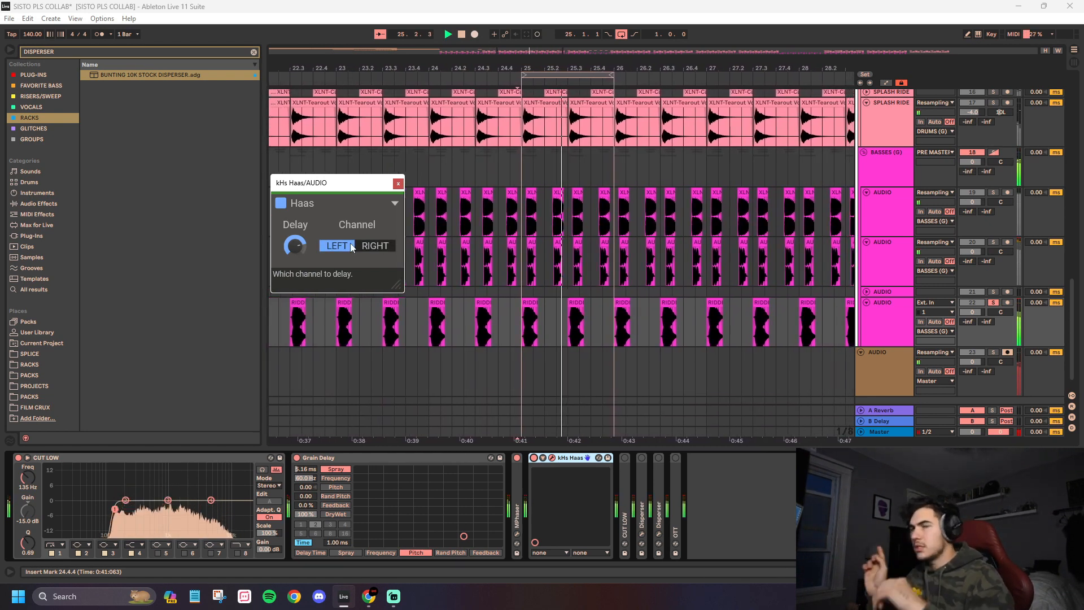
{"action": "key", "text": "space"}
{"action": "left_click", "coordinate": [375, 247]}
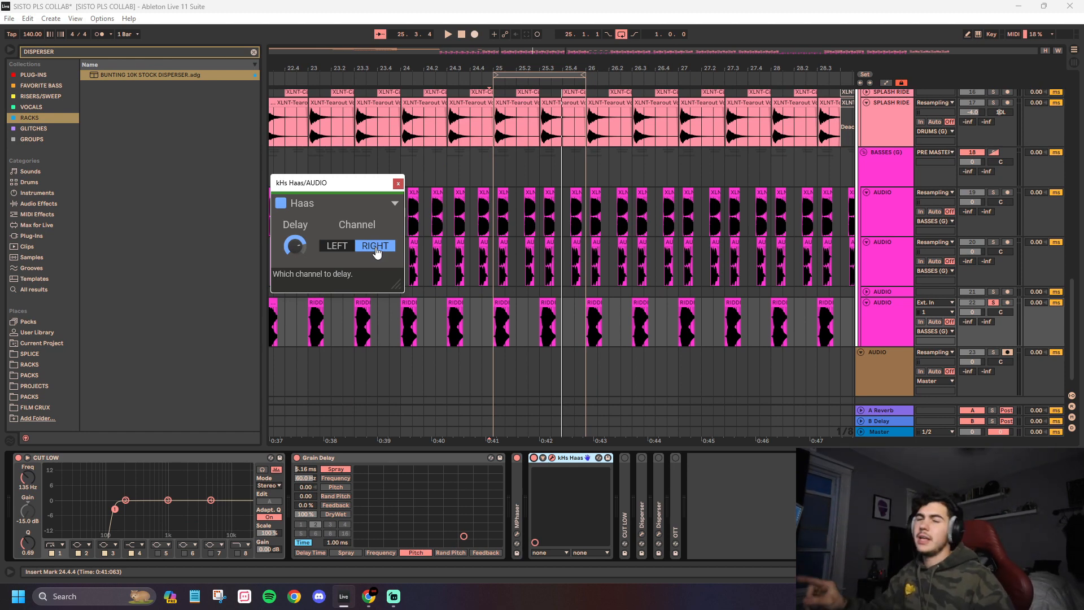
{"action": "key", "text": "space"}
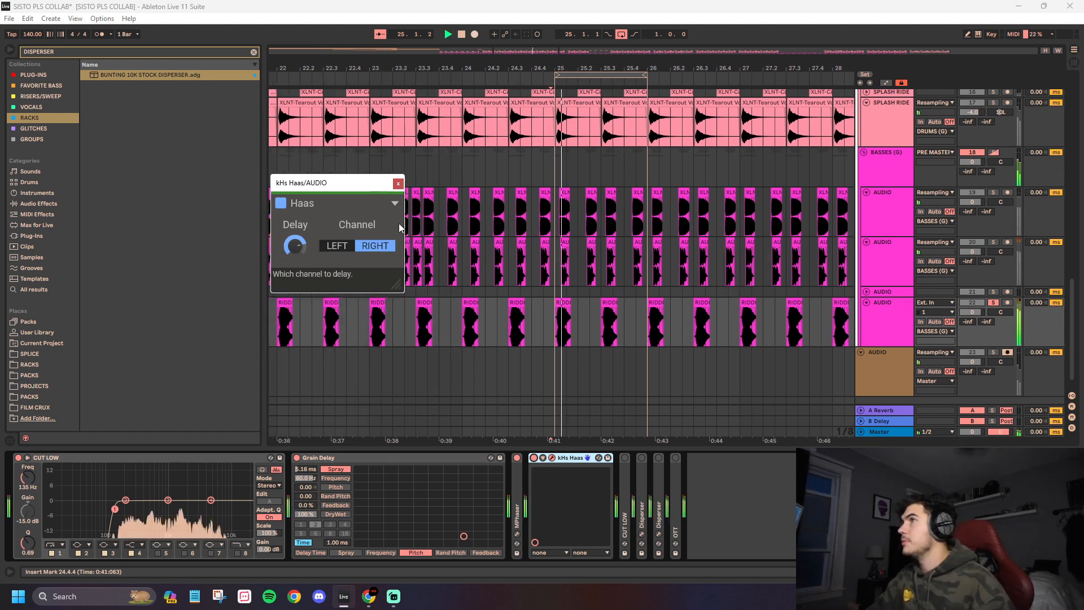
Step: Reactivate the second CUT LOW EQ after kHs Haas and close the Haas plug-in window
{"action": "left_click", "coordinate": [629, 479]}
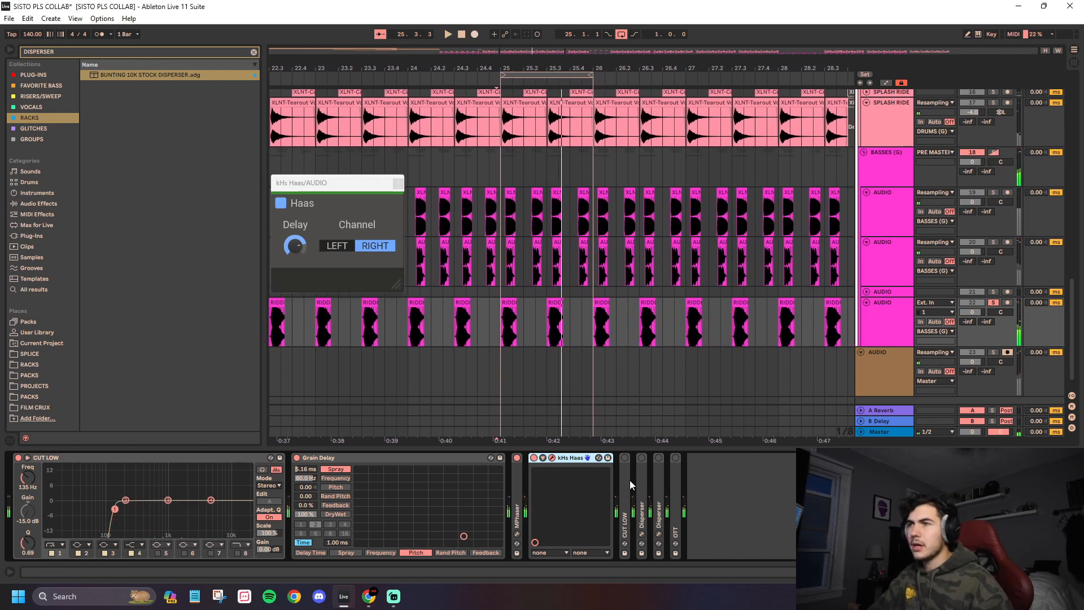
{"action": "left_click", "coordinate": [628, 484]}
{"action": "left_click", "coordinate": [398, 183]}
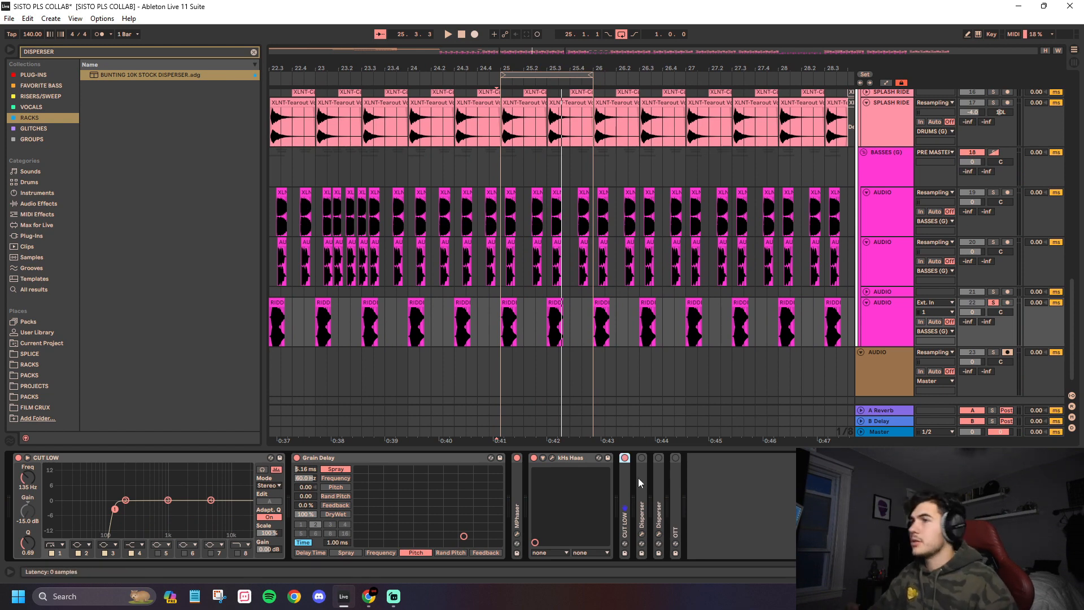
Step: Fold the kHs Haas and Grain Delay devices and unfold the second CUT LOW EQ
{"action": "double_click", "coordinate": [556, 457]}
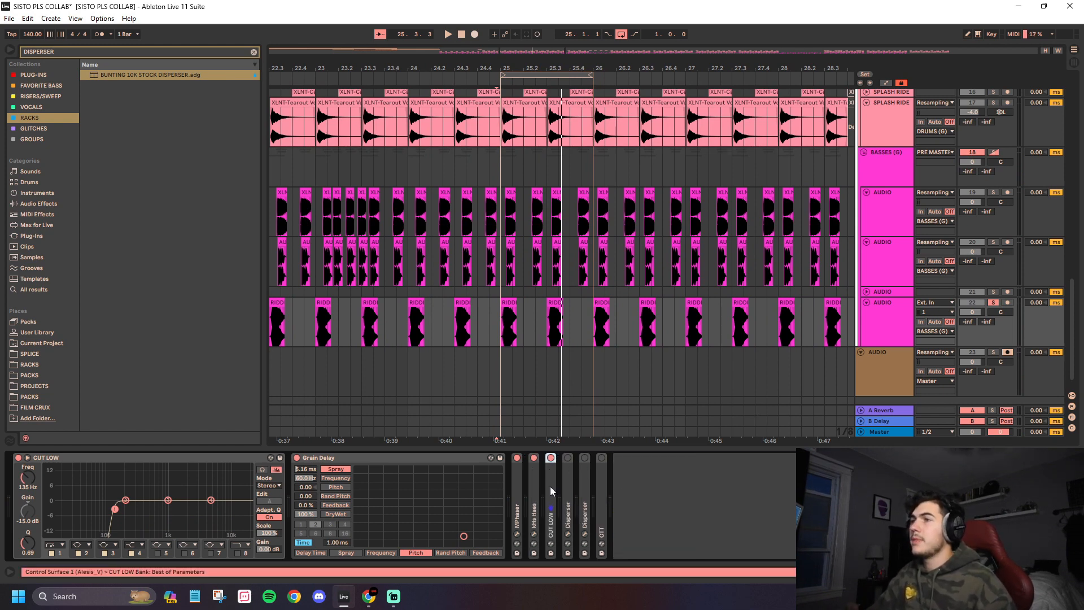
{"action": "double_click", "coordinate": [550, 486]}
{"action": "double_click", "coordinate": [402, 458]}
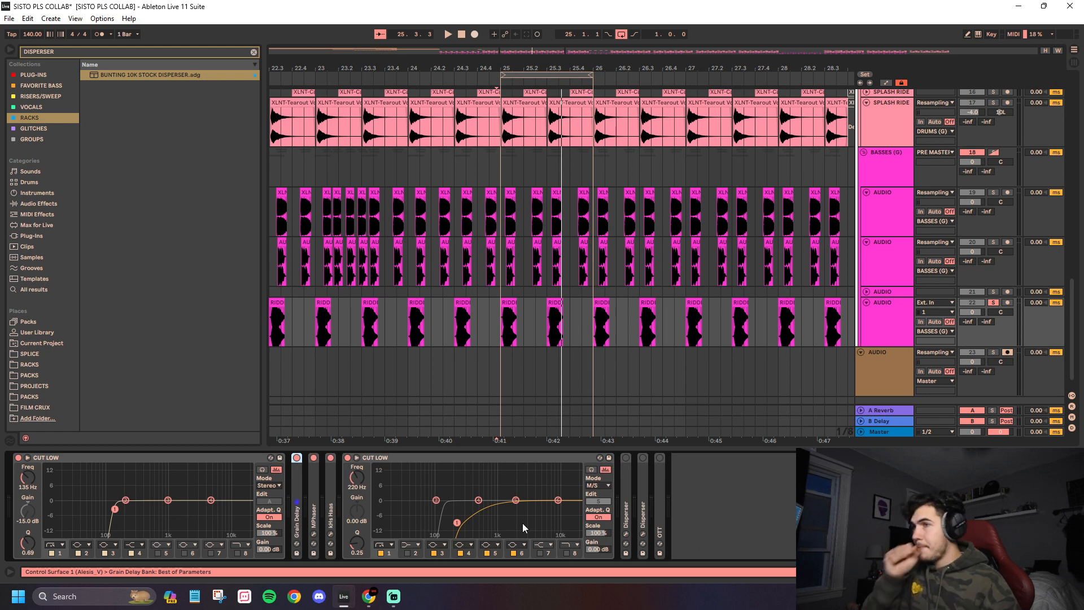
Step: Examine the second CUT LOW EQ's M/S mode by comparing its mid and side curves, leaving the side curve shown
{"action": "left_click", "coordinate": [602, 486]}
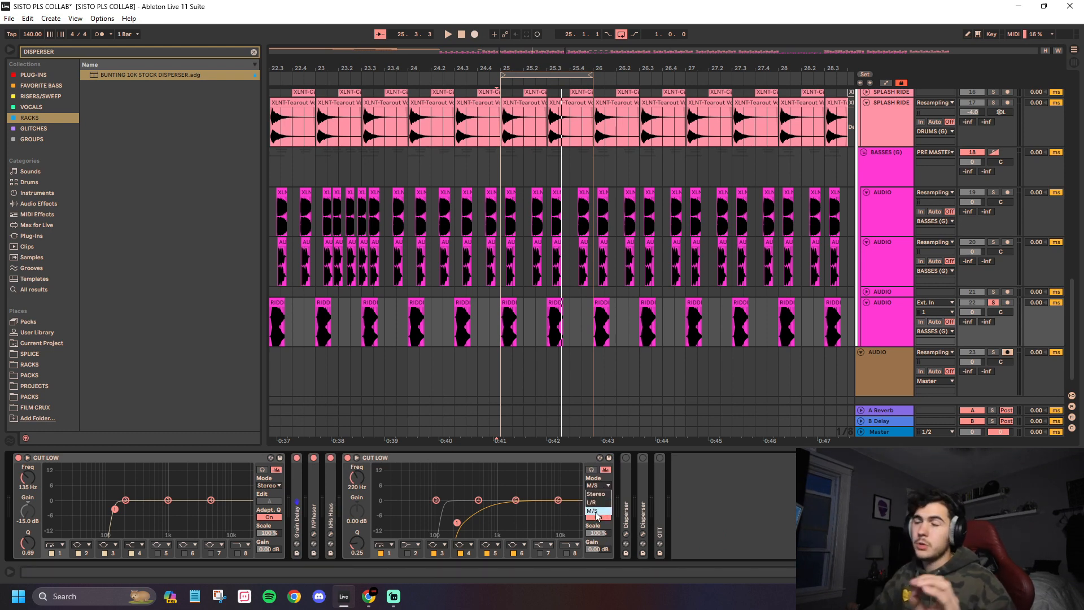
{"action": "left_click", "coordinate": [594, 511]}
{"action": "left_click", "coordinate": [600, 503]}
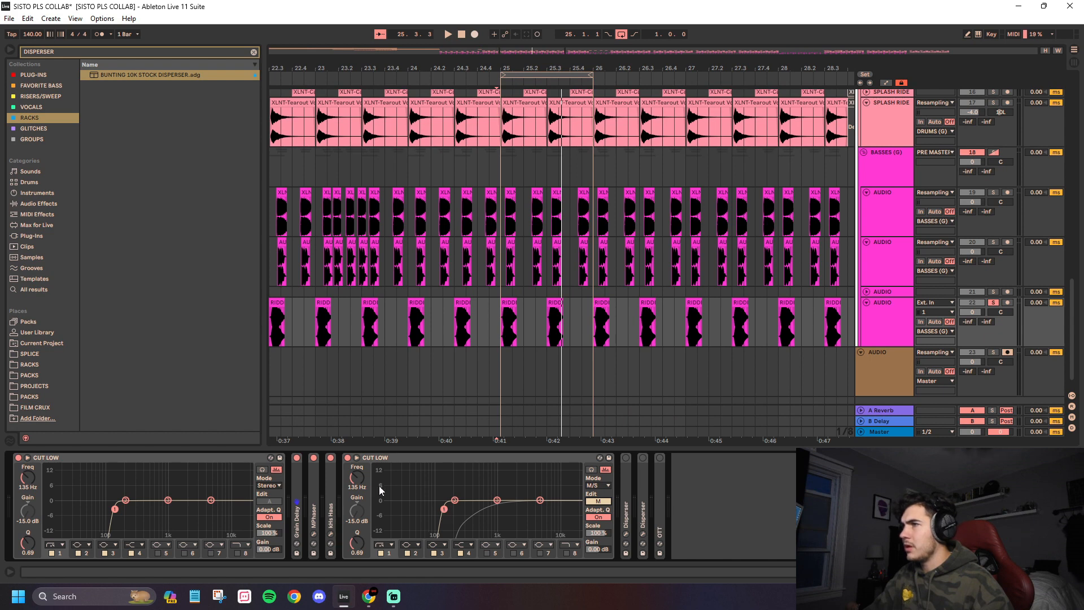
{"action": "left_click", "coordinate": [597, 502]}
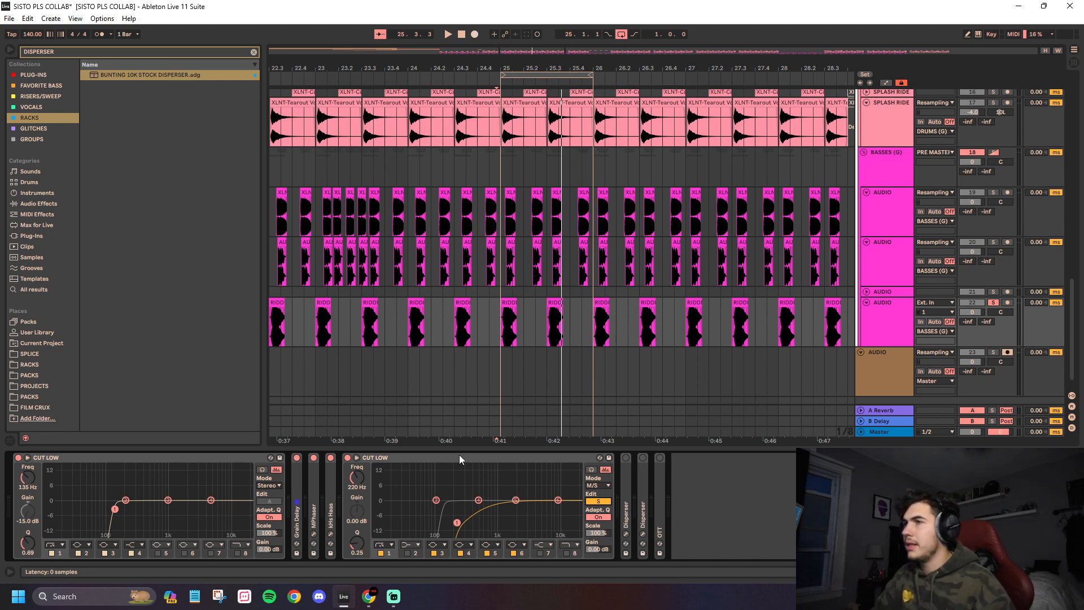
Step: Unfold Grain Delay and fold the second CUT LOW EQ
{"action": "double_click", "coordinate": [293, 486]}
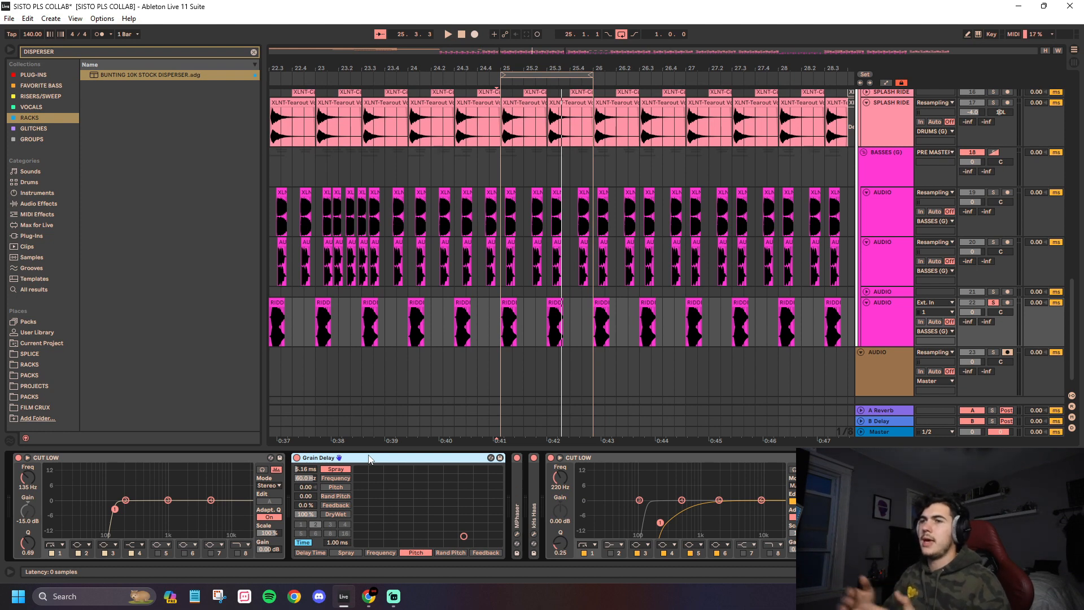
{"action": "left_click", "coordinate": [624, 462]}
{"action": "double_click", "coordinate": [619, 462]}
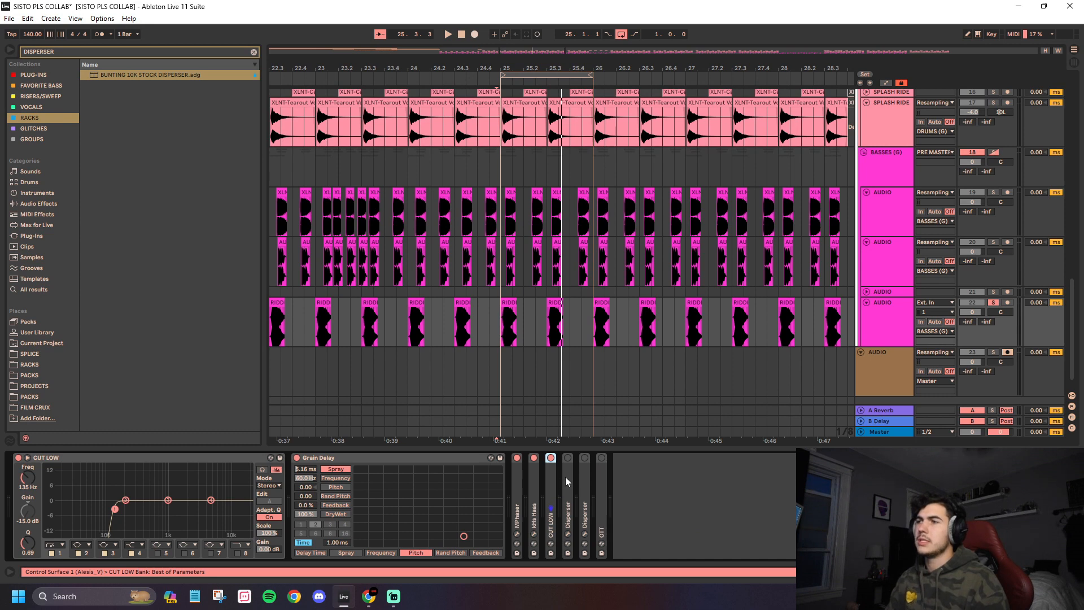
Step: Reactivate both Dispersers and OTT one after another, auditioning each in the loop, and fold Grain Delay
{"action": "left_click", "coordinate": [567, 478]}
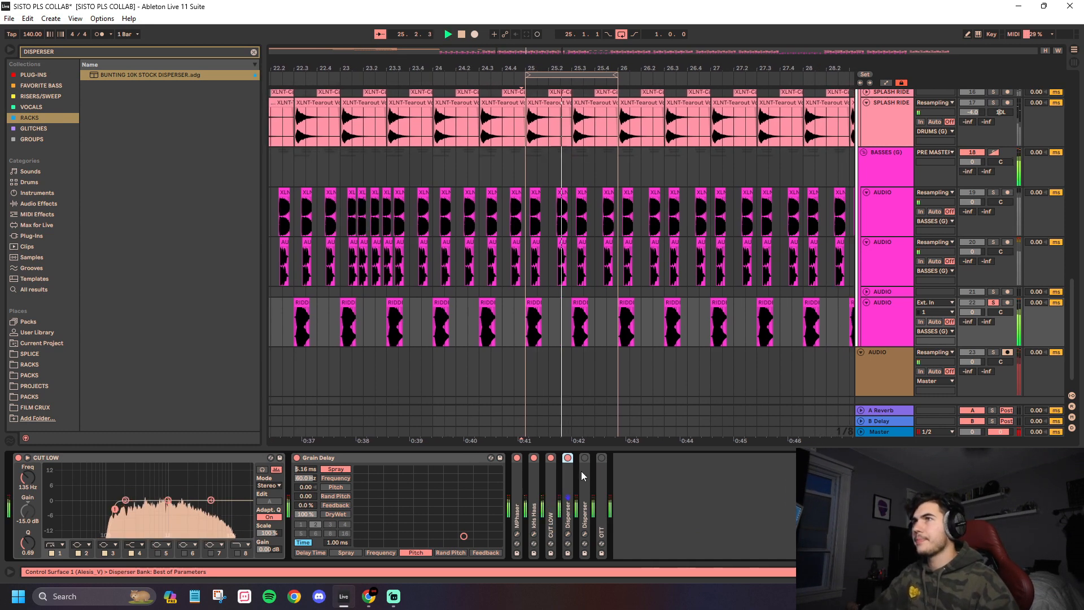
{"action": "left_click", "coordinate": [588, 478]}
{"action": "key", "text": "0"}
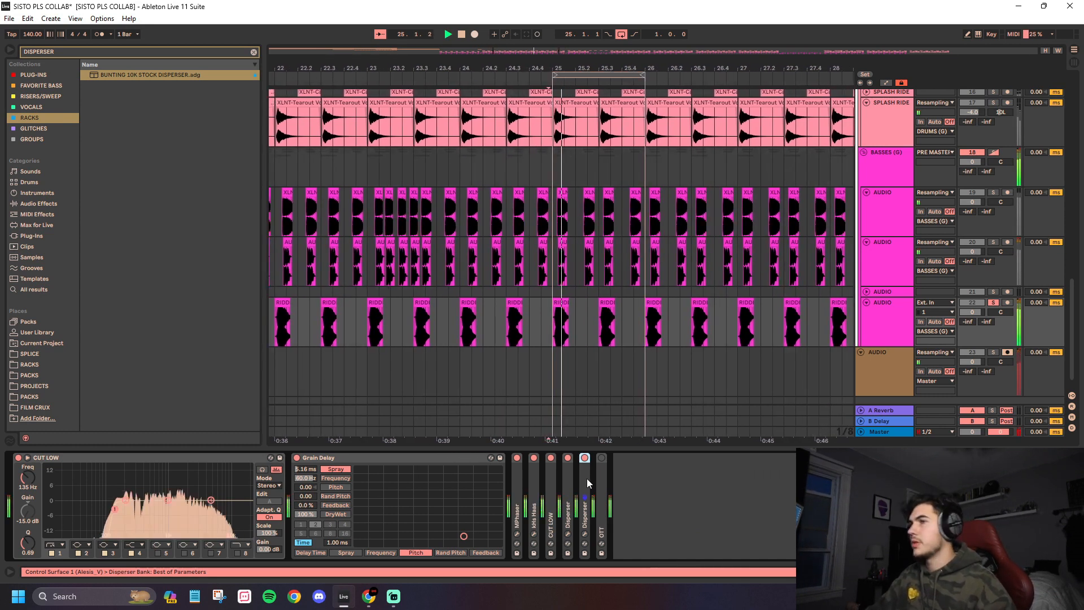
{"action": "left_click", "coordinate": [598, 476]}
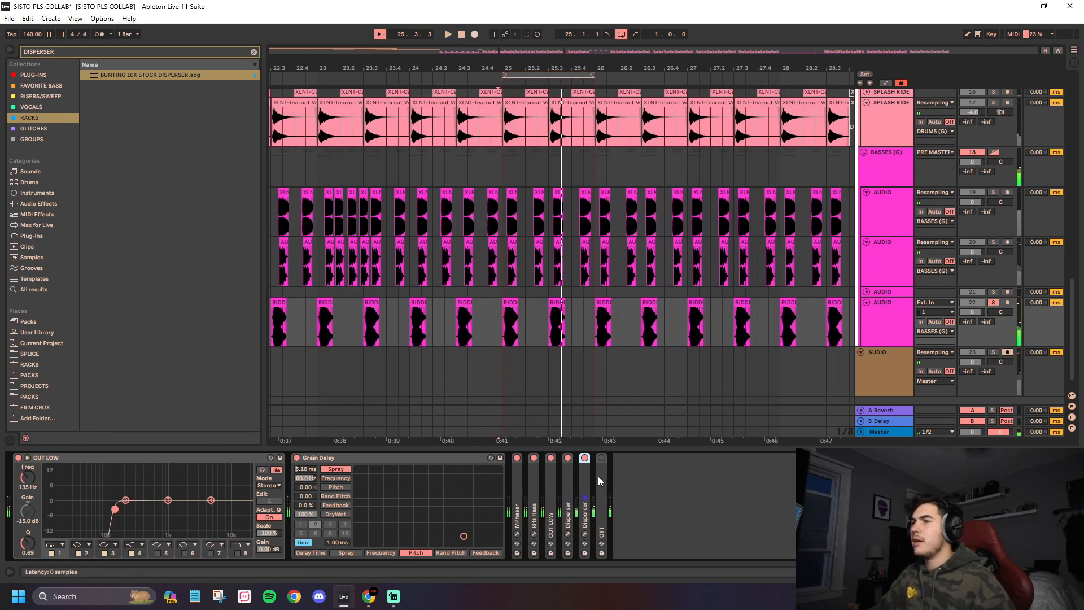
{"action": "key", "text": "0"}
{"action": "double_click", "coordinate": [343, 460]}
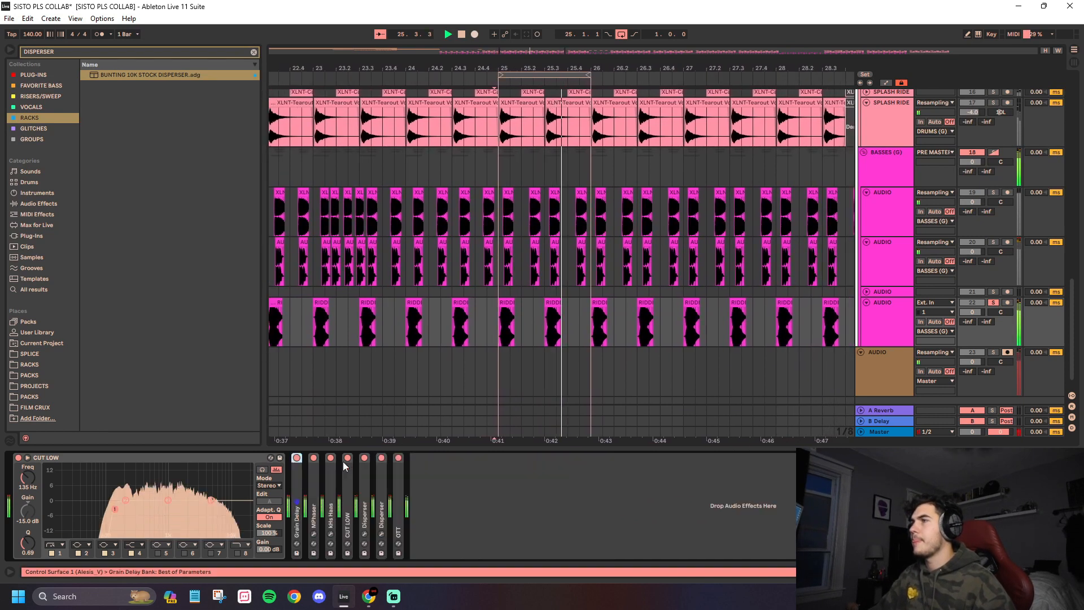
Step: Turn off the riddim track's solo and the arrangement loop, and play the full mix from bar 31
{"action": "left_click", "coordinate": [1000, 299]}
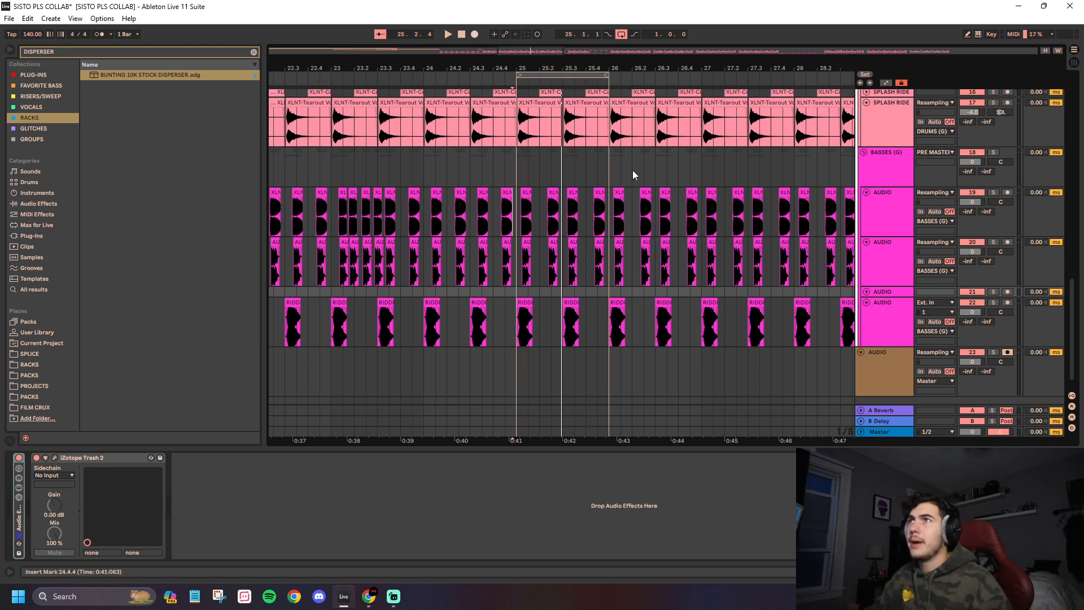
{"action": "left_click", "coordinate": [622, 34]}
{"action": "scroll", "coordinate": [590, 173], "scroll_direction": "down", "scroll_amount": 5}
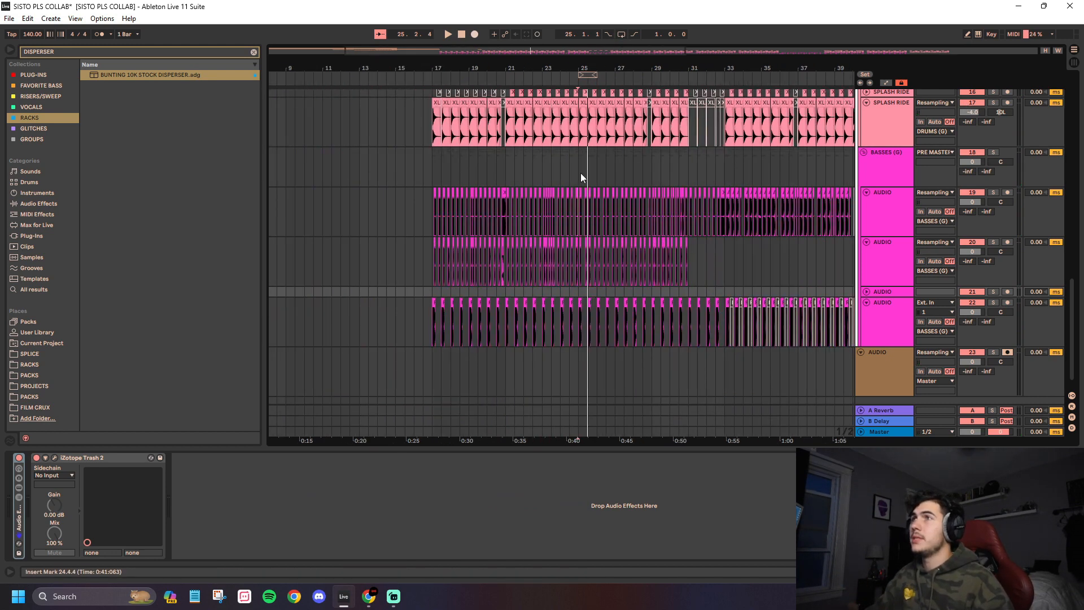
{"action": "left_click", "coordinate": [709, 167]}
{"action": "scroll", "coordinate": [753, 269], "scroll_direction": "up", "scroll_amount": 5}
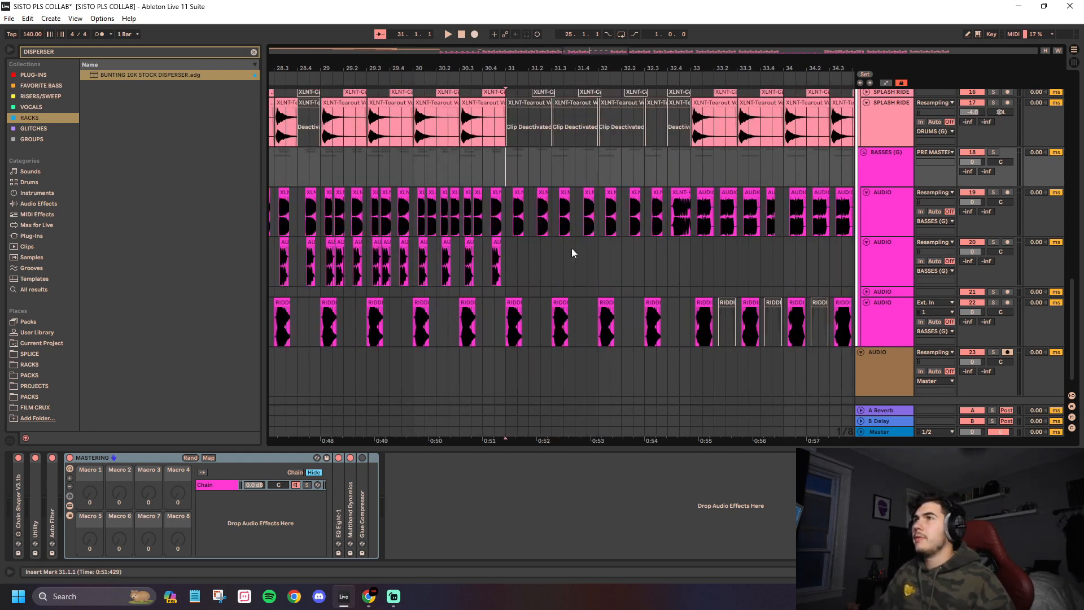
{"action": "key", "text": "space"}
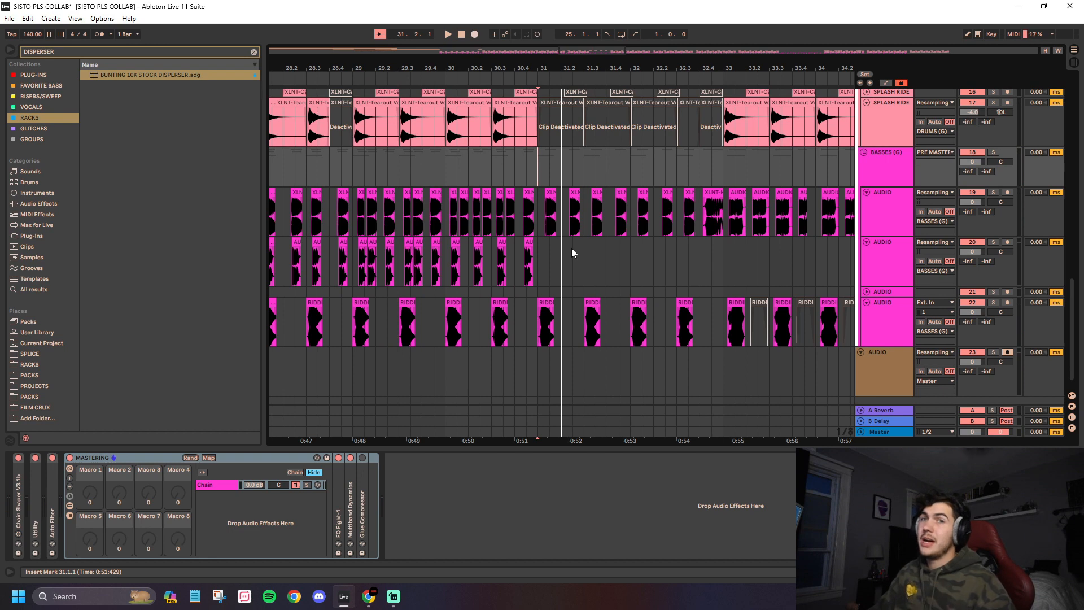
Step: Play the full mix from 32.4.1 to hear the fill leading into bar 33
{"action": "left_click", "coordinate": [700, 170]}
{"action": "key", "text": "space"}
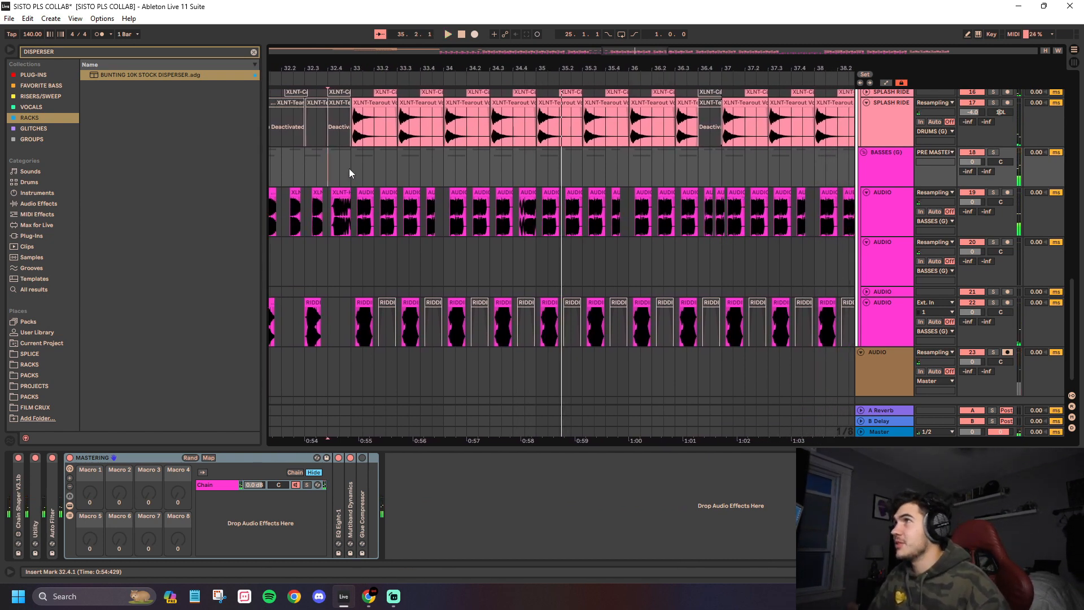
{"action": "key", "text": "space"}
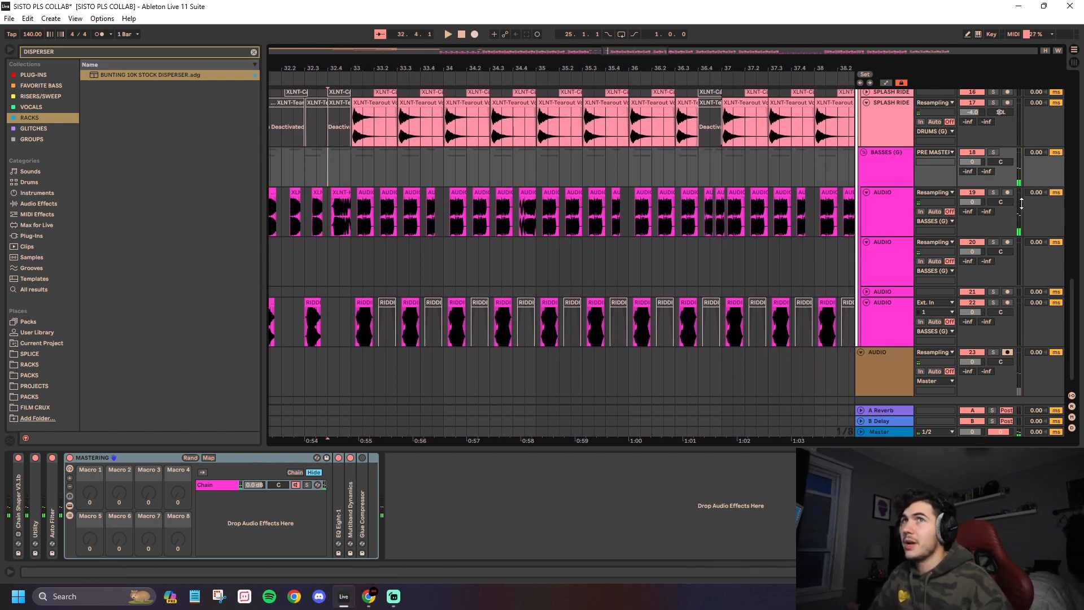
Step: Solo track 19 and audition its XLNT-Halloween bass one-shot at 32.4 while exploring the clip's Texture Grain Size
{"action": "left_click", "coordinate": [333, 227]}
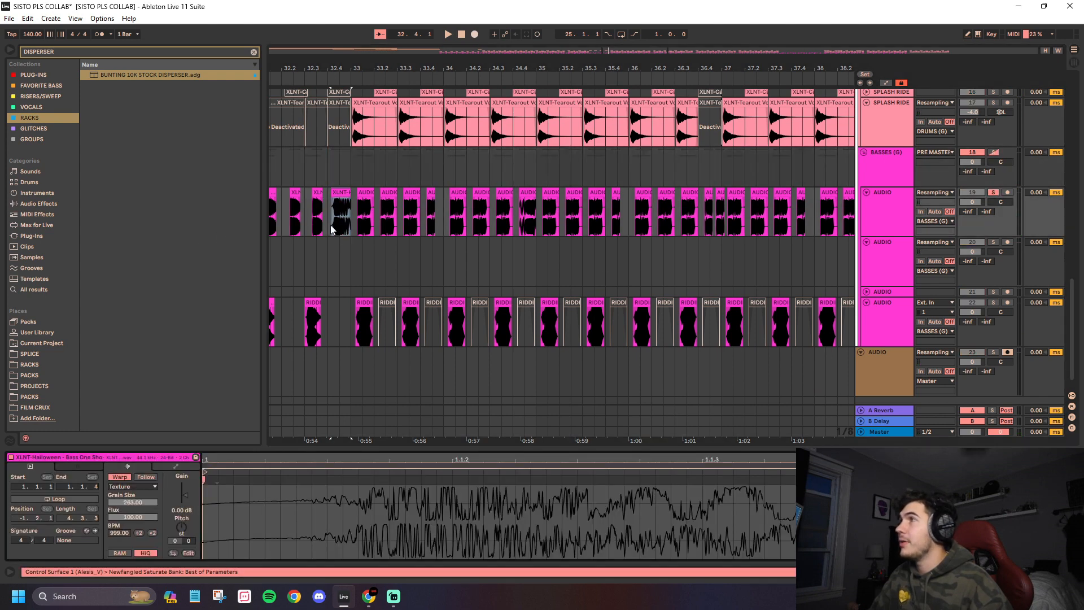
{"action": "scroll", "coordinate": [332, 228], "scroll_direction": "up", "scroll_amount": 5}
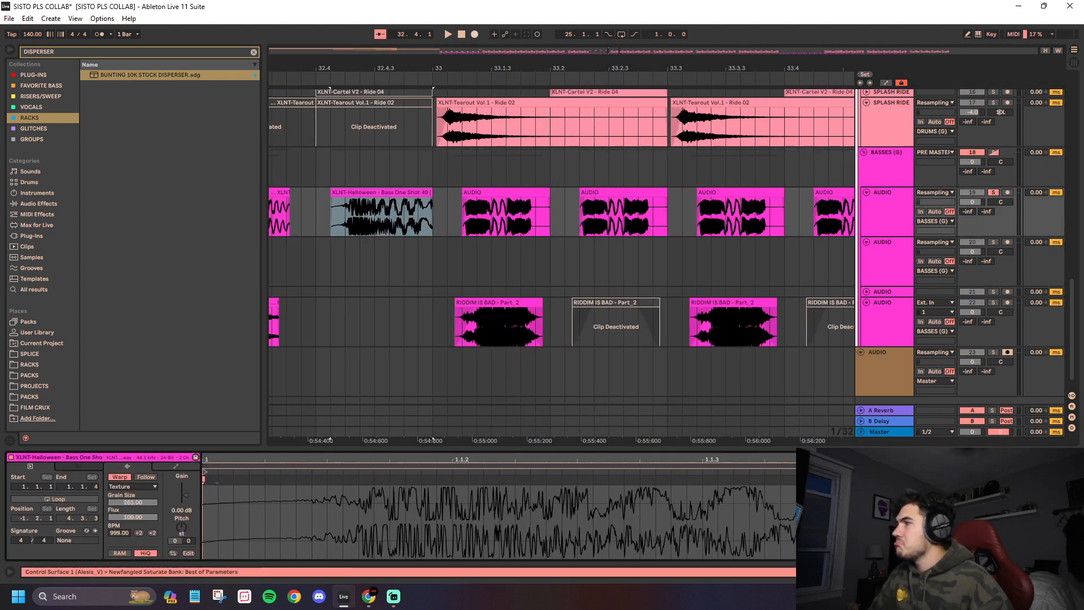
{"action": "key", "text": "space"}
{"action": "key", "text": "space"}
{"action": "key", "text": "space"}
{"action": "key", "text": "space"}
{"action": "left_click_drag", "start_coordinate": [138, 502], "coordinate": [140, 441]}
{"action": "key", "text": "space"}
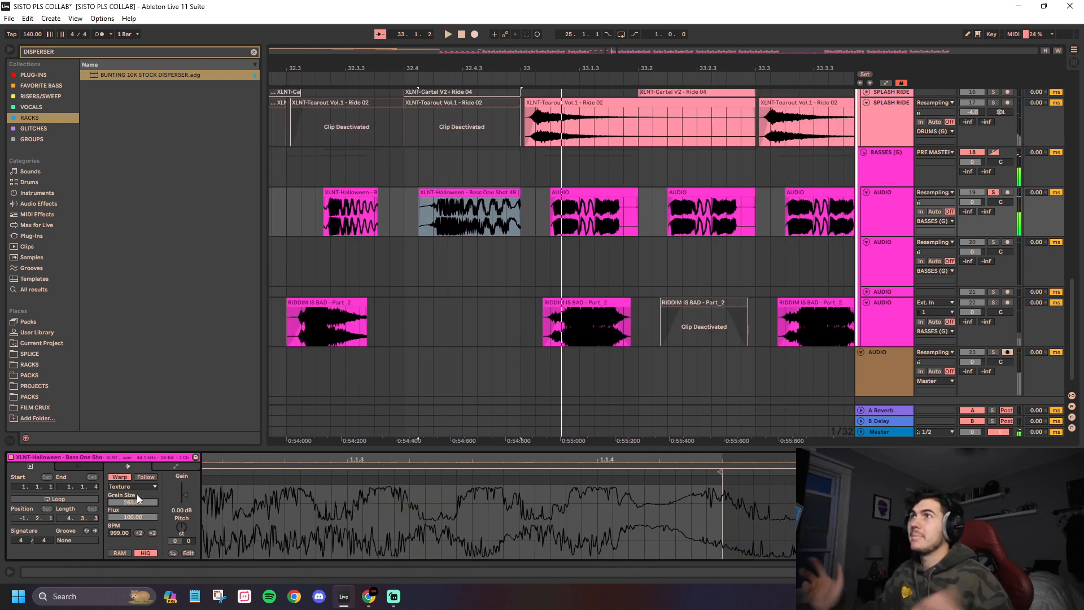
Step: Toggle track 19's solo off and on, and replay the stretched one-shot repeatedly while trying its Grain Size control
{"action": "left_click", "coordinate": [993, 193]}
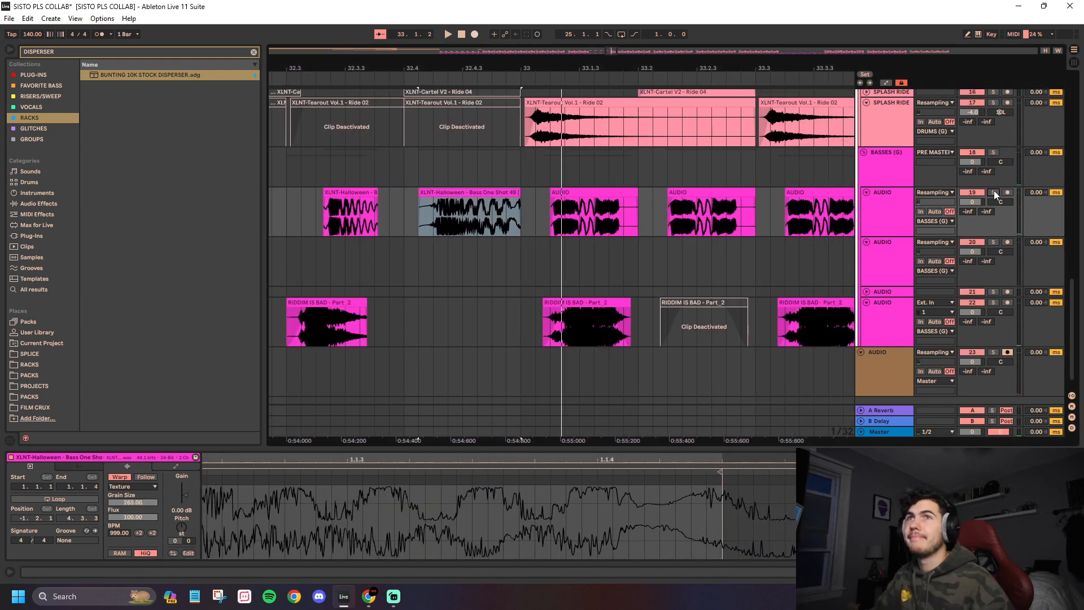
{"action": "left_click", "coordinate": [993, 193]}
{"action": "key", "text": "space"}
{"action": "key", "text": "space"}
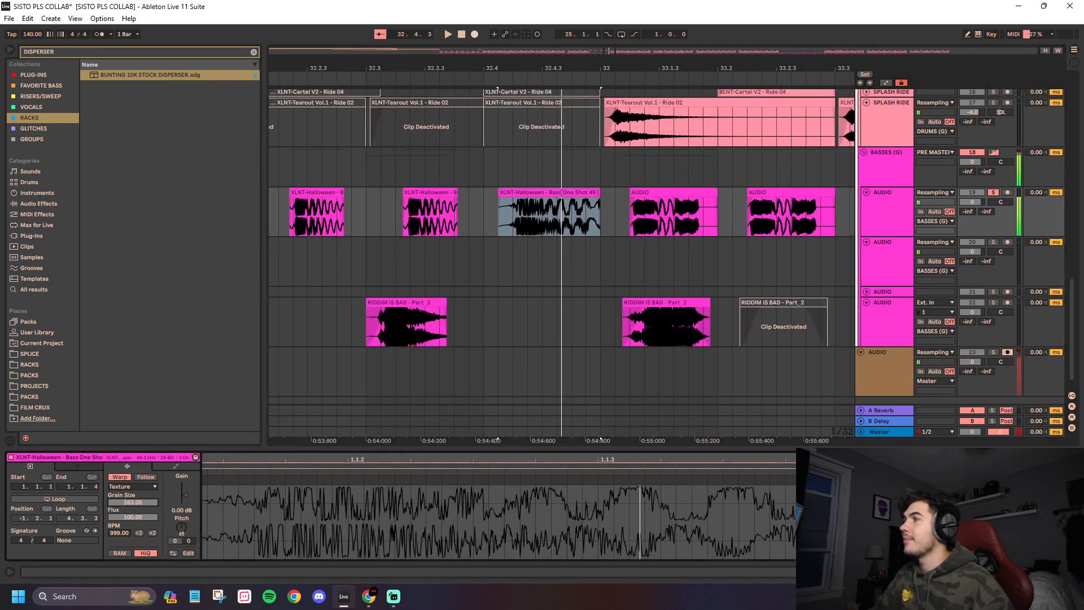
{"action": "key", "text": "space"}
{"action": "mouse_move", "coordinate": [129, 502]}
{"action": "left_mouse_down"}
{"action": "mouse_move", "coordinate": [130, 520]}
{"action": "mouse_move", "coordinate": [146, 503]}
{"action": "left_mouse_up"}
{"action": "key", "text": "space"}
{"action": "key", "text": "space"}
{"action": "key", "text": "space"}
{"action": "key", "text": "space"}
{"action": "key", "text": "space"}
{"action": "key", "text": "space"}
{"action": "key", "text": "space"}
{"action": "key", "text": "space"}
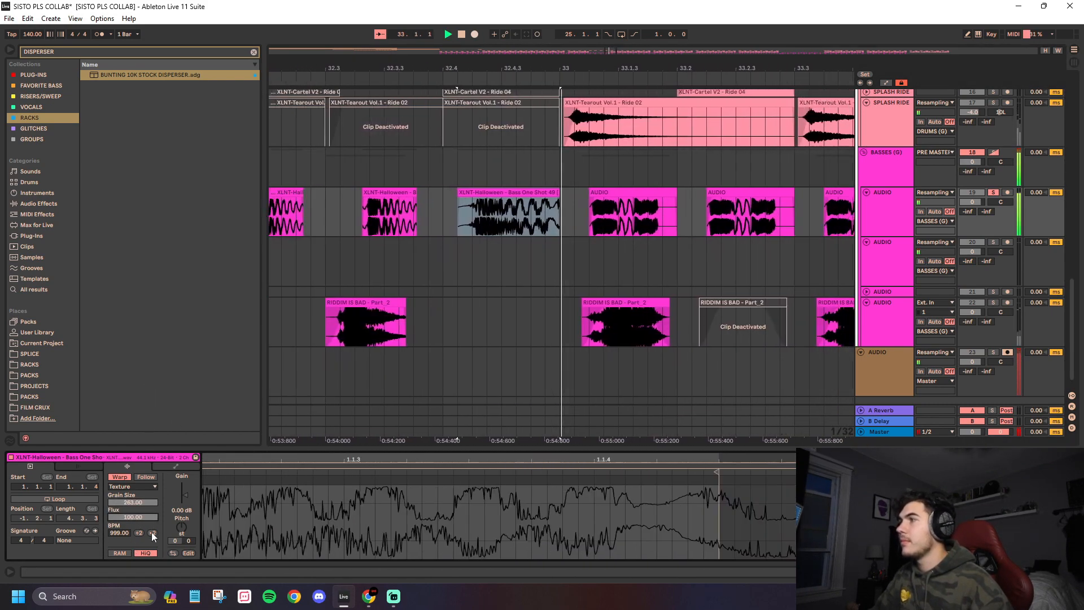
Step: Compare the Tones warp mode with Texture on the stretched one-shot, ending on Texture with a Grain Size of 263
{"action": "key", "text": "space"}
{"action": "left_click", "coordinate": [138, 486]}
{"action": "left_click", "coordinate": [130, 501]}
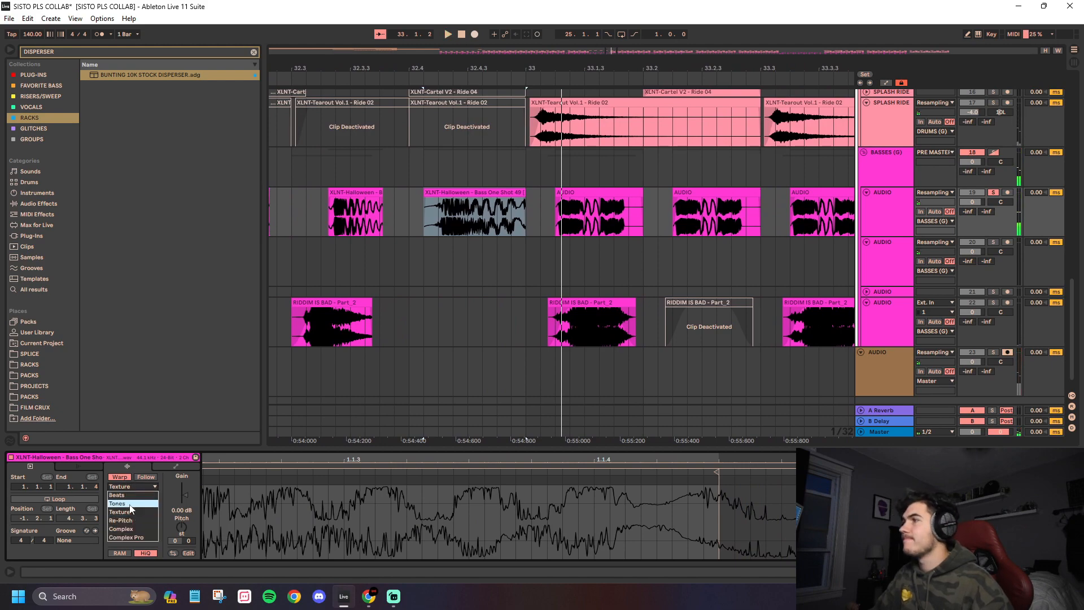
{"action": "key", "text": "space"}
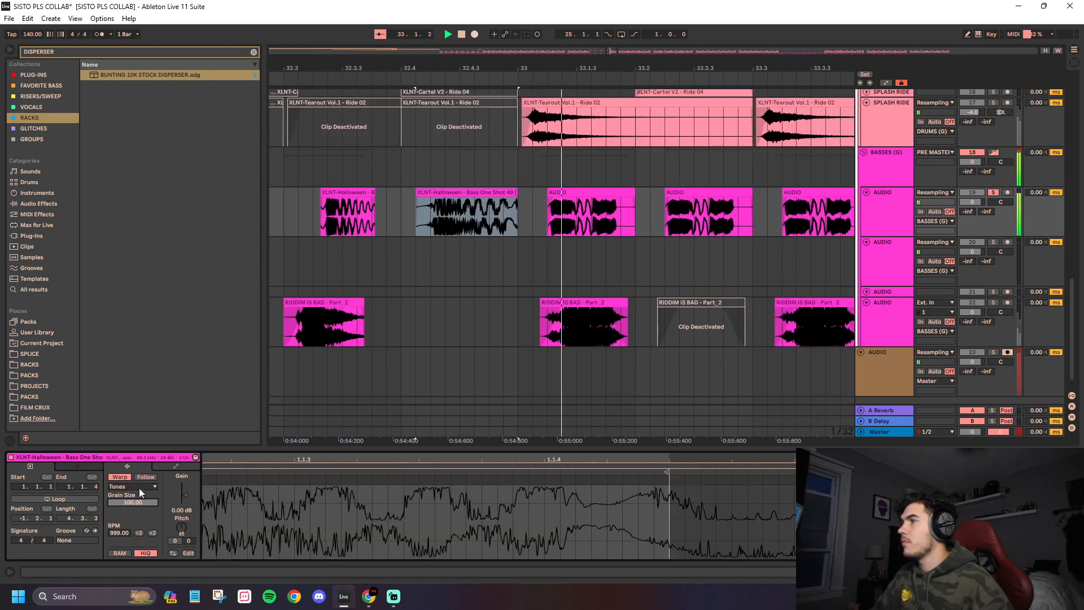
{"action": "left_click", "coordinate": [138, 487]}
{"action": "left_click", "coordinate": [120, 511]}
{"action": "key", "text": "space"}
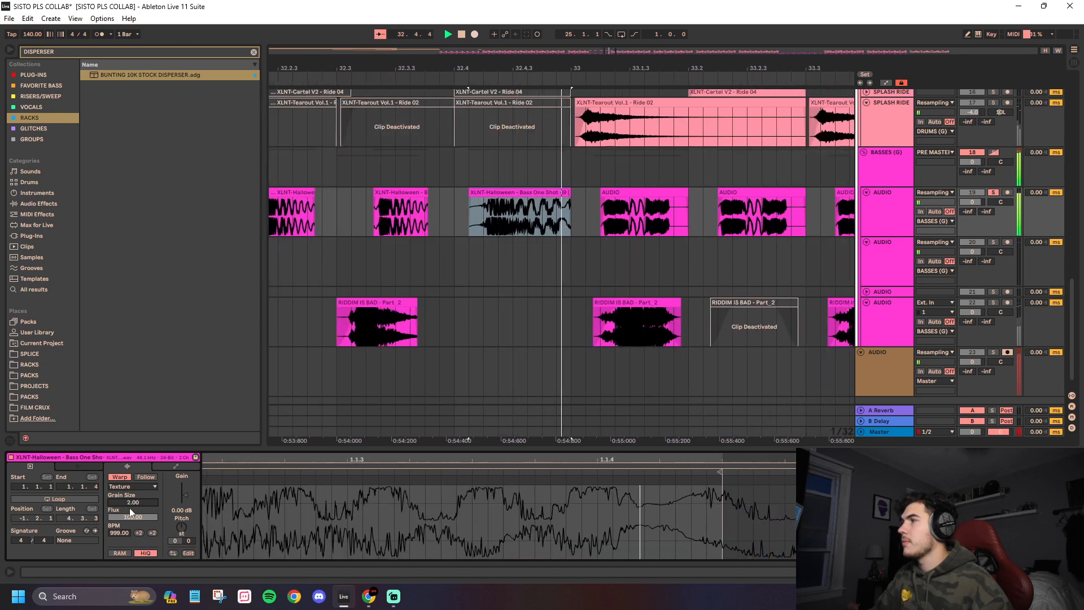
{"action": "key", "text": "space"}
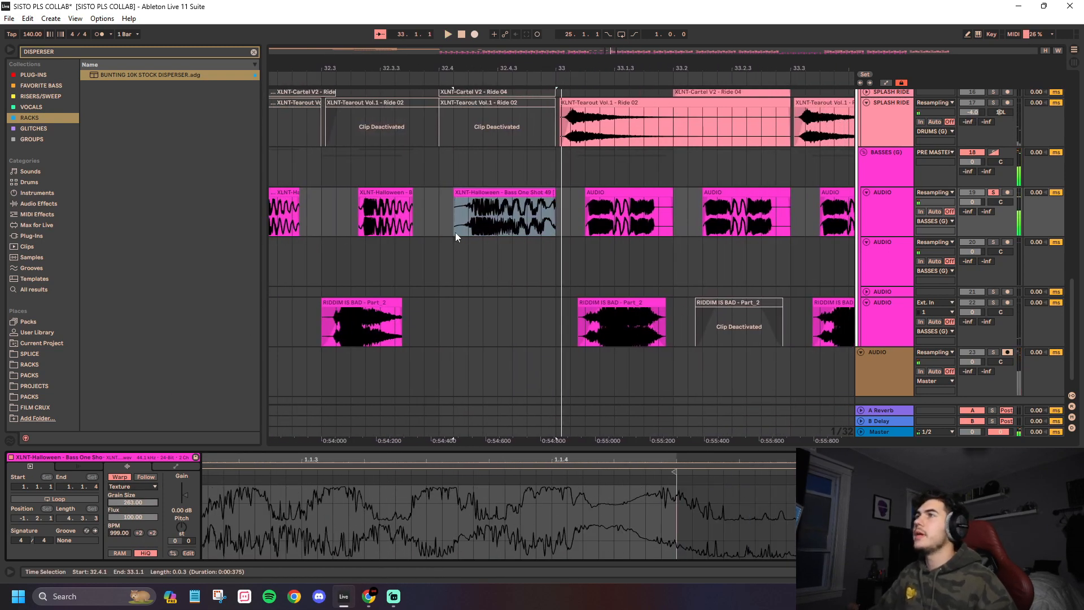
Step: Copy the unstretched bass one-shot preceding the fill on track 19 onto track 20, directly beneath the stretched clip
{"action": "left_click", "coordinate": [404, 207]}
{"action": "key", "text": "ctrl+c"}
{"action": "left_click", "coordinate": [453, 265]}
{"action": "key", "text": "ctrl+v"}
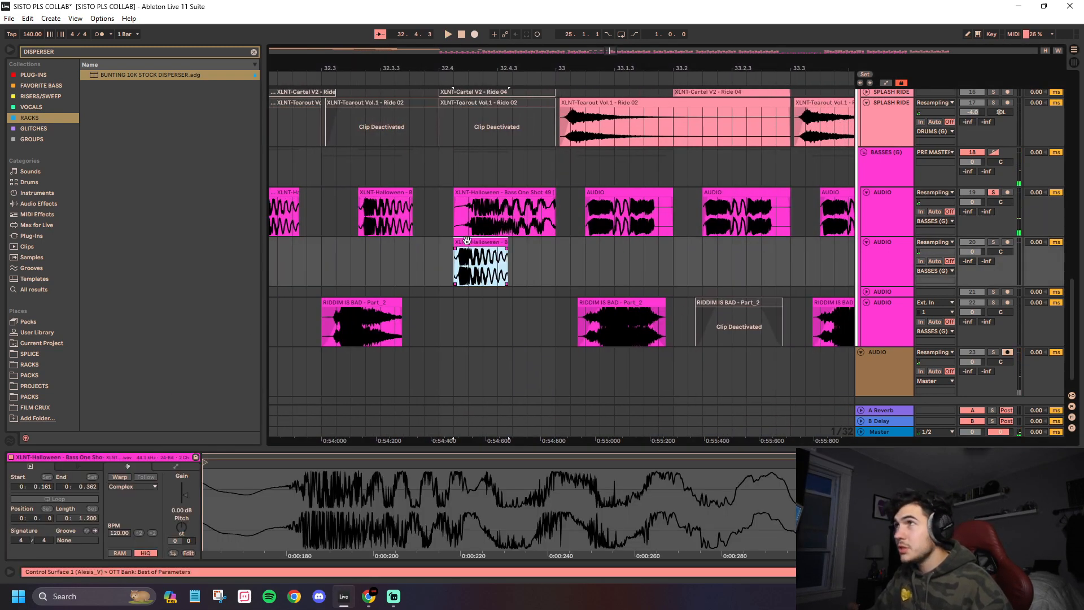
Step: Enable Warp in Texture mode on the copied one-shot and stretch it to match the length of the clip above
{"action": "right_click", "coordinate": [469, 277]}
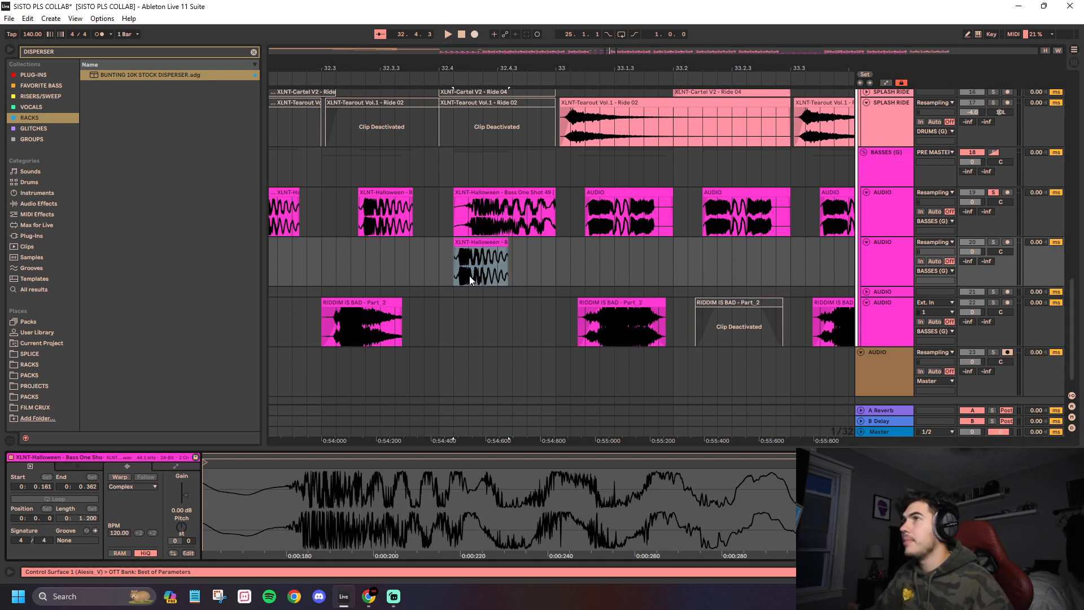
{"action": "left_click", "coordinate": [119, 477]}
{"action": "left_click", "coordinate": [117, 486]}
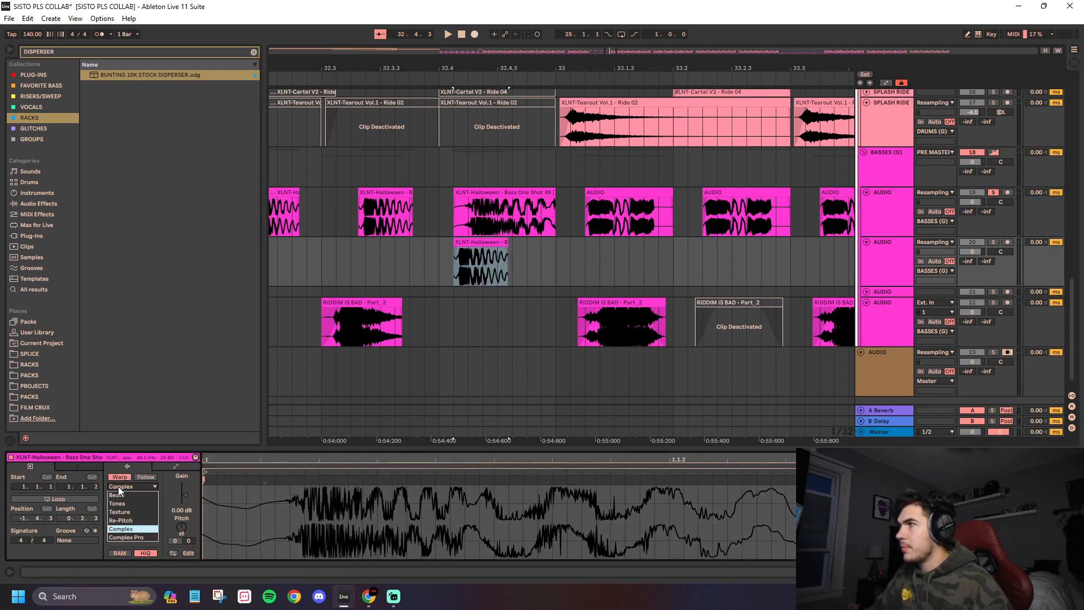
{"action": "left_click", "coordinate": [118, 513]}
{"action": "left_click_drag", "start_coordinate": [504, 242], "coordinate": [555, 243]}
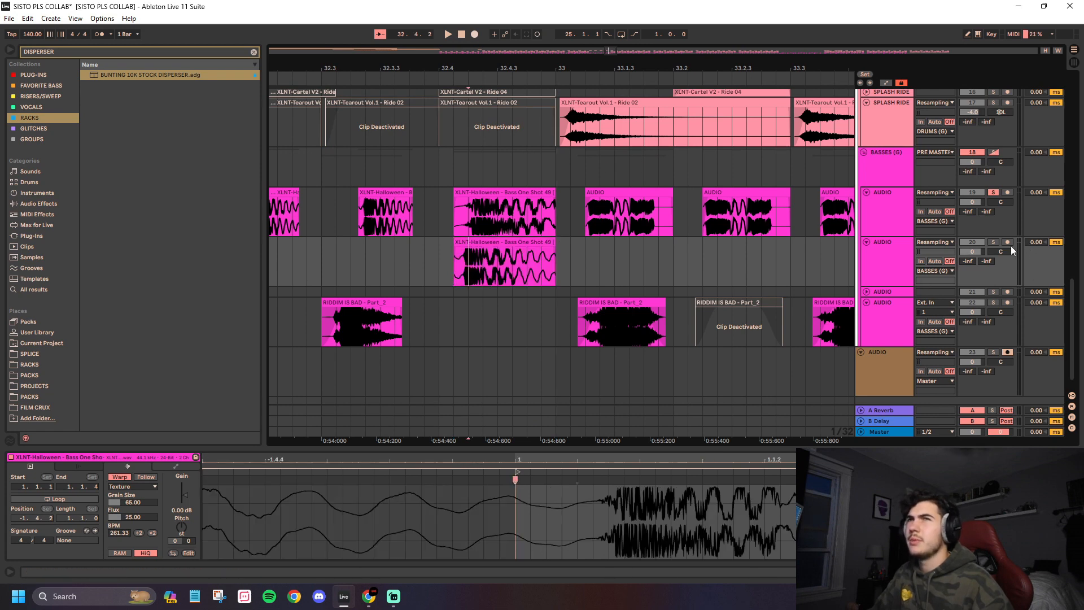
Step: Solo track 20, set the copied clip's Grain Size to 263 and Flux to 100, and replay it
{"action": "left_click", "coordinate": [995, 242]}
{"action": "key", "text": "space"}
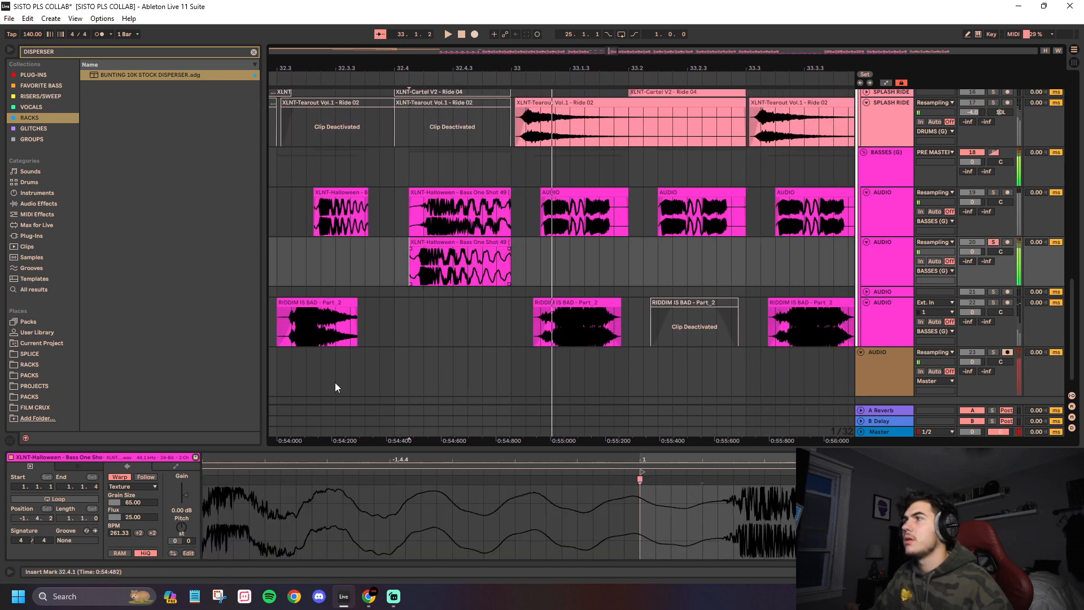
{"action": "left_click", "coordinate": [446, 242]}
{"action": "left_click_drag", "start_coordinate": [130, 502], "coordinate": [158, 516]}
{"action": "key", "text": "space"}
{"action": "key", "text": "space"}
{"action": "key", "text": "space"}
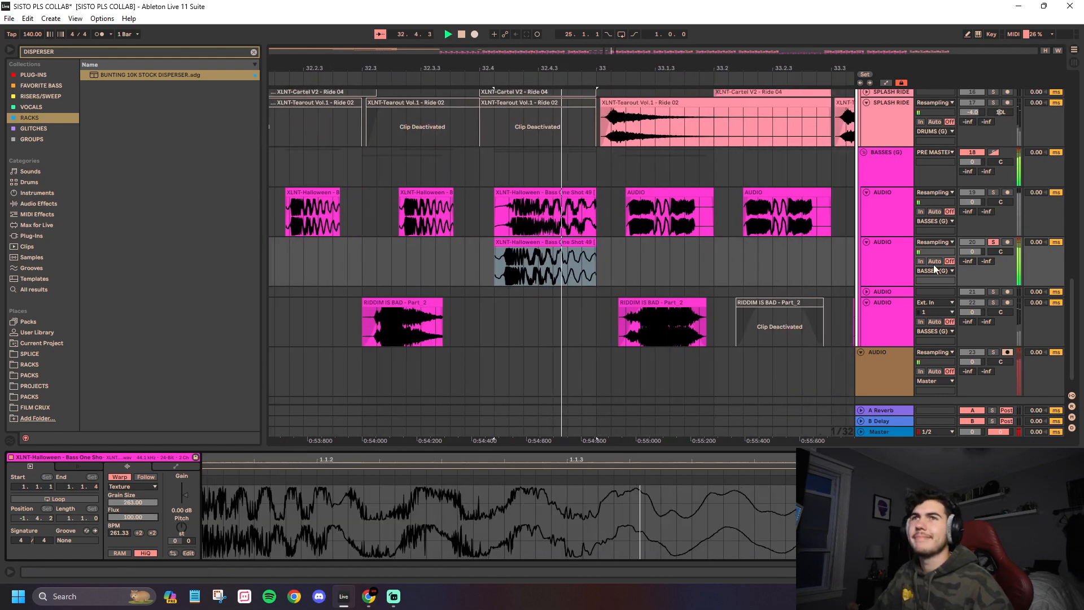
Step: Replay the soloed Texture-stretched copy of the bass one-shot on track 20
{"action": "key", "text": "space"}
{"action": "key", "text": "space"}
{"action": "key", "text": "space"}
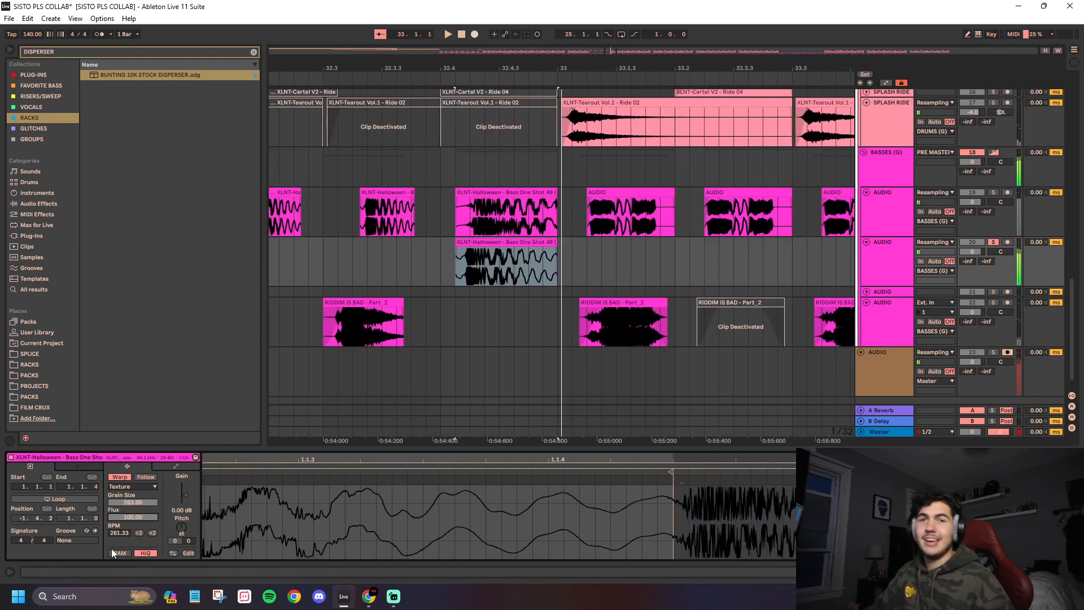
{"action": "left_click", "coordinate": [451, 269]}
{"action": "key", "text": "space"}
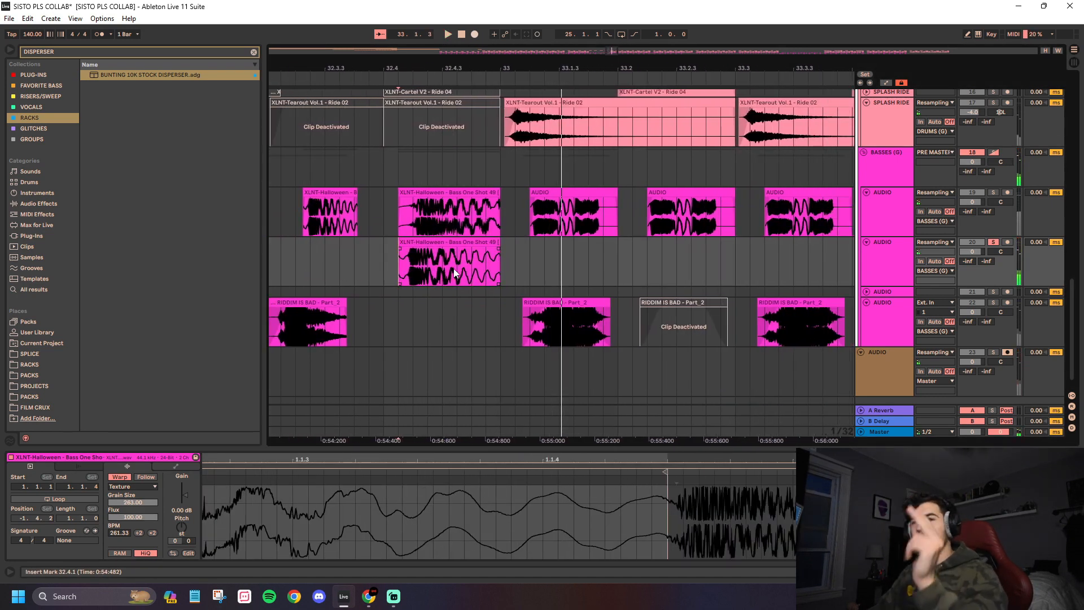
Step: Delete the copied one-shot from track 20, solo track 19, and undo the deletion
{"action": "left_click", "coordinate": [442, 241]}
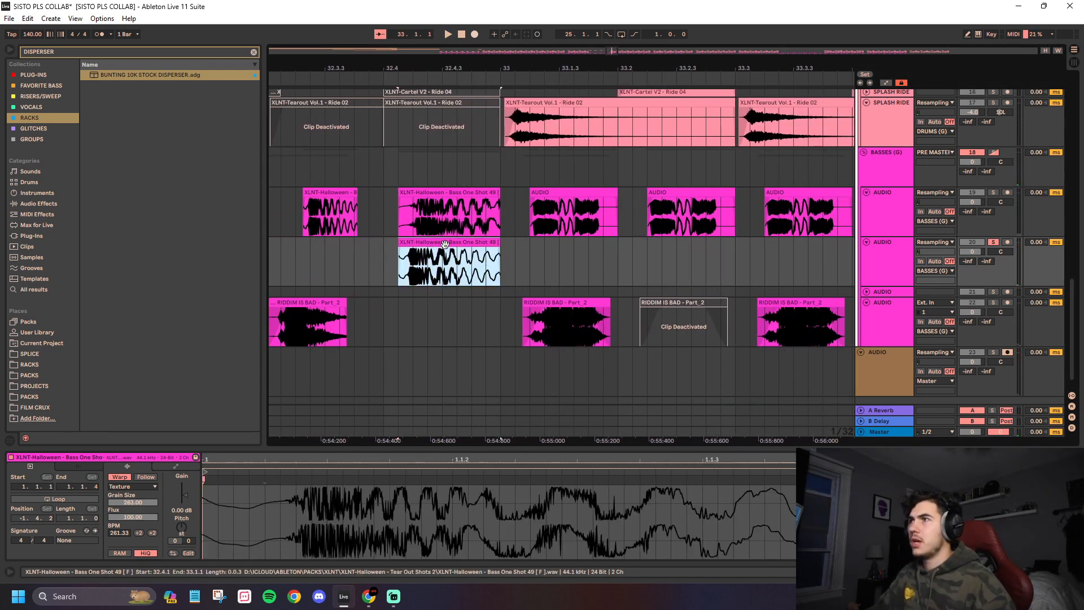
{"action": "key", "text": "Delete"}
{"action": "left_click", "coordinate": [400, 198]}
{"action": "left_click", "coordinate": [994, 194]}
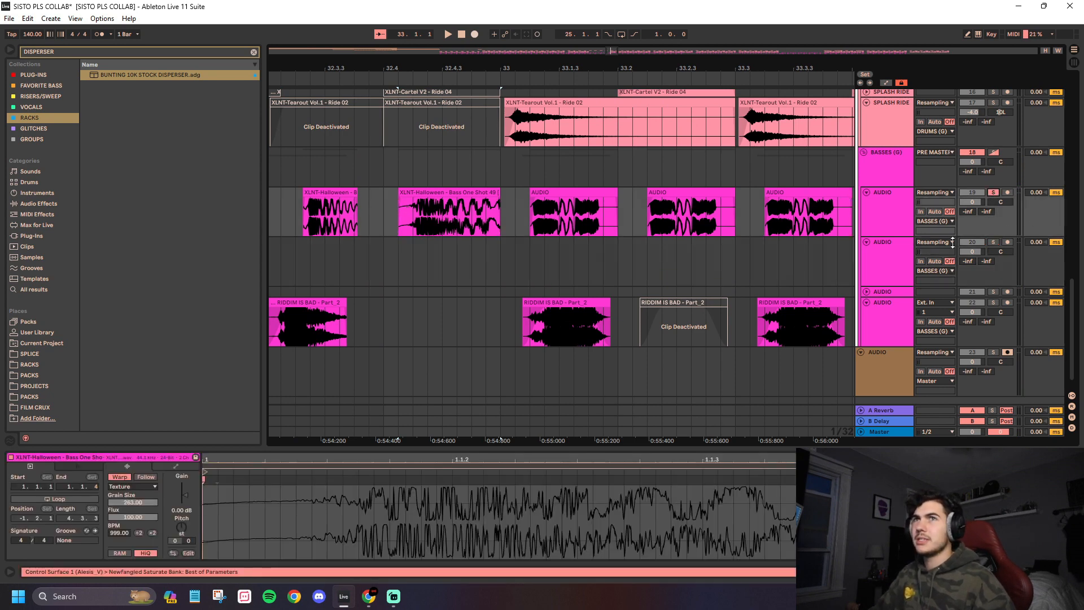
{"action": "key", "text": "ctrl+z"}
Step: Replace the original fill clip on track 19 with the stretched copy from track 20, and play it back
{"action": "left_click", "coordinate": [465, 201]}
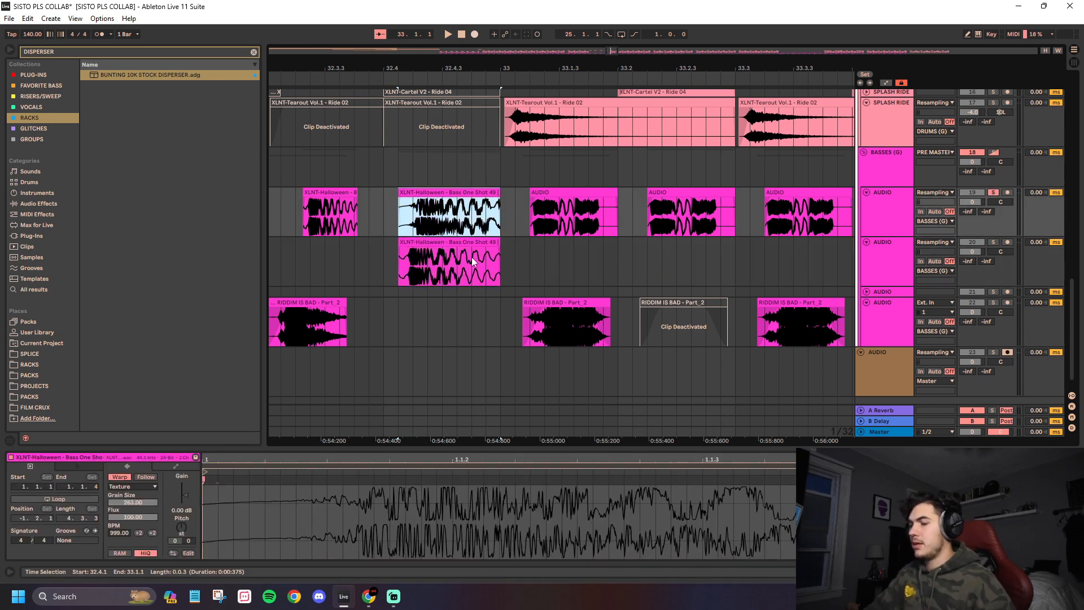
{"action": "key", "text": "Delete"}
{"action": "left_click_drag", "start_coordinate": [443, 241], "coordinate": [444, 192]}
{"action": "left_click", "coordinate": [387, 218]}
{"action": "key", "text": "space"}
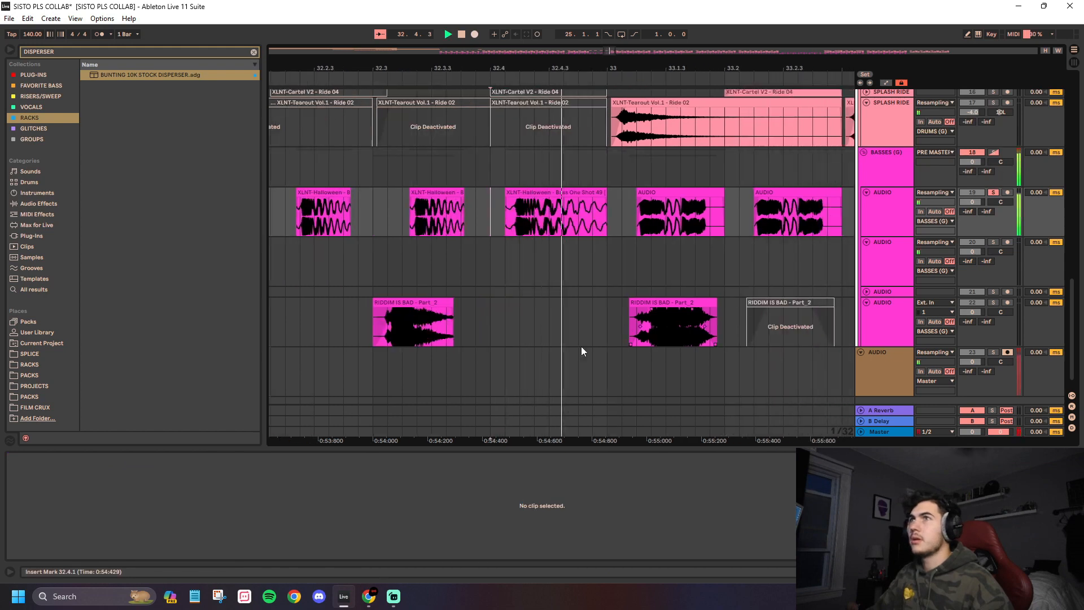
{"action": "key", "text": "space"}
{"action": "key", "text": "space"}
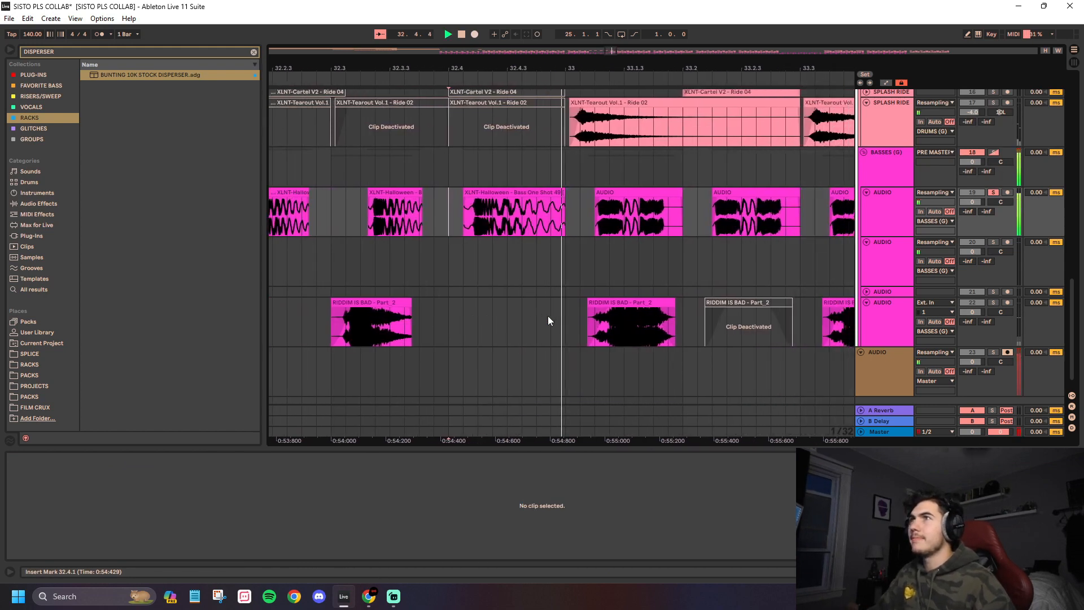
Step: Paste the preceding unwarped bass one-shot over the fill on track 19, enable Warp, and stretch it to end at bar 33
{"action": "left_click", "coordinate": [352, 203]}
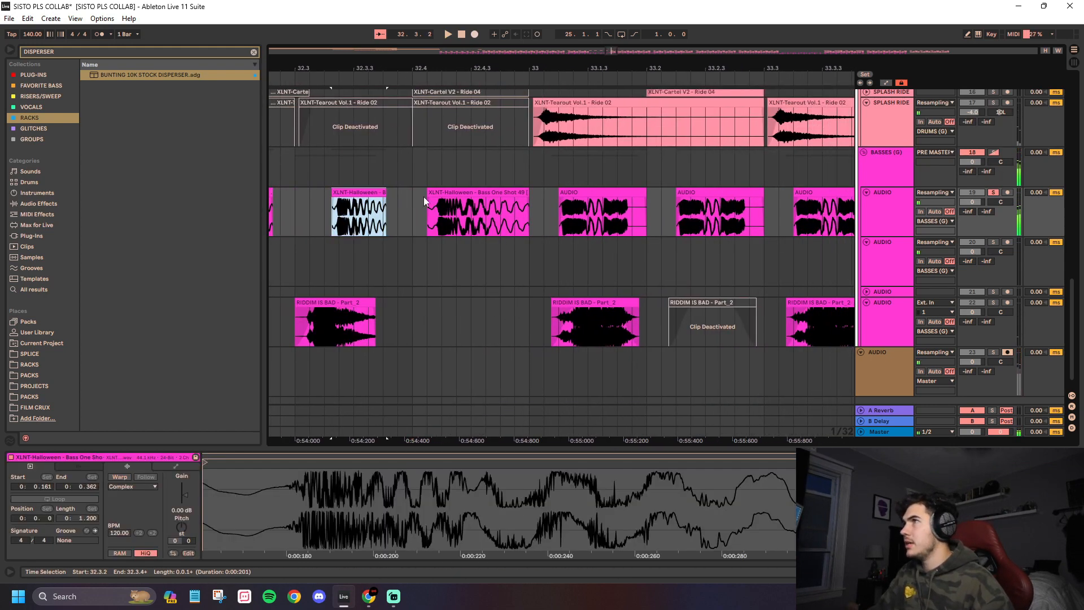
{"action": "left_click", "coordinate": [436, 194]}
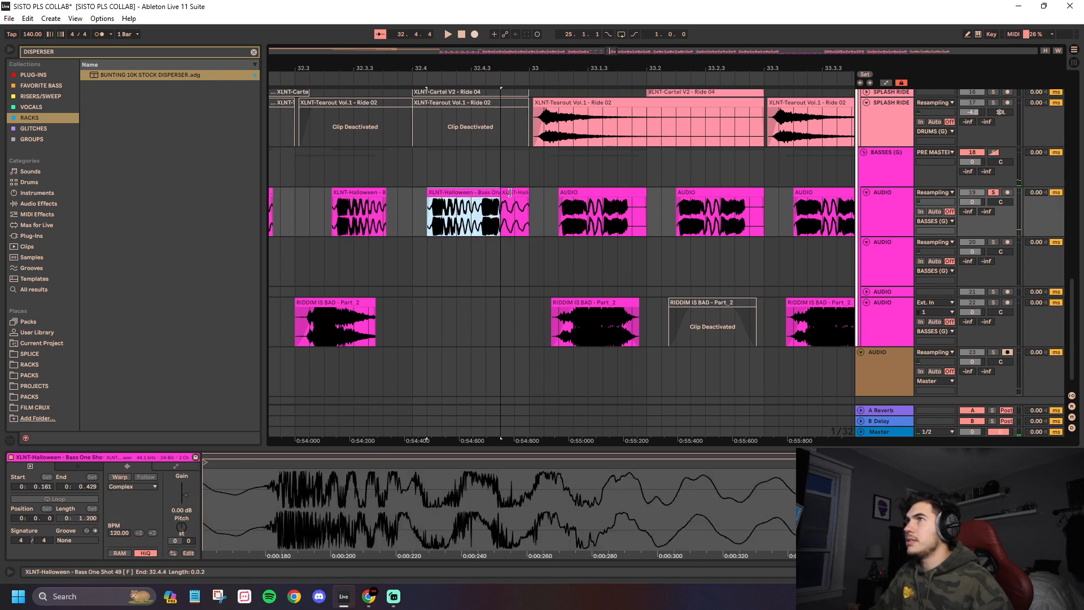
{"action": "left_click_drag", "start_coordinate": [521, 196], "coordinate": [467, 195]}
{"action": "key", "text": "ctrl+z"}
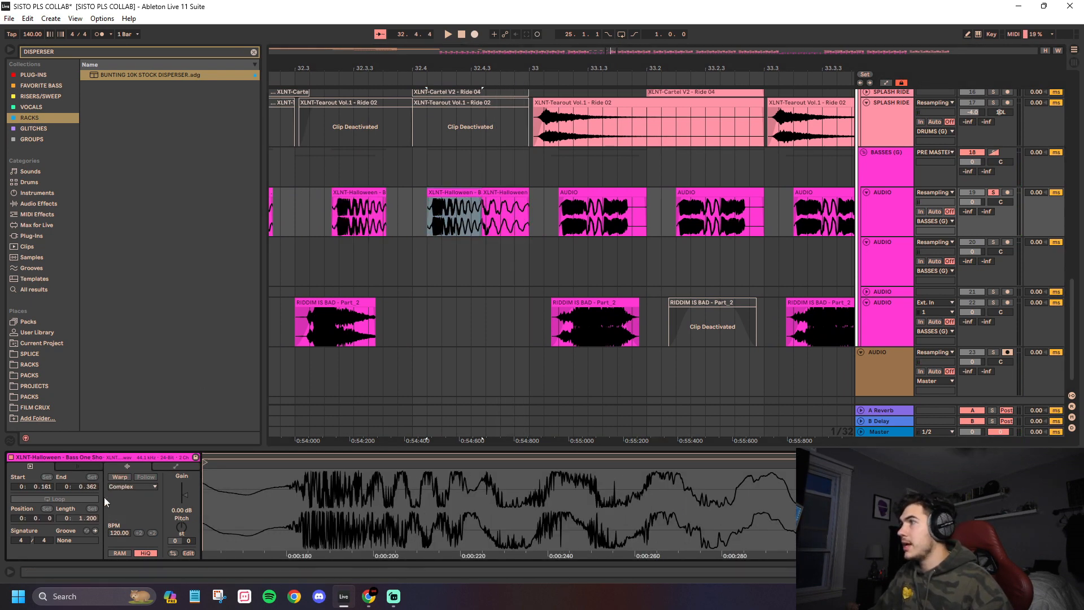
{"action": "left_click", "coordinate": [120, 476]}
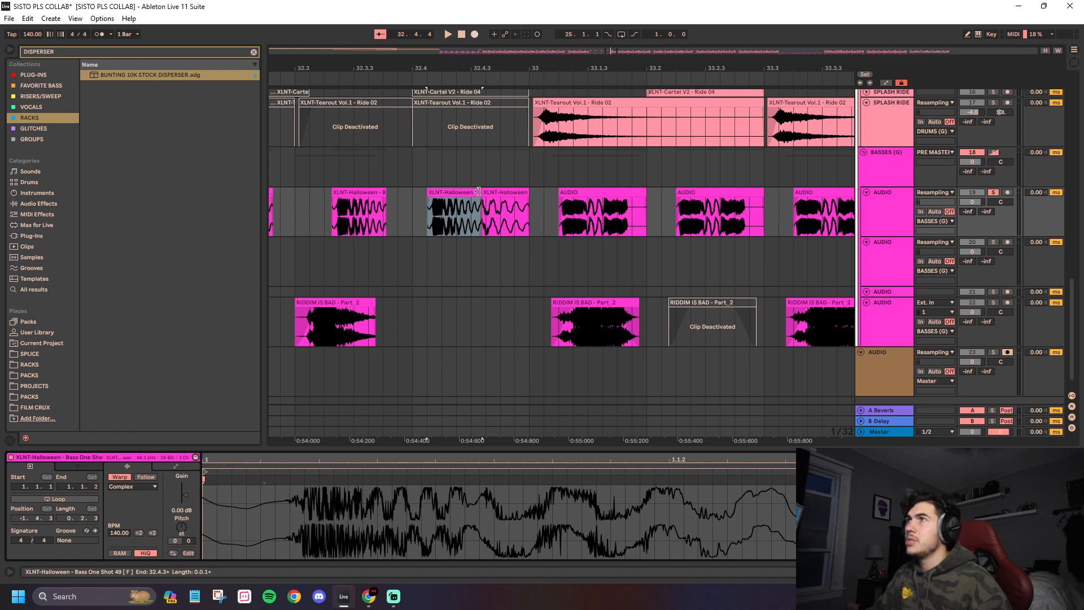
{"action": "left_click_drag", "start_coordinate": [477, 192], "coordinate": [528, 192]}
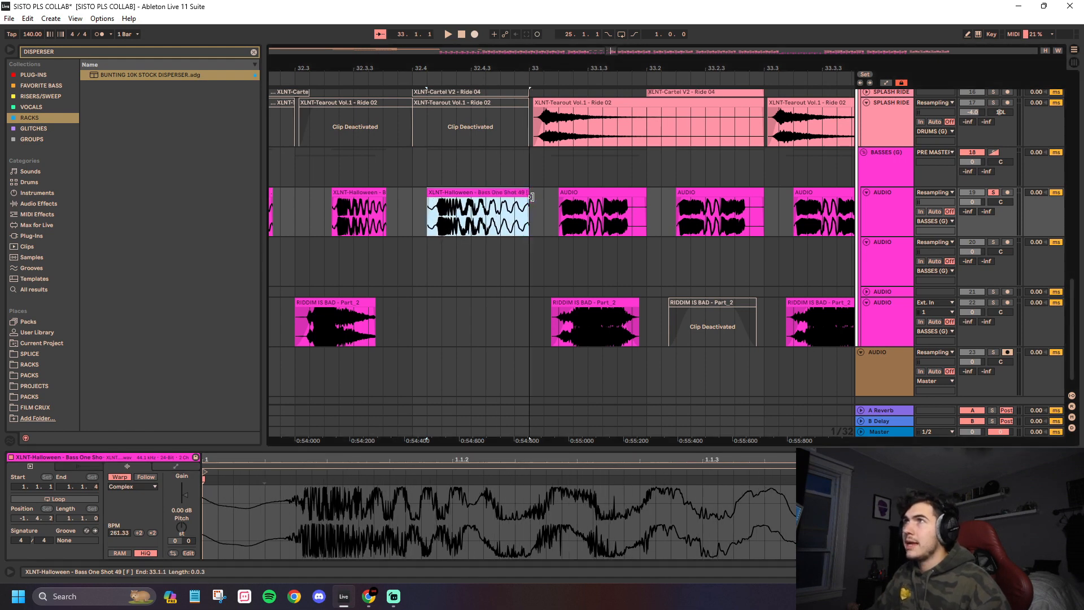
{"action": "left_click", "coordinate": [432, 223]}
{"action": "double_click", "coordinate": [475, 190]}
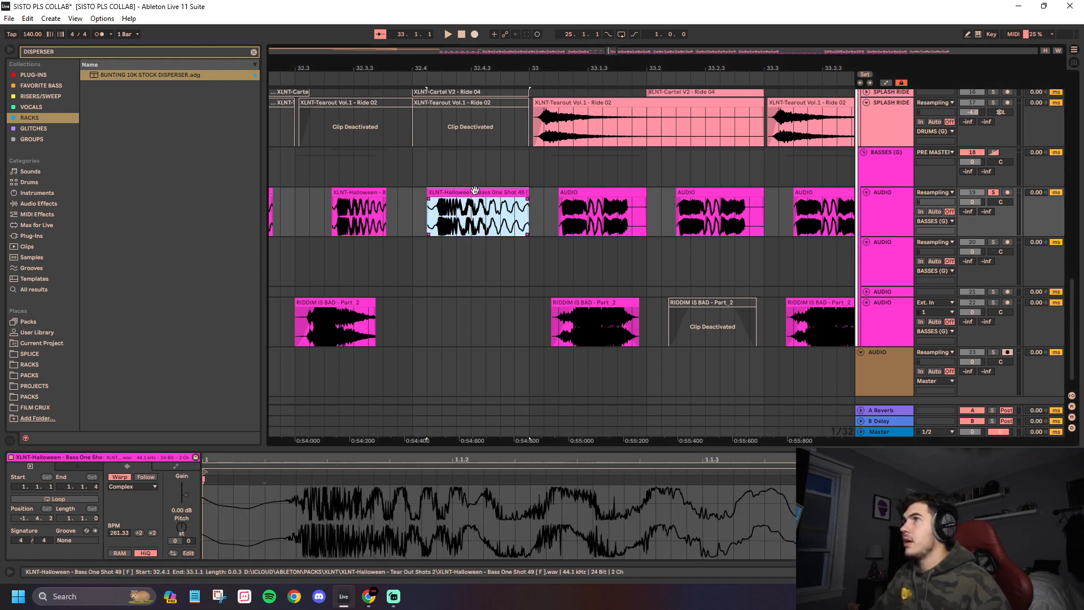
Step: Try Texture warp mode on the stretched one-shot, and change it to Beats preserving Transients with a transient envelope of 41
{"action": "left_click", "coordinate": [125, 487]}
{"action": "left_click", "coordinate": [139, 507]}
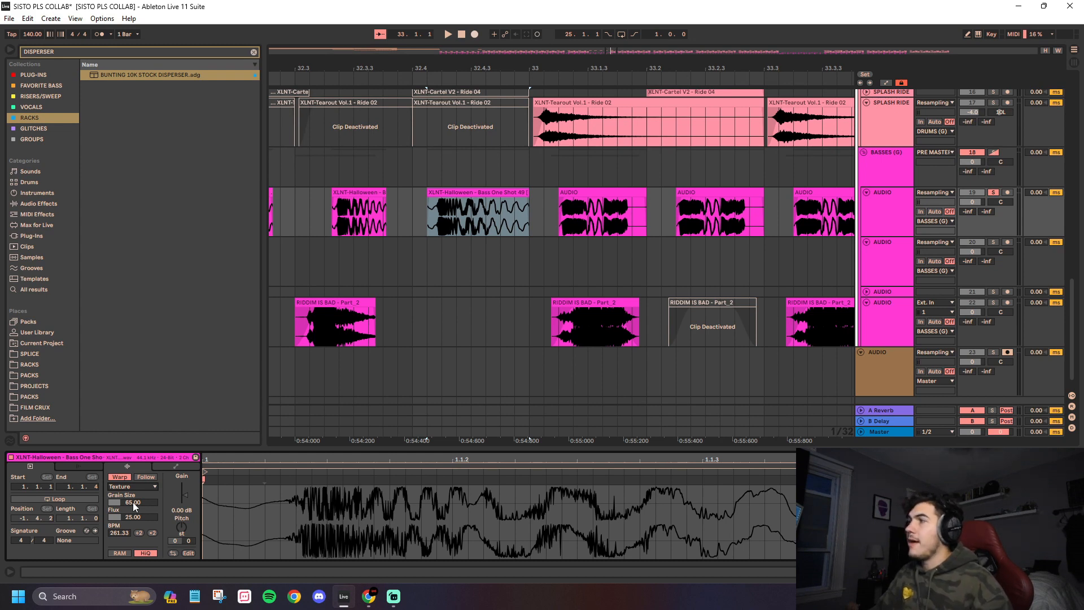
{"action": "left_click", "coordinate": [133, 486]}
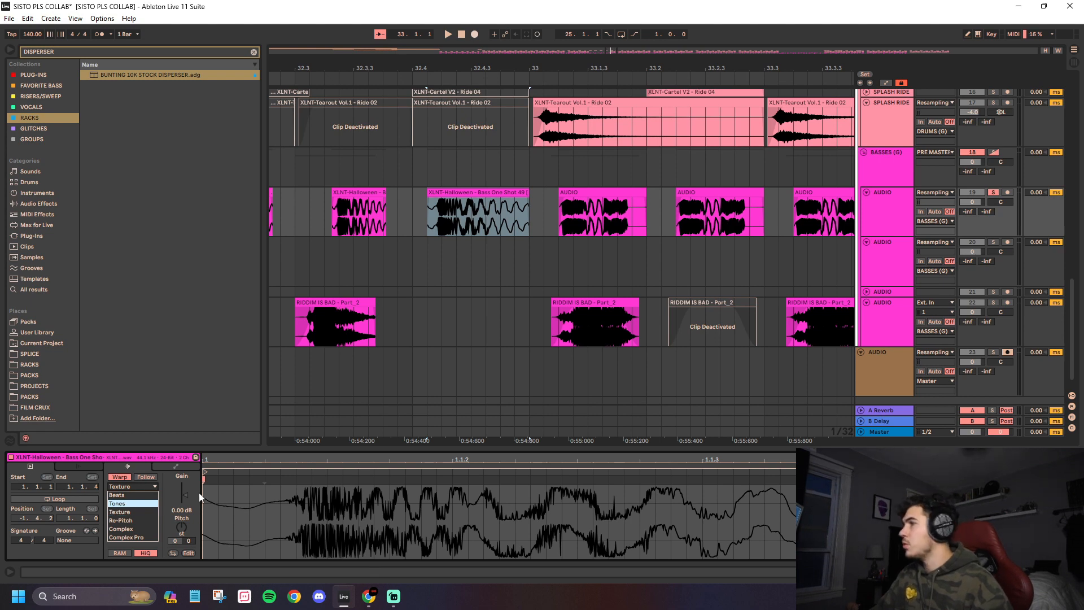
{"action": "left_click", "coordinate": [122, 496]}
{"action": "left_click", "coordinate": [130, 501]}
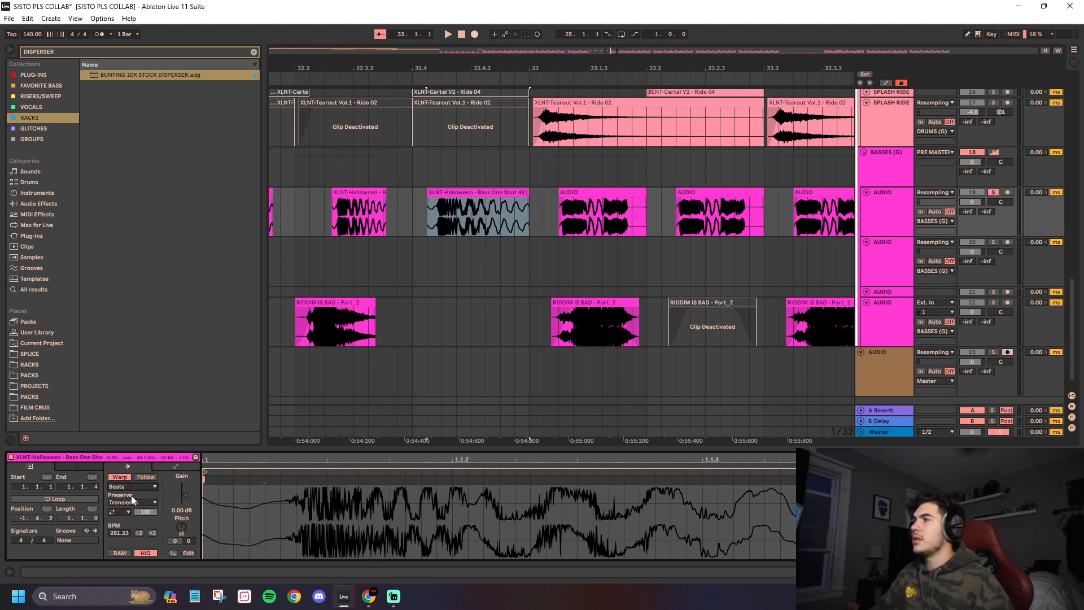
{"action": "left_click", "coordinate": [134, 503]}
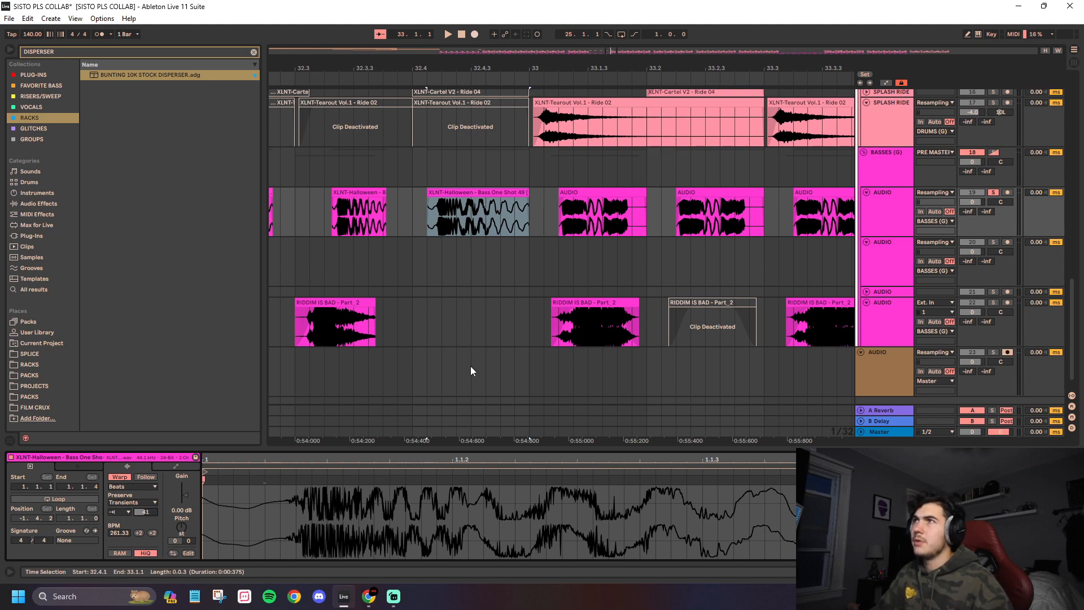
Step: Audition the Beats-warped one-shot repeatedly, with its transient envelope lowered to 0 and raised to 32
{"action": "key", "text": "space"}
{"action": "key", "text": "space"}
{"action": "key", "text": "space"}
{"action": "key", "text": "space"}
{"action": "key", "text": "space"}
{"action": "key", "text": "space"}
{"action": "key", "text": "space"}
{"action": "key", "text": "space"}
{"action": "key", "text": "space"}
{"action": "key", "text": "space"}
{"action": "key", "text": "space"}
{"action": "left_click_drag", "start_coordinate": [144, 478], "coordinate": [138, 527]}
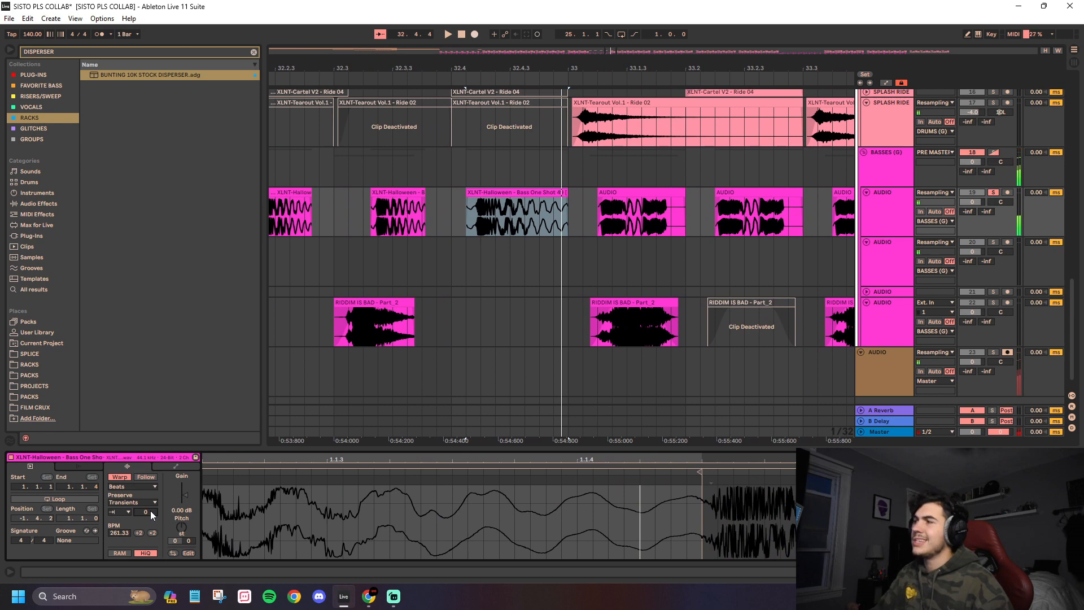
{"action": "key", "text": "space"}
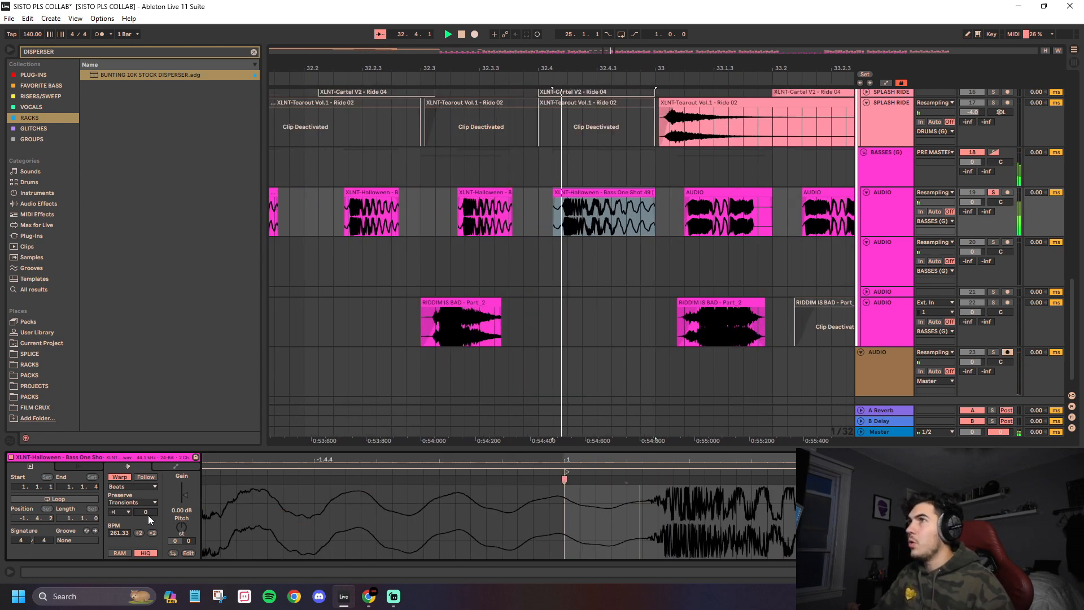
{"action": "key", "text": "space"}
{"action": "key", "text": "space"}
{"action": "key", "text": "space"}
{"action": "left_click_drag", "start_coordinate": [149, 513], "coordinate": [149, 486]}
{"action": "key", "text": "space"}
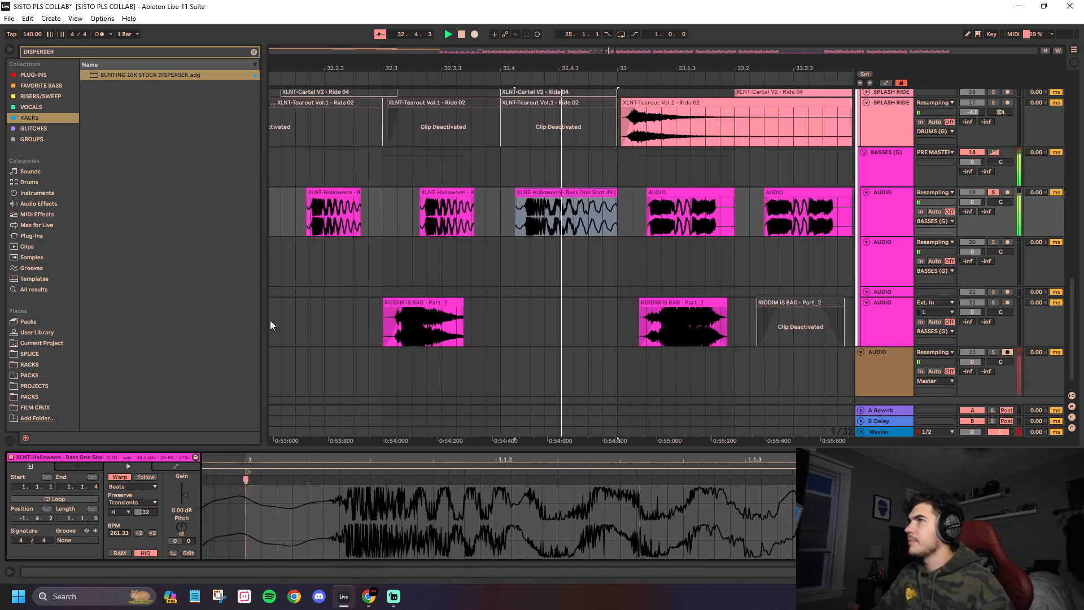
Step: Set the clip's warp mode back to Texture, and undo the experiments until the original fill clip is back on track 19
{"action": "left_click", "coordinate": [123, 487]}
{"action": "left_click", "coordinate": [123, 513]}
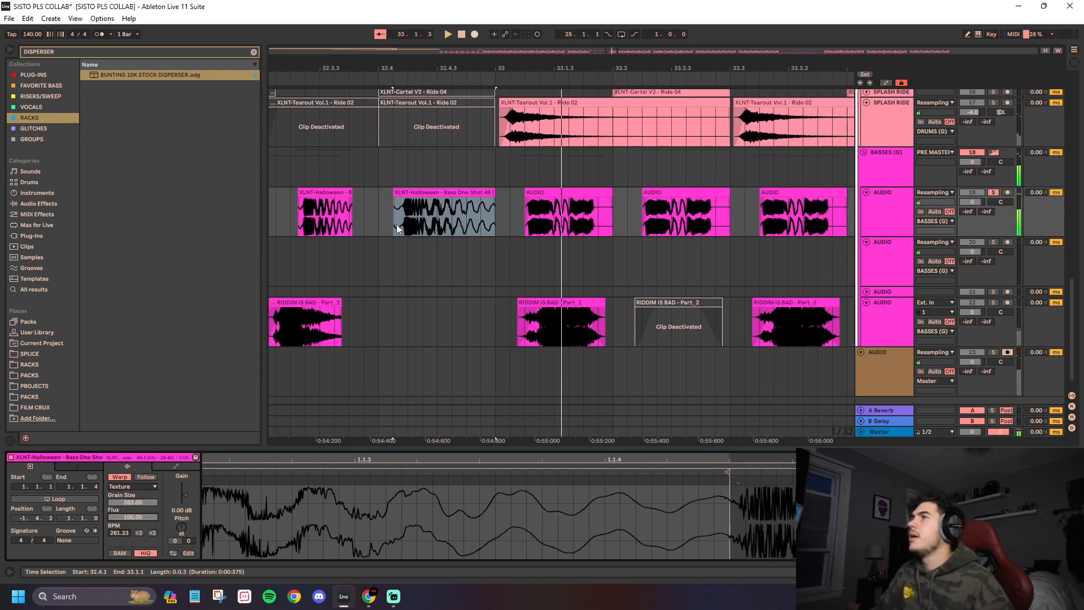
{"action": "key", "text": "ctrl+z"}
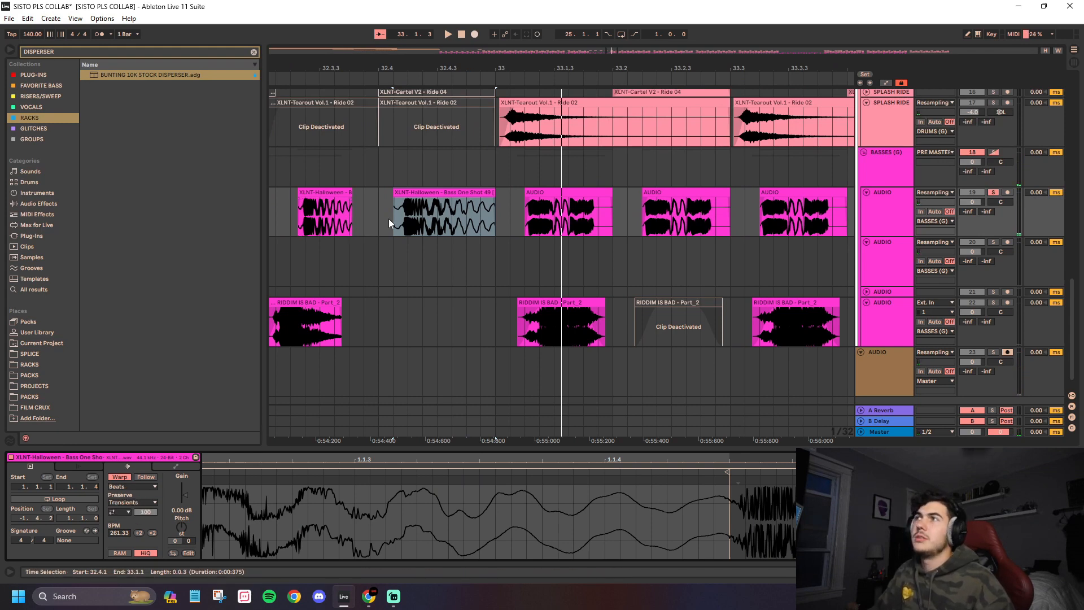
{"action": "key", "text": "ctrl+z"}
{"action": "key", "text": "ctrl+z"}
{"action": "key", "text": "ctrl+z"}
{"action": "key", "text": "ctrl+z"}
{"action": "key", "text": "ctrl+z"}
{"action": "key", "text": "ctrl+z"}
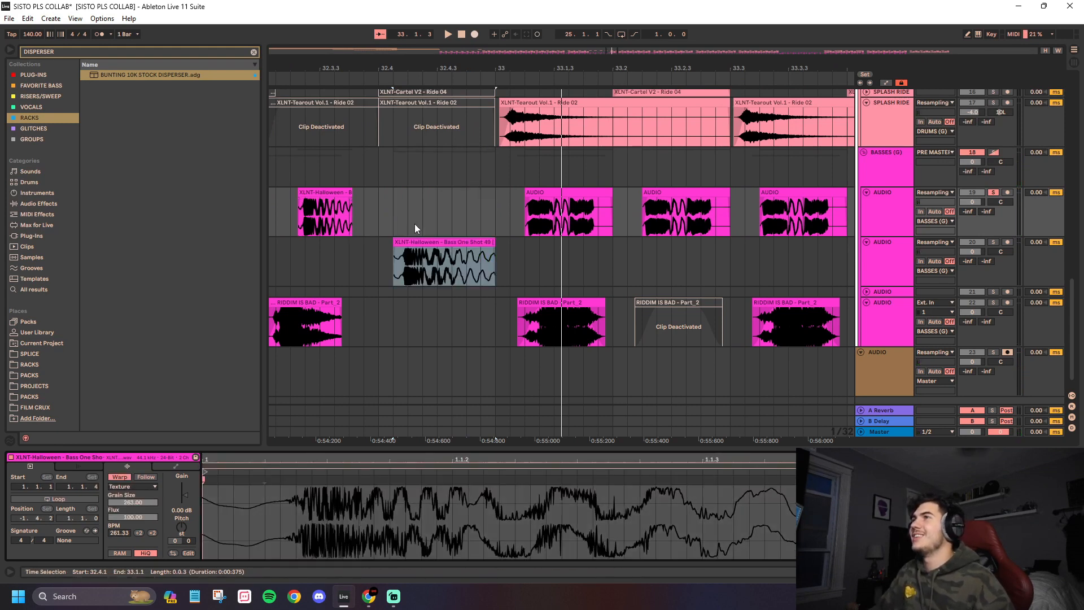
{"action": "key", "text": "ctrl+z"}
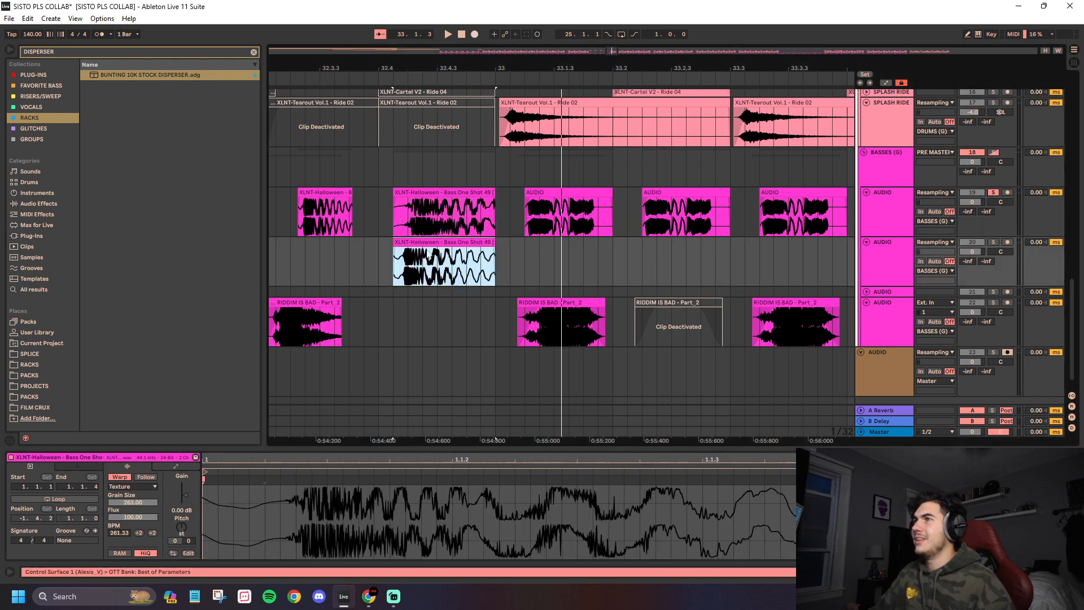
Step: Remove the copied one-shot from track 20 and replay the original Texture-warped fill on track 19
{"action": "left_click", "coordinate": [285, 211]}
{"action": "key", "text": "space"}
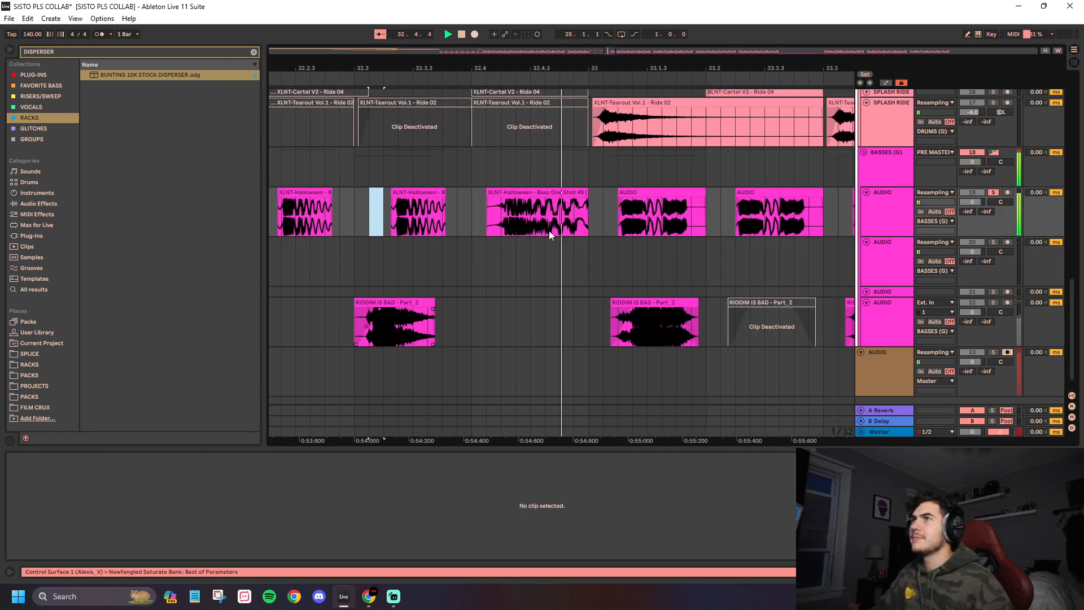
{"action": "key", "text": "space"}
{"action": "left_click", "coordinate": [423, 226]}
{"action": "left_click", "coordinate": [285, 227]}
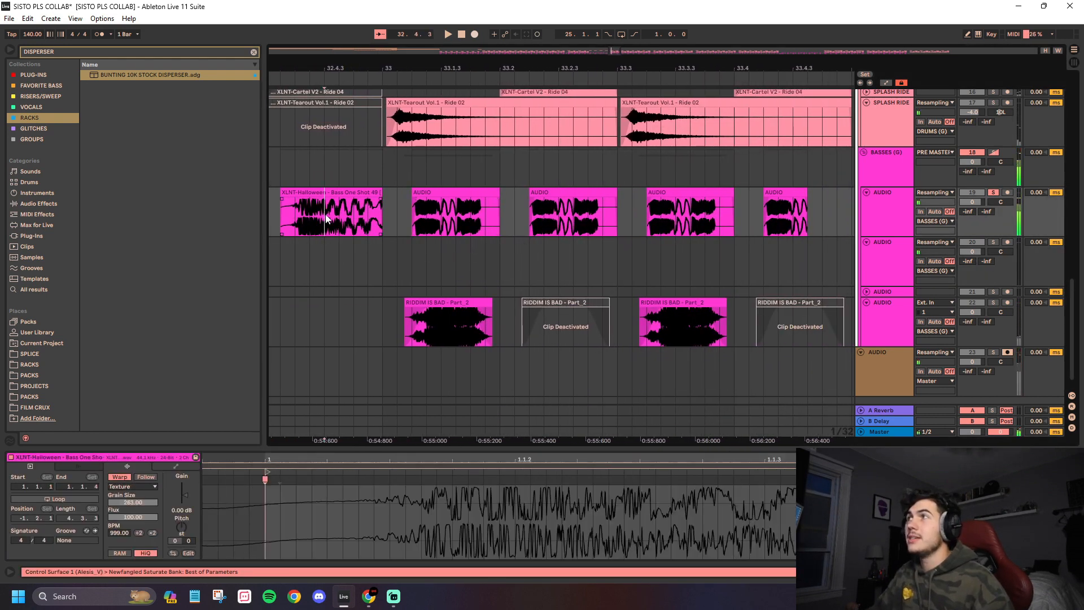
{"action": "key", "text": "space"}
{"action": "key", "text": "space"}
{"action": "left_click", "coordinate": [411, 229]}
{"action": "key", "text": "space"}
{"action": "key", "text": "space"}
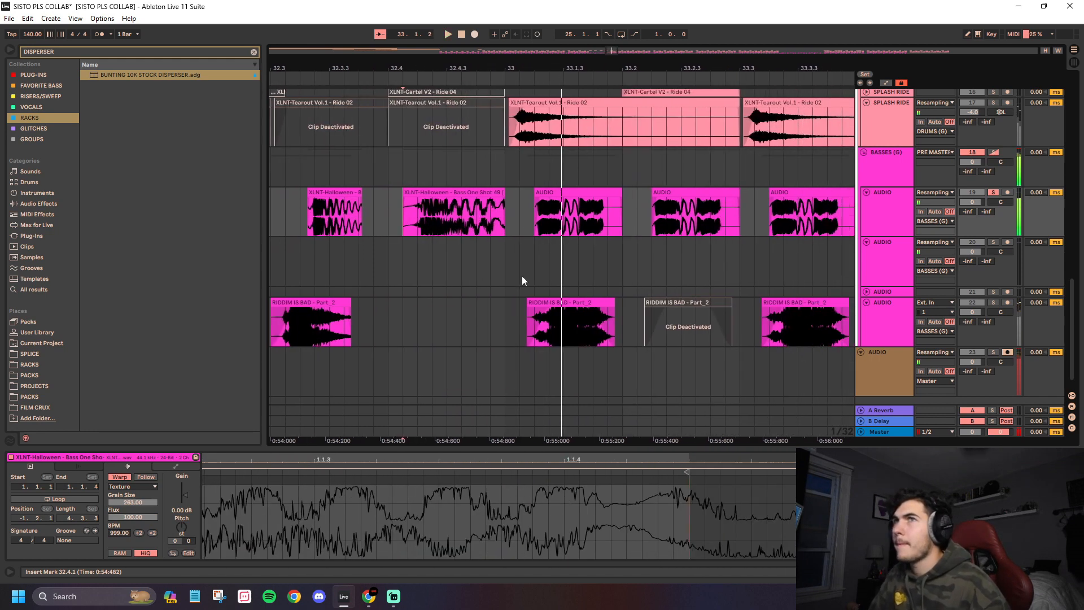
Step: Inspect the resampled bass clip at 33.1.2 on track 19 and play the phrase that follows the fill
{"action": "left_click", "coordinate": [559, 193]}
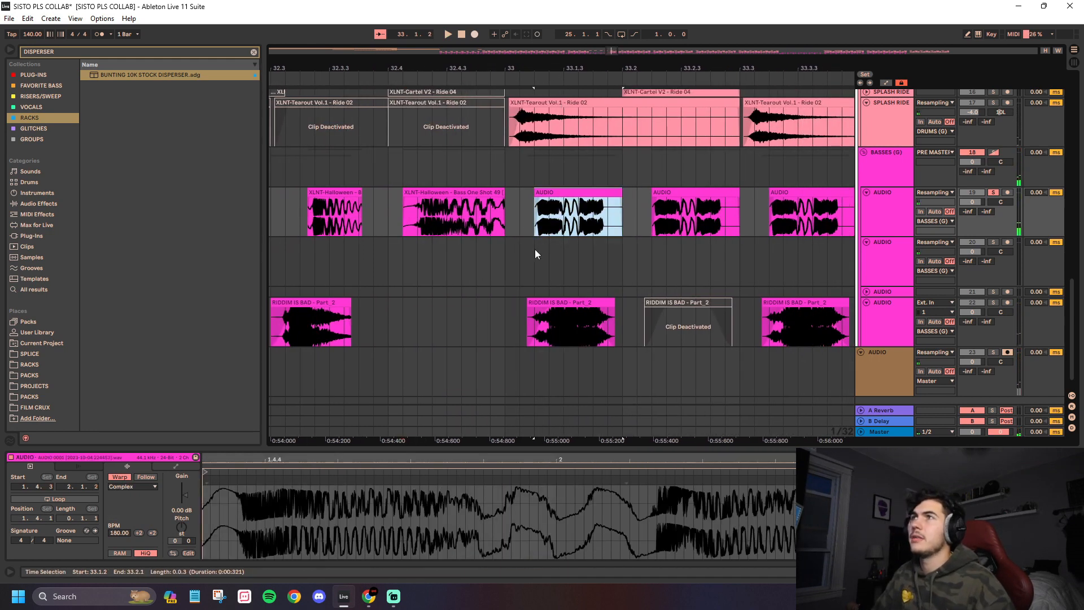
{"action": "left_click", "coordinate": [422, 258]}
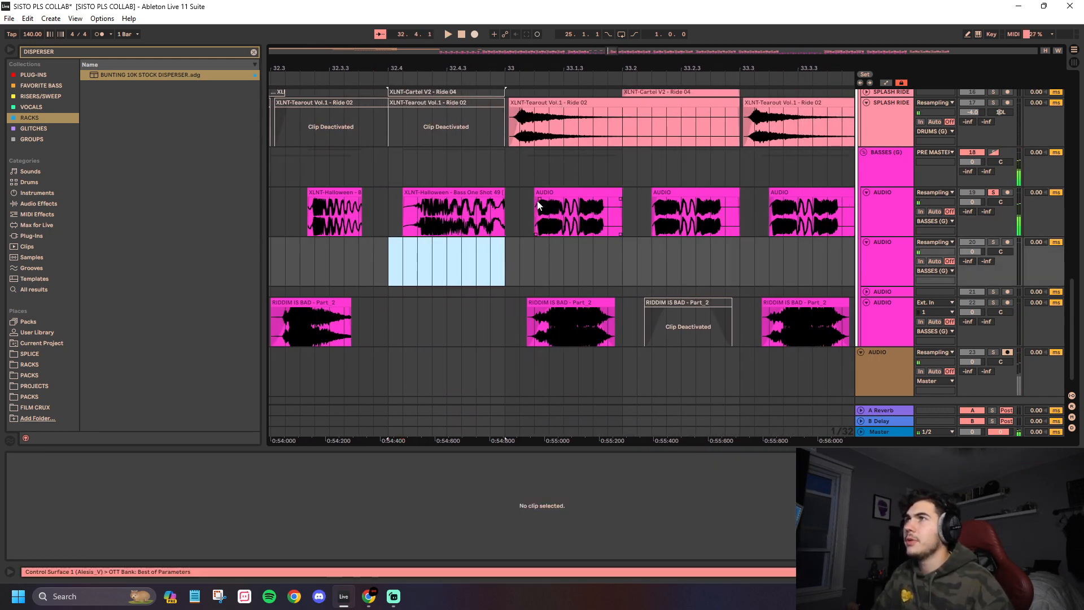
{"action": "key", "text": "space"}
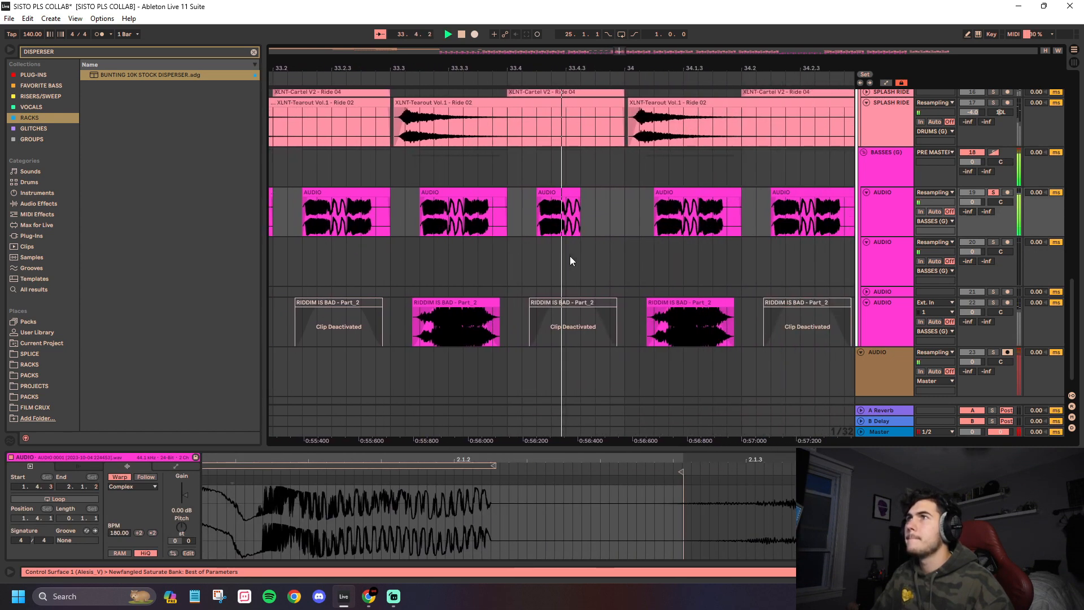
{"action": "key", "text": "space"}
Step: Select the four resampled bass clips from 33.1.2 to 33.4.3, audition Complex Pro with Formants at 0, and return them to Complex
{"action": "scroll", "coordinate": [418, 243], "scroll_direction": "down", "scroll_amount": 3}
{"action": "left_click", "coordinate": [395, 209]}
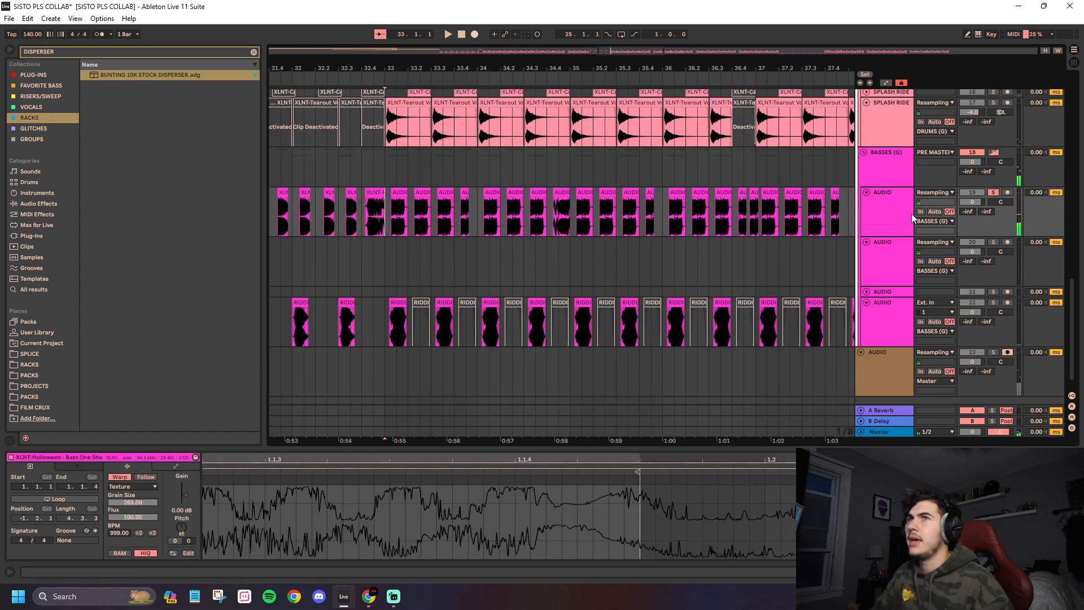
{"action": "left_click", "coordinate": [911, 214]}
{"action": "left_click_drag", "start_coordinate": [404, 195], "coordinate": [471, 209]}
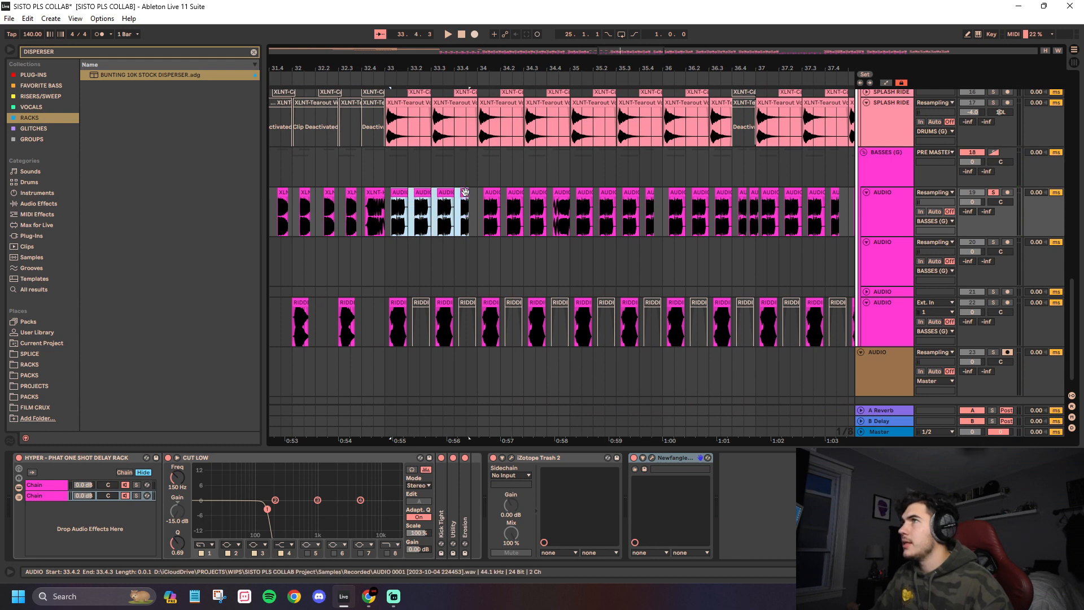
{"action": "scroll", "coordinate": [429, 382], "scroll_direction": "left", "scroll_amount": 3}
{"action": "left_click", "coordinate": [126, 537]}
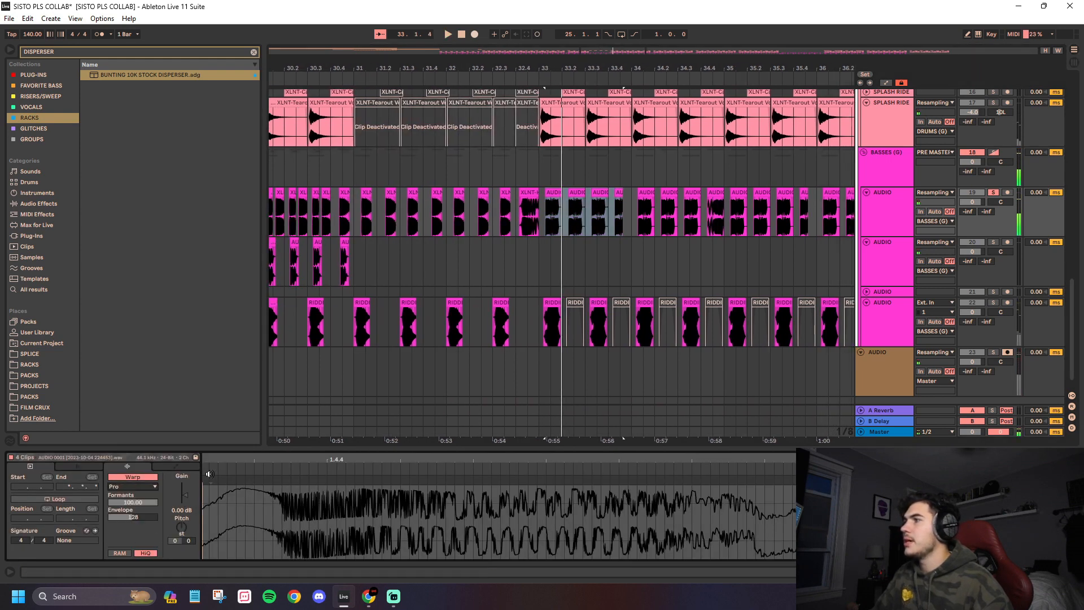
{"action": "key", "text": "space"}
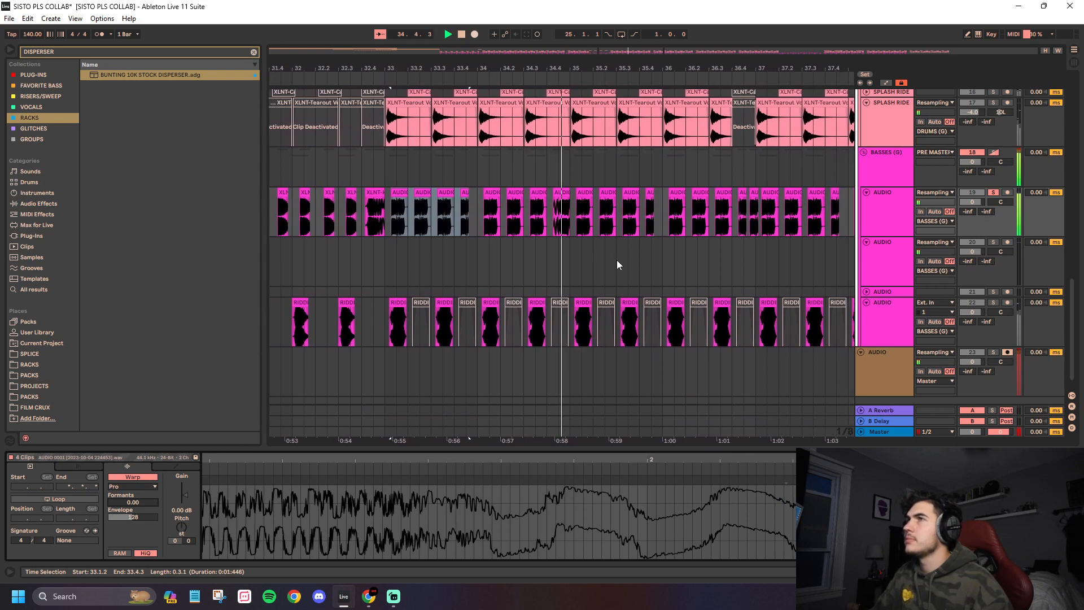
{"action": "key", "text": "Up"}
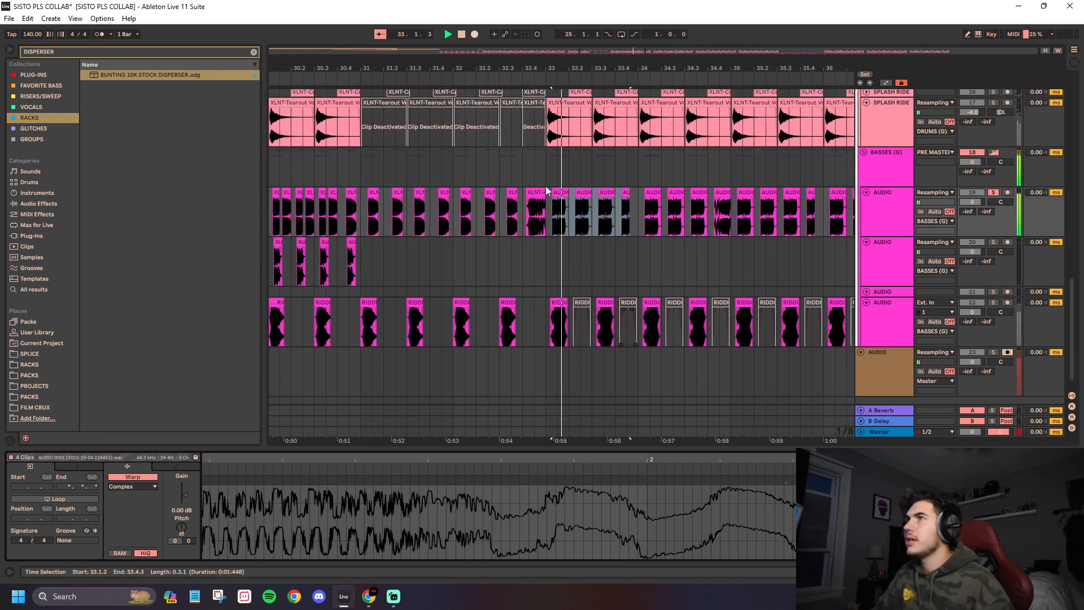
Step: Toggle Reverse on the Texture-warped bass clip at 34.4.2 on track 19, return it to reversed, and audition it
{"action": "left_click", "coordinate": [598, 167]}
{"action": "left_click", "coordinate": [672, 192]}
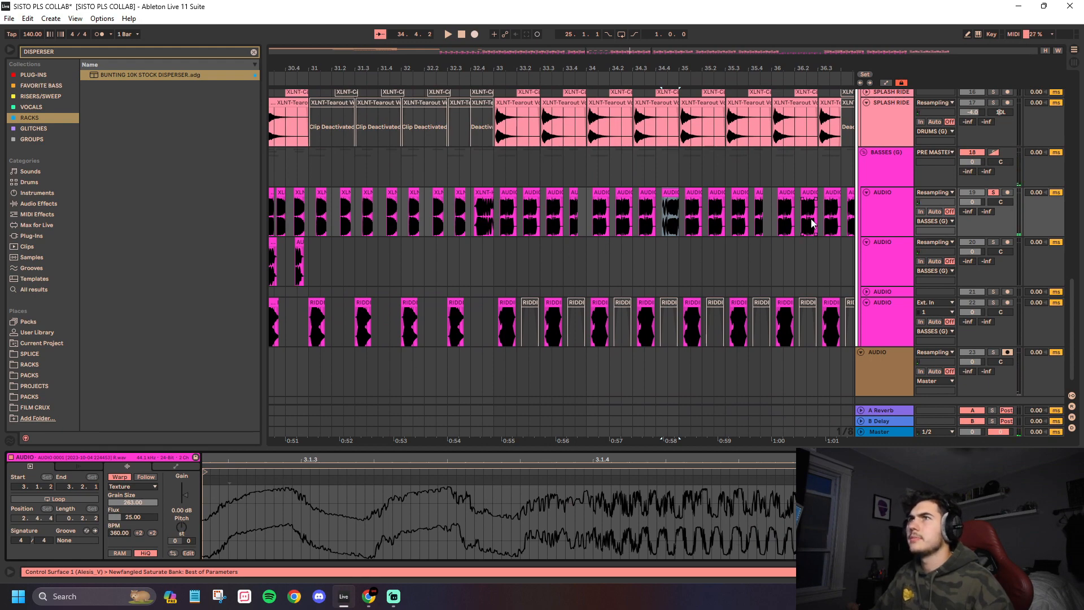
{"action": "left_click", "coordinate": [669, 170]}
{"action": "left_click", "coordinate": [670, 193]}
{"action": "key", "text": "r"}
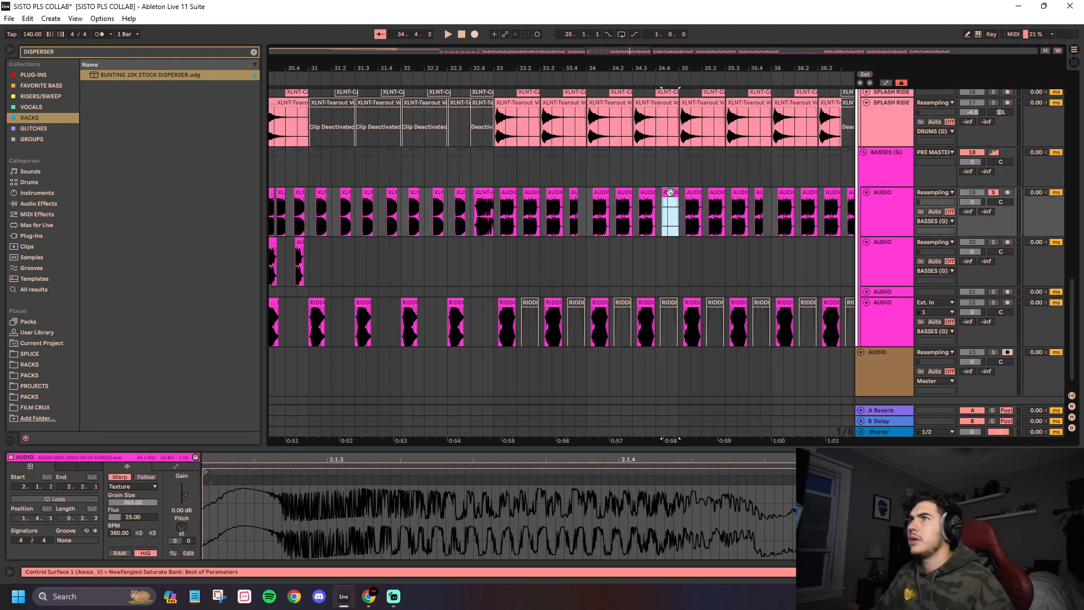
{"action": "key", "text": "space"}
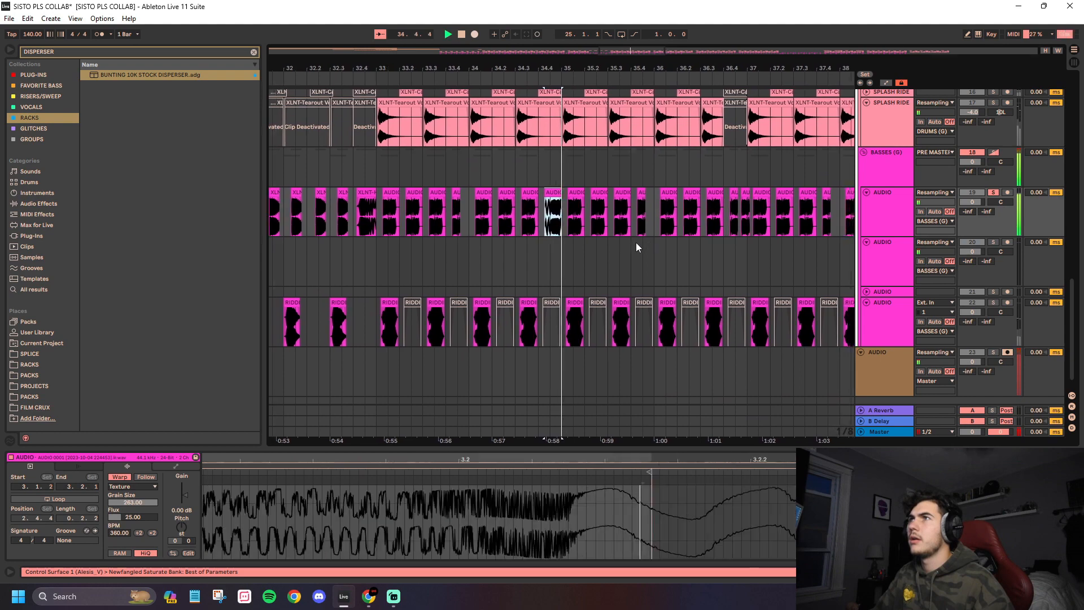
{"action": "scroll", "coordinate": [539, 220], "scroll_direction": "up", "scroll_amount": 5}
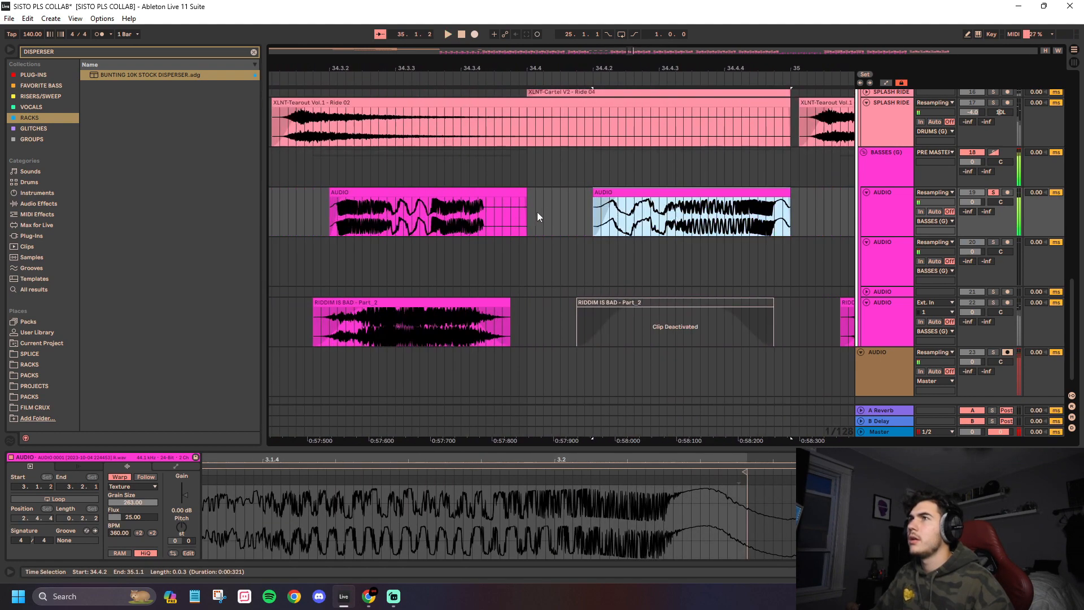
{"action": "left_click", "coordinate": [600, 194]}
{"action": "scroll", "coordinate": [638, 206], "scroll_direction": "down", "scroll_amount": 3}
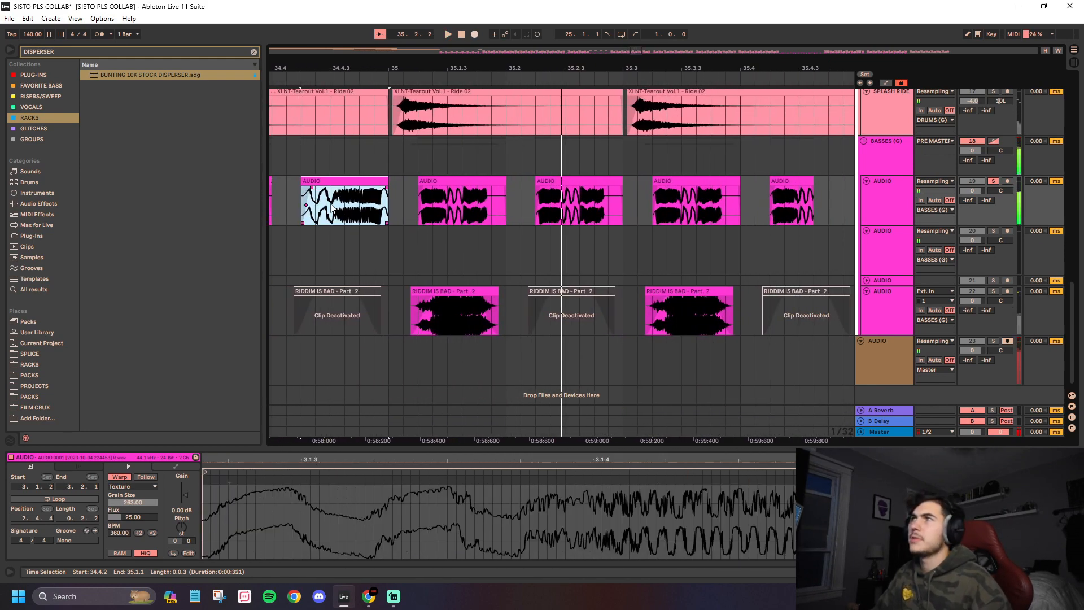
Step: Play the resampled bass phrases on track 19 from 33.1.1 and follow the arrangement on to bar 42
{"action": "scroll", "coordinate": [351, 214], "scroll_direction": "down", "scroll_amount": 6}
{"action": "left_click", "coordinate": [418, 236]}
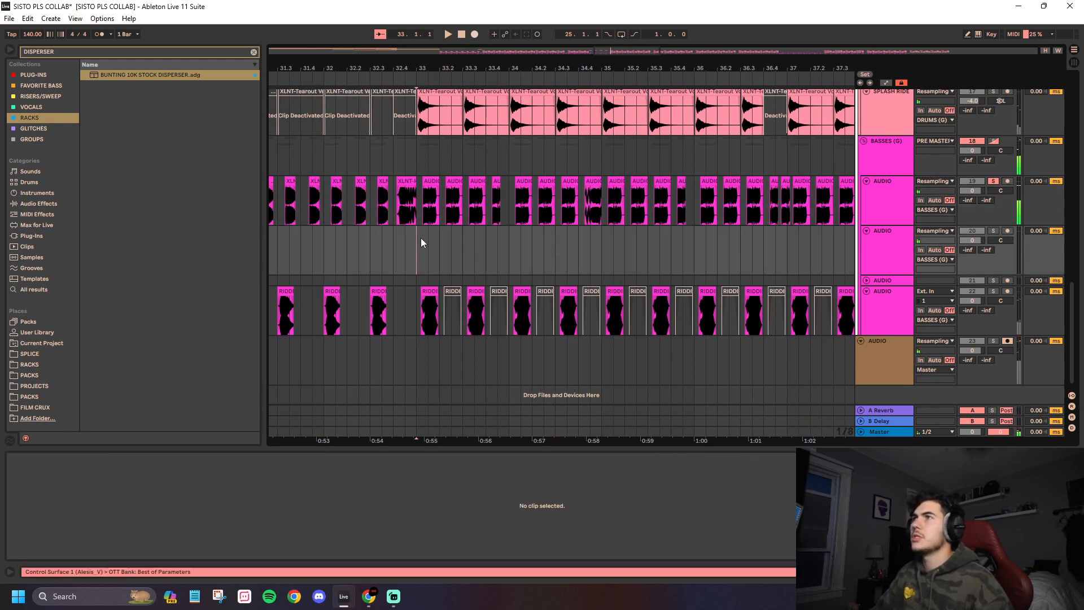
{"action": "key", "text": "space"}
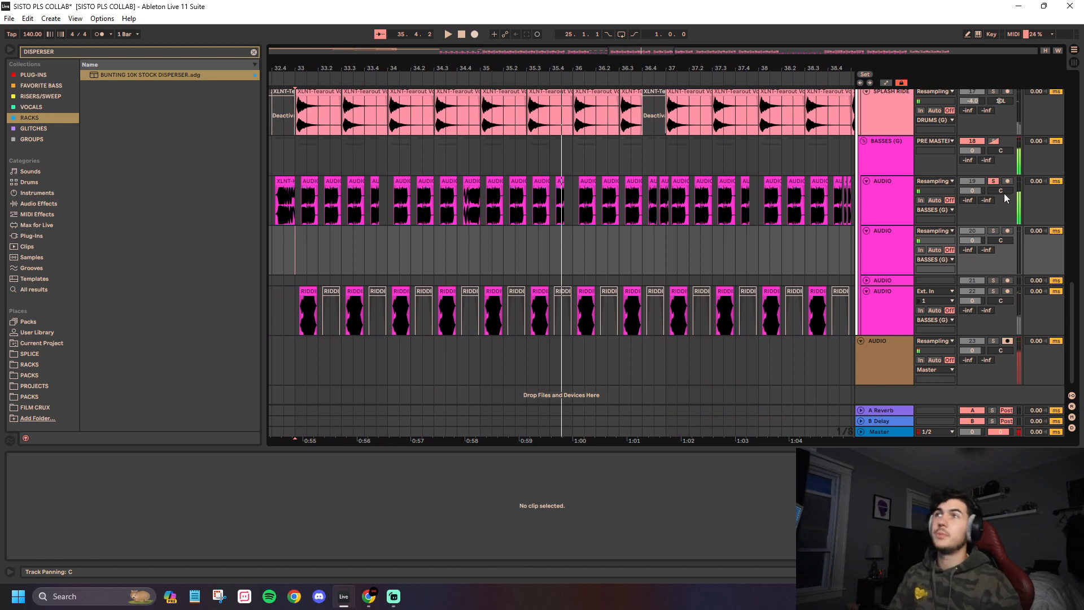
{"action": "scroll", "coordinate": [637, 214], "scroll_direction": "up", "scroll_amount": 6}
{"action": "scroll", "coordinate": [650, 218], "scroll_direction": "down", "scroll_amount": 6}
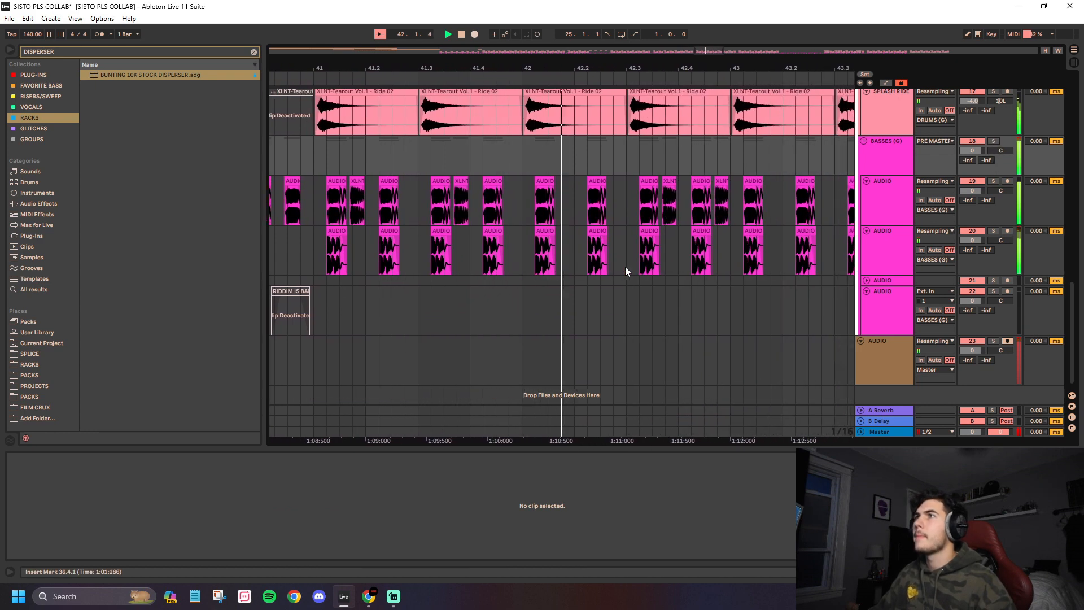
Step: Solo track 19 and replay the bass phrase around 42.3 with its one-shot fills
{"action": "left_click", "coordinate": [466, 168]}
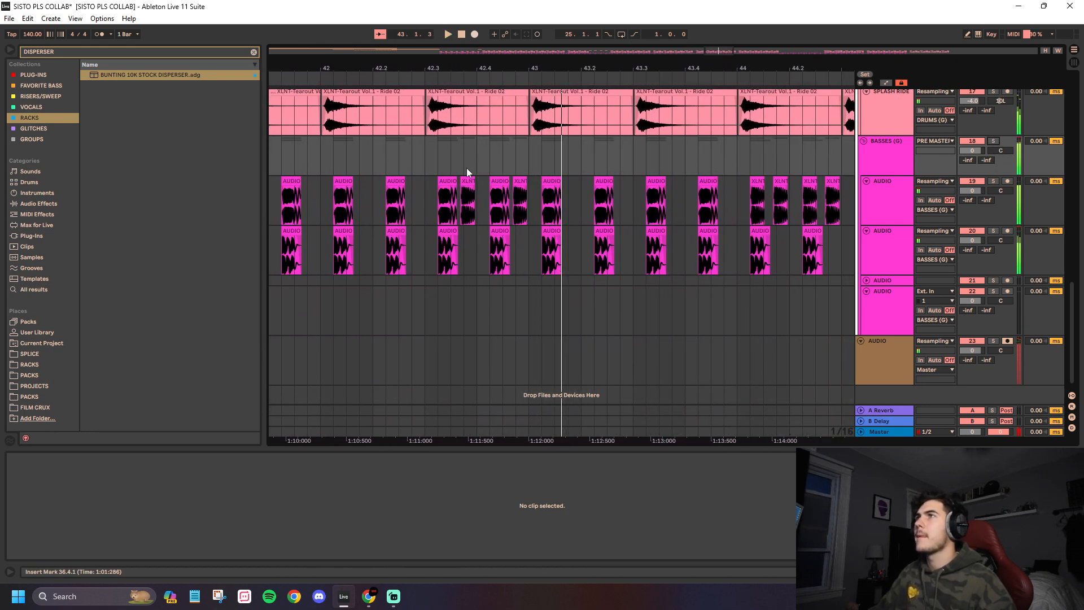
{"action": "left_click", "coordinate": [993, 181]}
{"action": "key", "text": "space"}
{"action": "key", "text": "space"}
{"action": "key", "text": "space"}
{"action": "key", "text": "space"}
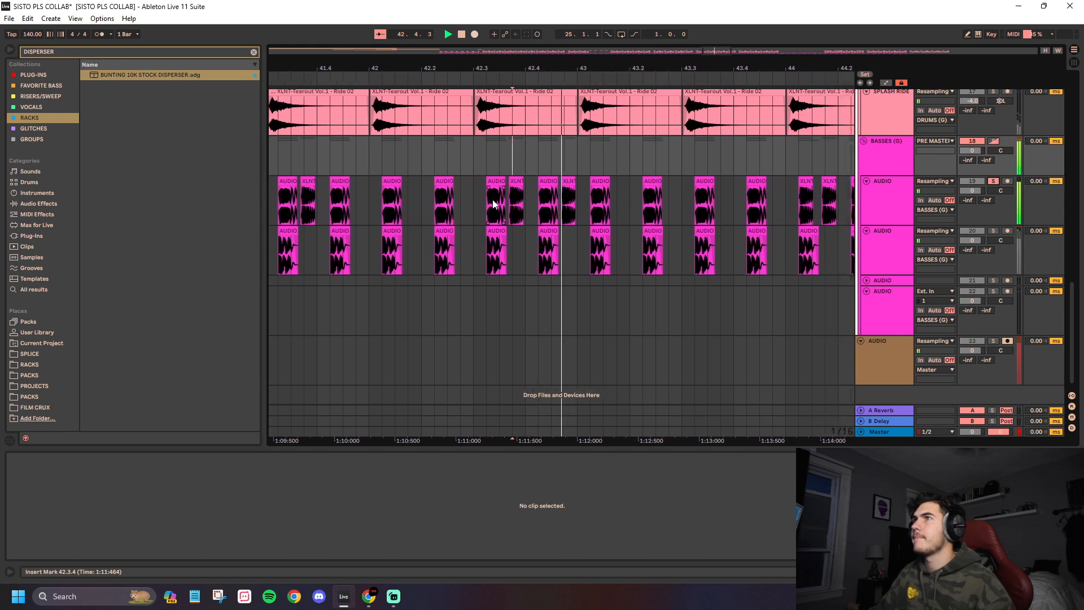
{"action": "key", "text": "space"}
{"action": "left_click", "coordinate": [466, 166]}
{"action": "key", "text": "space"}
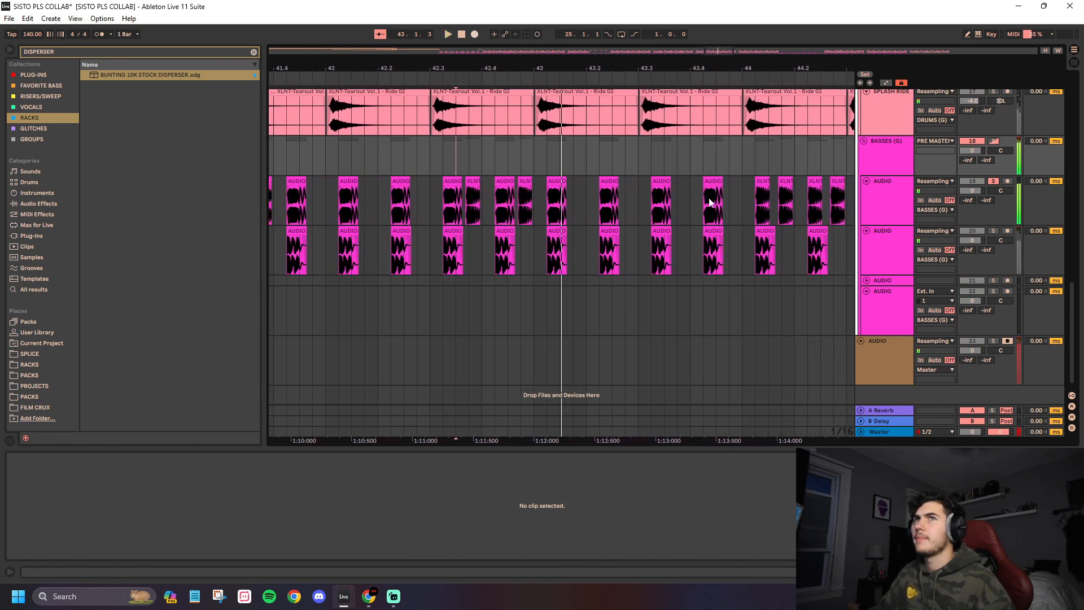
{"action": "key", "text": "space"}
{"action": "key", "text": "space"}
Step: Inspect the XLNT-Halloween bass one-shot at 42.3.3 on track 19 and audition it within the phrase
{"action": "scroll", "coordinate": [556, 186], "scroll_direction": "up", "scroll_amount": 6}
{"action": "scroll", "coordinate": [397, 198], "scroll_direction": "down", "scroll_amount": 2}
{"action": "key", "text": "space"}
{"action": "left_click", "coordinate": [379, 184]}
{"action": "left_click", "coordinate": [897, 187]}
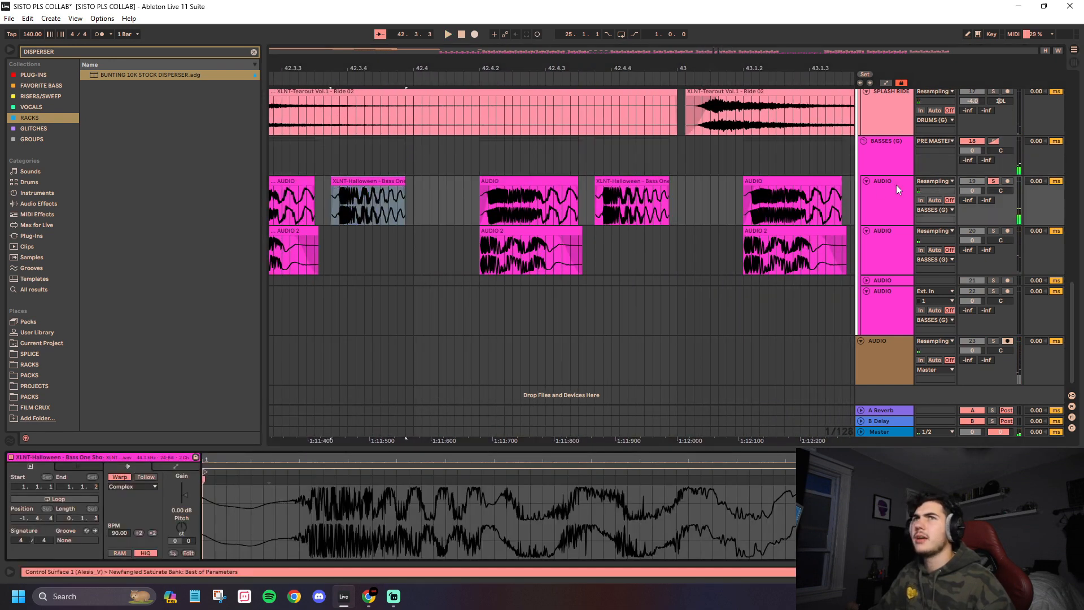
{"action": "left_click", "coordinate": [356, 184]}
{"action": "key", "text": "space"}
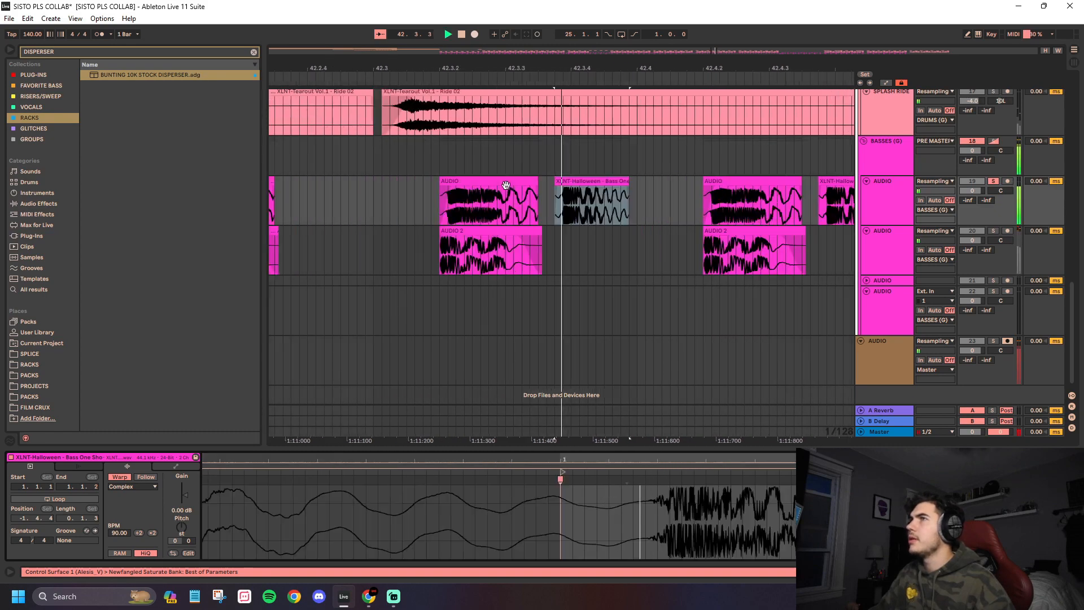
{"action": "left_click", "coordinate": [369, 153]}
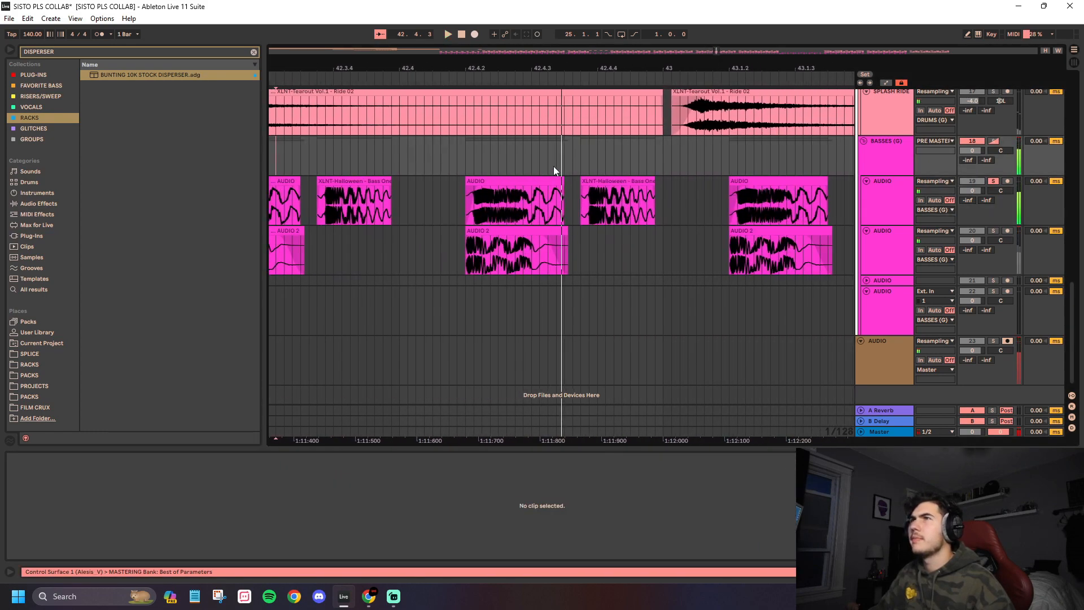
Step: Move the XLNT-Halloween one-shot at 42.4.3 from track 19 to track 22 and audition it there soloed
{"action": "left_click_drag", "start_coordinate": [604, 183], "coordinate": [602, 292]}
{"action": "key", "text": "minus"}
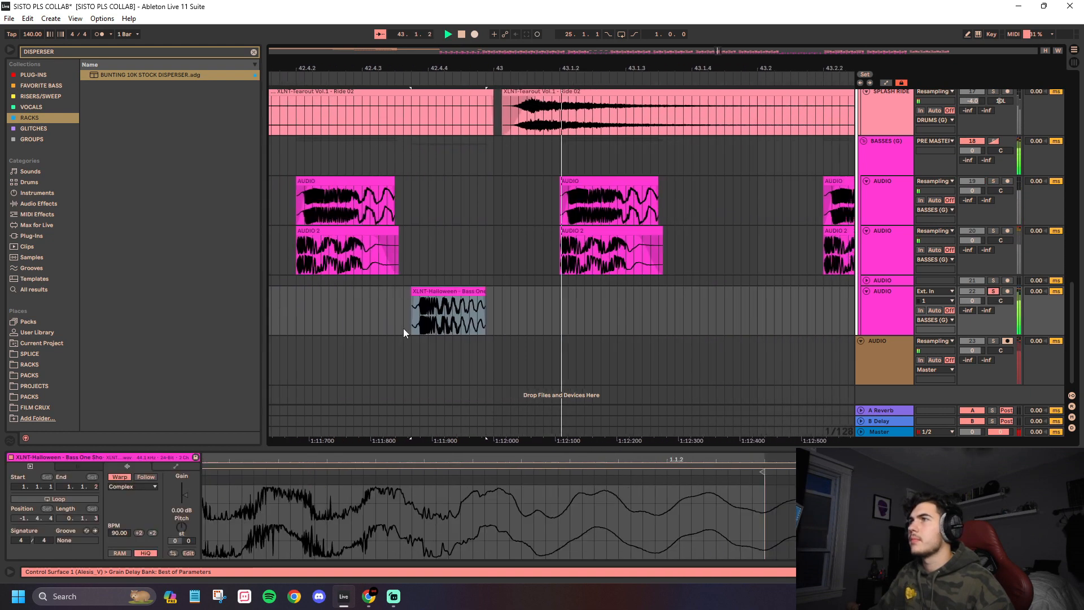
{"action": "key", "text": "minus"}
{"action": "left_click", "coordinate": [337, 314]}
{"action": "key", "text": "space"}
{"action": "key", "text": "space"}
{"action": "key", "text": "space"}
{"action": "key", "text": "space"}
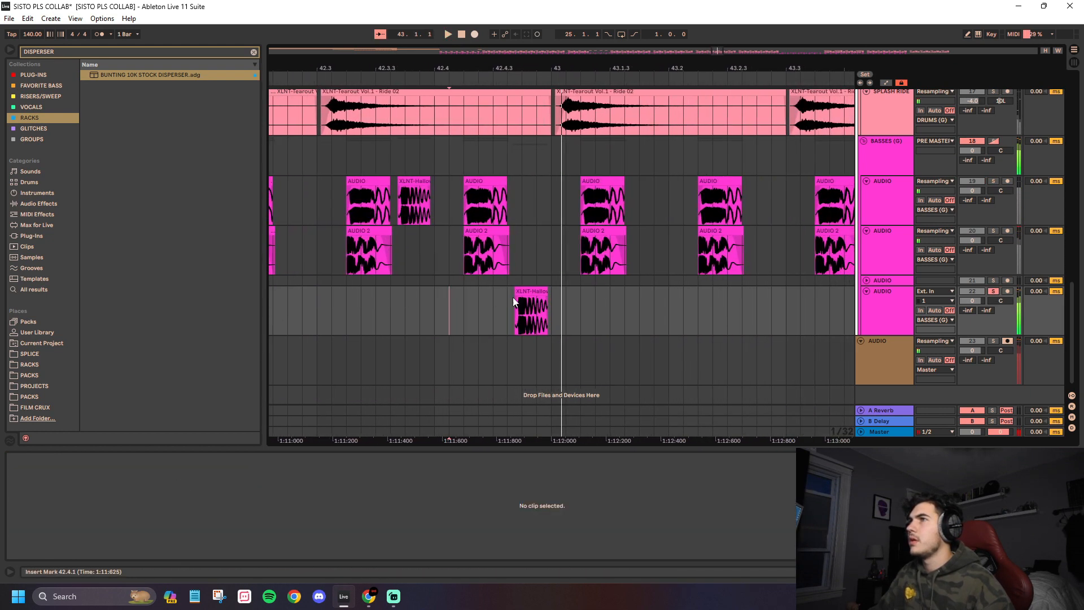
Step: Undo the one-shot's move so it sits back on track 19 at 42.4.3
{"action": "scroll", "coordinate": [522, 301], "scroll_direction": "up", "scroll_amount": 5}
{"action": "left_click", "coordinate": [570, 307]}
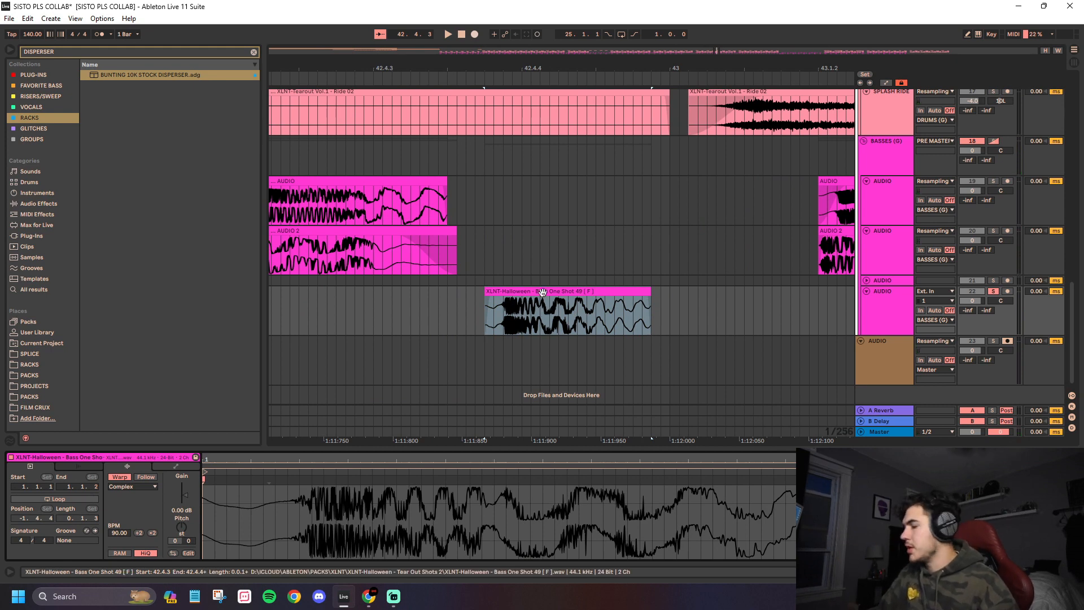
{"action": "key", "text": "minus"}
{"action": "key", "text": "minus"}
{"action": "key", "text": "ctrl+z"}
{"action": "scroll", "coordinate": [390, 270], "scroll_direction": "down", "scroll_amount": 5}
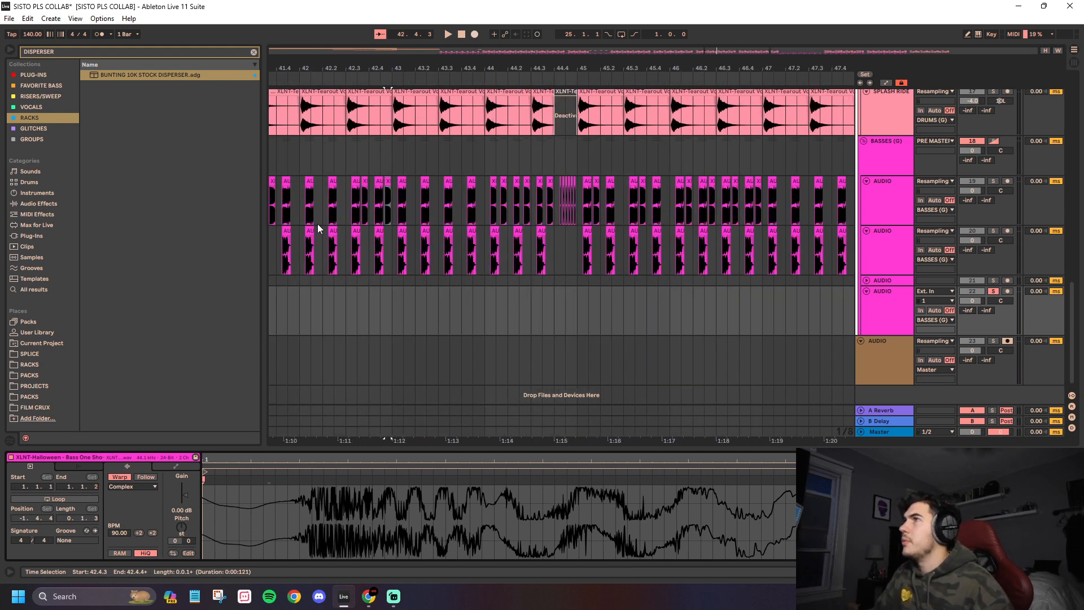
Step: Play the basses from bar 38, and examine how the one-shots are layered at bar 28 on tracks 19, 20 and 22
{"action": "scroll", "coordinate": [305, 214], "scroll_direction": "down", "scroll_amount": 2}
{"action": "left_click", "coordinate": [303, 213]}
{"action": "left_click_drag", "start_coordinate": [798, 55], "coordinate": [728, 54]}
{"action": "left_click", "coordinate": [436, 172]}
{"action": "key", "text": "space"}
{"action": "scroll", "coordinate": [432, 182], "scroll_direction": "up", "scroll_amount": 5}
{"action": "scroll", "coordinate": [499, 210], "scroll_direction": "down", "scroll_amount": 7}
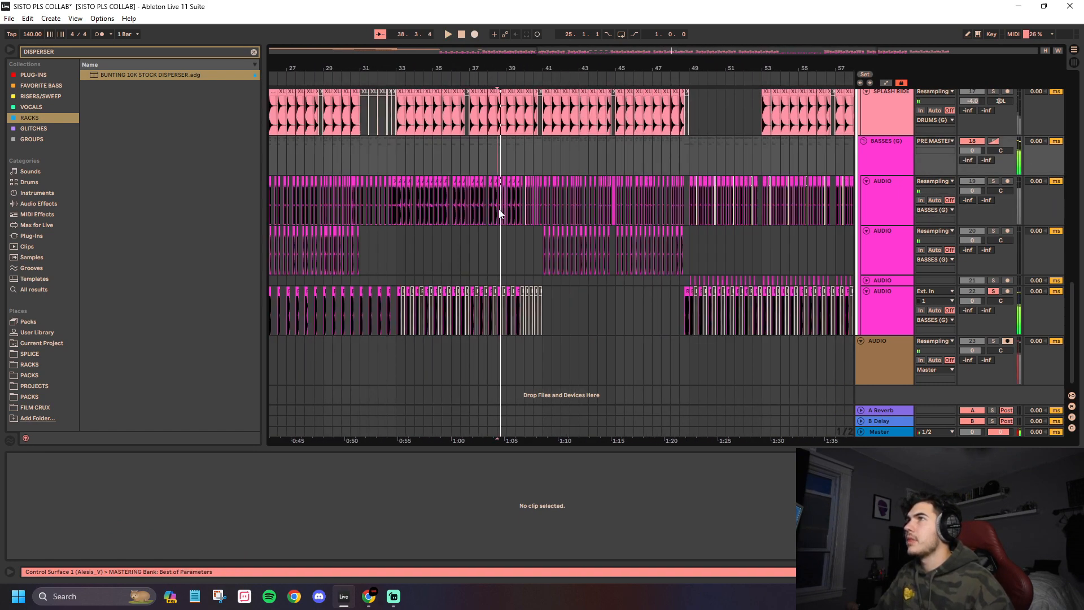
{"action": "left_click", "coordinate": [304, 169]}
{"action": "key", "text": "space"}
{"action": "scroll", "coordinate": [303, 169], "scroll_direction": "up", "scroll_amount": 10}
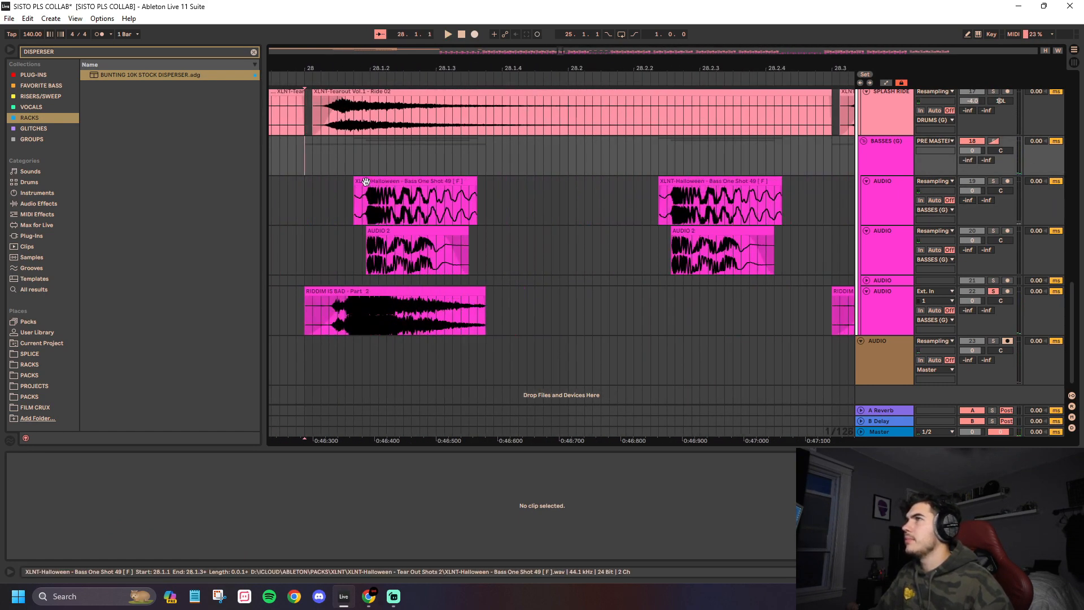
{"action": "scroll", "coordinate": [496, 194], "scroll_direction": "down", "scroll_amount": 9}
{"action": "scroll", "coordinate": [706, 179], "scroll_direction": "down", "scroll_amount": 2}
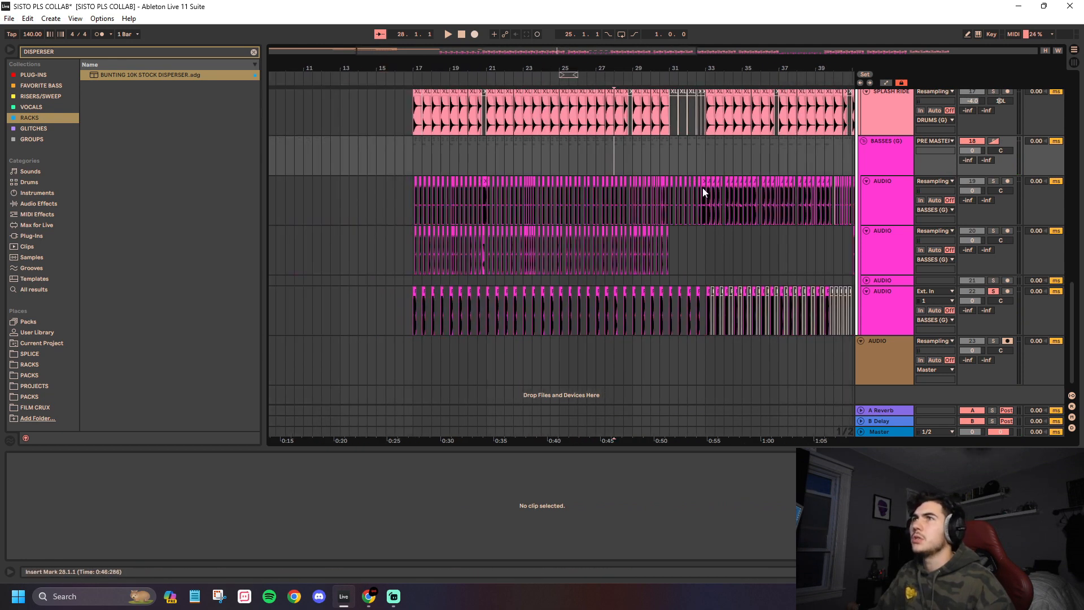
Step: Look through the bass clips between bars 38 and 43 to locate the one-shot fills on track 19
{"action": "left_click", "coordinate": [750, 166]}
{"action": "left_click", "coordinate": [845, 164]}
{"action": "scroll", "coordinate": [845, 164], "scroll_direction": "up", "scroll_amount": 8}
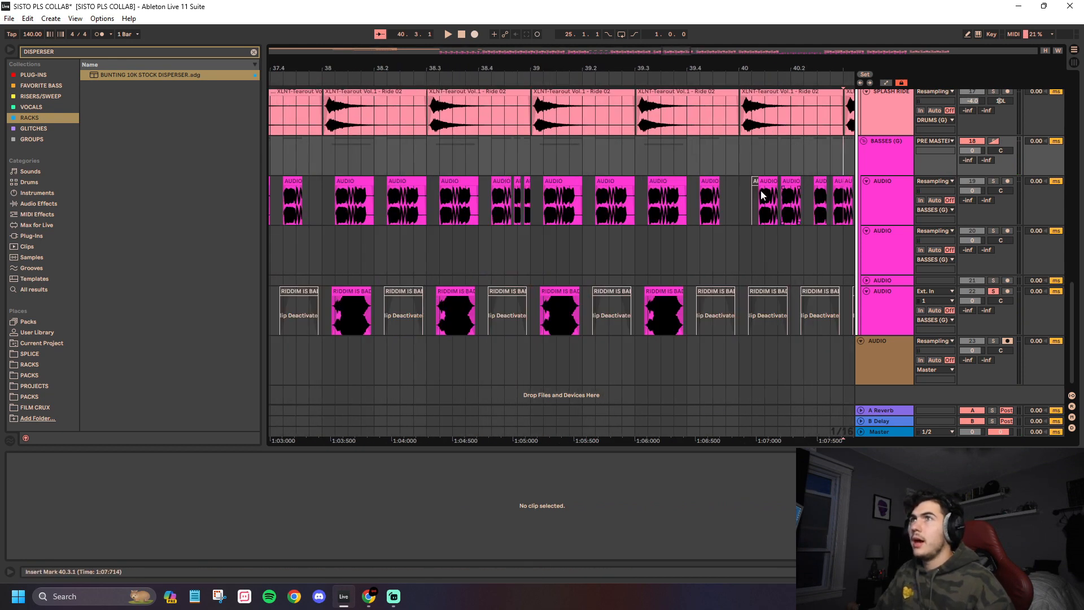
{"action": "scroll", "coordinate": [519, 168], "scroll_direction": "up", "scroll_amount": 4}
{"action": "scroll", "coordinate": [520, 169], "scroll_direction": "down", "scroll_amount": 9}
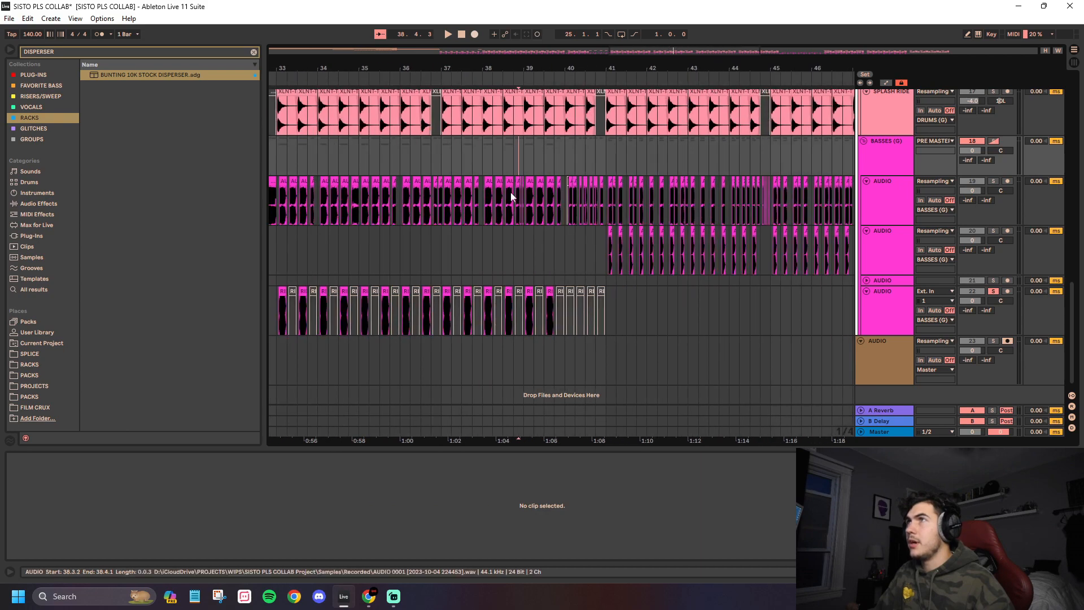
{"action": "left_click", "coordinate": [624, 160]}
{"action": "scroll", "coordinate": [634, 172], "scroll_direction": "up", "scroll_amount": 7}
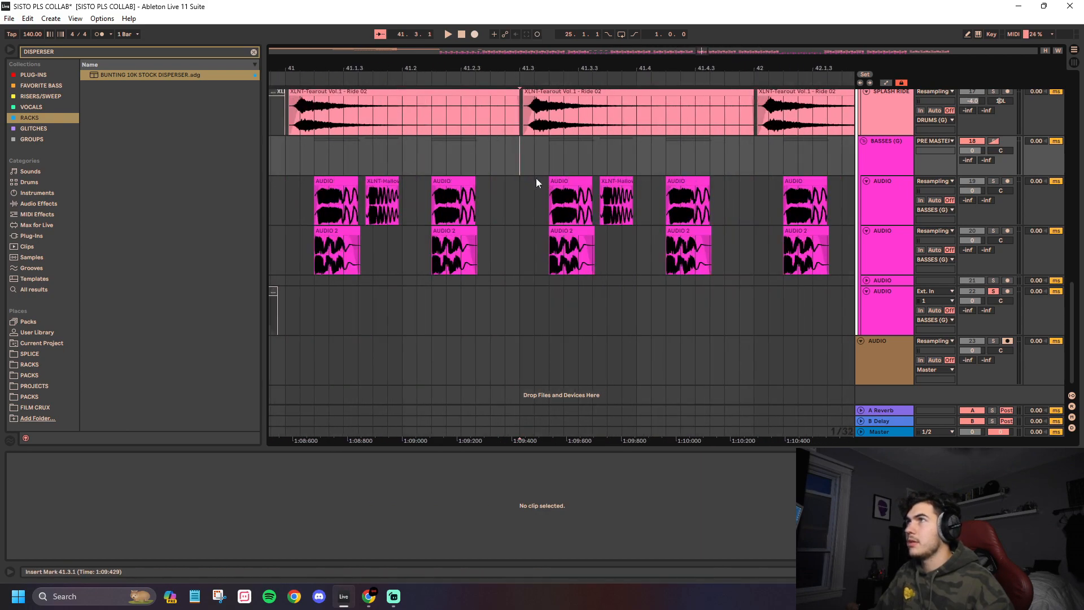
{"action": "scroll", "coordinate": [538, 179], "scroll_direction": "down", "scroll_amount": 4}
{"action": "scroll", "coordinate": [765, 182], "scroll_direction": "down", "scroll_amount": 4}
{"action": "left_click", "coordinate": [807, 164]}
{"action": "scroll", "coordinate": [795, 171], "scroll_direction": "up", "scroll_amount": 8}
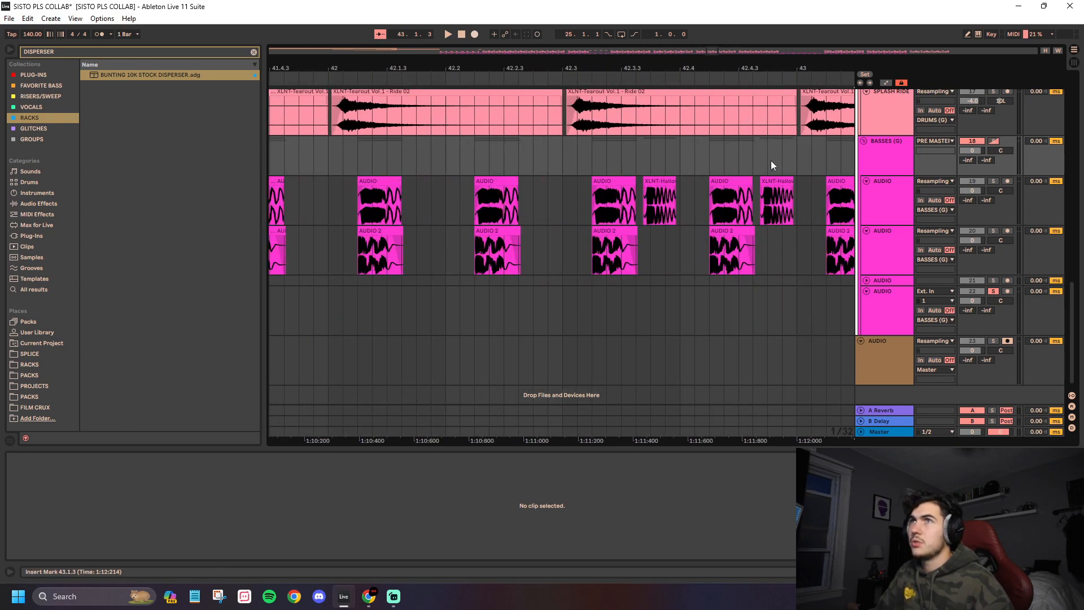
{"action": "scroll", "coordinate": [791, 178], "scroll_direction": "down", "scroll_amount": 8}
{"action": "left_click", "coordinate": [680, 167]}
{"action": "scroll", "coordinate": [672, 168], "scroll_direction": "up", "scroll_amount": 8}
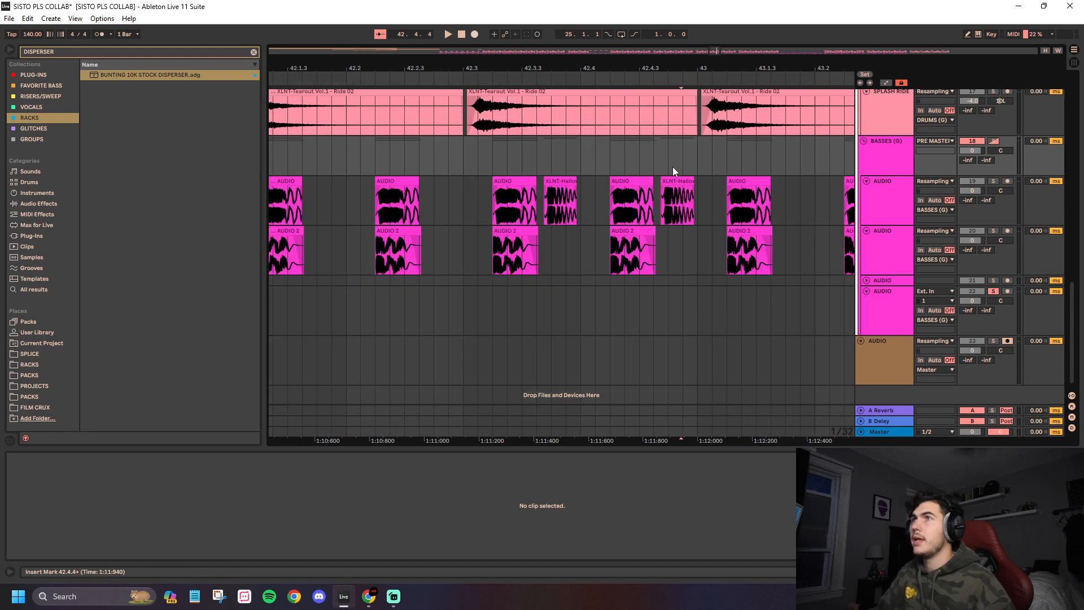
Step: Solo track 19 and play the XLNT-Halloween one-shot from 42.4.3
{"action": "double_click", "coordinate": [686, 182]}
{"action": "left_click", "coordinate": [654, 166]}
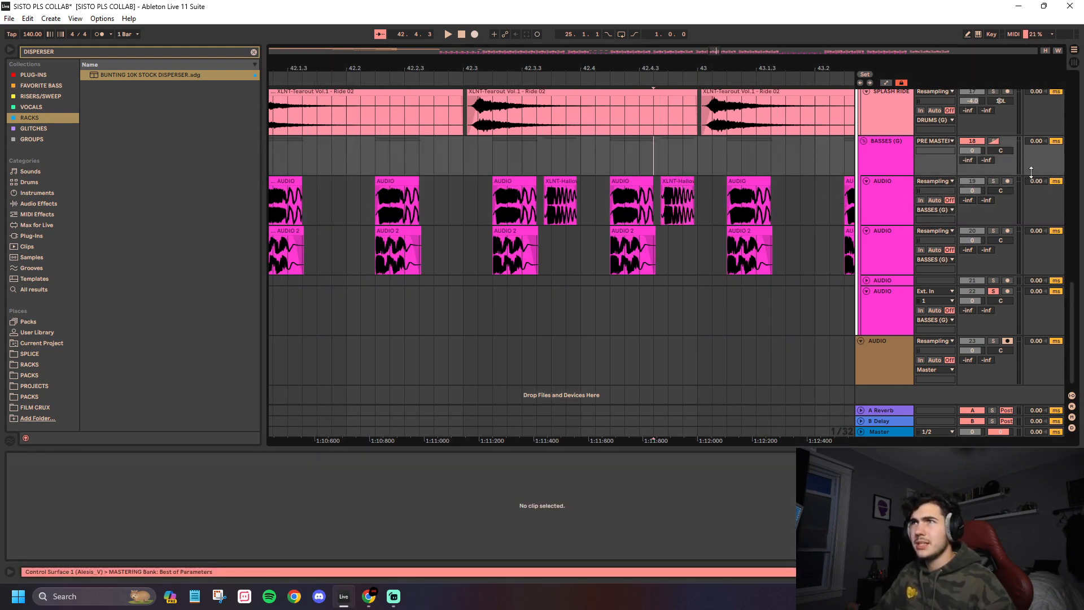
{"action": "left_click", "coordinate": [993, 180]}
{"action": "key", "text": "space"}
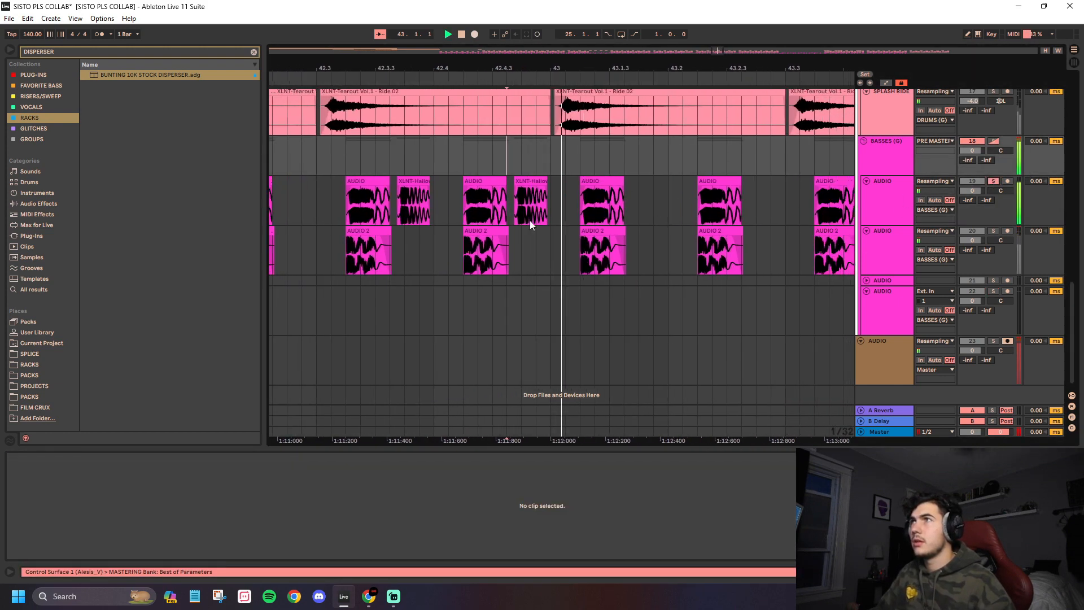
{"action": "key", "text": "space"}
{"action": "key", "text": "space"}
Step: Double the one-shot's warp tempo to 180 BPM, audition the stretched clip, and halve it back to 90 BPM
{"action": "left_click", "coordinate": [484, 181]}
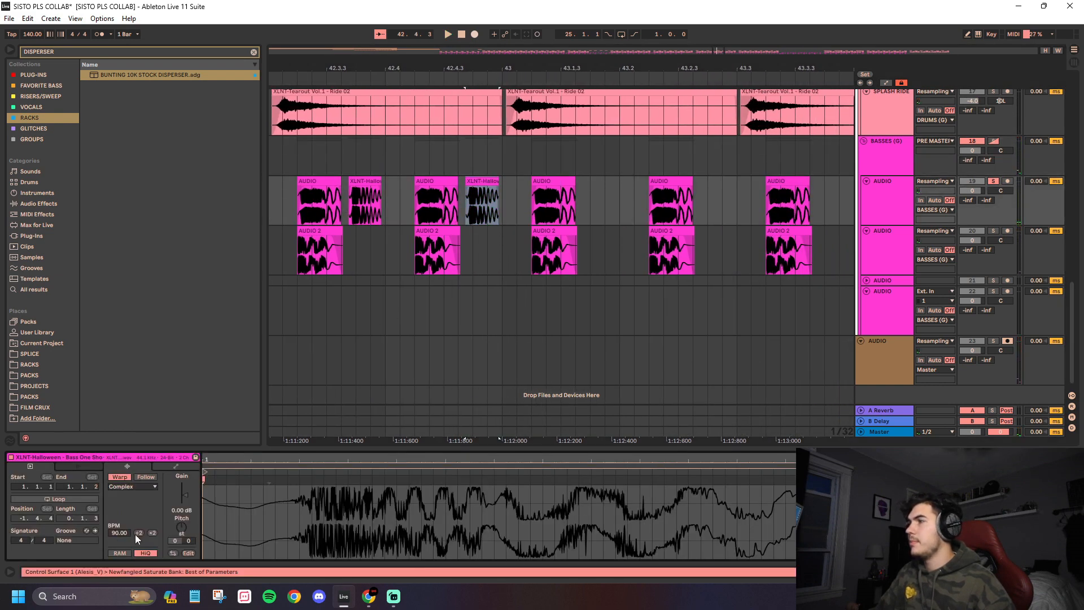
{"action": "left_click", "coordinate": [152, 532]}
{"action": "key", "text": "space"}
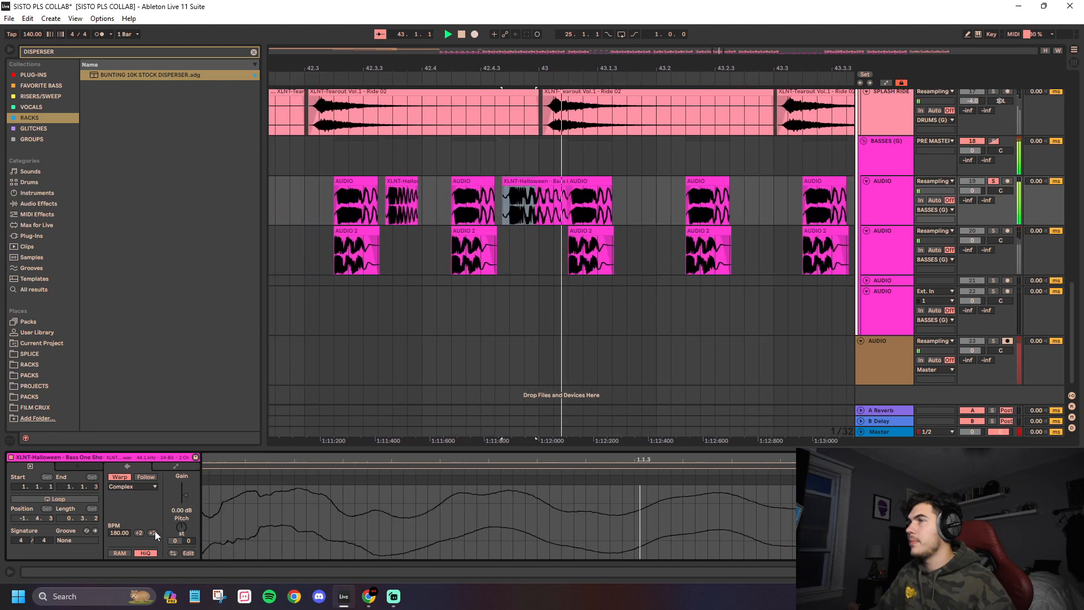
{"action": "left_click", "coordinate": [139, 532]}
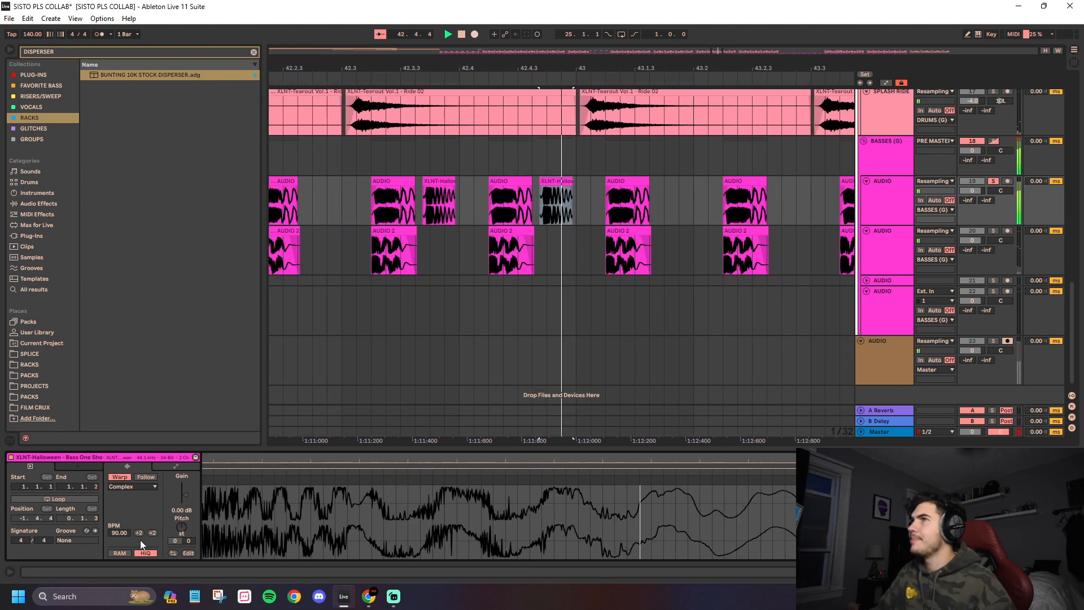
{"action": "key", "text": "space"}
Step: Stretch the one-shot at 42.4.3 to a warp tempo of 100 BPM and replay the phrase from 42.3.1
{"action": "mouse_move", "coordinate": [511, 182]}
{"action": "left_mouse_down"}
{"action": "mouse_move", "coordinate": [542, 186]}
{"action": "mouse_move", "coordinate": [515, 181]}
{"action": "left_mouse_up"}
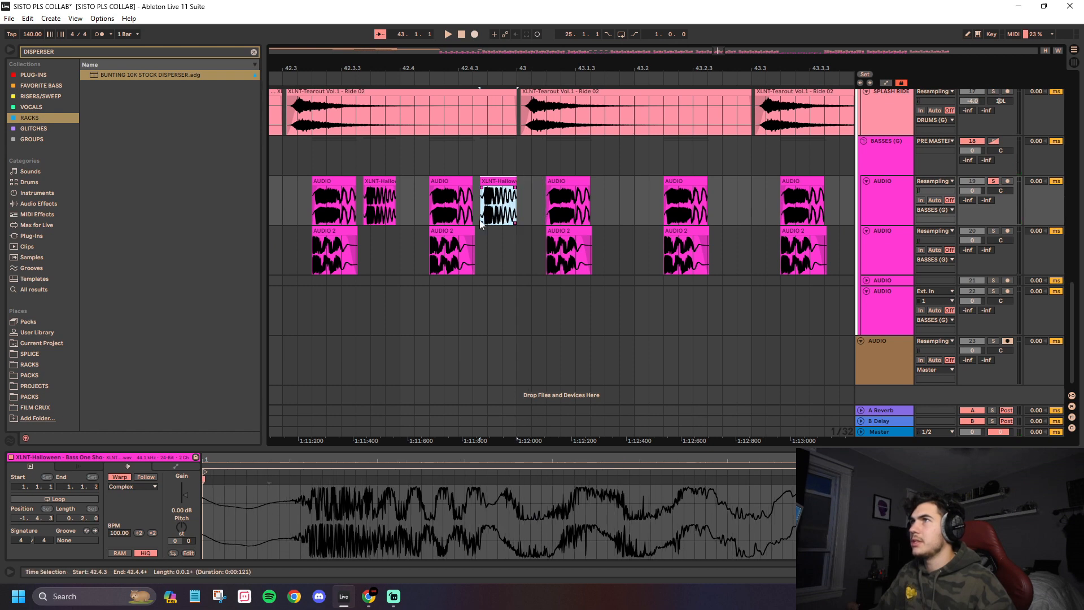
{"action": "key", "text": "space"}
{"action": "key", "text": "space"}
{"action": "left_click", "coordinate": [313, 205]}
{"action": "key", "text": "space"}
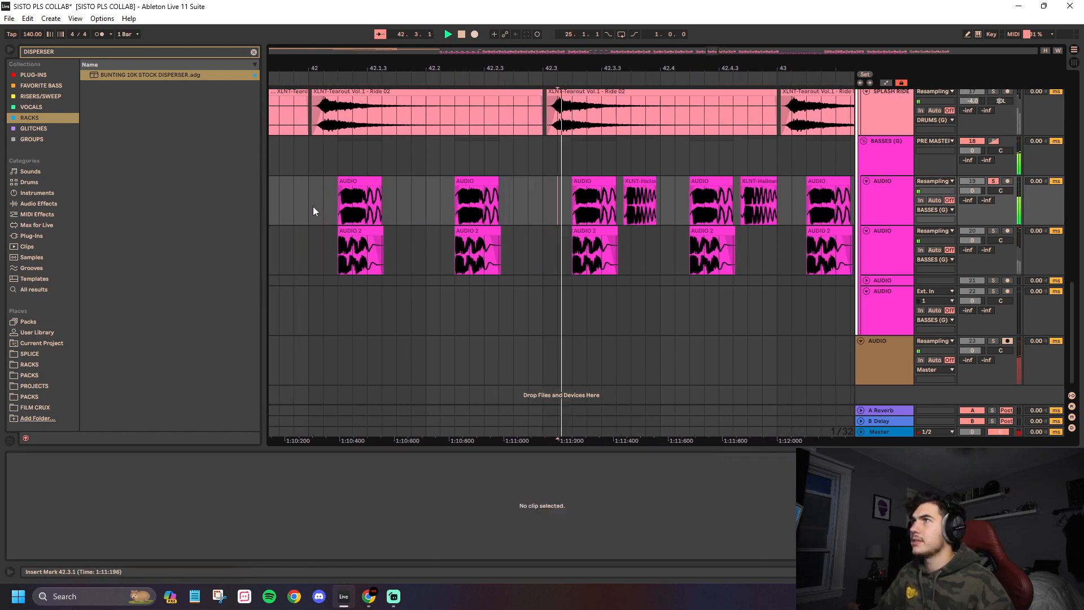
{"action": "key", "text": "space"}
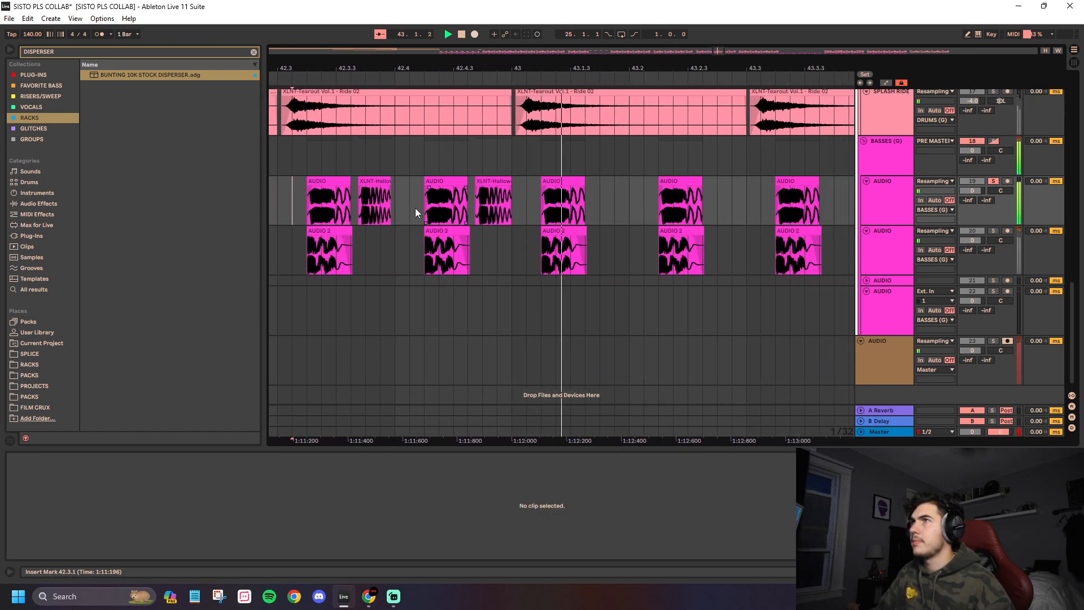
Step: Trim the stretched one-shot on track 19 by deleting its short tail just before 43.1.1
{"action": "left_click", "coordinate": [364, 186]}
{"action": "left_click", "coordinate": [486, 180]}
{"action": "left_click_drag", "start_coordinate": [498, 219], "coordinate": [502, 222]}
{"action": "key", "text": "Delete"}
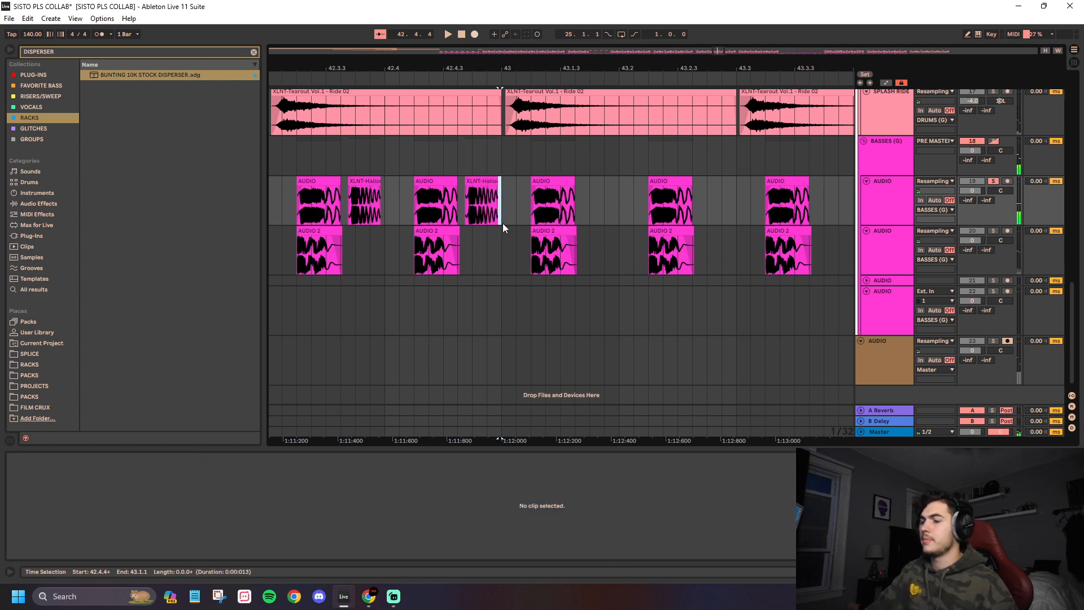
Step: Play the soloed track 19 phrase from the AUDIO clip at 42.3.2, and unsolo it to play the full drop from 41.1.1
{"action": "left_click", "coordinate": [299, 204]}
{"action": "key", "text": "space"}
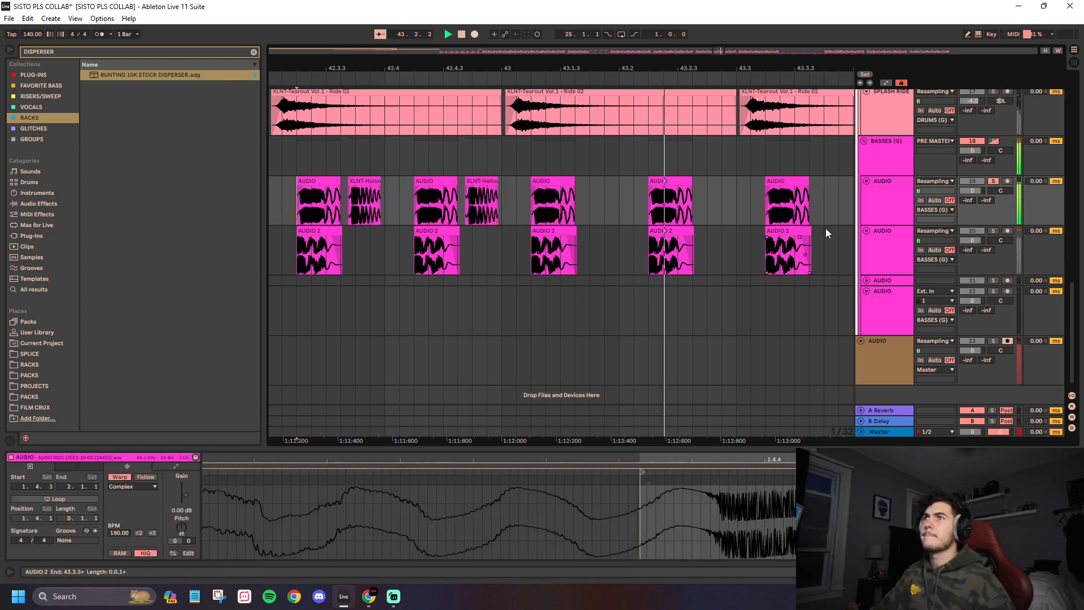
{"action": "scroll", "coordinate": [834, 214], "scroll_direction": "down", "scroll_amount": 5}
{"action": "key", "text": "space"}
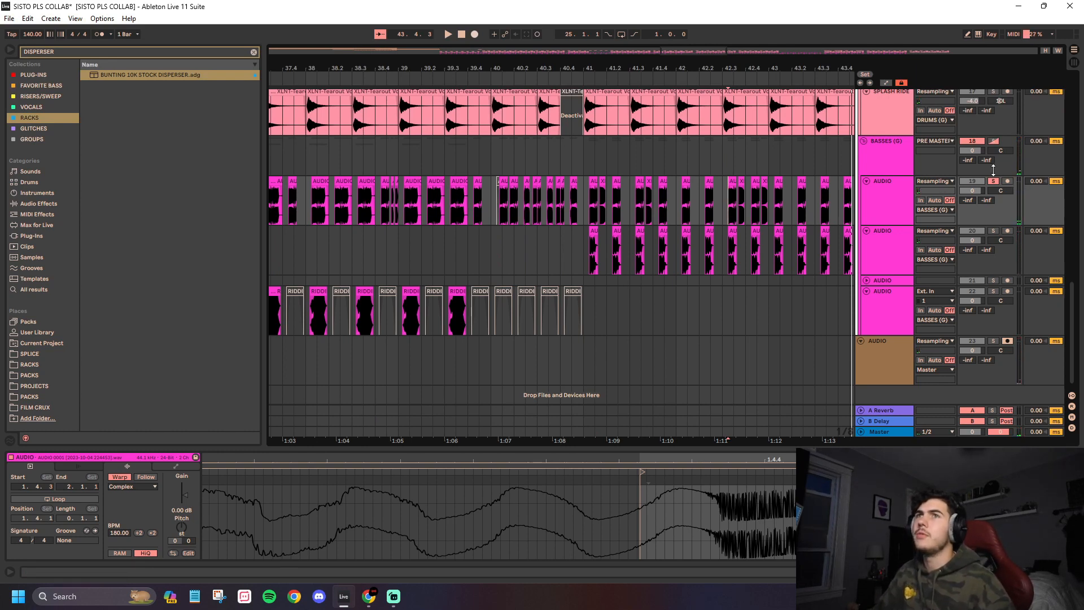
{"action": "left_click", "coordinate": [582, 149]}
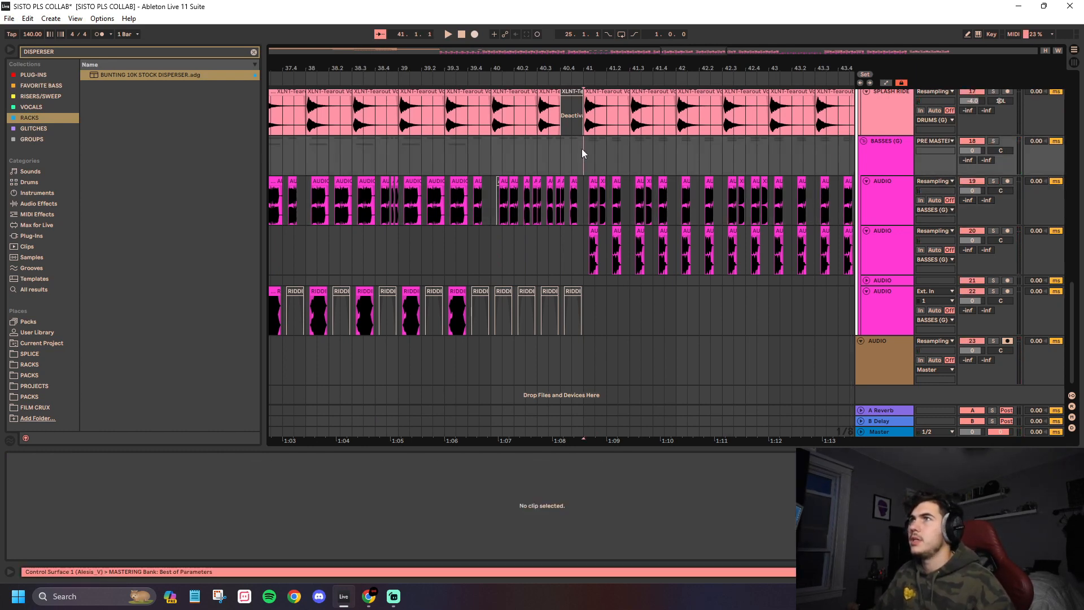
{"action": "key", "text": "space"}
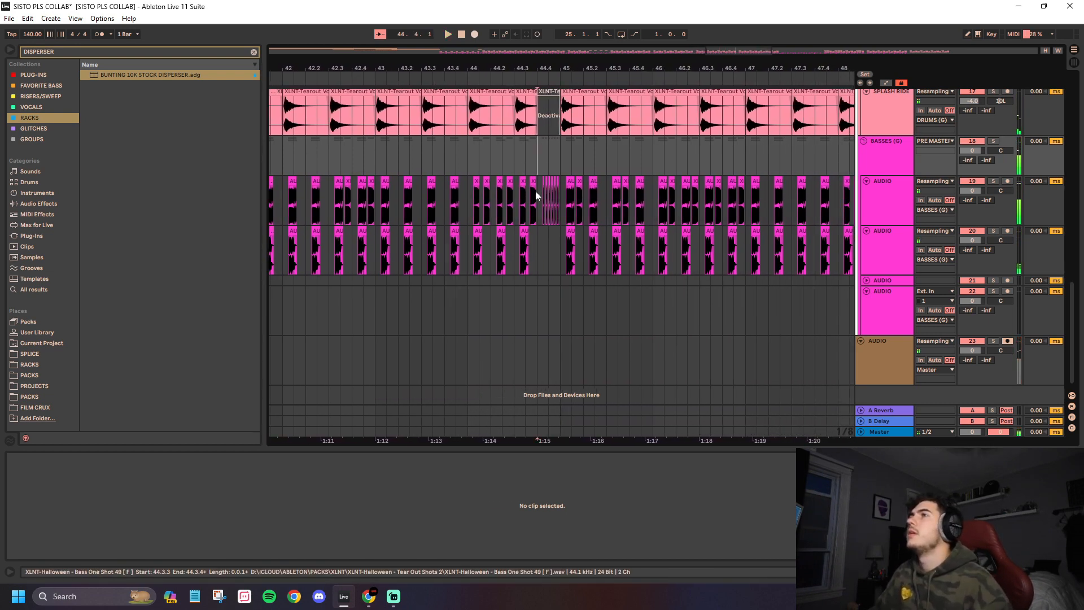
Step: Select the six short XLNT-Halloween one-shot repeats from 44.4.2 on track 19, solo the track and play them
{"action": "scroll", "coordinate": [535, 191], "scroll_direction": "up", "scroll_amount": 5}
{"action": "left_click", "coordinate": [591, 181]}
{"action": "scroll", "coordinate": [564, 192], "scroll_direction": "up", "scroll_amount": 8}
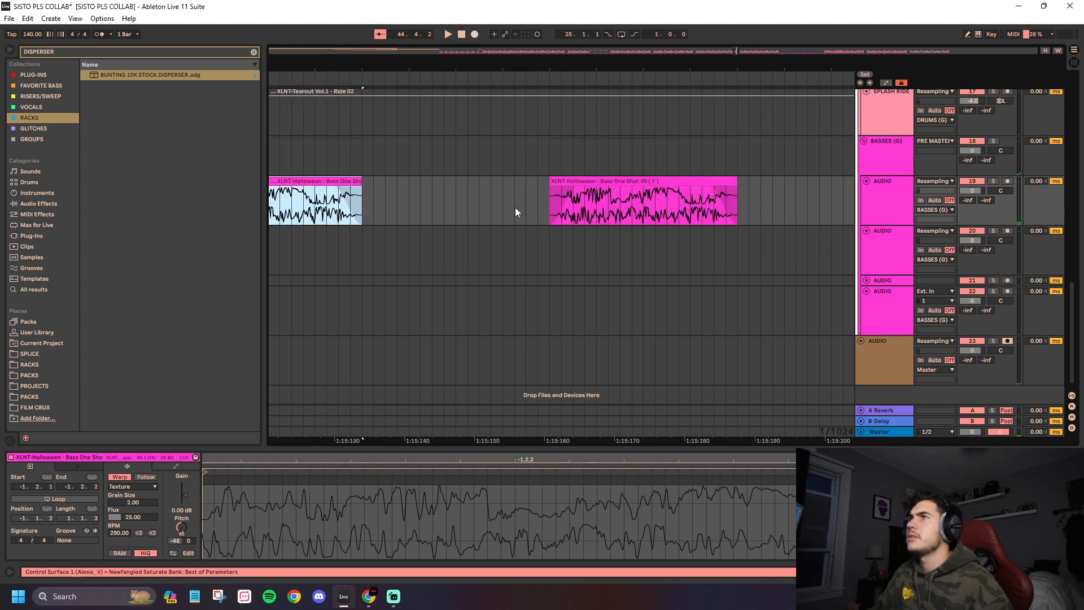
{"action": "scroll", "coordinate": [515, 207], "scroll_direction": "down", "scroll_amount": 10}
{"action": "left_click", "coordinate": [388, 201]}
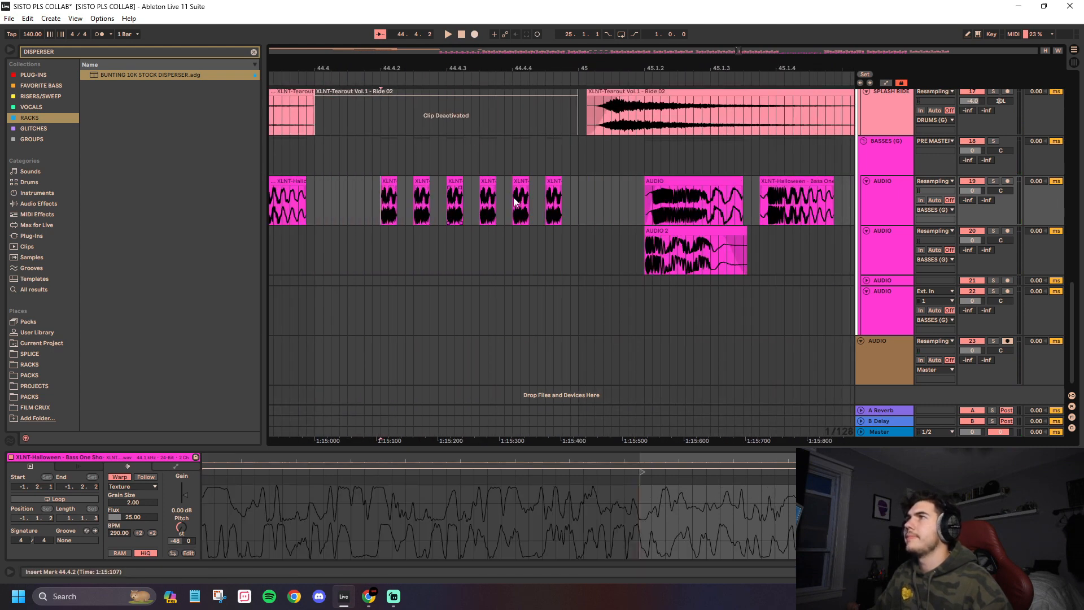
{"action": "left_click", "coordinate": [553, 182], "text": "shift"}
{"action": "left_click", "coordinate": [994, 181]}
{"action": "key", "text": "space"}
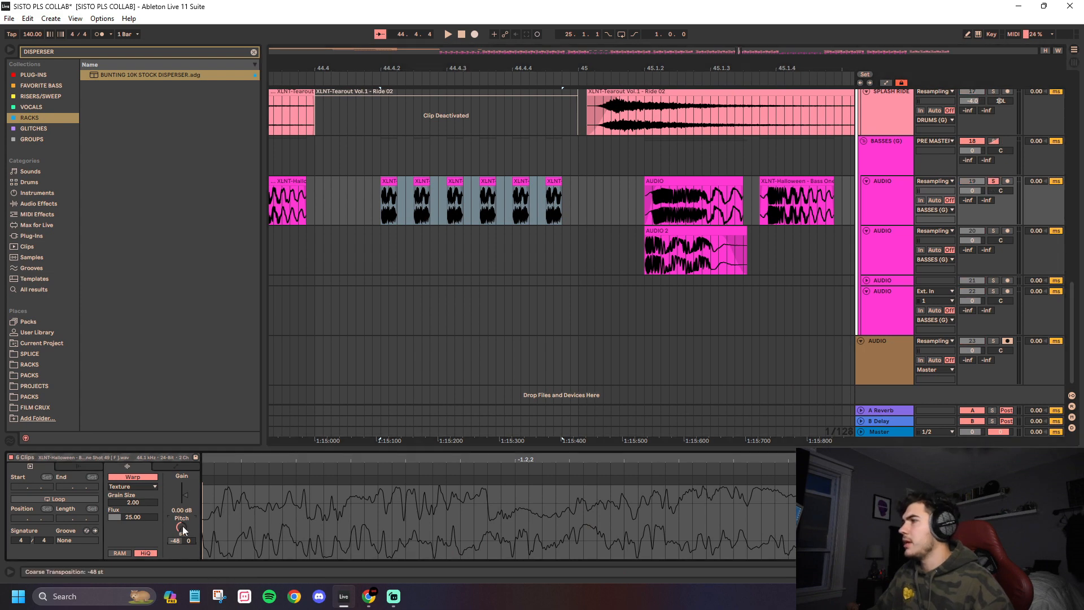
{"action": "left_click", "coordinate": [180, 528]}
{"action": "key", "text": "Delete"}
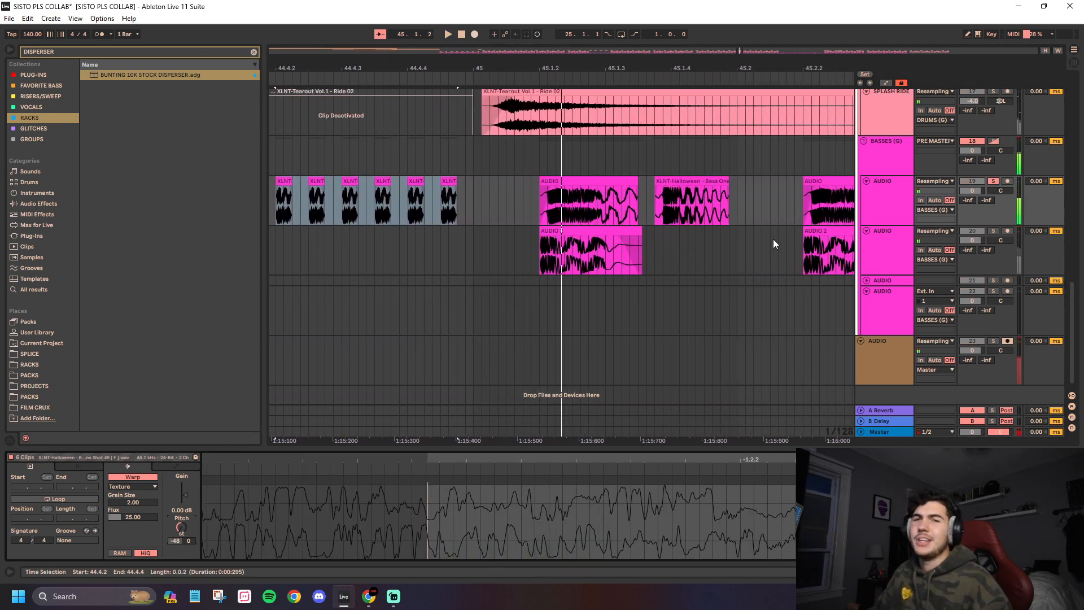
Step: Copy the XLNT-Halloween one-shot at 44.3.3 on track 19 to track 22 and stretch it to a warp tempo of 930 BPM
{"action": "scroll", "coordinate": [774, 239], "scroll_direction": "down", "scroll_amount": 3}
{"action": "left_click", "coordinate": [535, 160]}
{"action": "left_click", "coordinate": [508, 185]}
{"action": "key", "text": "ctrl+c"}
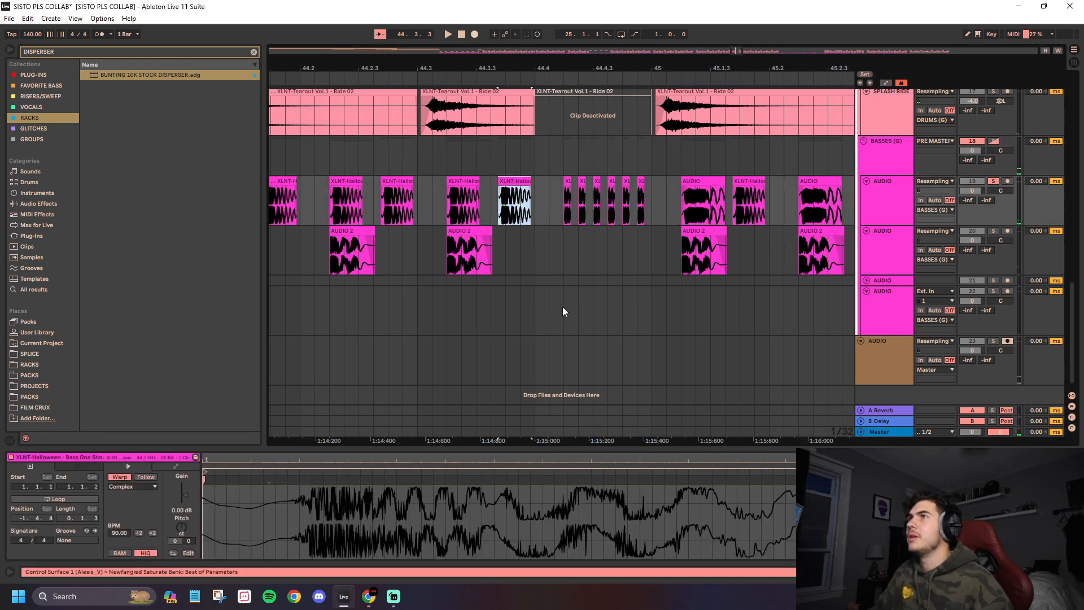
{"action": "left_click", "coordinate": [562, 306]}
{"action": "key", "text": "ctrl+v"}
{"action": "left_click_drag", "start_coordinate": [577, 291], "coordinate": [877, 293]}
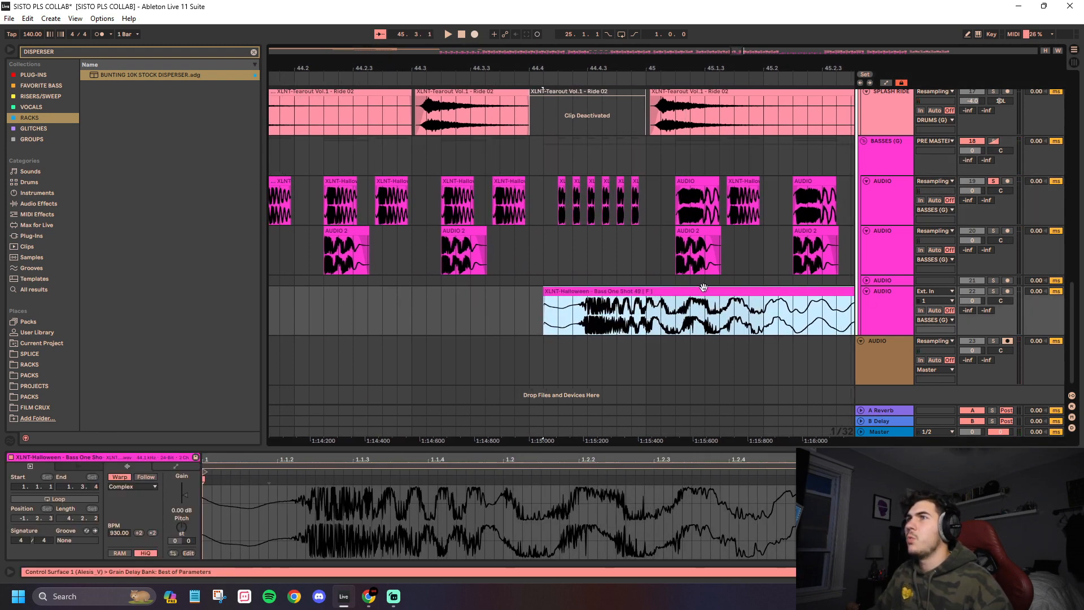
Step: Isolate a short slice of the stretched one-shot on track 22 and lay out four spaced copies from 44.4.1
{"action": "left_click_drag", "start_coordinate": [699, 290], "coordinate": [609, 296]}
{"action": "left_click", "coordinate": [538, 307]}
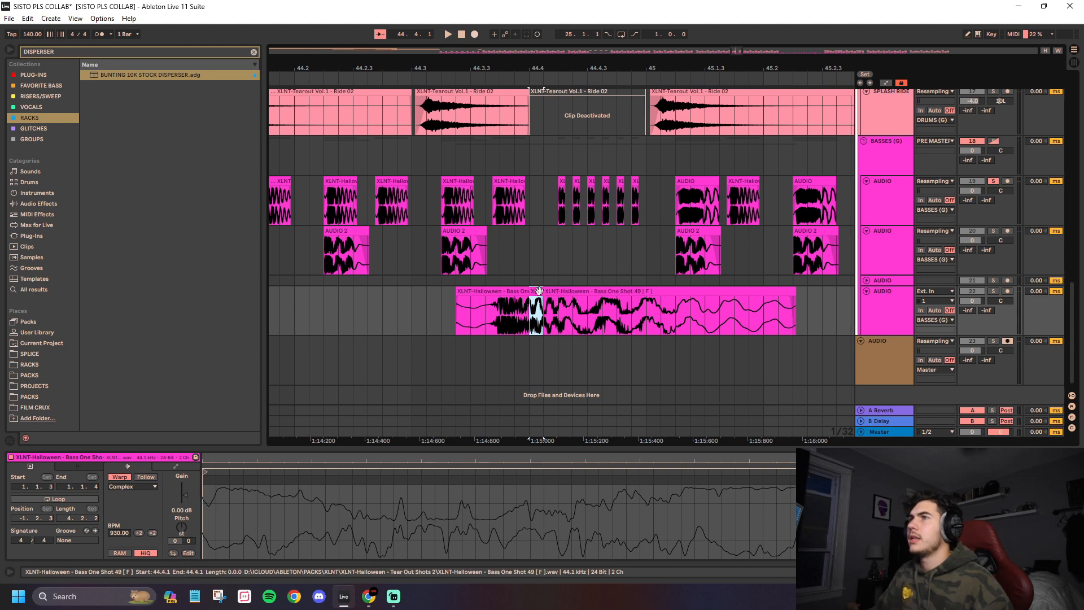
{"action": "left_click_drag", "start_coordinate": [539, 290], "coordinate": [565, 304]}
{"action": "left_click", "coordinate": [586, 290]}
{"action": "key", "text": "Delete"}
{"action": "left_click", "coordinate": [550, 292]}
{"action": "key", "text": "Delete"}
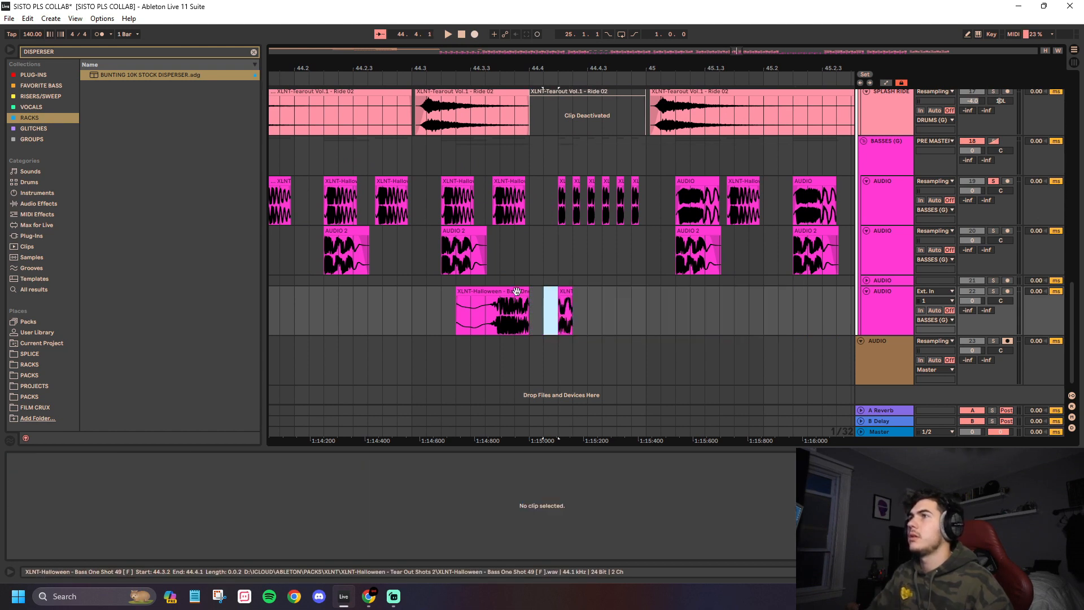
{"action": "left_click", "coordinate": [513, 291]}
{"action": "key", "text": "Delete"}
{"action": "mouse_move", "coordinate": [563, 294]}
{"action": "left_mouse_down"}
{"action": "mouse_move", "coordinate": [538, 297]}
{"action": "mouse_move", "coordinate": [560, 314]}
{"action": "left_mouse_up"}
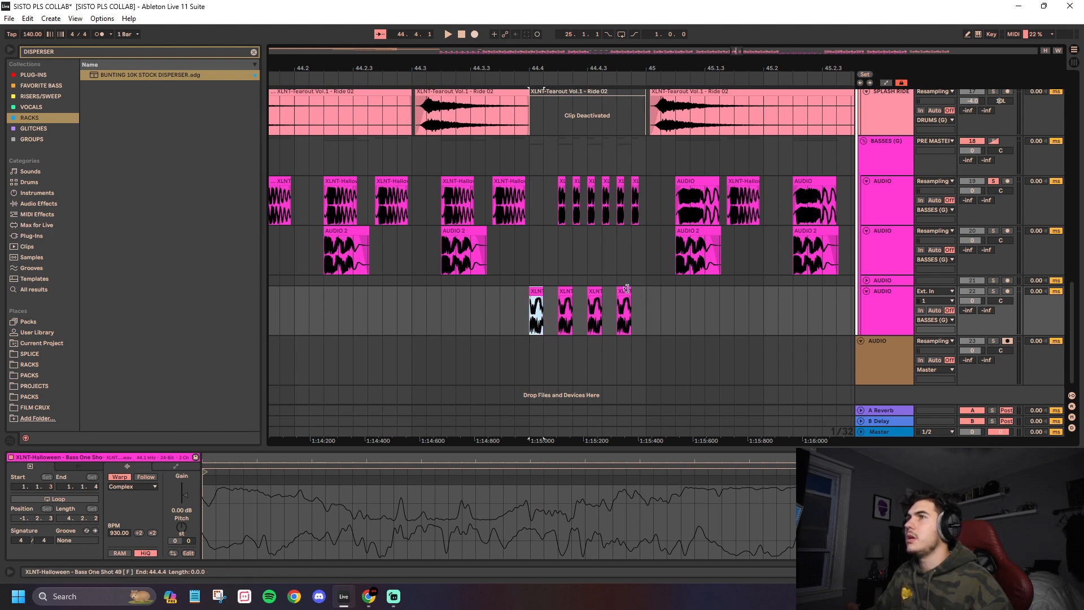
Step: Set the four slices to Texture warp, -48 st pitch and grain size 2.00, auditioning them with track 22 soloed
{"action": "left_click", "coordinate": [626, 290]}
{"action": "left_click", "coordinate": [538, 289], "text": "shift"}
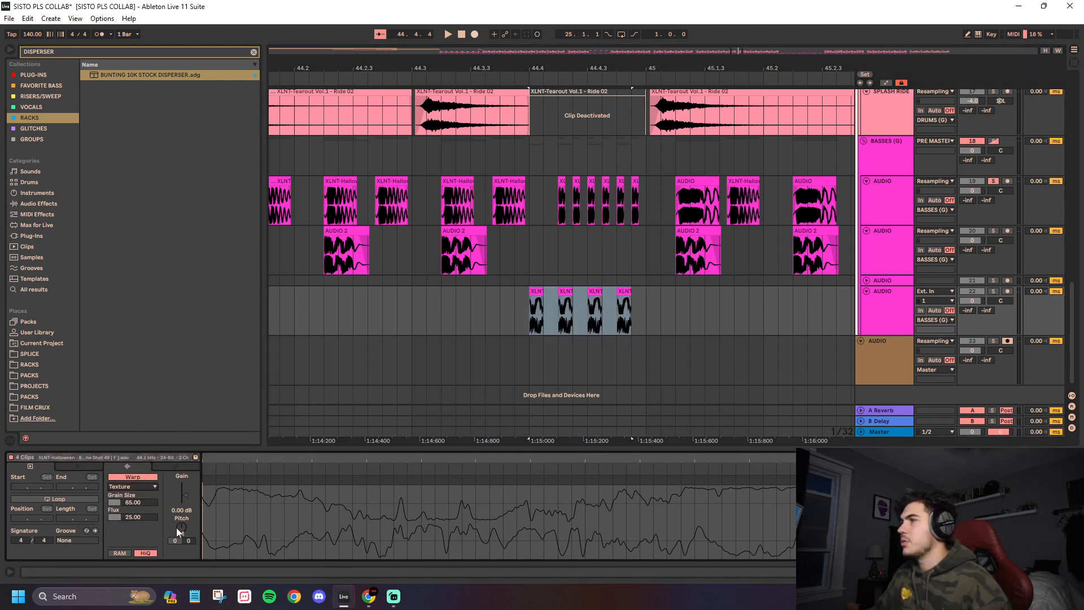
{"action": "key", "text": "space"}
{"action": "left_click", "coordinate": [993, 291]}
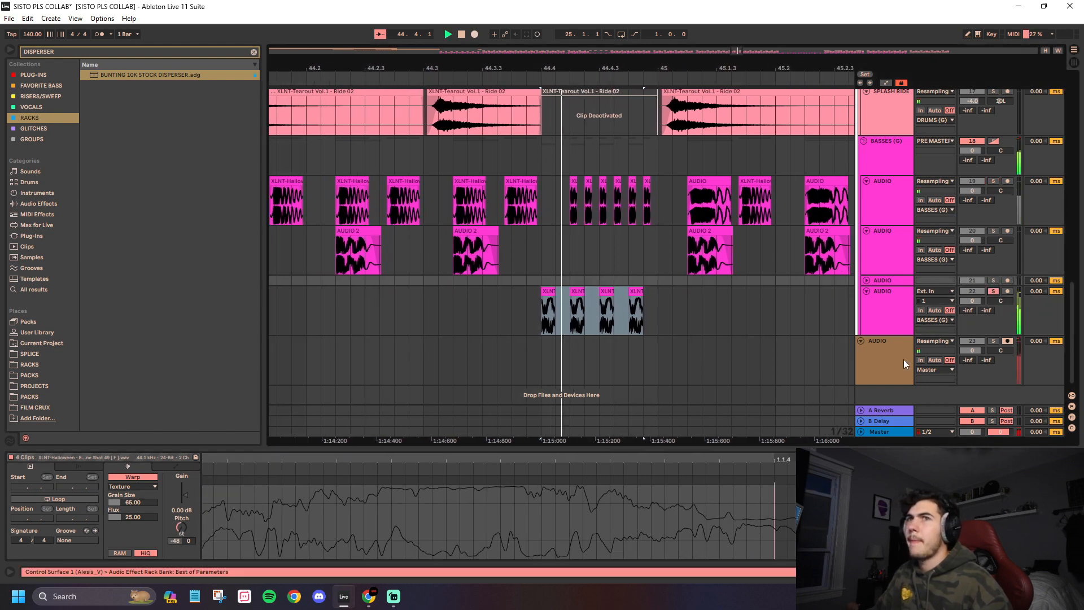
{"action": "key", "text": "space"}
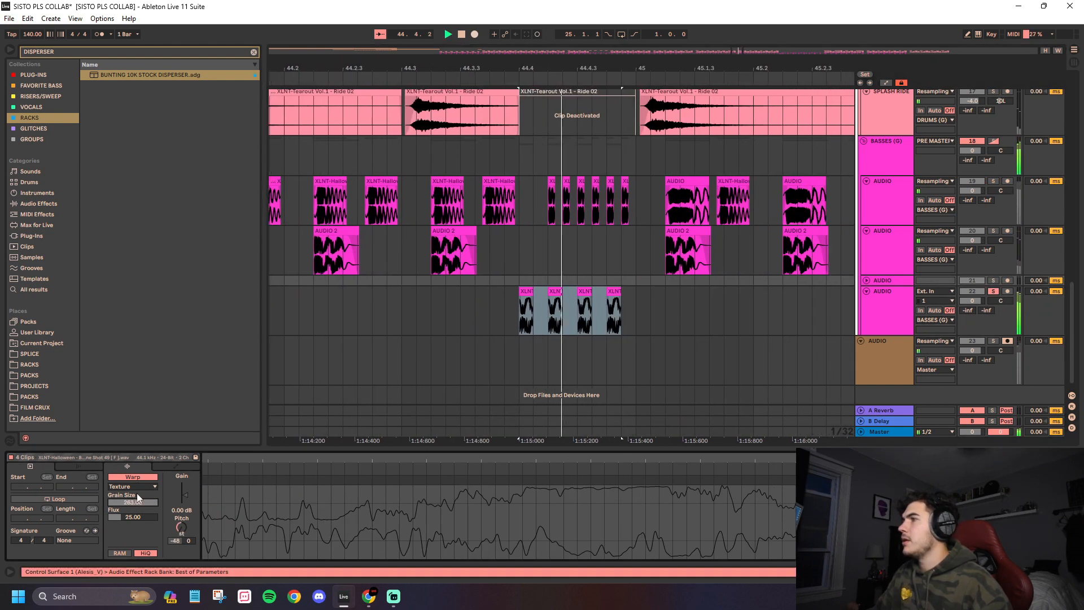
{"action": "left_click_drag", "start_coordinate": [136, 502], "coordinate": [136, 474]}
Step: Shorten the slice at 44.4.1 on track 22 to half its length and delete the other three copies
{"action": "left_click", "coordinate": [464, 291]}
{"action": "scroll", "coordinate": [464, 293], "scroll_direction": "up", "scroll_amount": 5, "text": "ctrl"}
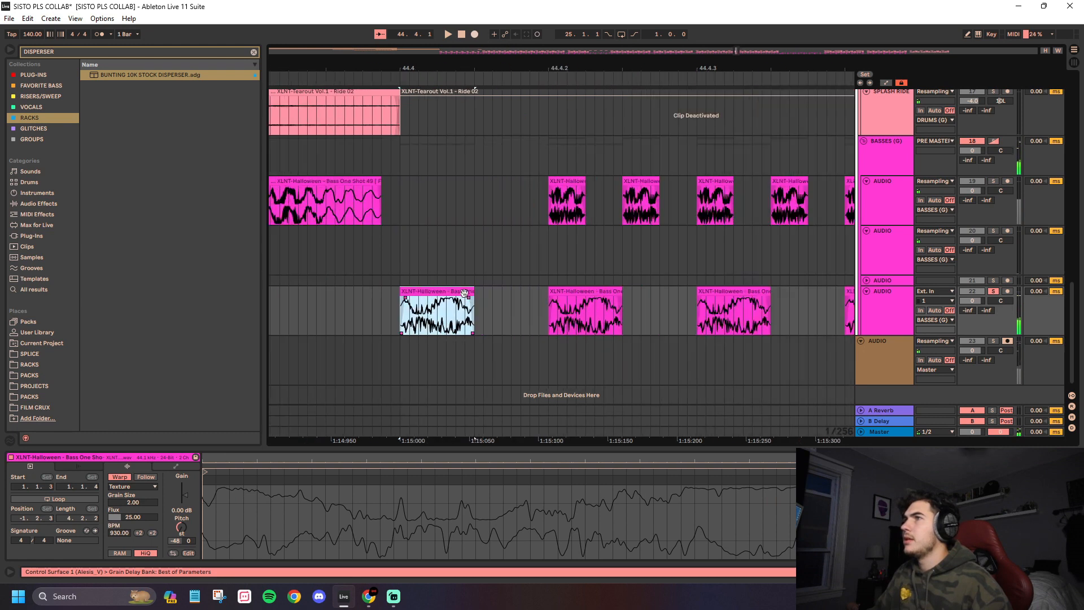
{"action": "scroll", "coordinate": [482, 292], "scroll_direction": "down", "scroll_amount": 2, "text": "ctrl"}
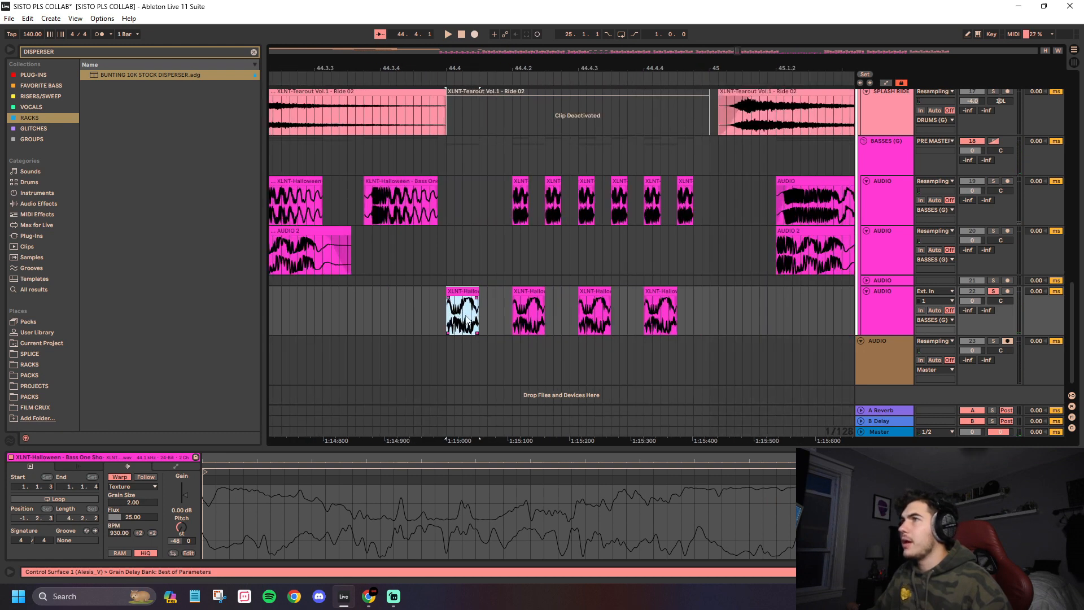
{"action": "key", "text": "Delete"}
{"action": "left_click_drag", "start_coordinate": [470, 291], "coordinate": [702, 300]}
{"action": "key", "text": "Delete"}
{"action": "left_click_drag", "start_coordinate": [560, 305], "coordinate": [448, 313]}
{"action": "key", "text": "Delete"}
Step: Duplicate the shortened slice repeatedly along track 22, play the result, and delete the repeats past 45.1.1
{"action": "key", "text": "ctrl+d"}
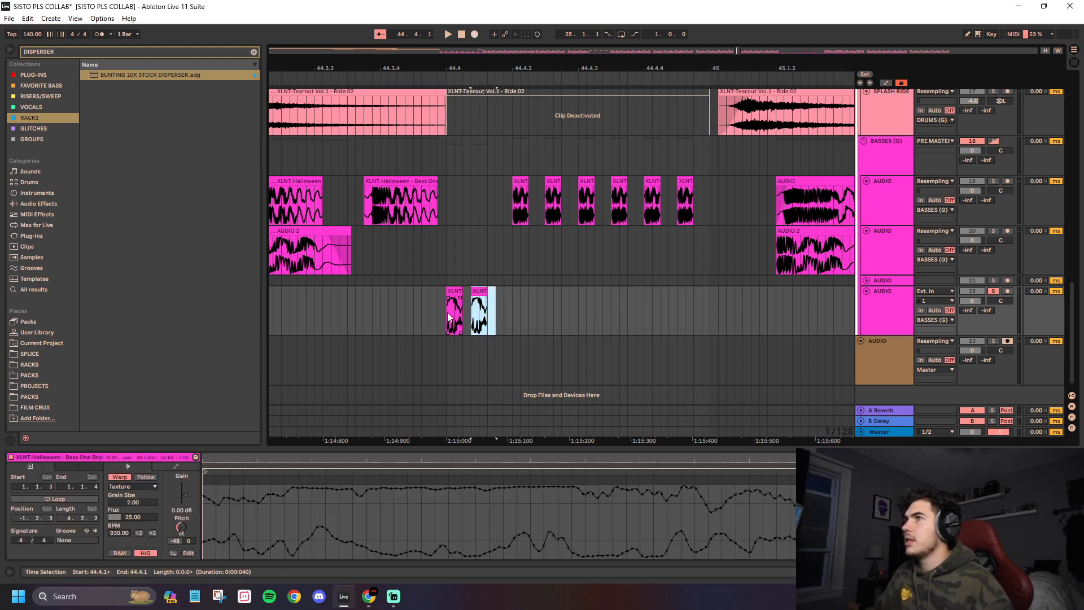
{"action": "key", "text": "ctrl+d"}
{"action": "key", "text": "ctrl+d"}
{"action": "key", "text": "ctrl+d"}
{"action": "key", "text": "ctrl+d"}
{"action": "key", "text": "ctrl+d"}
{"action": "key", "text": "ctrl+d"}
{"action": "key", "text": "ctrl+d"}
{"action": "key", "text": "ctrl+d"}
{"action": "key", "text": "ctrl+d"}
{"action": "key", "text": "ctrl+d"}
{"action": "key", "text": "ctrl+d"}
{"action": "left_click", "coordinate": [442, 283]}
{"action": "key", "text": "space"}
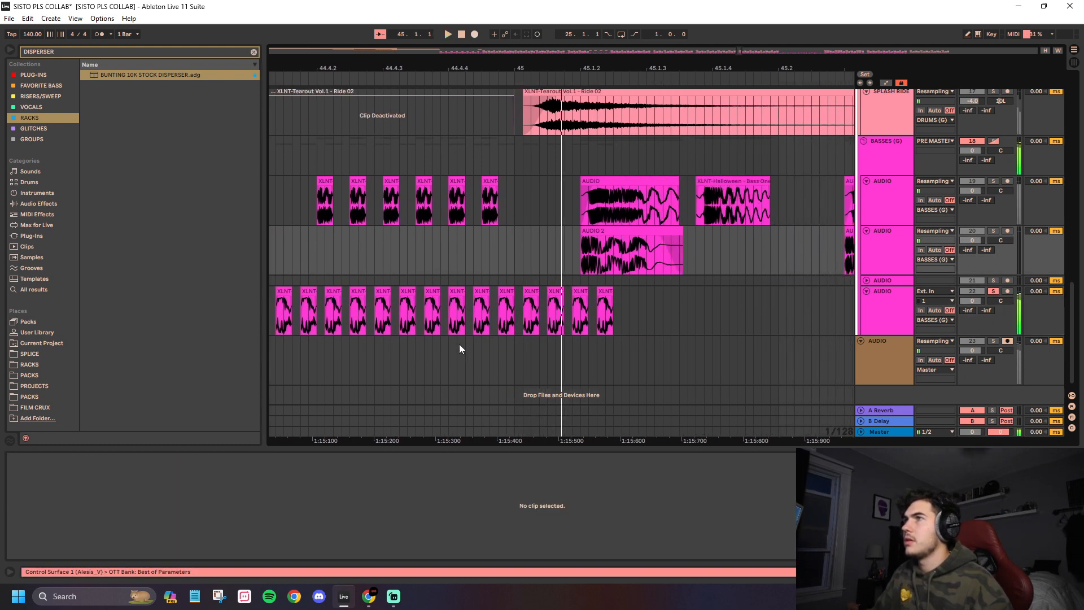
{"action": "left_click", "coordinate": [504, 313]}
{"action": "left_click_drag", "start_coordinate": [515, 308], "coordinate": [621, 307]}
{"action": "key", "text": "Delete"}
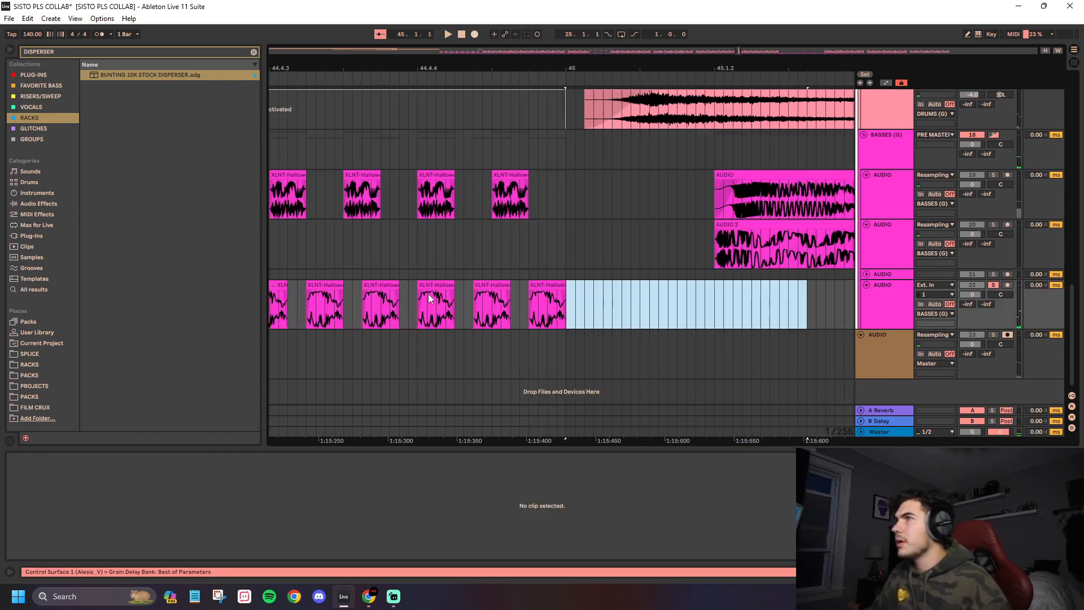
Step: Select all the slice repeats on track 22 between 44.4.1 and 45.1.1 and play them
{"action": "scroll", "coordinate": [327, 277], "scroll_direction": "down", "scroll_amount": 2}
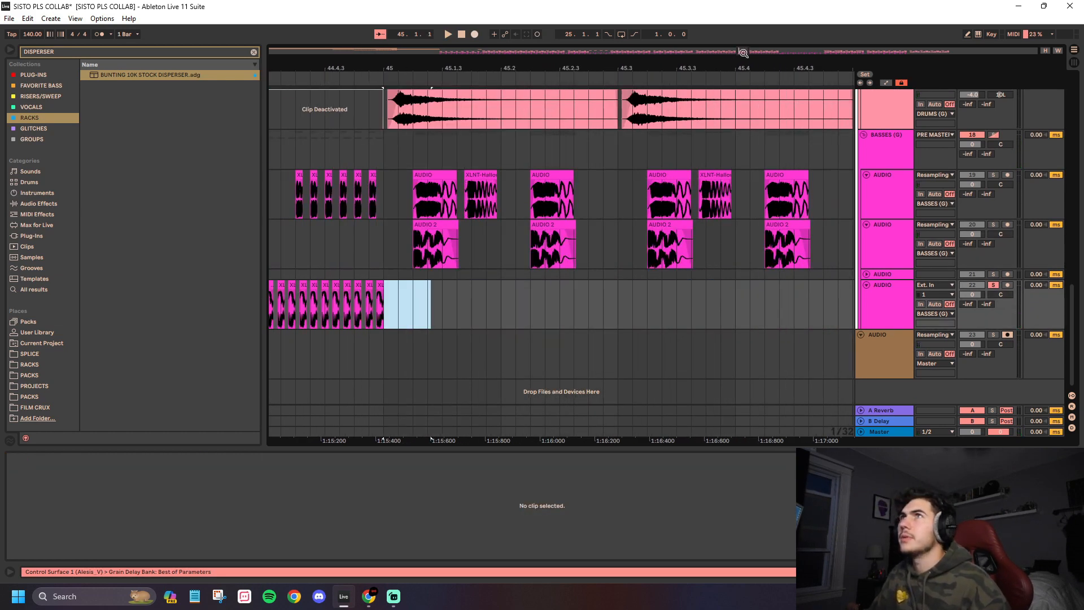
{"action": "left_click", "coordinate": [484, 265]}
{"action": "left_click", "coordinate": [481, 284]}
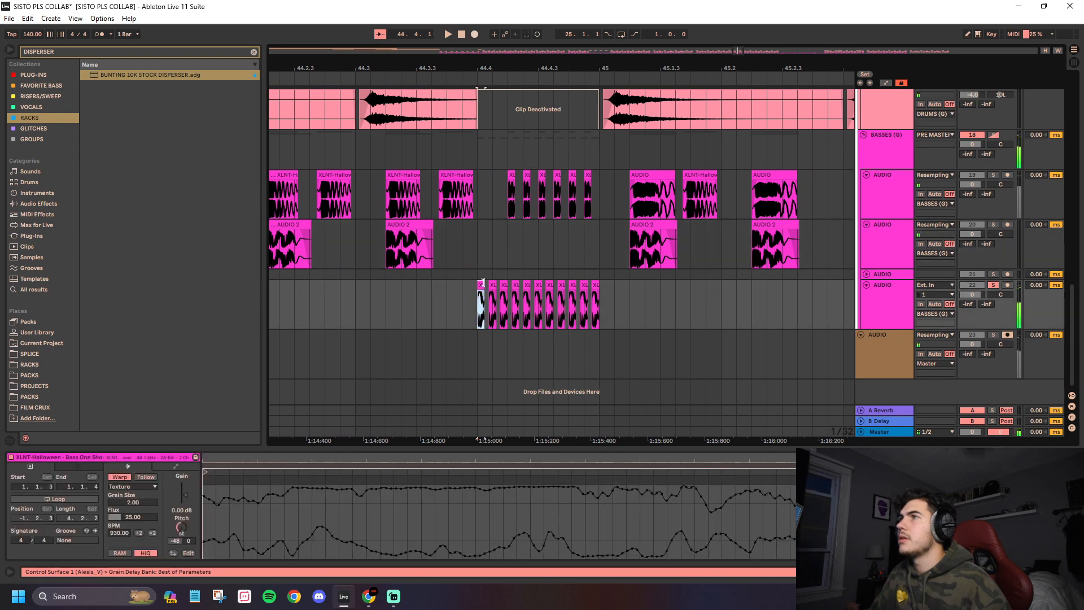
{"action": "left_click", "coordinate": [597, 284], "text": "shift"}
{"action": "key", "text": "space"}
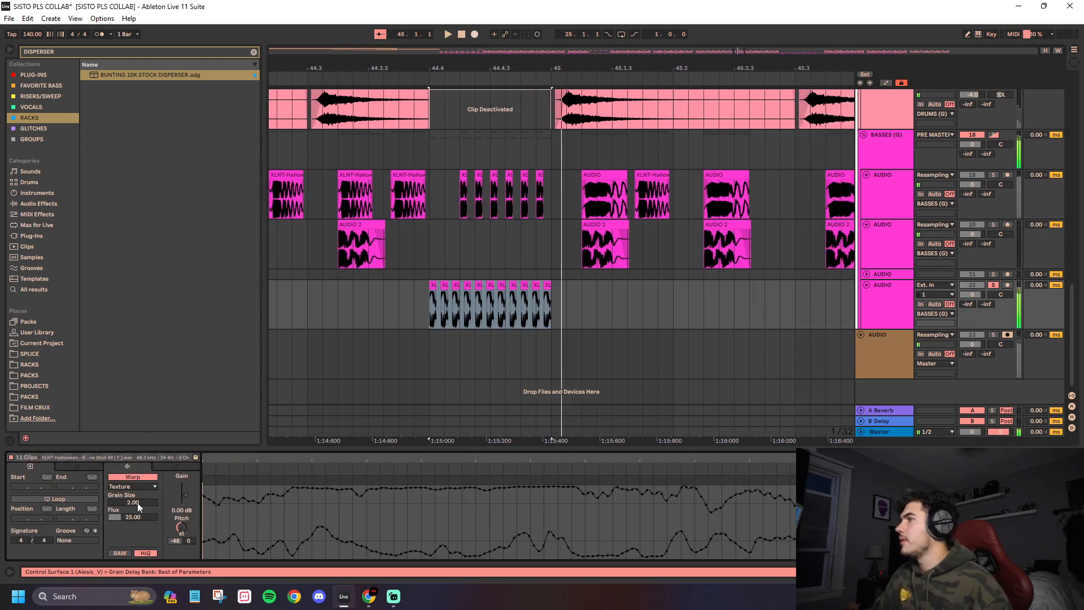
Step: Switch the slice repeats on track 22 to Tones warp mode and audition them while changing the grain size
{"action": "left_click", "coordinate": [133, 486]}
{"action": "left_click", "coordinate": [131, 500]}
{"action": "key", "text": "space"}
{"action": "key", "text": "space"}
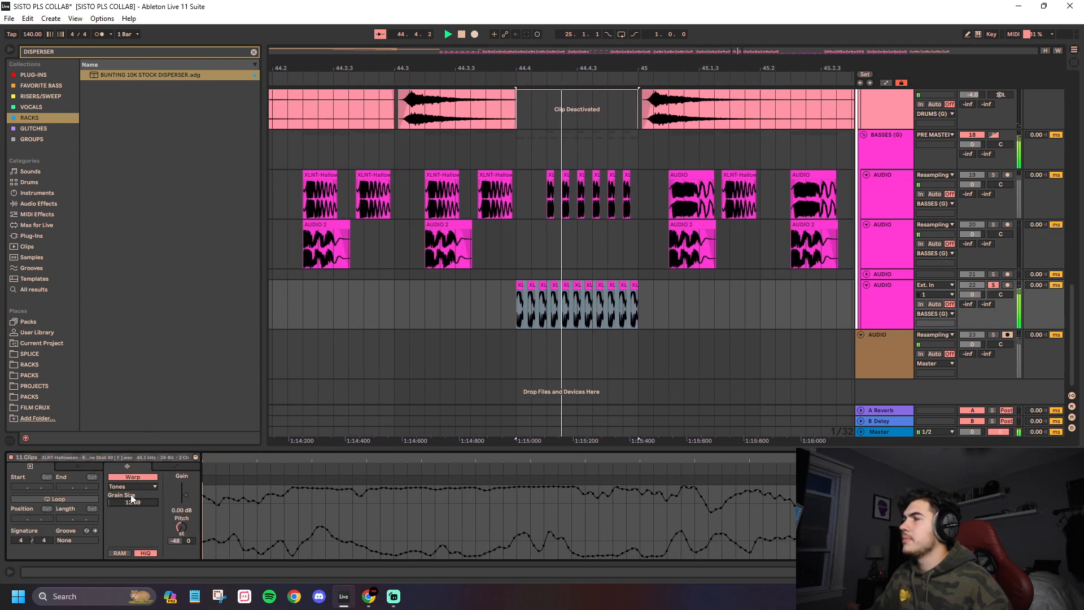
{"action": "left_click_drag", "start_coordinate": [133, 502], "coordinate": [134, 472]}
{"action": "key", "text": "space"}
{"action": "key", "text": "space"}
{"action": "key", "text": "space"}
{"action": "key", "text": "space"}
{"action": "key", "text": "space"}
Step: Pitch the slice repeats on track 22 to -24 st, return them to Texture warp mode and play them
{"action": "left_click_drag", "start_coordinate": [181, 528], "coordinate": [125, 510]}
{"action": "key", "text": "space"}
{"action": "left_click", "coordinate": [133, 486]}
{"action": "left_click", "coordinate": [125, 504]}
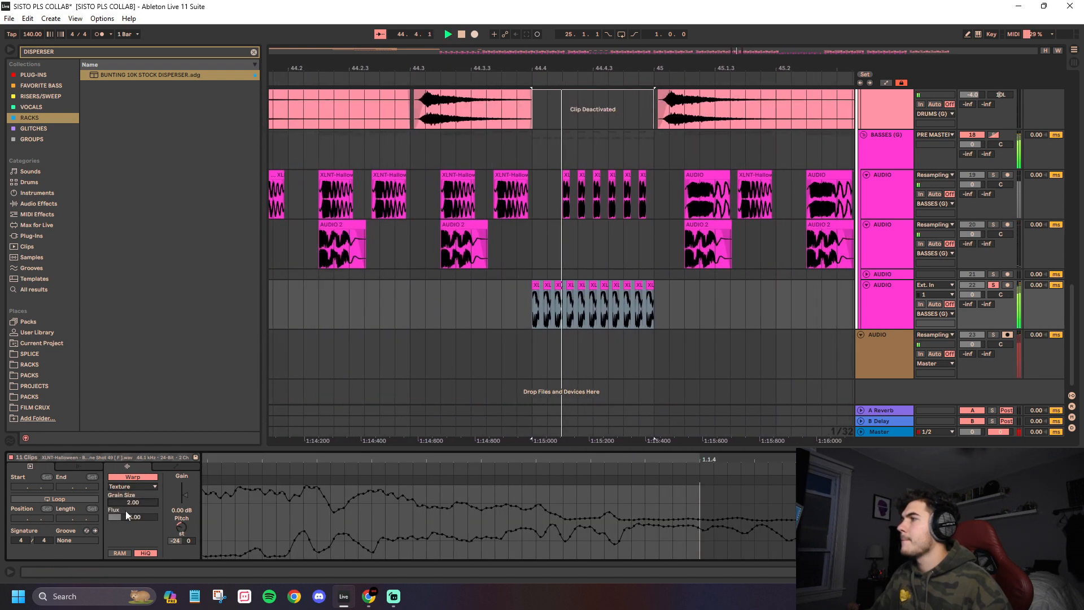
{"action": "key", "text": "space"}
Step: Delete the repeats from track 22 and play the original six-hit fill with track 19 soloed
{"action": "left_click_drag", "start_coordinate": [425, 321], "coordinate": [573, 321]}
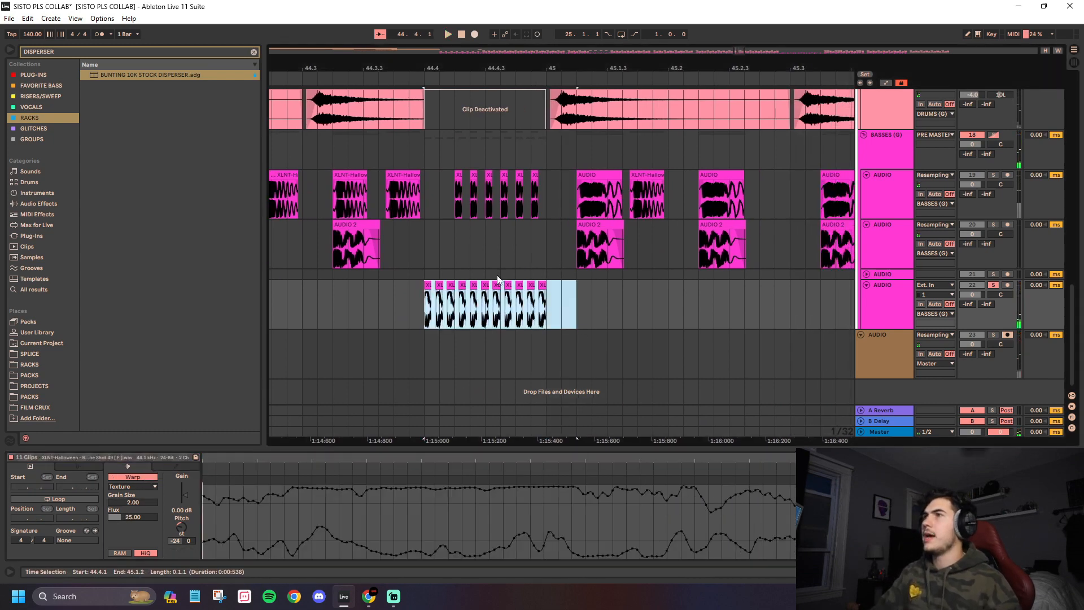
{"action": "key", "text": "Delete"}
{"action": "left_click", "coordinate": [453, 194]}
{"action": "key", "text": "space"}
{"action": "left_click", "coordinate": [996, 175]}
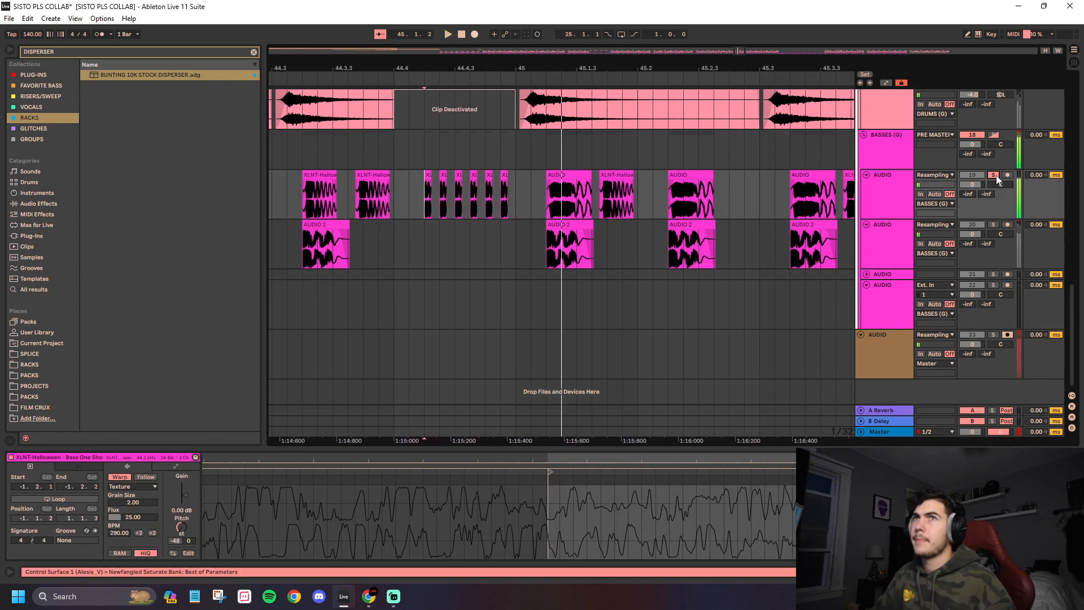
{"action": "left_click", "coordinate": [404, 155]}
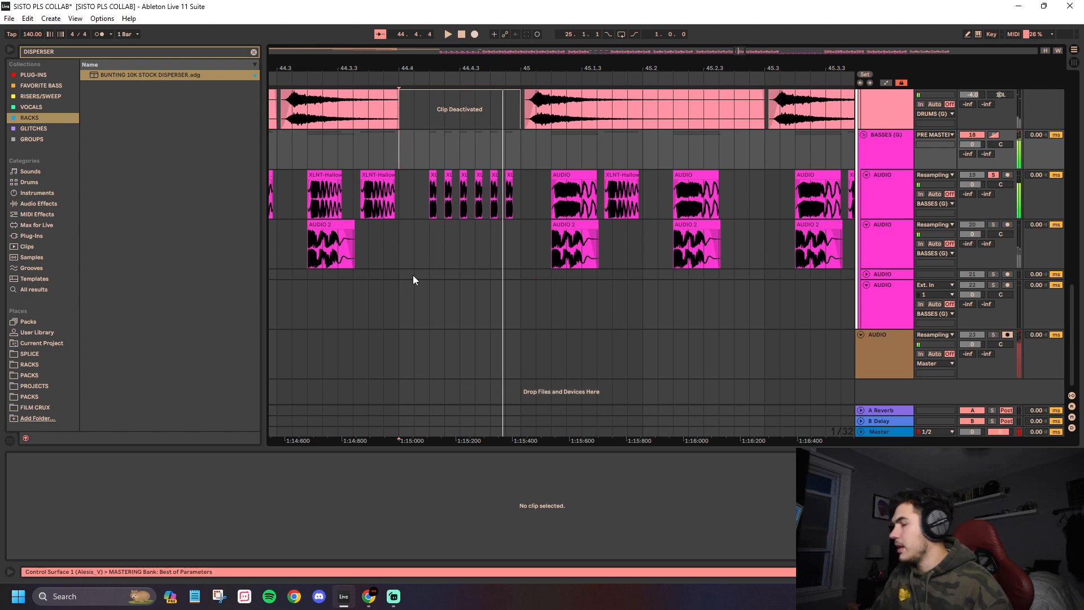
Step: Restore the deleted repeats and move those from 44.4.2 onward onto track 19 in place of the original six hits
{"action": "key", "text": "ctrl+z"}
{"action": "left_click", "coordinate": [394, 294]}
{"action": "left_click_drag", "start_coordinate": [394, 293], "coordinate": [436, 218]}
{"action": "key", "text": "Delete"}
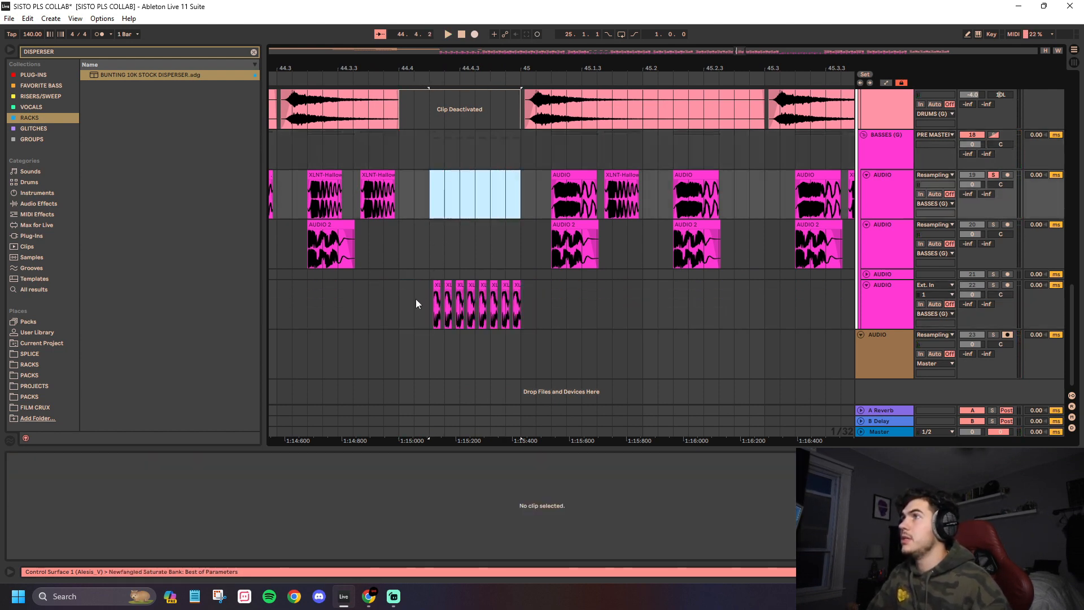
{"action": "mouse_move", "coordinate": [415, 299]}
{"action": "left_mouse_down"}
{"action": "mouse_move", "coordinate": [524, 334]}
{"action": "mouse_move", "coordinate": [469, 304]}
{"action": "mouse_move", "coordinate": [424, 303]}
{"action": "left_mouse_up"}
{"action": "key", "text": "Delete"}
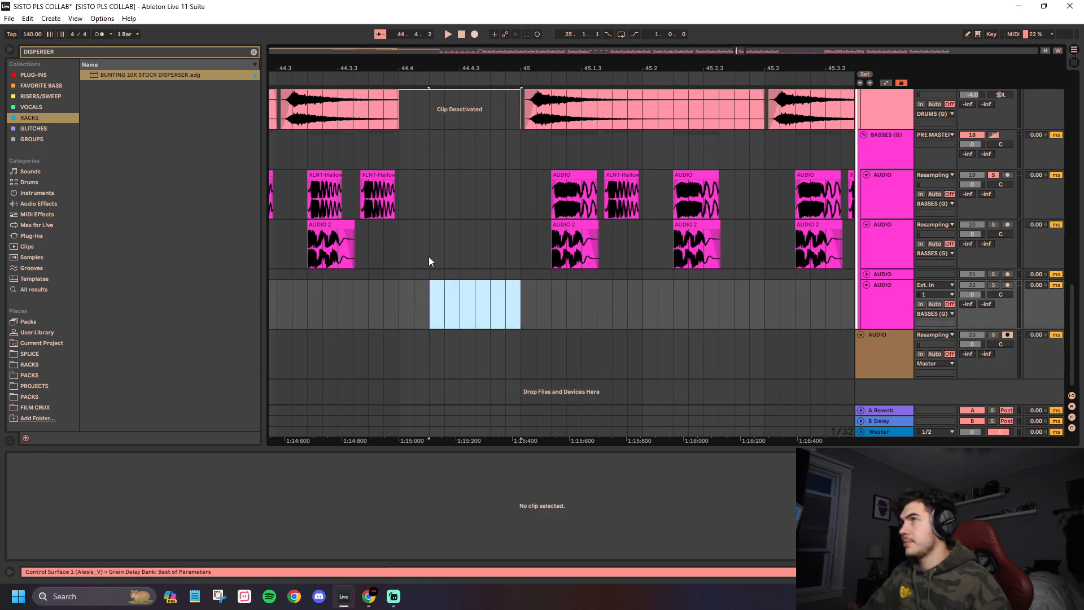
{"action": "left_click", "coordinate": [428, 208]}
{"action": "key", "text": "ctrl+v"}
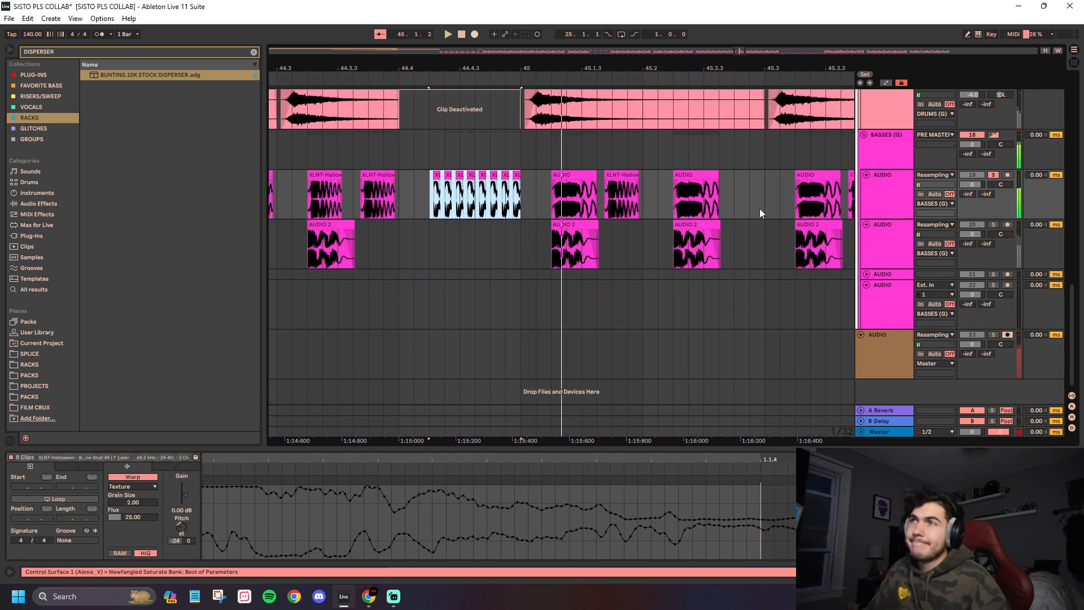
Step: Move the repeats back to track 22 with it soloed, clear them, and restore the original six hits on track 19
{"action": "key", "text": "ctrl+x"}
{"action": "left_click", "coordinate": [453, 314]}
{"action": "key", "text": "ctrl+v"}
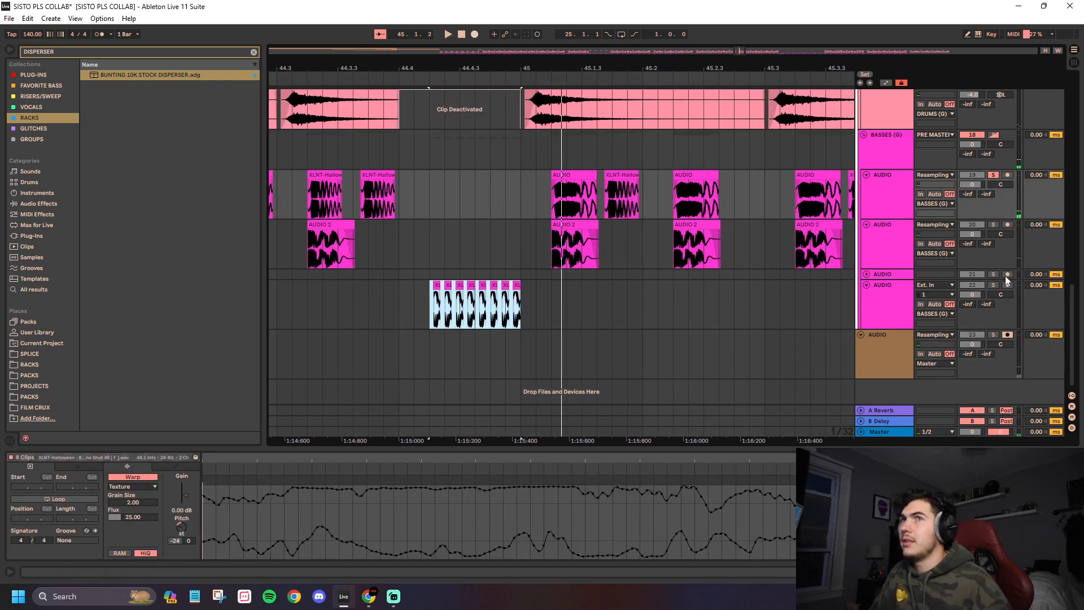
{"action": "left_click", "coordinate": [992, 285]}
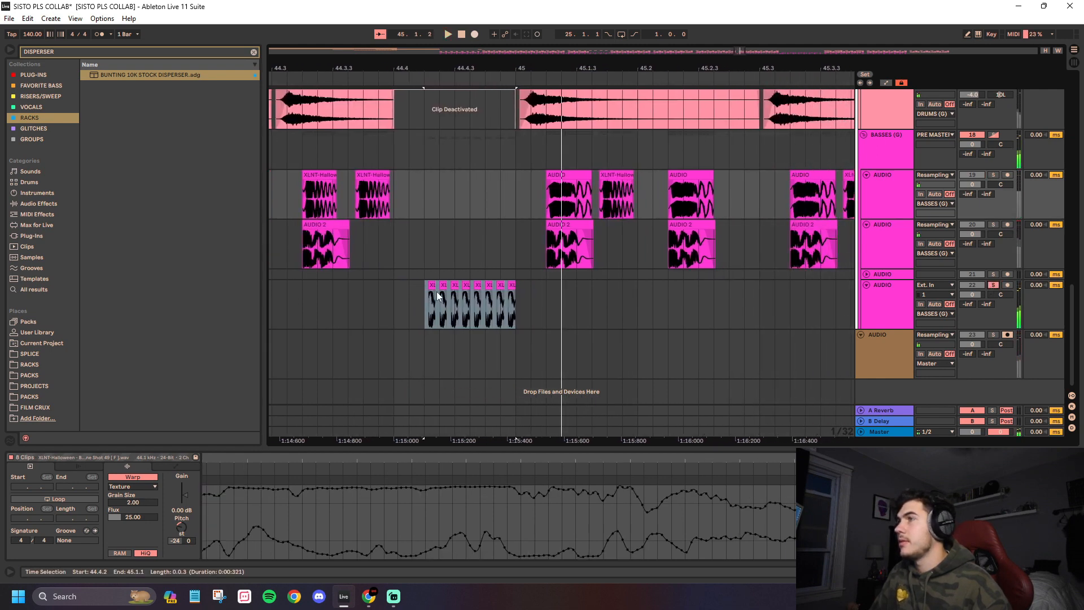
{"action": "left_click_drag", "start_coordinate": [436, 292], "coordinate": [612, 305]}
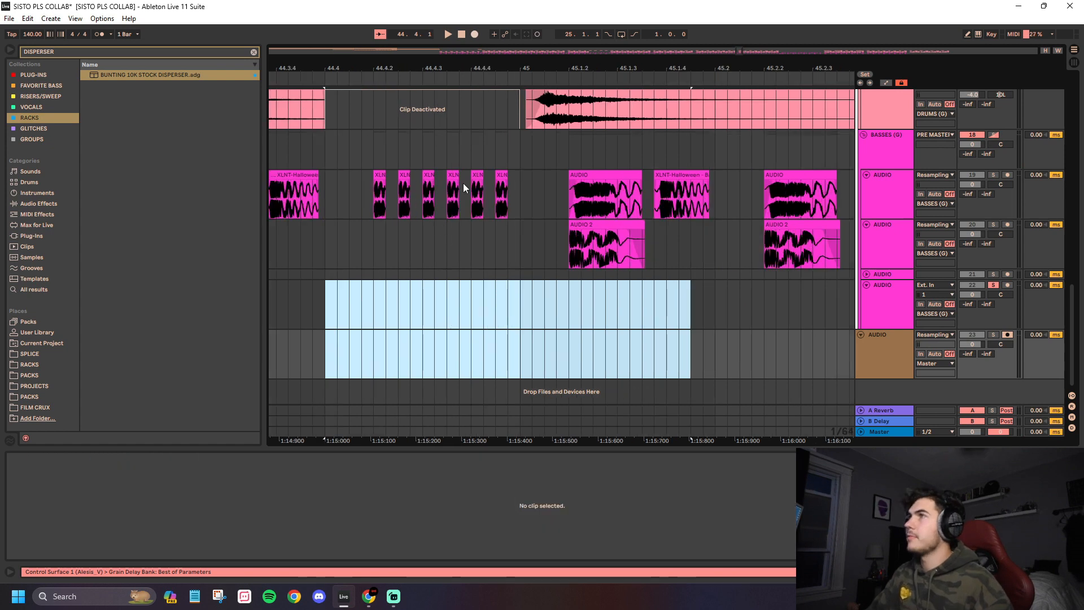
Step: Turn off the solo and play the six-hit fill from 44.4.1 in context with all tracks
{"action": "scroll", "coordinate": [484, 225], "scroll_direction": "down", "scroll_amount": 3}
{"action": "left_click", "coordinate": [409, 146]}
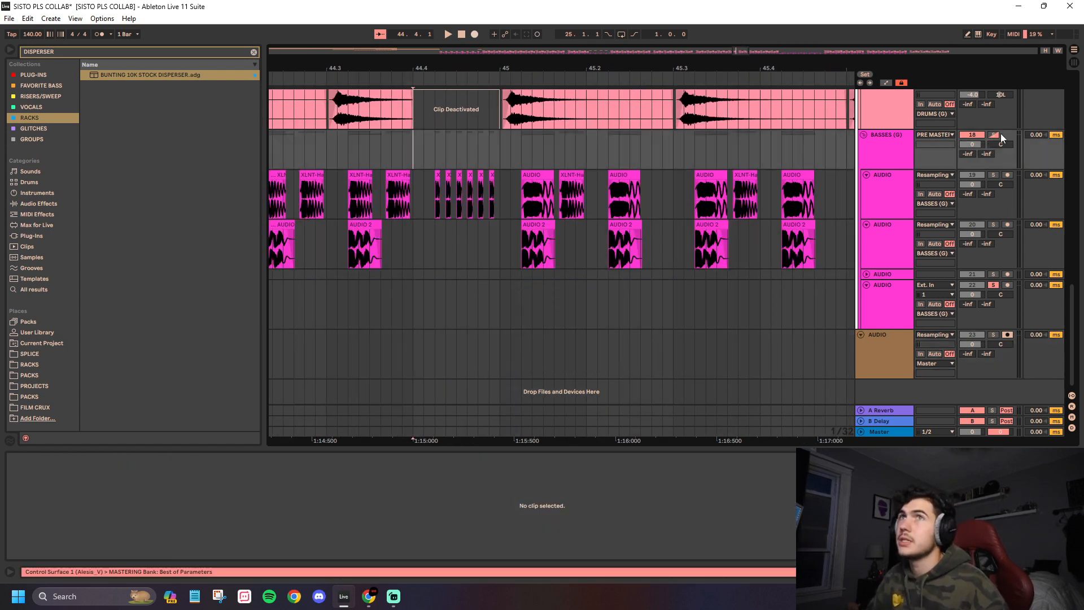
{"action": "left_click", "coordinate": [993, 136]}
{"action": "key", "text": "space"}
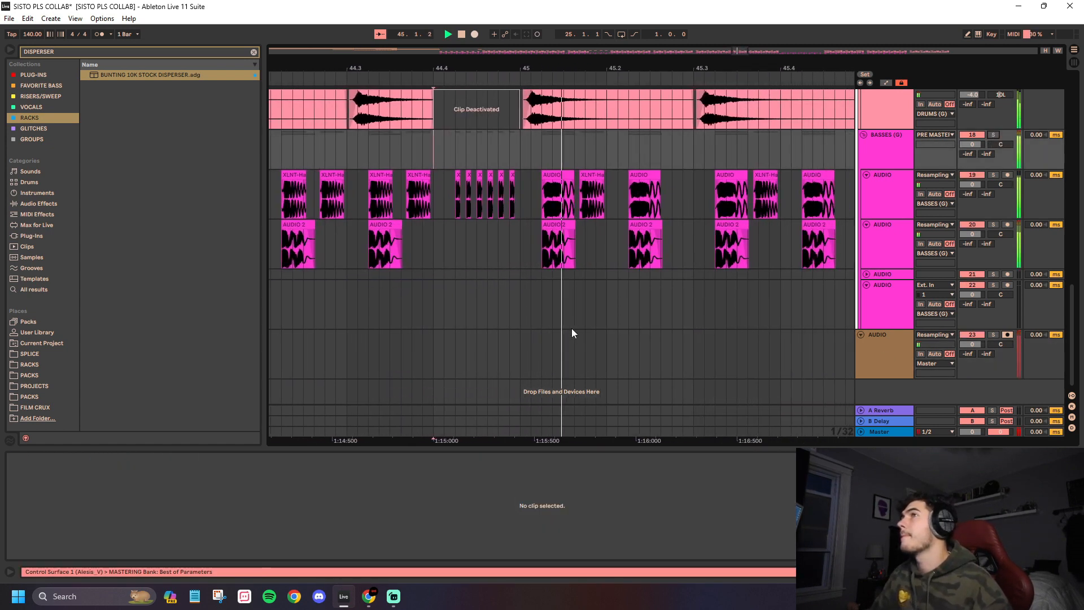
{"action": "scroll", "coordinate": [639, 227], "scroll_direction": "down", "scroll_amount": 5}
{"action": "key", "text": "space"}
Step: Play the bass section from 48.4.1 to about bar 56.4 and inspect the warped AUDIO clip on track 19 at 56.3
{"action": "left_click", "coordinate": [656, 271]}
{"action": "scroll", "coordinate": [632, 194], "scroll_direction": "up", "scroll_amount": 5}
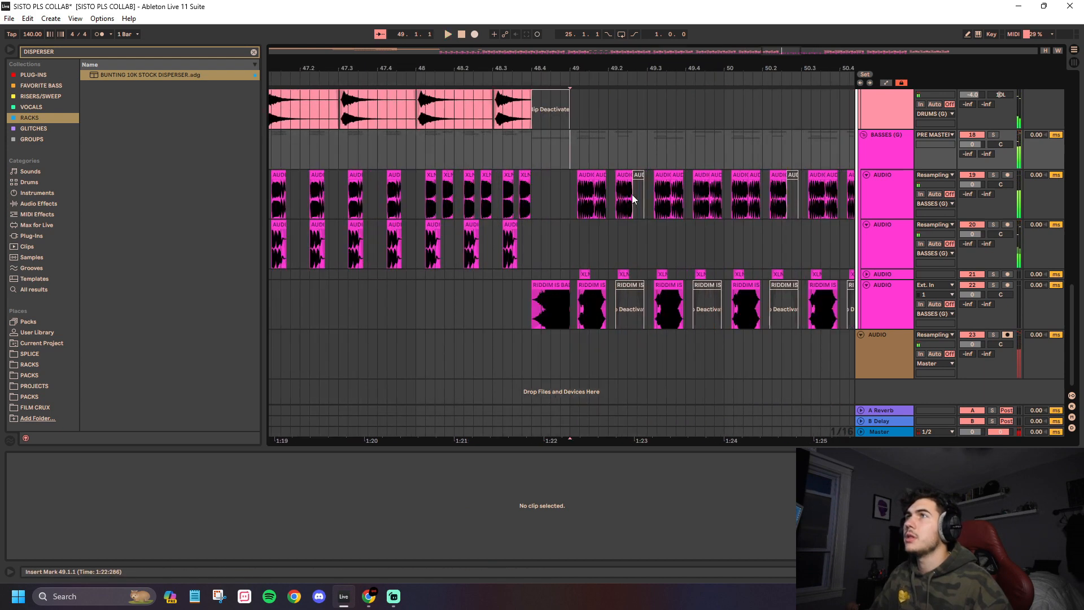
{"action": "left_click", "coordinate": [528, 151]}
{"action": "key", "text": "space"}
{"action": "scroll", "coordinate": [475, 313], "scroll_direction": "up", "scroll_amount": 3}
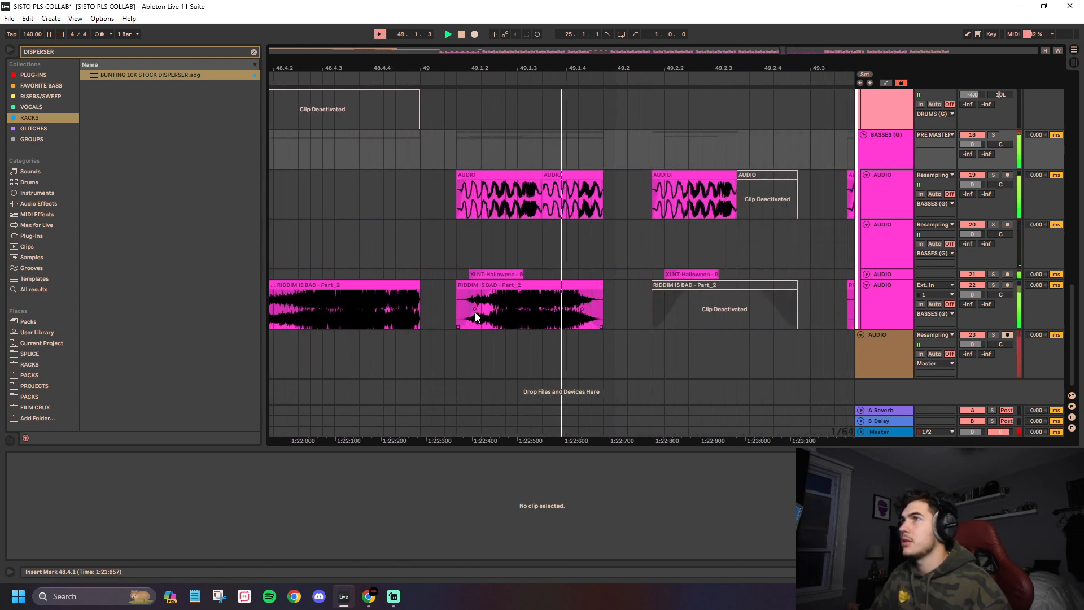
{"action": "scroll", "coordinate": [476, 313], "scroll_direction": "down", "scroll_amount": 3}
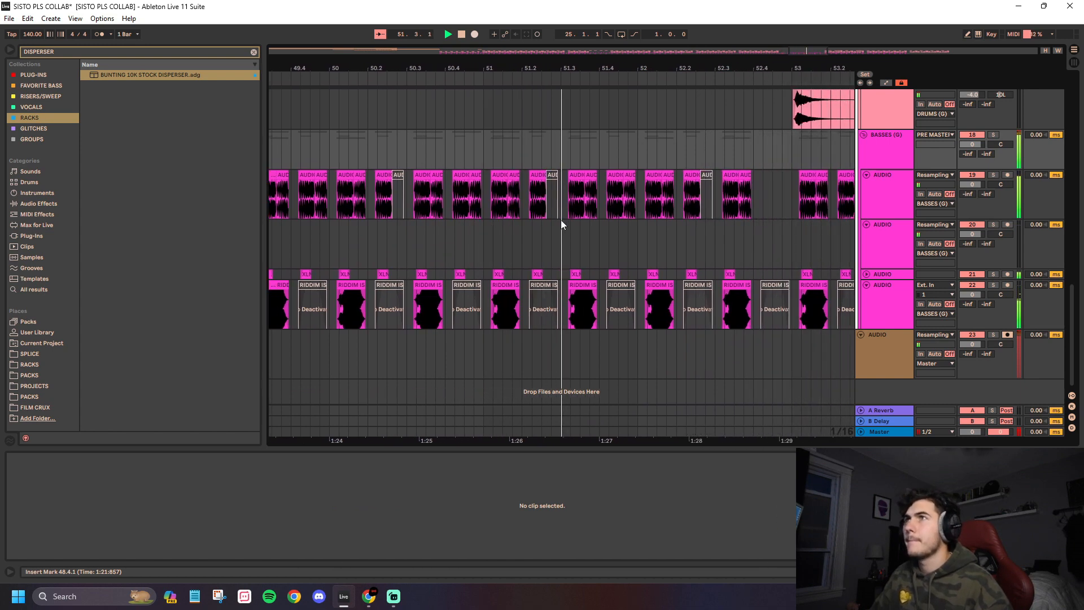
{"action": "scroll", "coordinate": [563, 228], "scroll_direction": "up", "scroll_amount": 8}
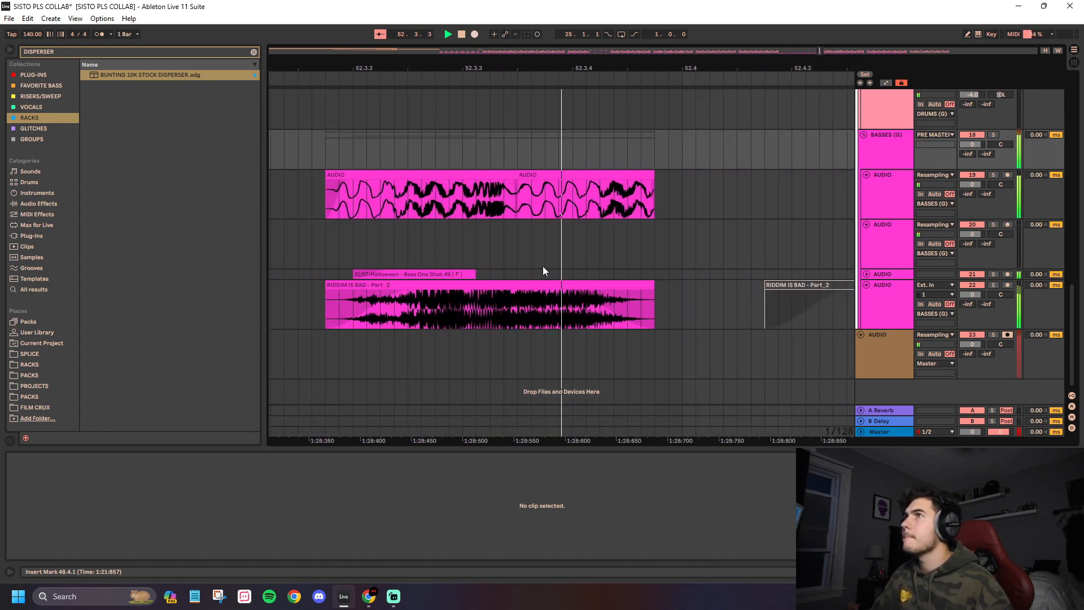
{"action": "scroll", "coordinate": [489, 265], "scroll_direction": "down", "scroll_amount": 6}
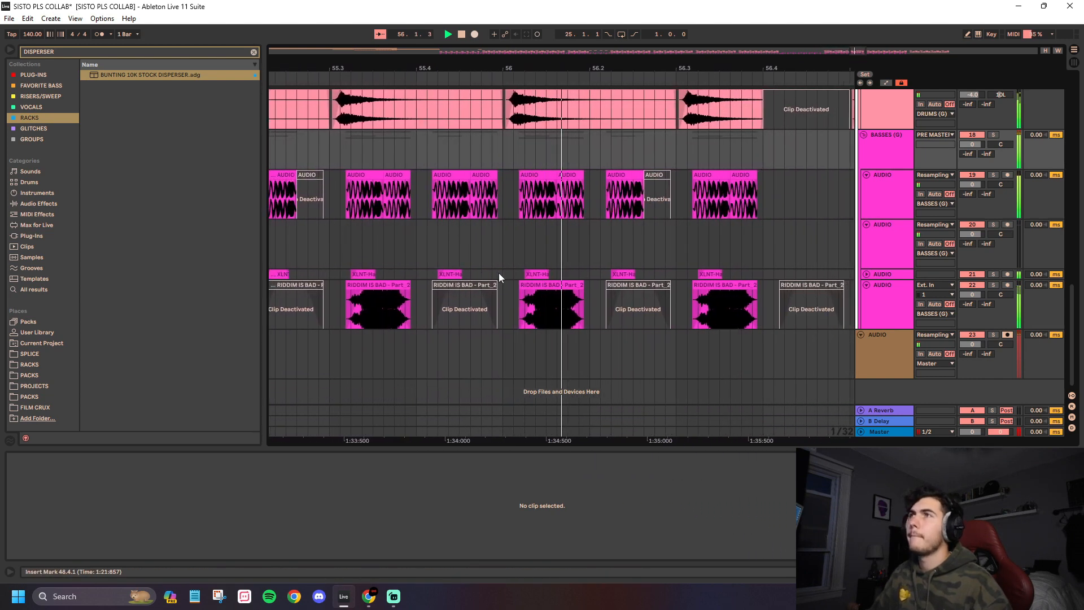
{"action": "key", "text": "space"}
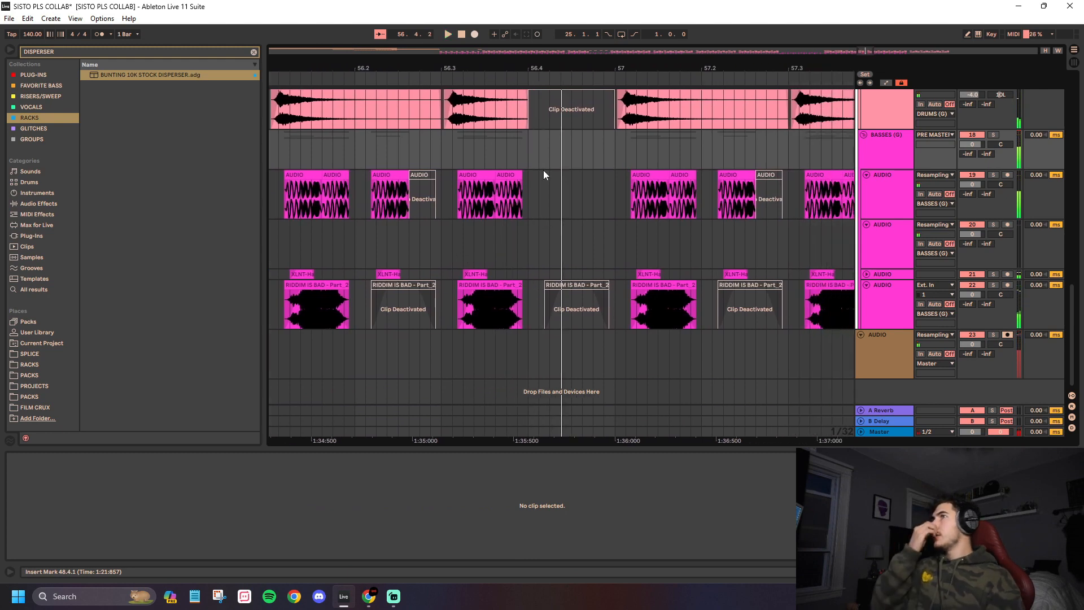
{"action": "scroll", "coordinate": [455, 188], "scroll_direction": "up", "scroll_amount": 4}
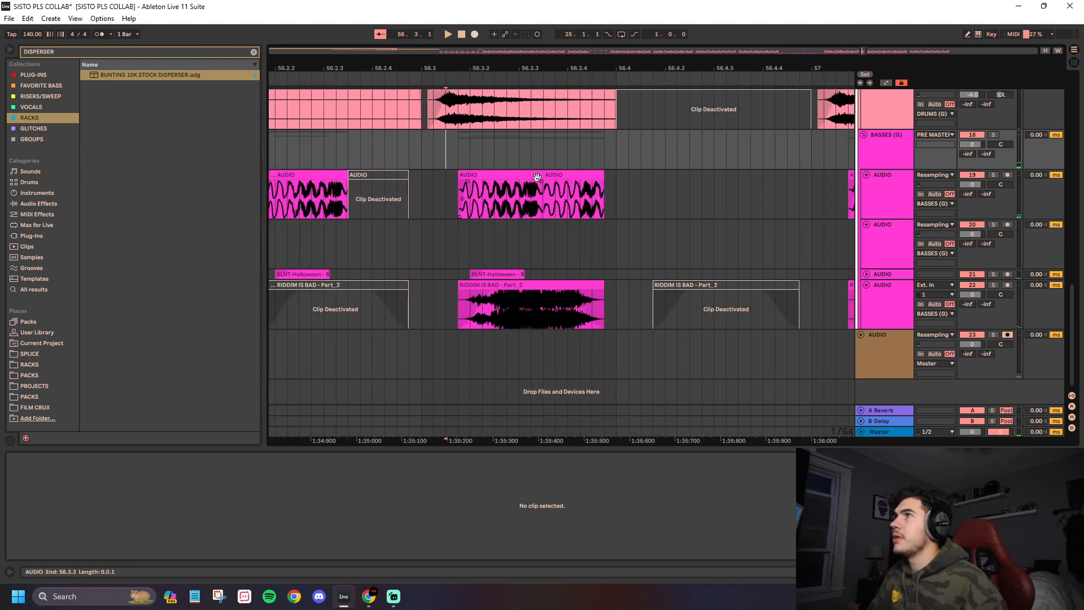
{"action": "left_click", "coordinate": [469, 195]}
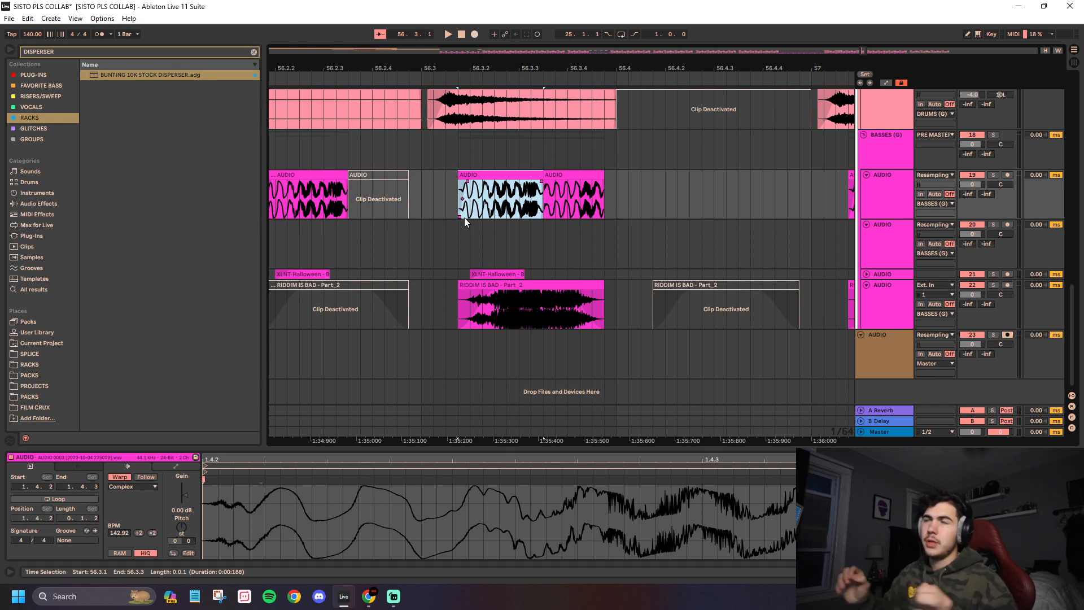
Step: Copy the XLNT-Halloween bass one-shot starting at 24.4.4 on track 19 and paste it at 65.1.1
{"action": "scroll", "coordinate": [437, 216], "scroll_direction": "down", "scroll_amount": 15}
{"action": "left_click", "coordinate": [462, 187]}
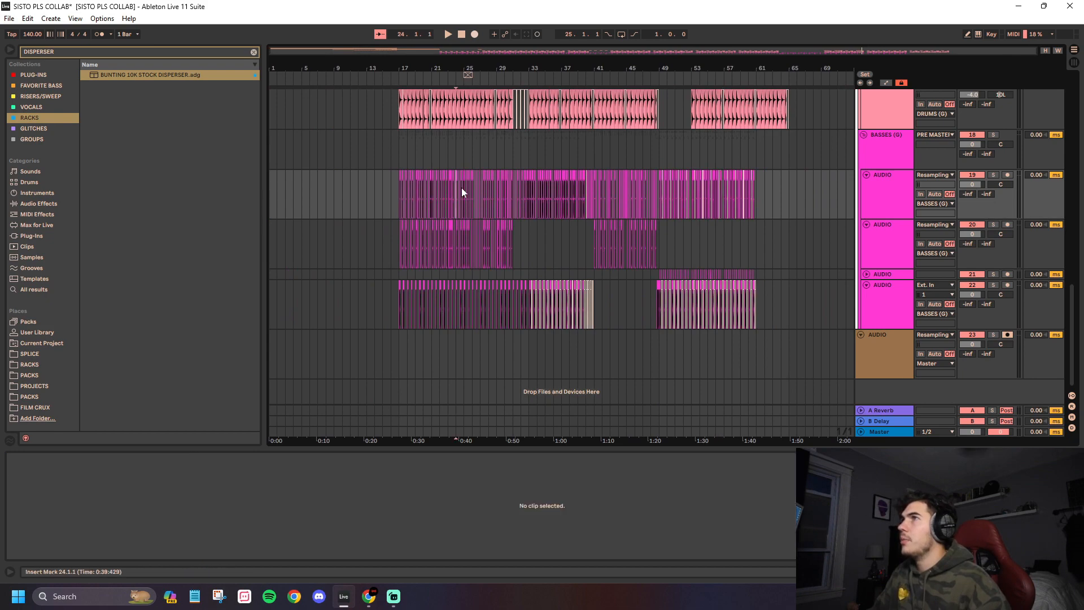
{"action": "scroll", "coordinate": [462, 187], "scroll_direction": "up", "scroll_amount": 15}
{"action": "left_click", "coordinate": [554, 219]}
{"action": "scroll", "coordinate": [553, 218], "scroll_direction": "down", "scroll_amount": 15}
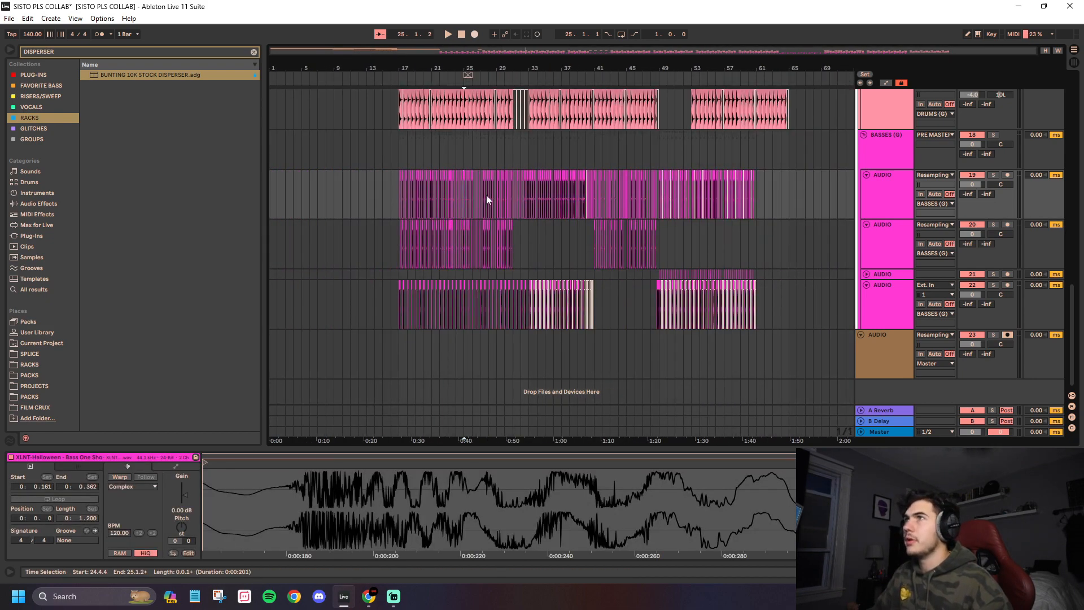
{"action": "scroll", "coordinate": [486, 195], "scroll_direction": "up", "scroll_amount": 15}
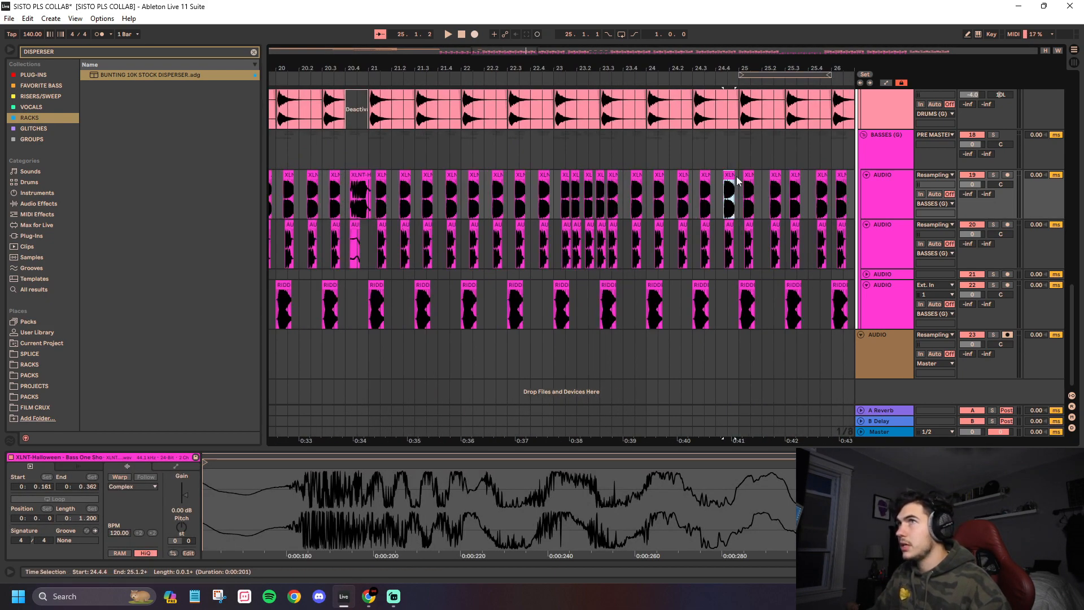
{"action": "scroll", "coordinate": [727, 177], "scroll_direction": "down", "scroll_amount": 15}
{"action": "left_click", "coordinate": [800, 203]}
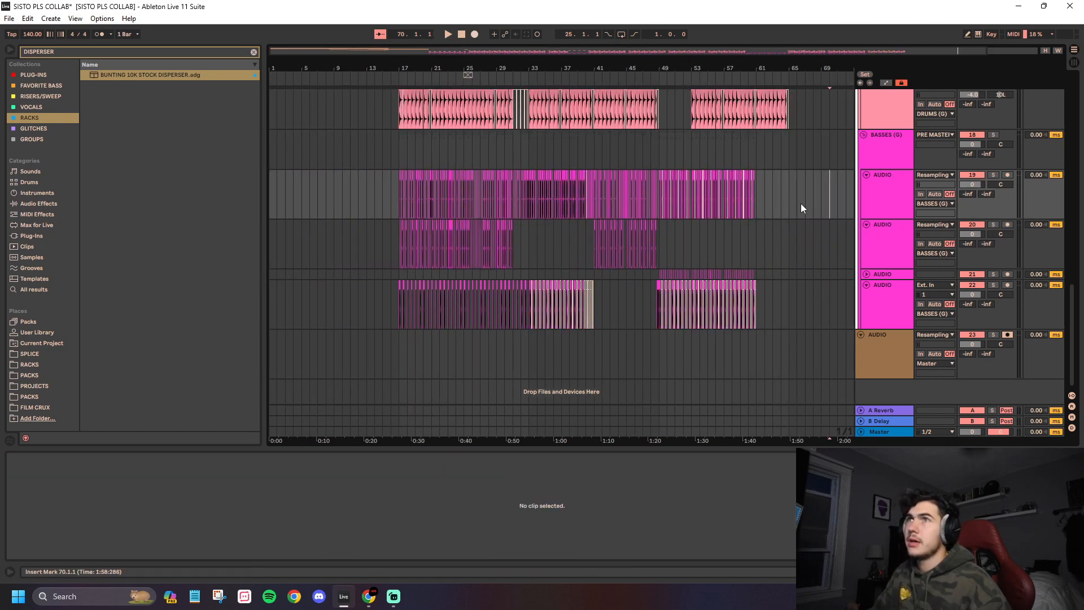
{"action": "scroll", "coordinate": [662, 184], "scroll_direction": "up", "scroll_amount": 15}
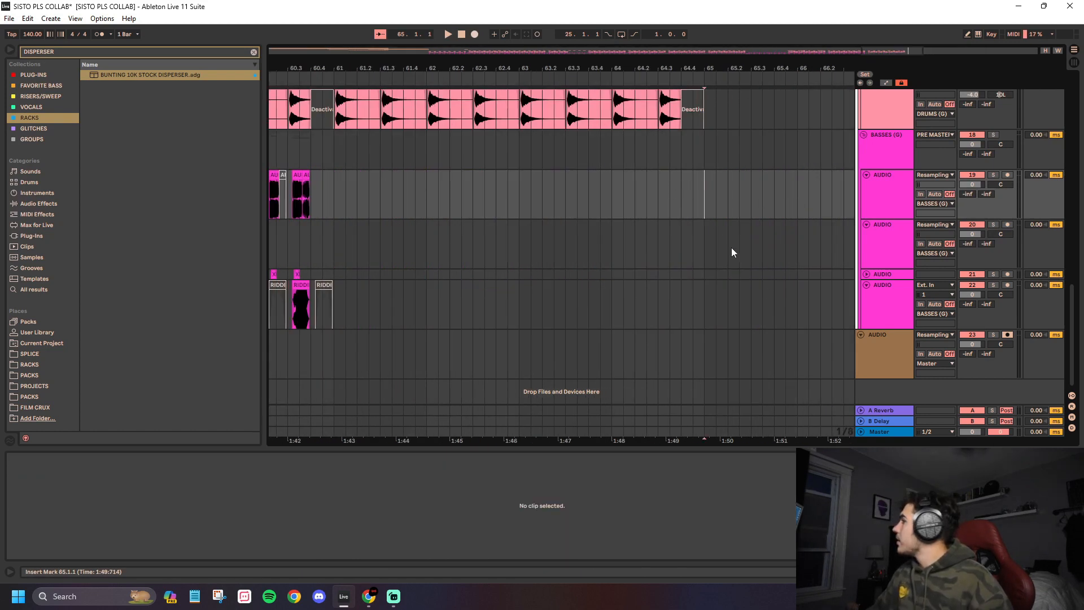
{"action": "key", "text": "ctrl+v"}
Step: Turn on warping for the pasted one-shot and stretch it to end at about 65.2.2
{"action": "scroll", "coordinate": [703, 184], "scroll_direction": "up", "scroll_amount": 5}
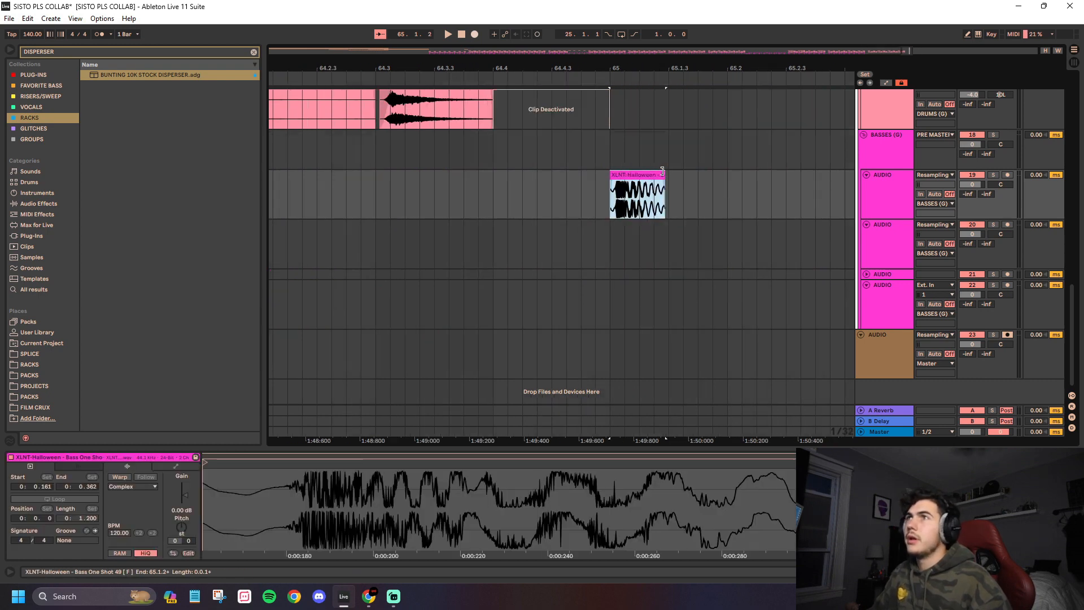
{"action": "left_click", "coordinate": [119, 477]}
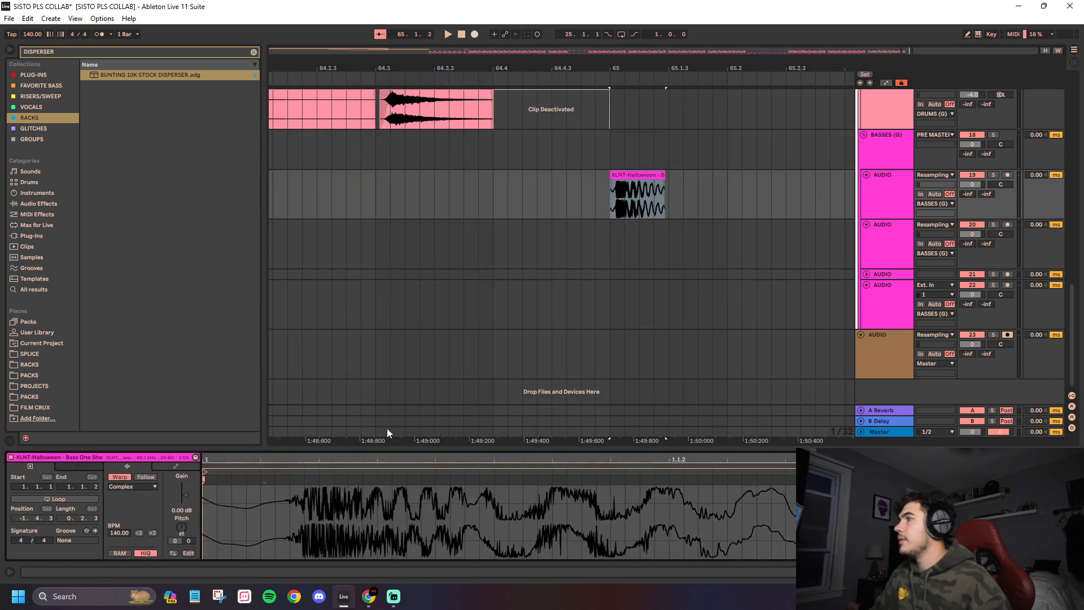
{"action": "left_click_drag", "start_coordinate": [662, 174], "coordinate": [768, 182]}
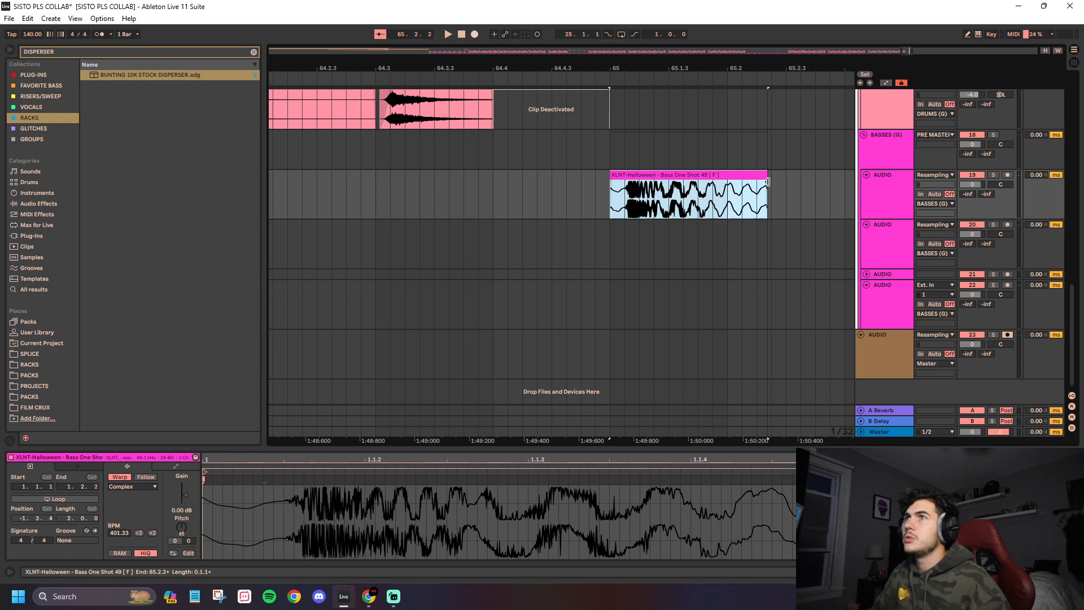
Step: Replace the stretched one-shot with a 0.0.1-long slice of it, running from 1.1.2 to 1.1.3, placed at 65.1.1
{"action": "left_click", "coordinate": [648, 209]}
{"action": "left_click", "coordinate": [649, 177]}
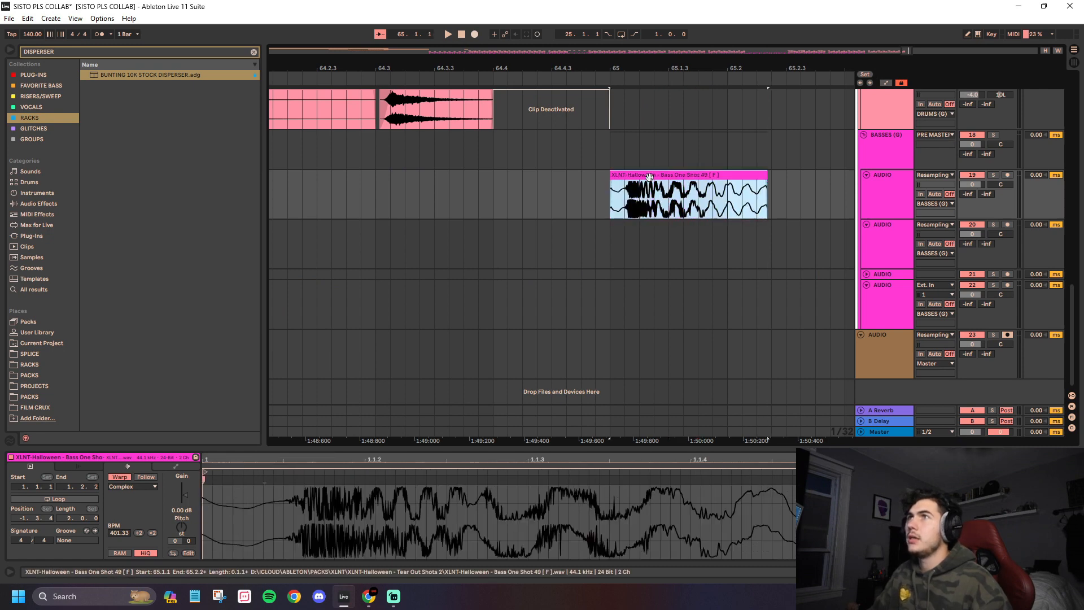
{"action": "key", "text": "Delete"}
{"action": "key", "text": "ctrl+v"}
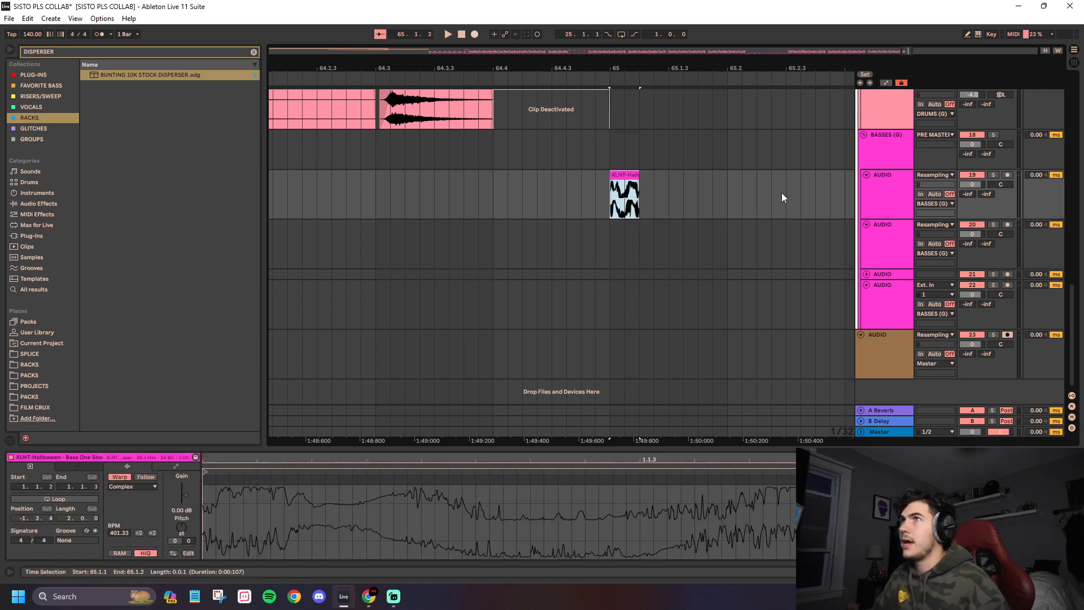
Step: Solo track 19 and play the short one-shot slice at 65.1.1 several times
{"action": "left_click", "coordinate": [993, 174]}
{"action": "key", "text": "space"}
{"action": "key", "text": "space"}
{"action": "key", "text": "space"}
{"action": "key", "text": "space"}
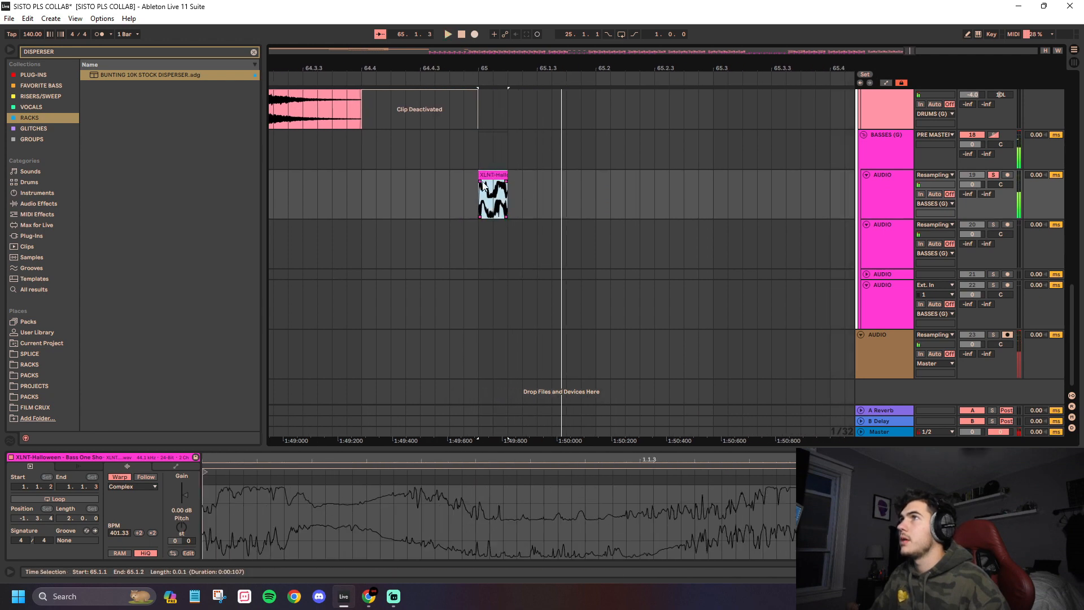
{"action": "left_click", "coordinate": [484, 185]}
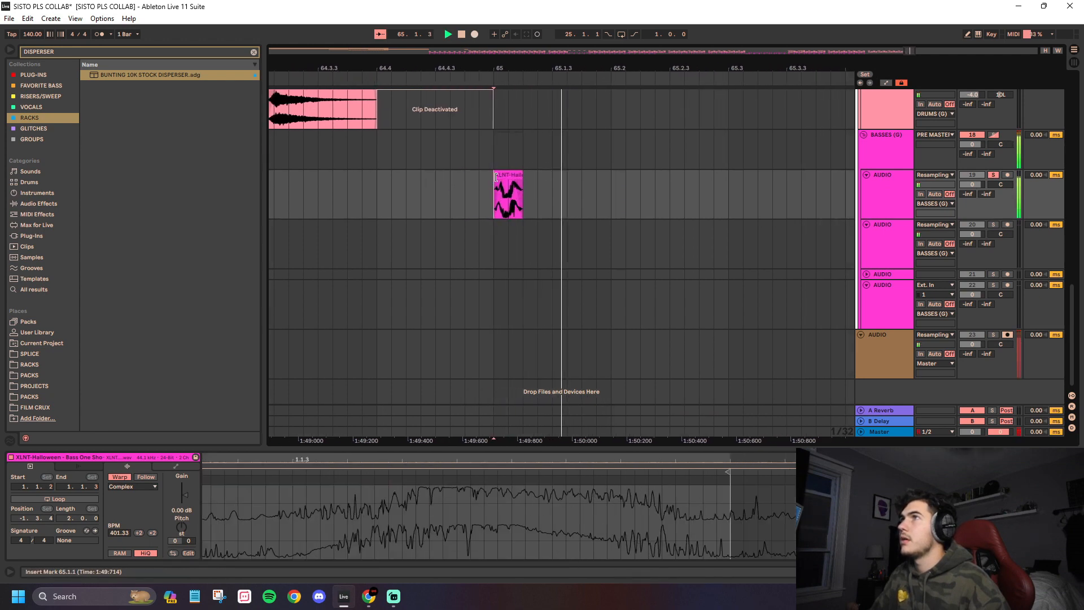
{"action": "key", "text": "space"}
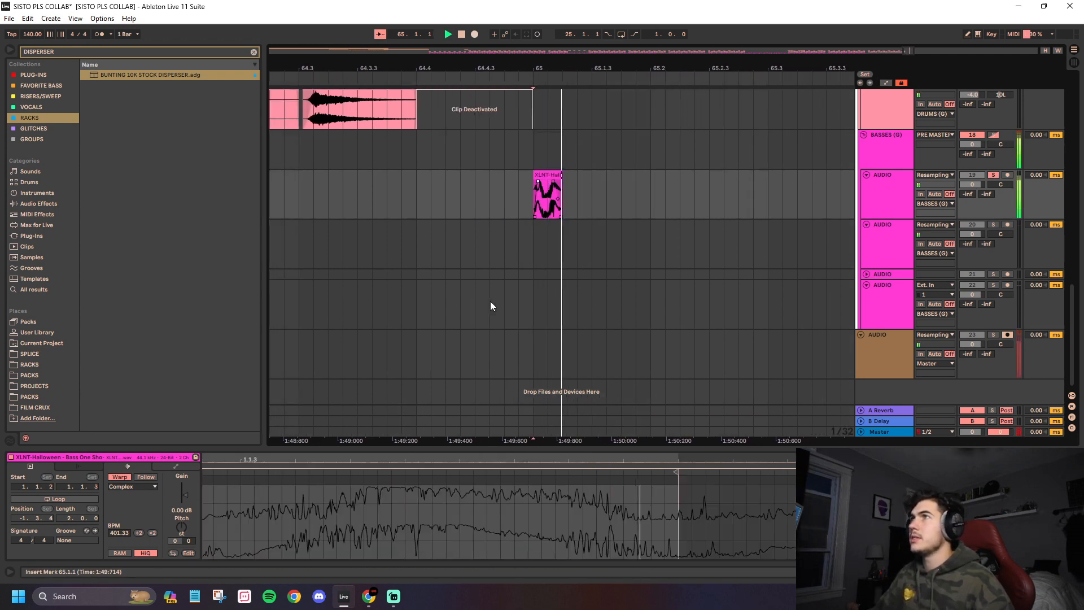
{"action": "key", "text": "space"}
Step: Copy the AUDIO 2 clip from bar 45 on track 20 to 65.1.1 beneath the slice and play them
{"action": "scroll", "coordinate": [490, 301], "scroll_direction": "down", "scroll_amount": 10}
{"action": "left_click", "coordinate": [589, 242]}
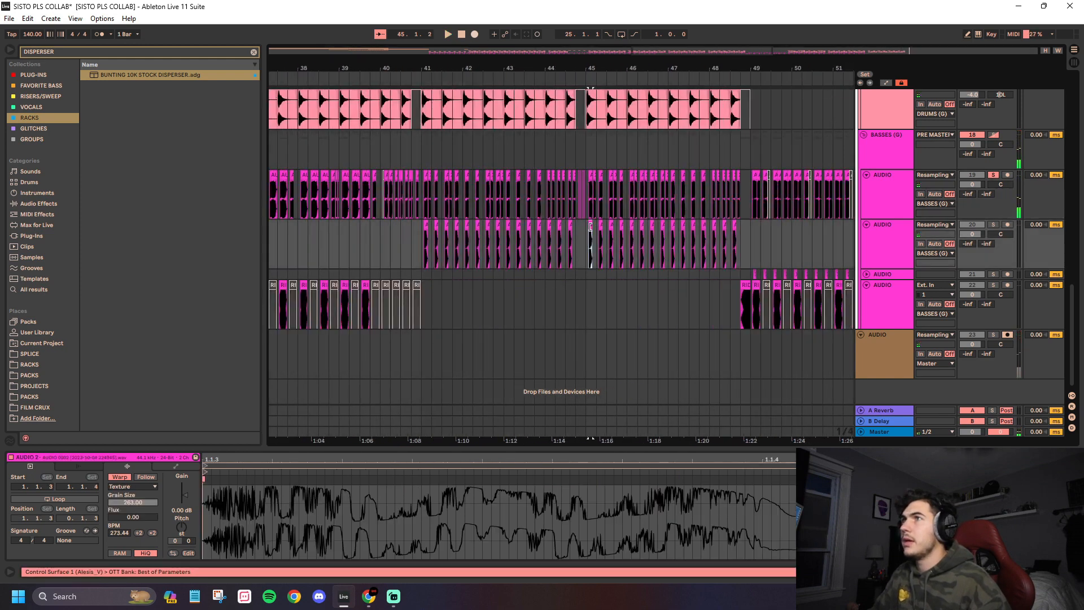
{"action": "scroll", "coordinate": [771, 231], "scroll_direction": "up", "scroll_amount": 10}
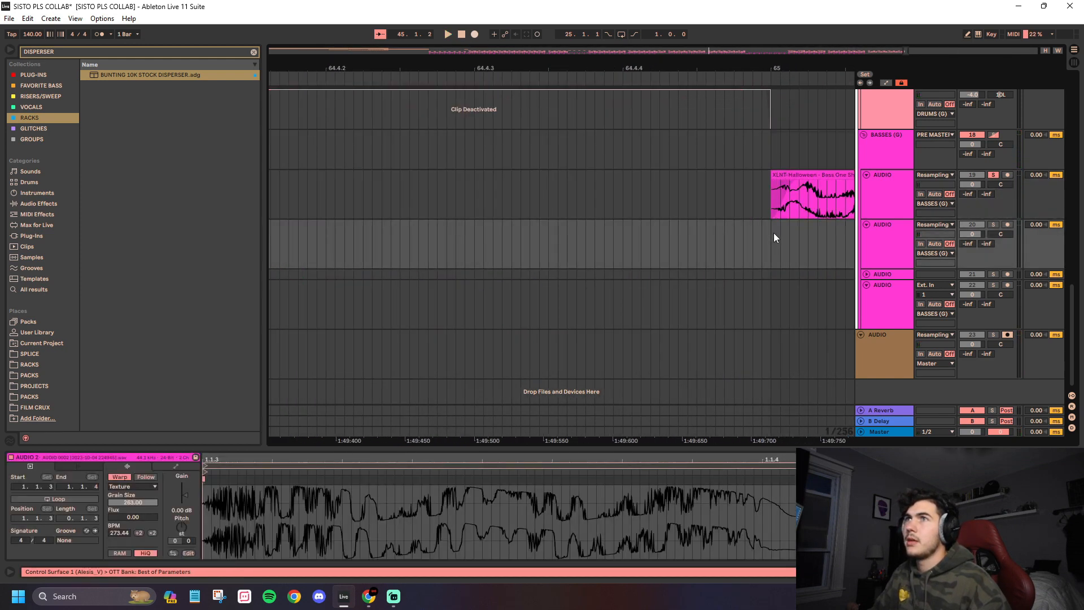
{"action": "left_click", "coordinate": [774, 233]}
{"action": "left_click", "coordinate": [778, 216]}
{"action": "scroll", "coordinate": [621, 237], "scroll_direction": "right", "scroll_amount": 5}
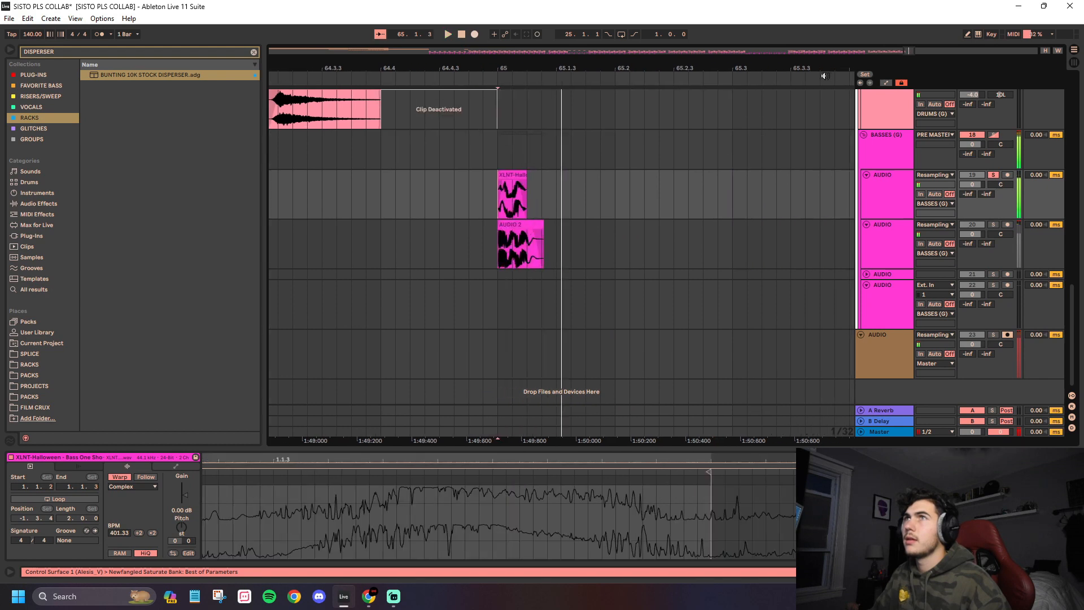
Step: Duplicate the layered slice and AUDIO 2 pair twice in a row and play the repeats
{"action": "left_click_drag", "start_coordinate": [495, 201], "coordinate": [536, 251]}
{"action": "key", "text": "ctrl+d"}
{"action": "key", "text": "ctrl+d"}
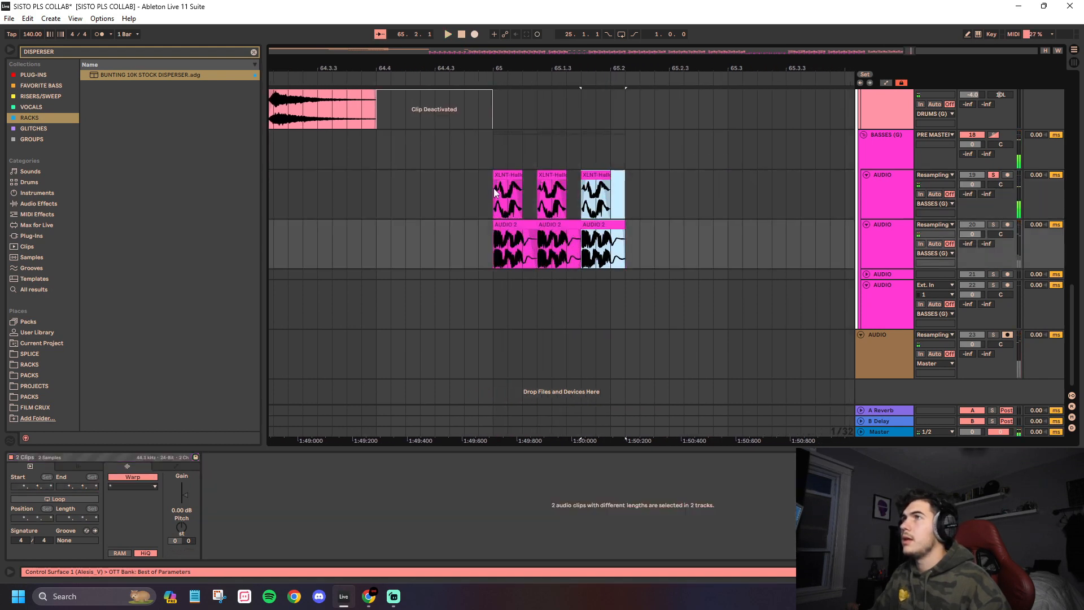
{"action": "left_click", "coordinate": [496, 205]}
{"action": "key", "text": "space"}
{"action": "key", "text": "space"}
Step: Delete the middle pair of clips from tracks 19 and 20
{"action": "left_click", "coordinate": [455, 176]}
{"action": "left_click", "coordinate": [458, 225], "text": "shift"}
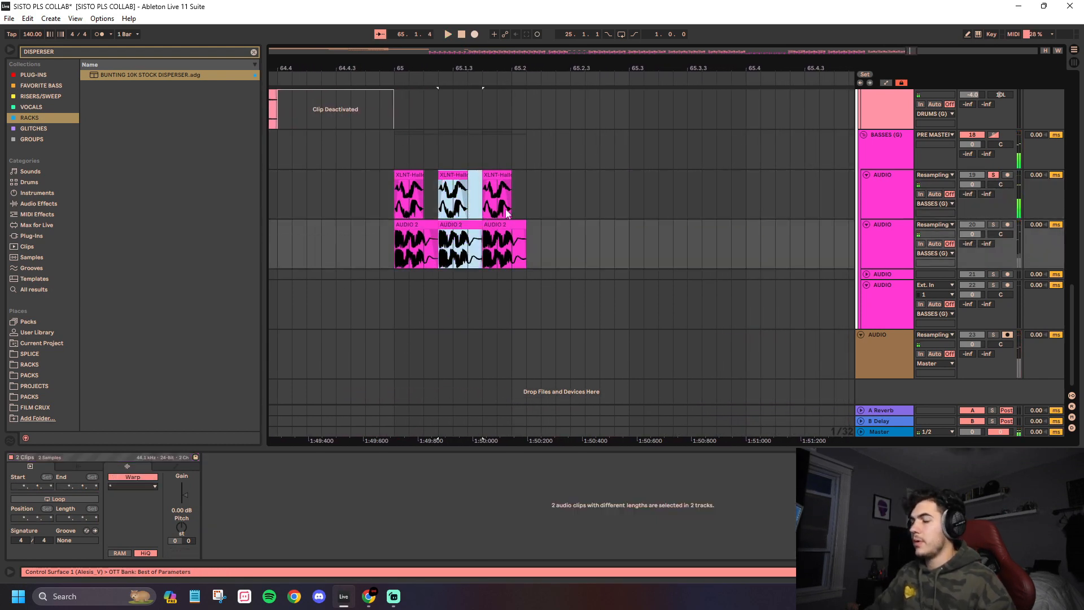
{"action": "key", "text": "Delete"}
Step: Move the first pair of clips to 65.1.2 and time-stretch the last track 19 slice to start just after 65.1.3
{"action": "left_click", "coordinate": [494, 175]}
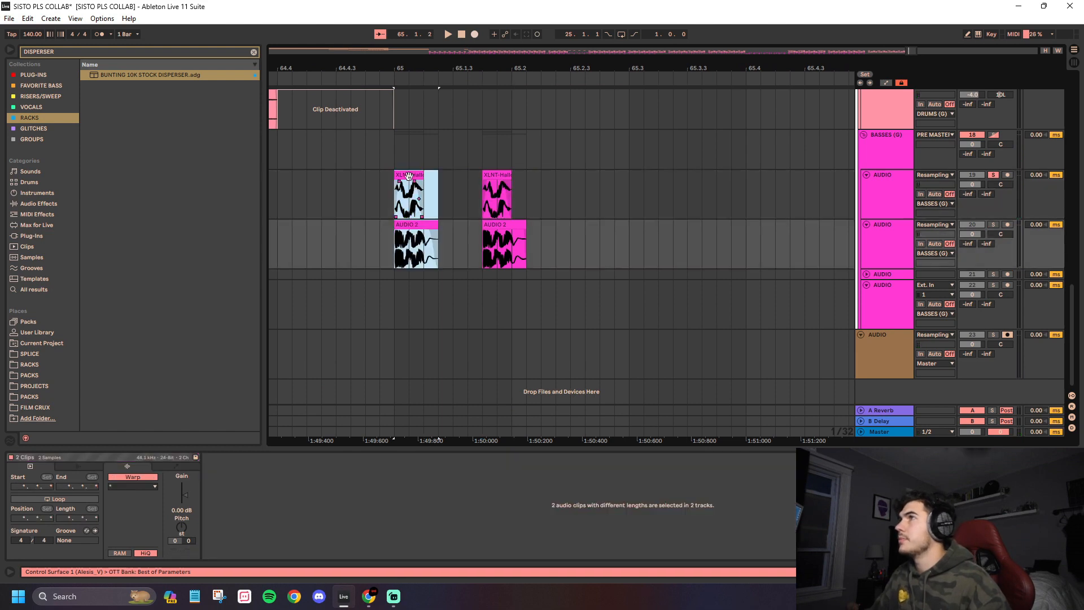
{"action": "left_click_drag", "start_coordinate": [426, 185], "coordinate": [457, 195]}
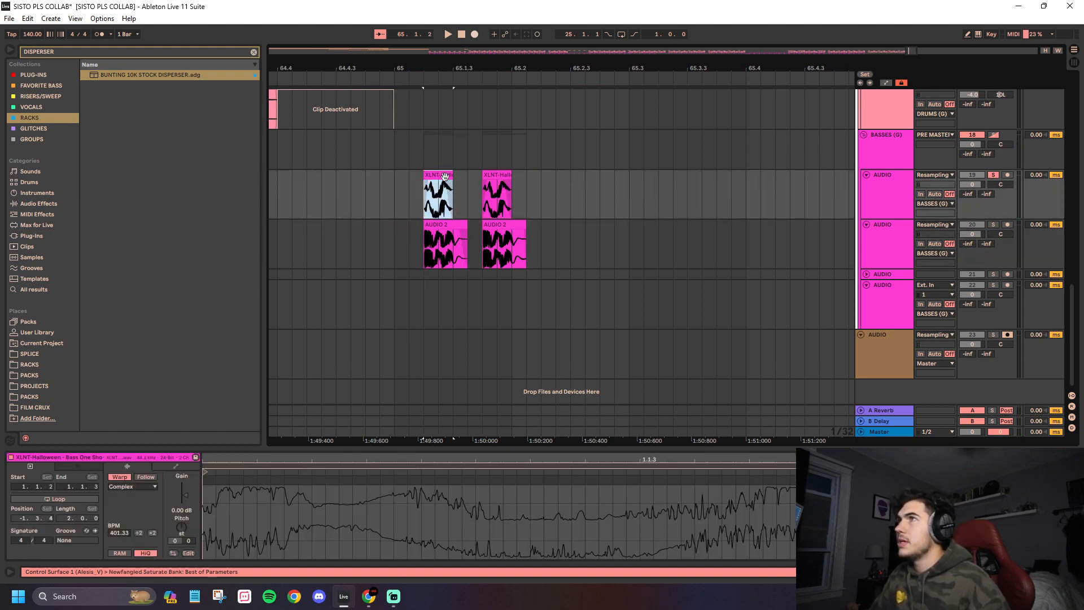
{"action": "left_click_drag", "start_coordinate": [479, 176], "coordinate": [495, 175]}
Step: Delete the last AUDIO 2 clip on track 20, trim the stretched slice to start at 65.1.4, and play the pattern
{"action": "left_click", "coordinate": [503, 243]}
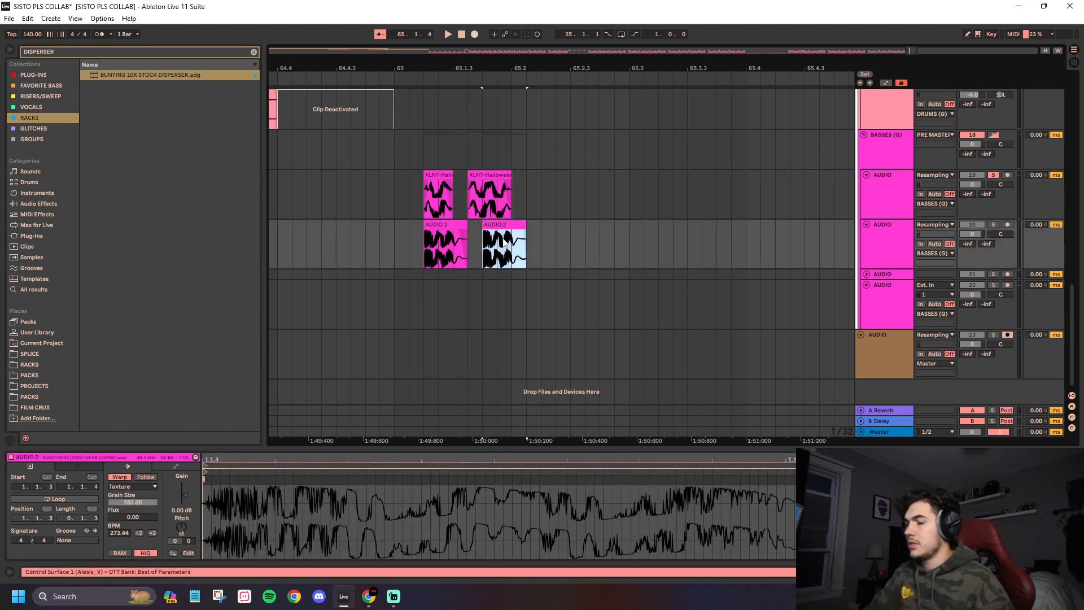
{"action": "key", "text": "Delete"}
{"action": "key", "text": "space"}
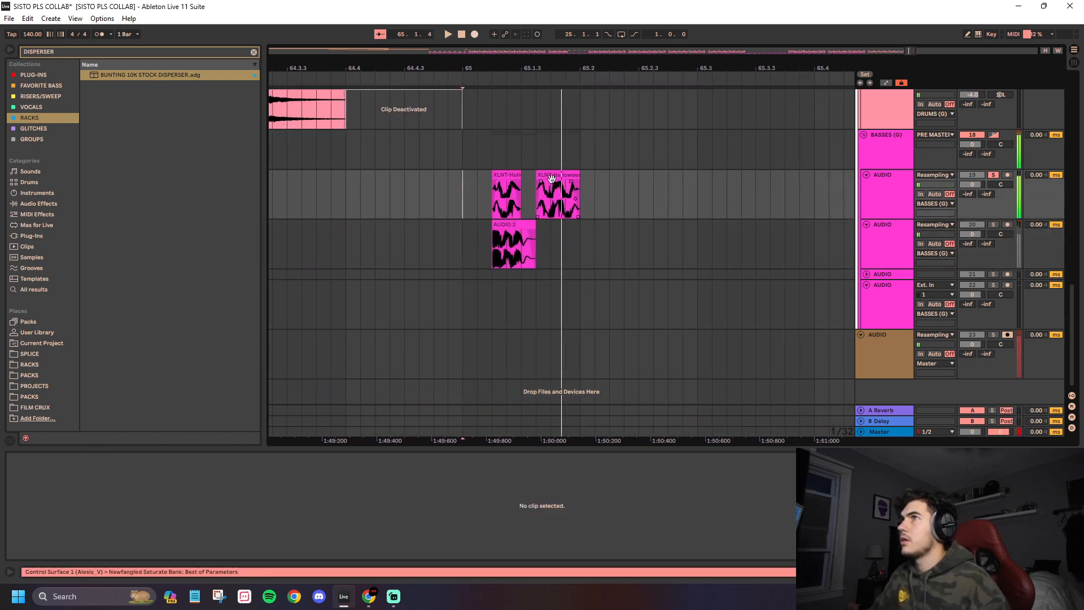
{"action": "left_click", "coordinate": [545, 184]}
{"action": "left_click", "coordinate": [458, 183]}
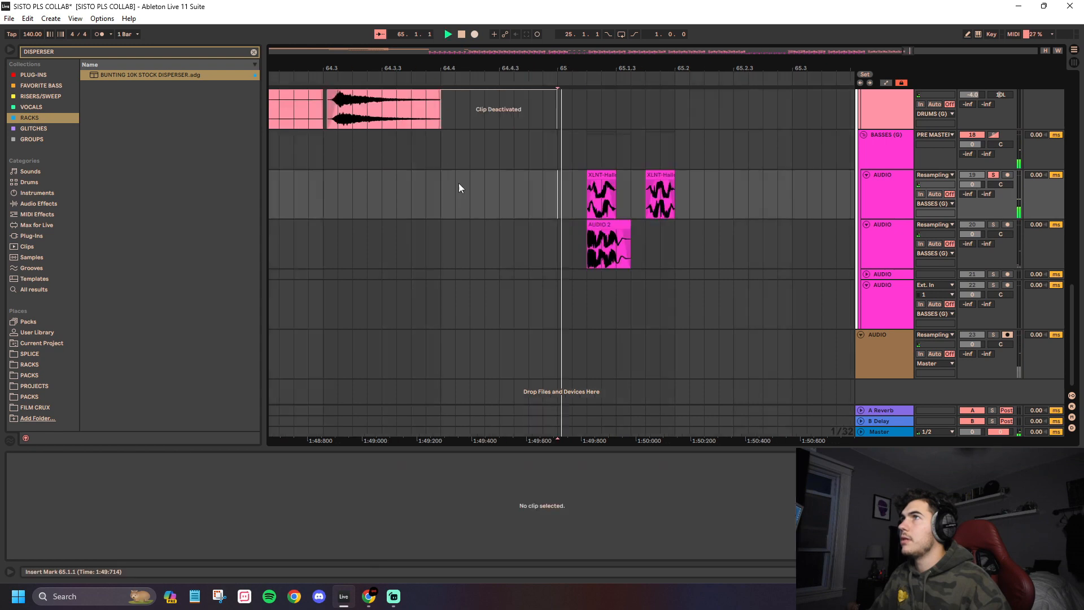
Step: Pitch the trimmed slice at 65.1.4 on track 19 to -24 st and play it
{"action": "left_click", "coordinate": [507, 173]}
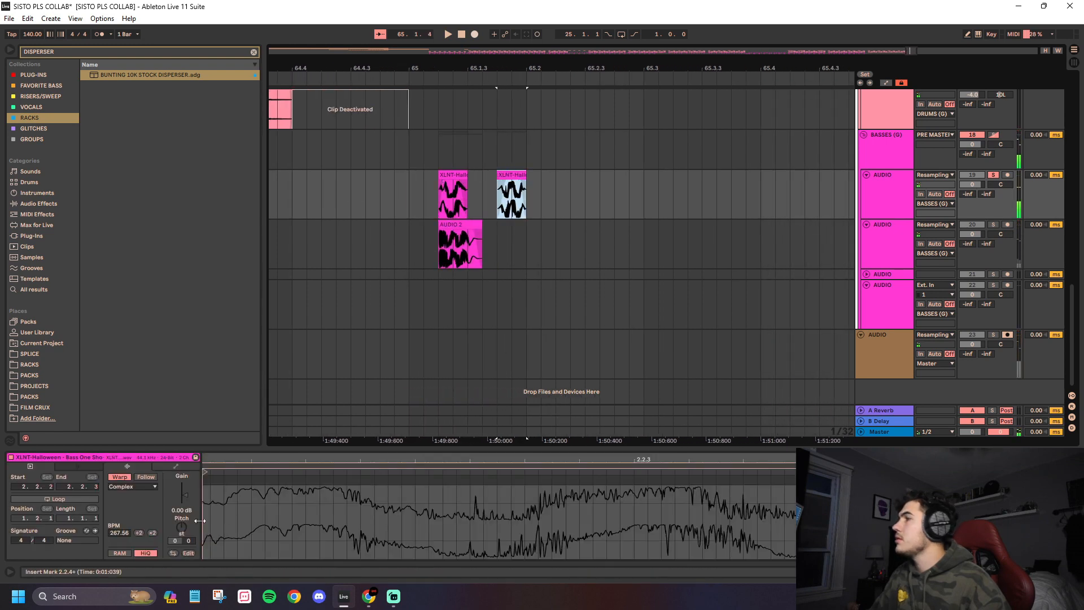
{"action": "left_click", "coordinate": [177, 525]}
{"action": "type", "text": "-24"}
{"action": "key", "text": "Return"}
{"action": "key", "text": "space"}
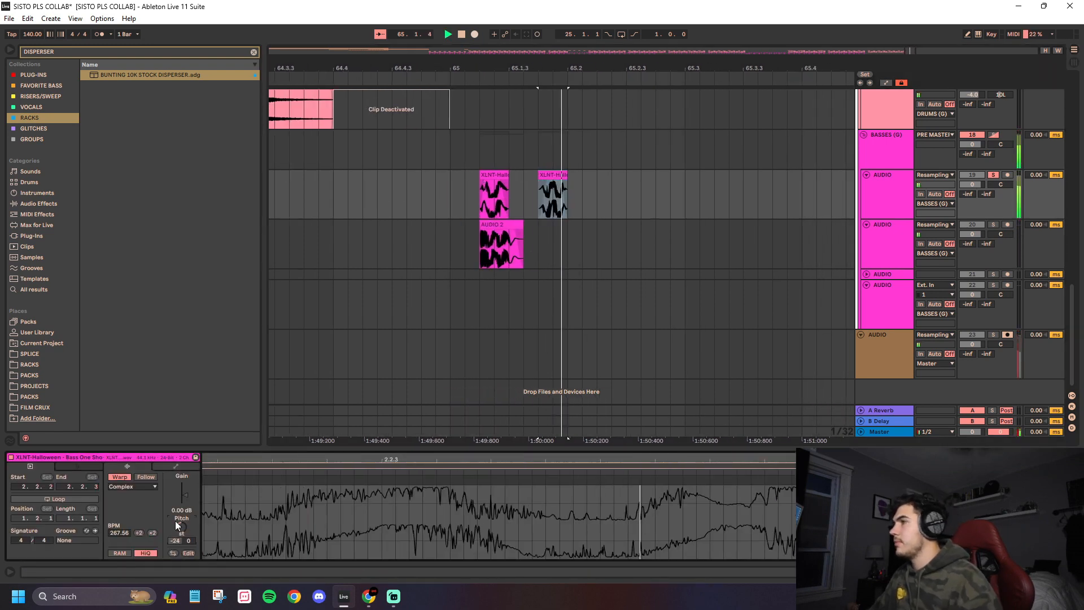
Step: Set the warp mode of the second track 19 slice to Texture and play the pattern from 65.1.2
{"action": "left_click", "coordinate": [126, 487]}
{"action": "left_click", "coordinate": [125, 512]}
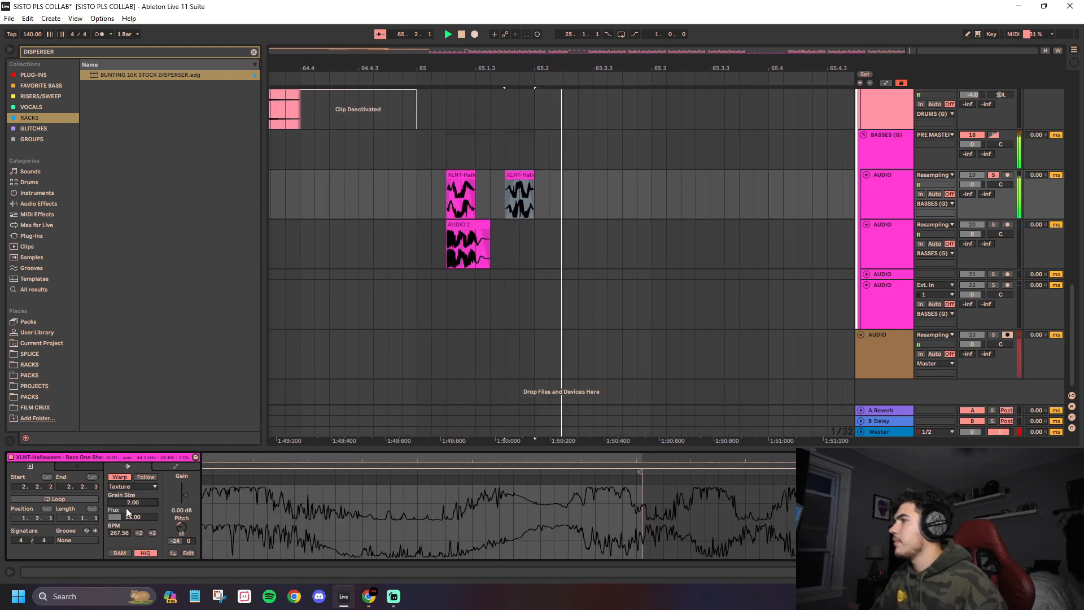
{"action": "left_click", "coordinate": [400, 193]}
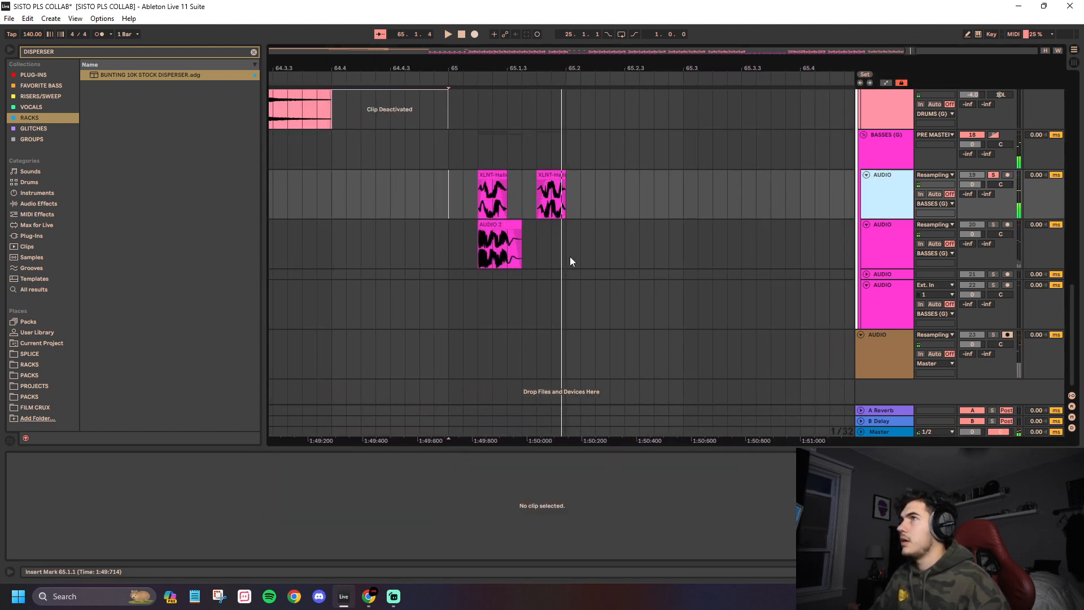
{"action": "left_click", "coordinate": [477, 204]}
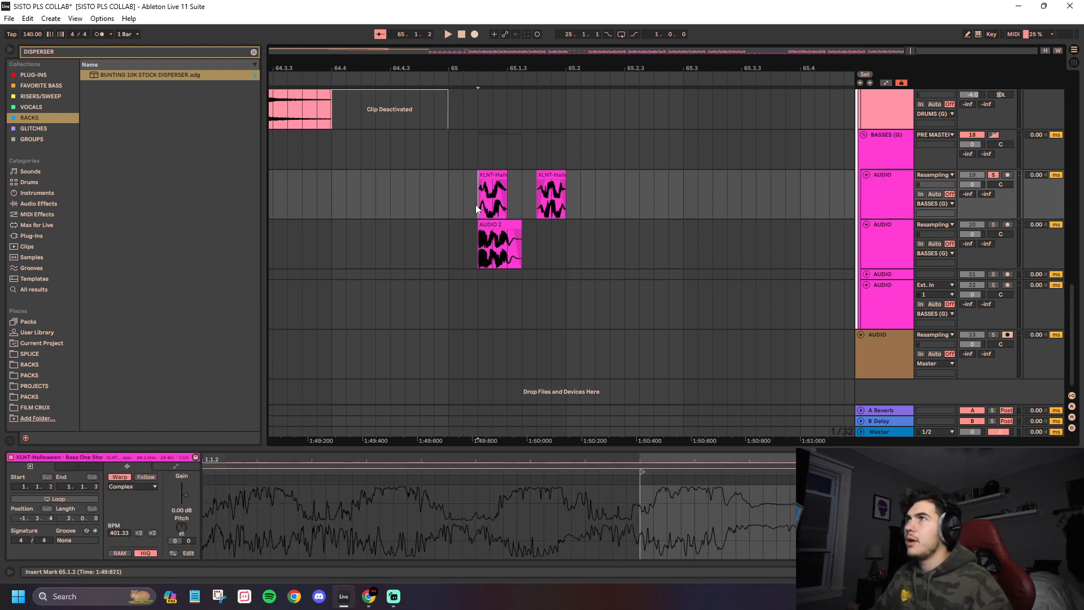
{"action": "key", "text": "space"}
{"action": "key", "text": "space"}
Step: Delete the AUDIO 2 clip under the first slice on track 20 and play the two track 19 slices
{"action": "left_click_drag", "start_coordinate": [505, 257], "coordinate": [588, 257]}
{"action": "key", "text": "Delete"}
{"action": "left_click", "coordinate": [499, 198]}
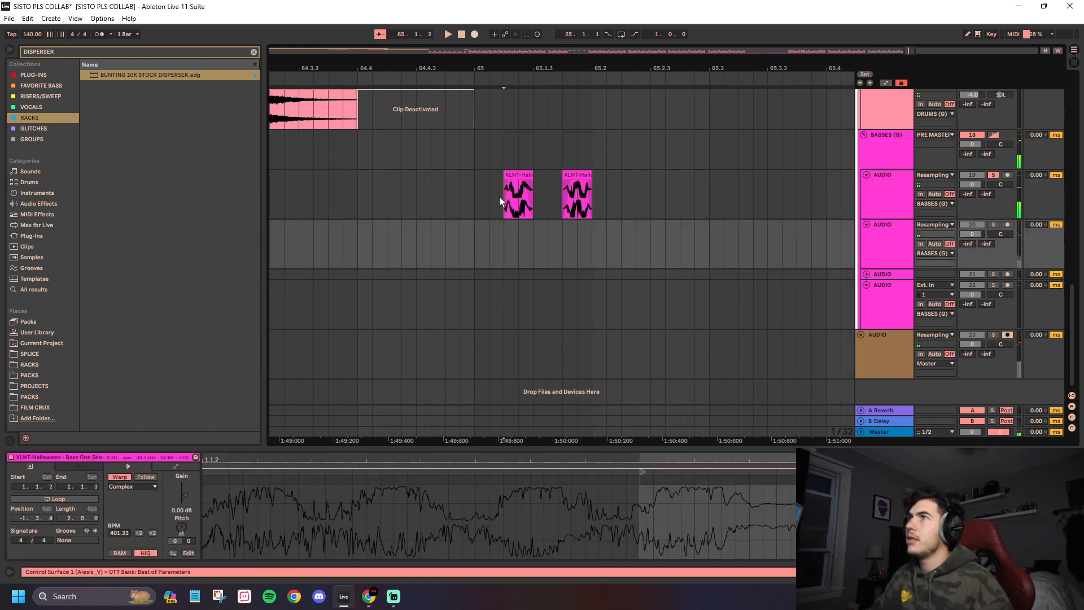
{"action": "key", "text": "space"}
{"action": "key", "text": "space"}
{"action": "left_click", "coordinate": [373, 194]}
{"action": "left_click", "coordinate": [415, 188]}
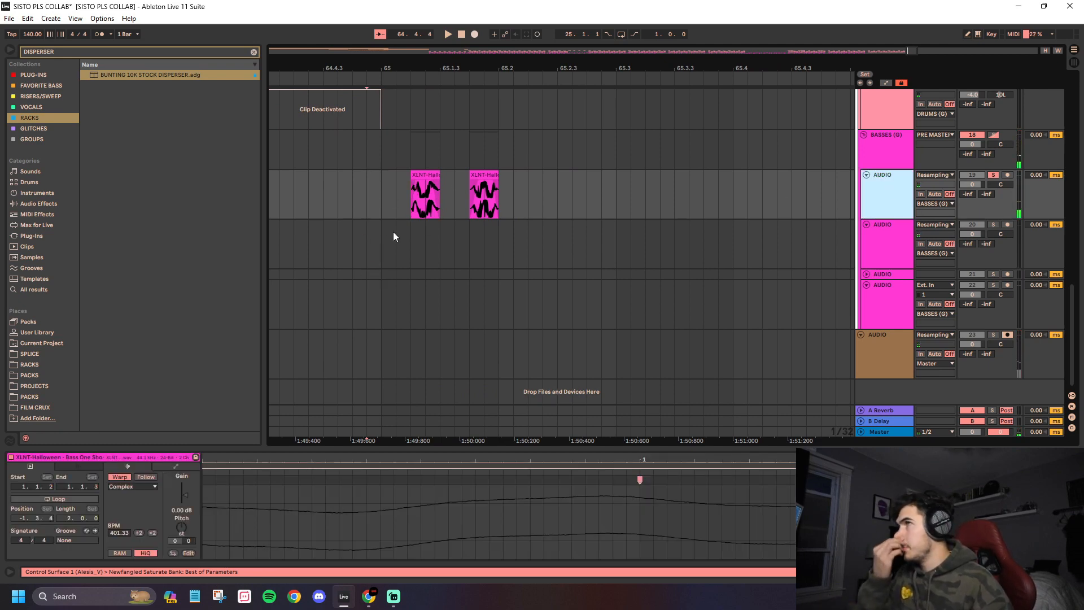
Step: Duplicate track 19, keep the first slice on the original and the second on the copy, stack them at 65.1.2, and play
{"action": "key", "text": "ctrl+d"}
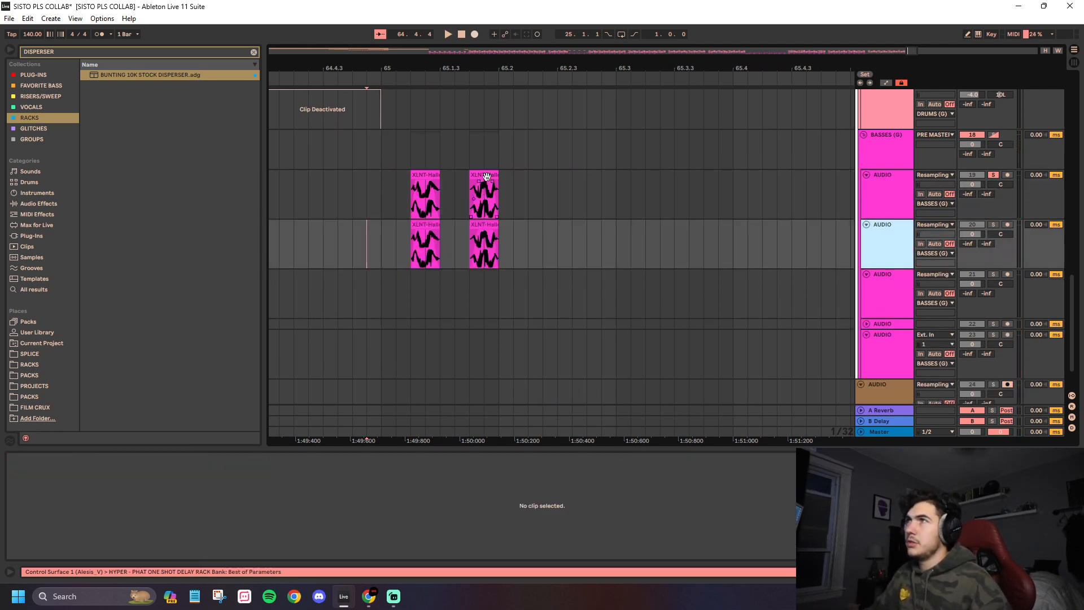
{"action": "left_click", "coordinate": [486, 176]}
{"action": "key", "text": "Delete"}
{"action": "left_click", "coordinate": [428, 226]}
{"action": "key", "text": "Delete"}
{"action": "left_click_drag", "start_coordinate": [476, 225], "coordinate": [420, 228]}
{"action": "left_click", "coordinate": [404, 185]}
{"action": "key", "text": "space"}
{"action": "key", "text": "space"}
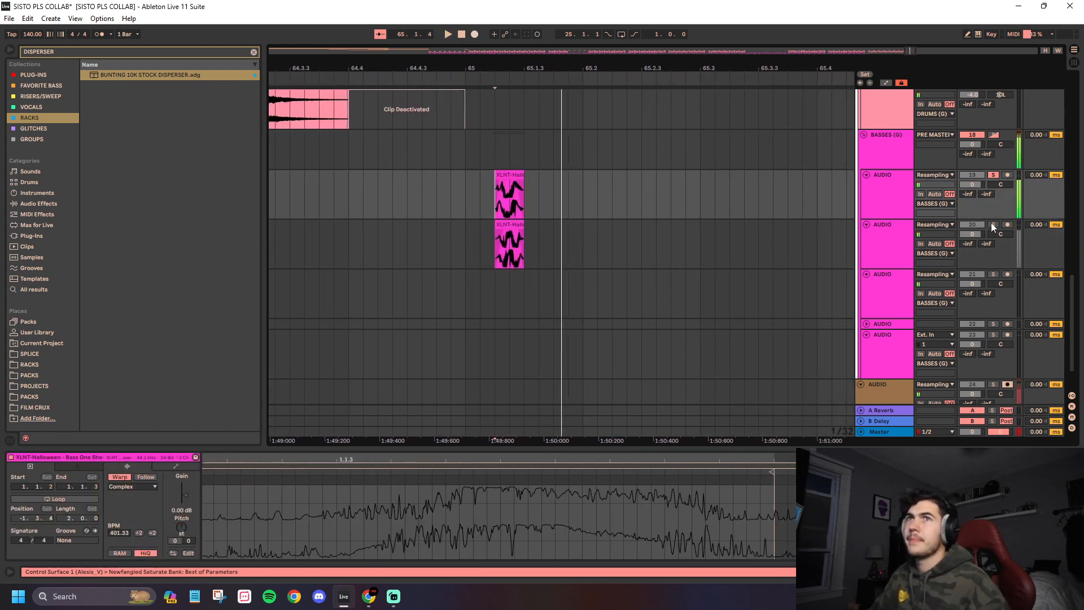
Step: Solo tracks 20 and 19 in turn and play each one's slice to compare the layers
{"action": "left_click", "coordinate": [993, 225]}
{"action": "key", "text": "space"}
{"action": "key", "text": "space"}
{"action": "key", "text": "space"}
{"action": "key", "text": "space"}
{"action": "left_click", "coordinate": [993, 175]}
{"action": "key", "text": "space"}
{"action": "key", "text": "space"}
{"action": "key", "text": "space"}
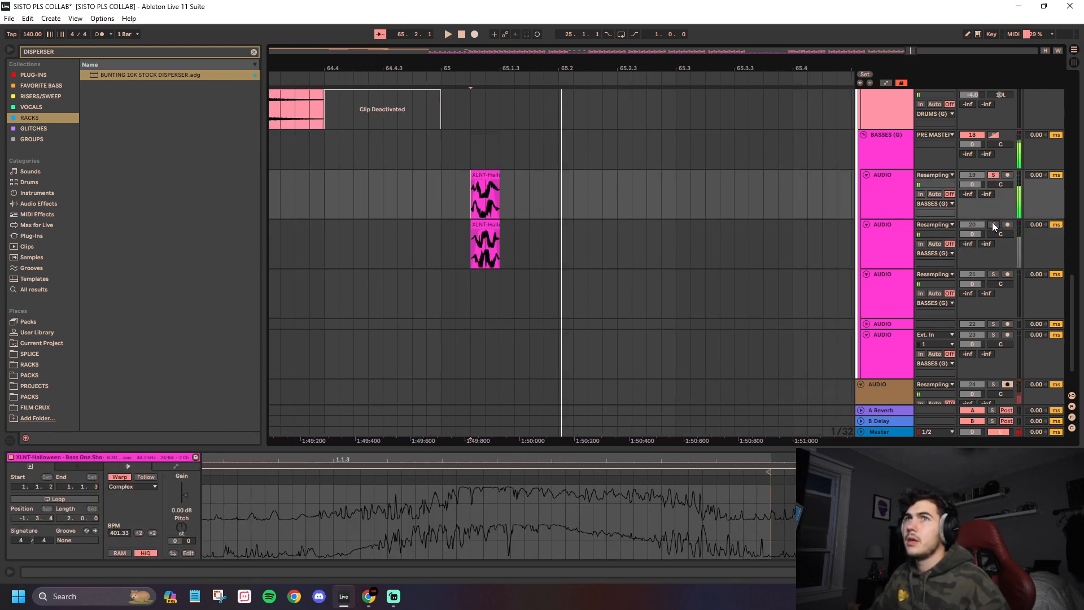
Step: Solo track 20, switch off the second chain of its one-shot delay rack, and play from 65.1.1
{"action": "left_click", "coordinate": [991, 223]}
{"action": "left_click", "coordinate": [885, 242]}
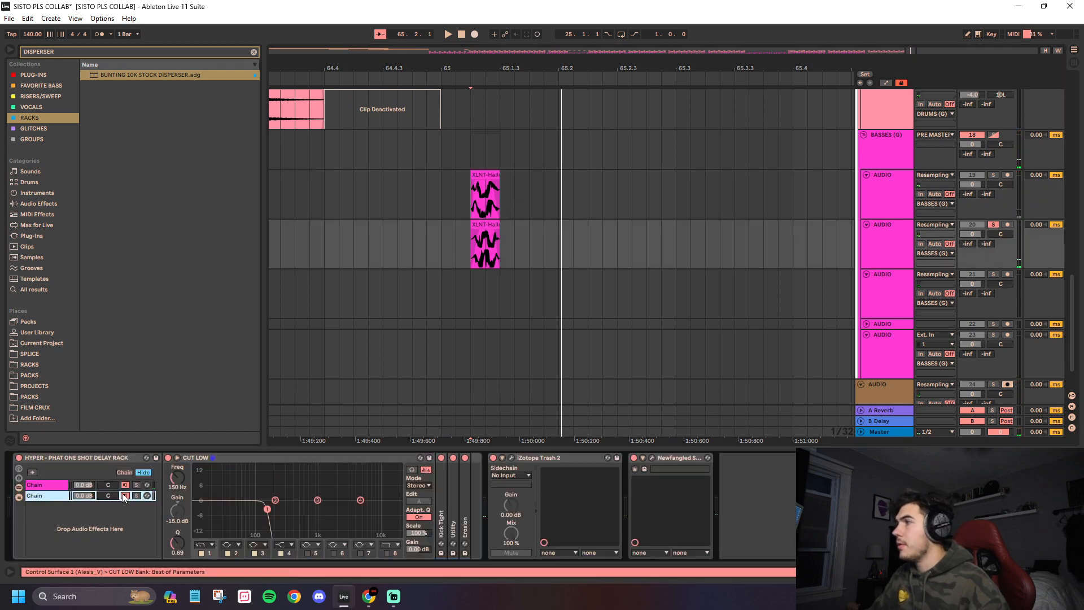
{"action": "left_click", "coordinate": [459, 147]}
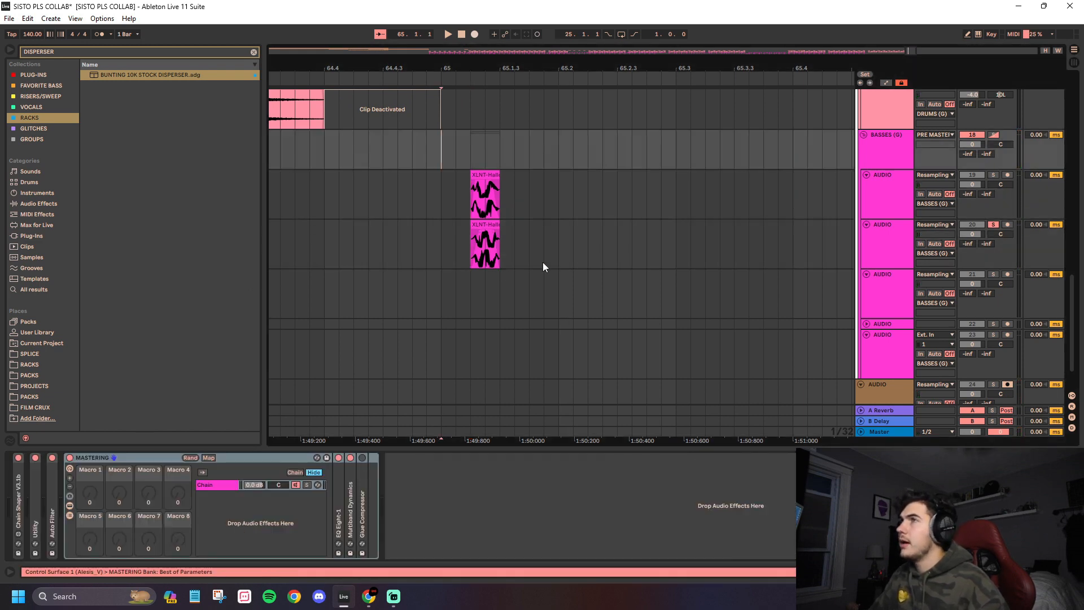
{"action": "key", "text": "space"}
{"action": "key", "text": "space"}
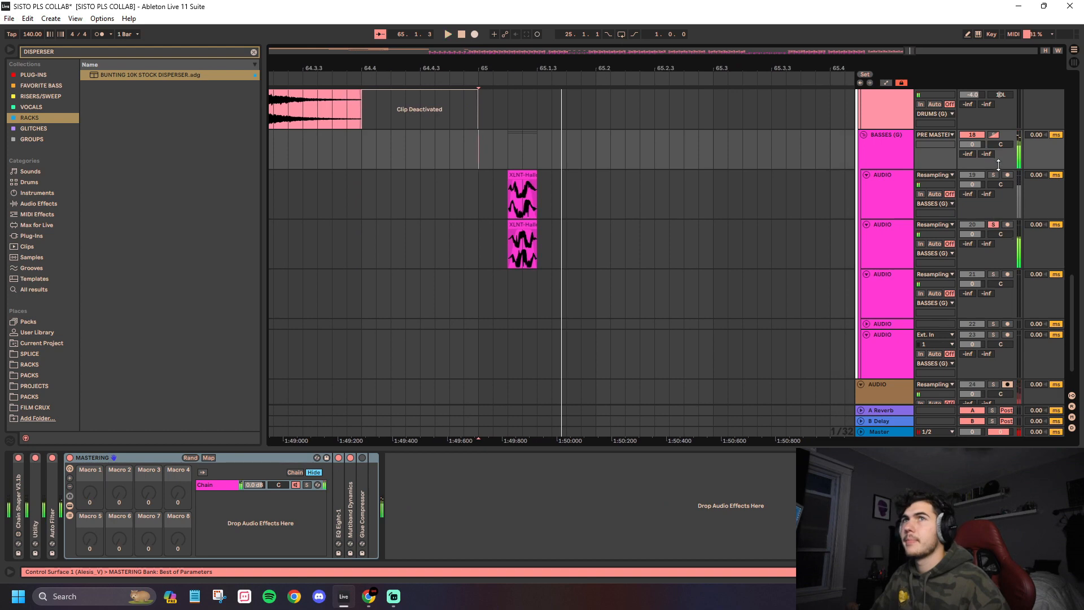
Step: Clear the track solo and play both layered slices together
{"action": "left_click", "coordinate": [996, 134]}
{"action": "key", "text": "space"}
{"action": "key", "text": "space"}
Step: Duplicate the 65.1.1 to 65.1.3 range on tracks 19 and 20 twice and play the repeated layers
{"action": "left_click_drag", "start_coordinate": [456, 205], "coordinate": [527, 246]}
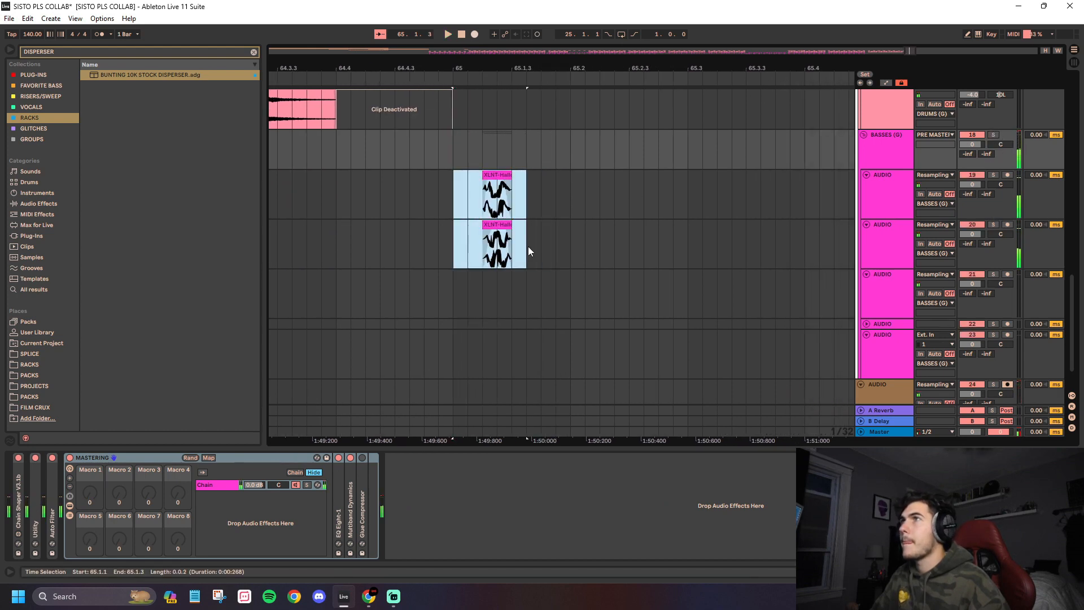
{"action": "key", "text": "ctrl+d"}
{"action": "key", "text": "ctrl+d"}
{"action": "left_click", "coordinate": [450, 188]}
{"action": "key", "text": "space"}
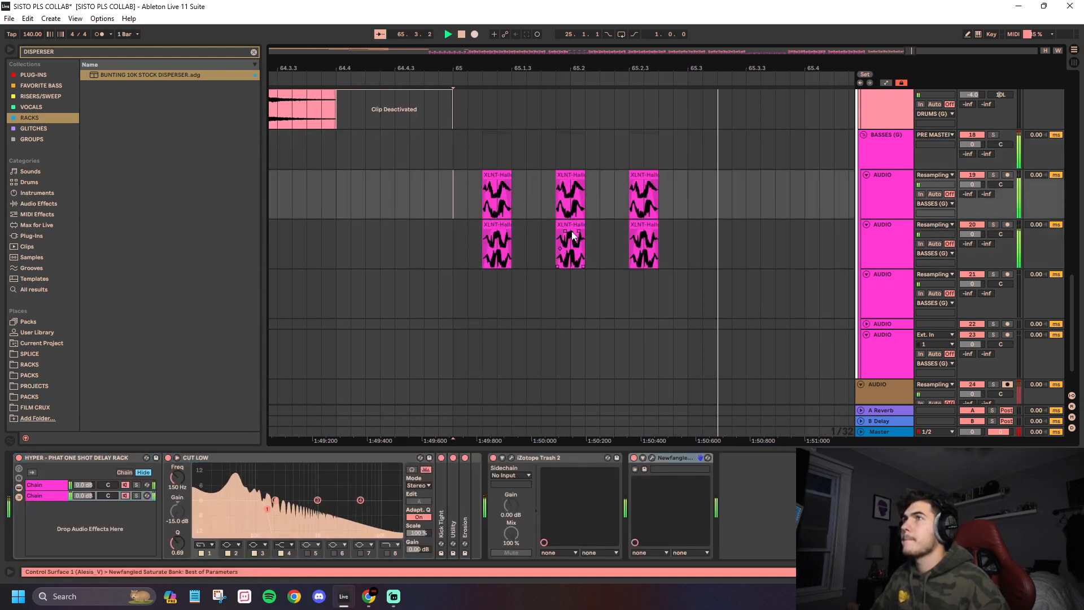
{"action": "left_click", "coordinate": [424, 199]}
{"action": "key", "text": "space"}
Step: Delete all the layered test clips after 65.1.1 on tracks 19 and 20, and remove the duplicated track 20
{"action": "left_click_drag", "start_coordinate": [543, 205], "coordinate": [686, 273]}
{"action": "key", "text": "Delete"}
{"action": "left_click_drag", "start_coordinate": [454, 195], "coordinate": [583, 249]}
{"action": "key", "text": "Delete"}
{"action": "key", "text": "w"}
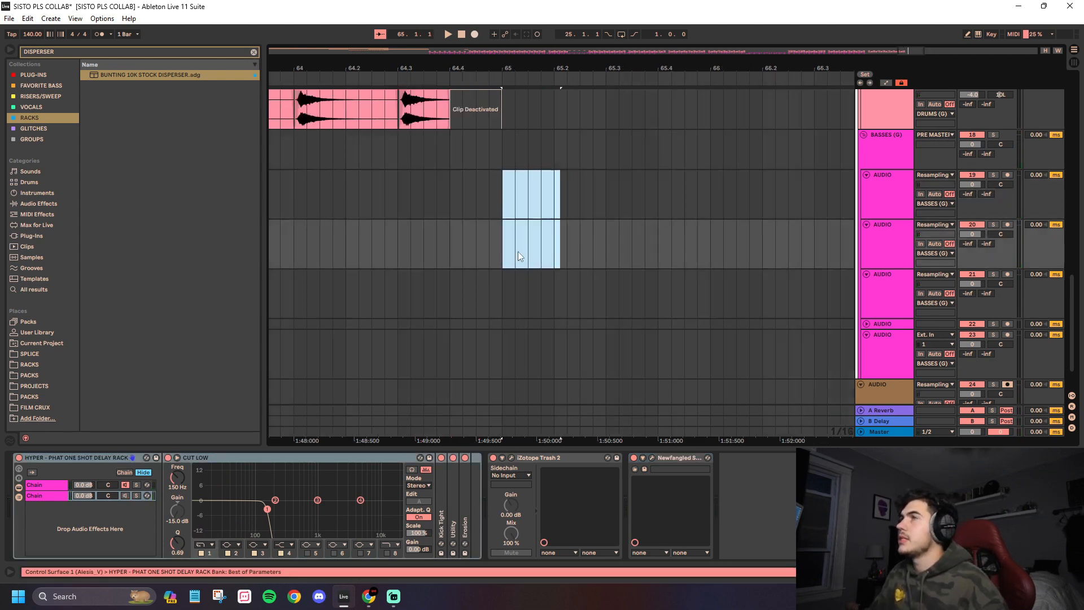
{"action": "left_click", "coordinate": [886, 231]}
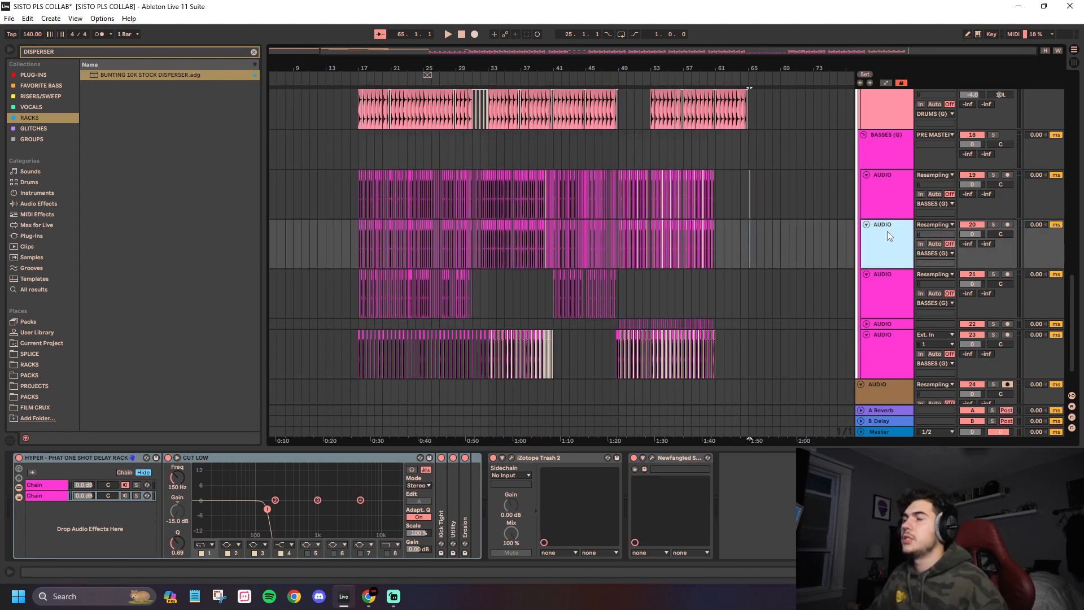
{"action": "key", "text": "Delete"}
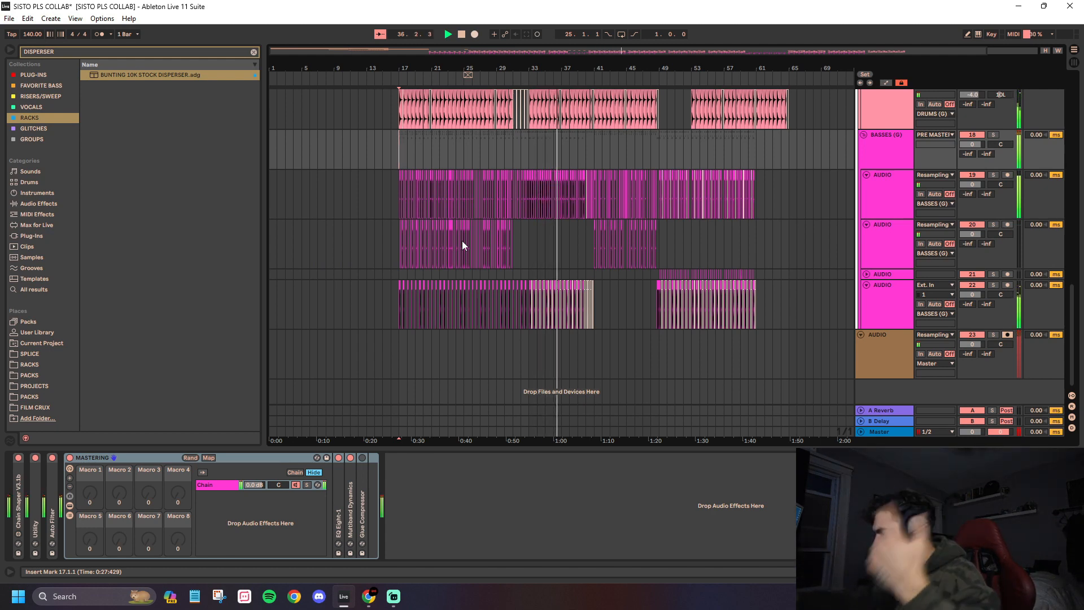
Step: Stop playback, place the insert marker at 27.1.1, and examine the device chains of tracks 19 and 22
{"action": "key", "text": "space"}
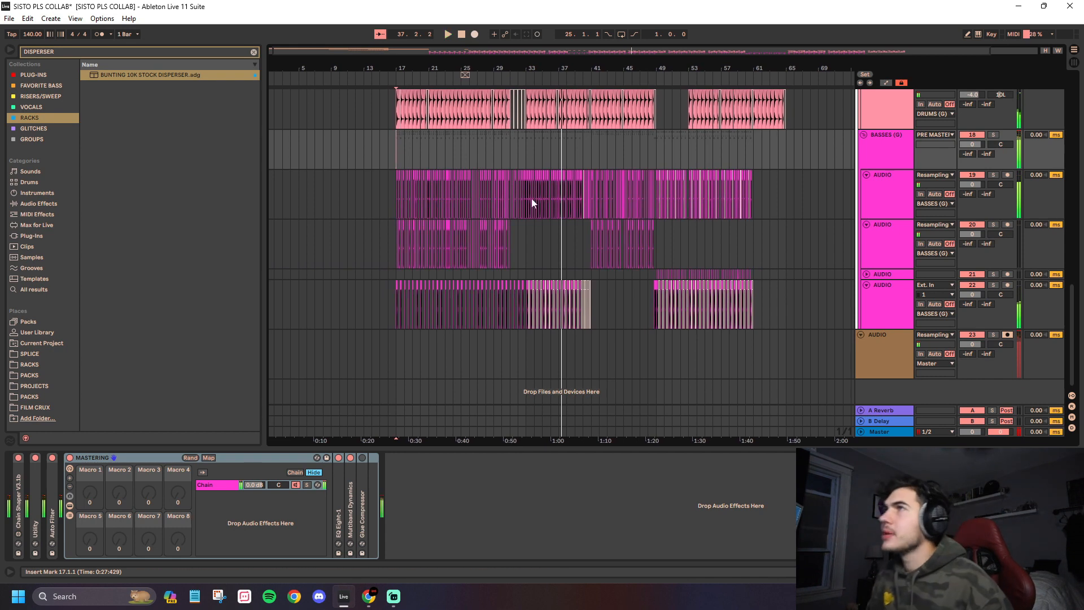
{"action": "left_click", "coordinate": [480, 149]}
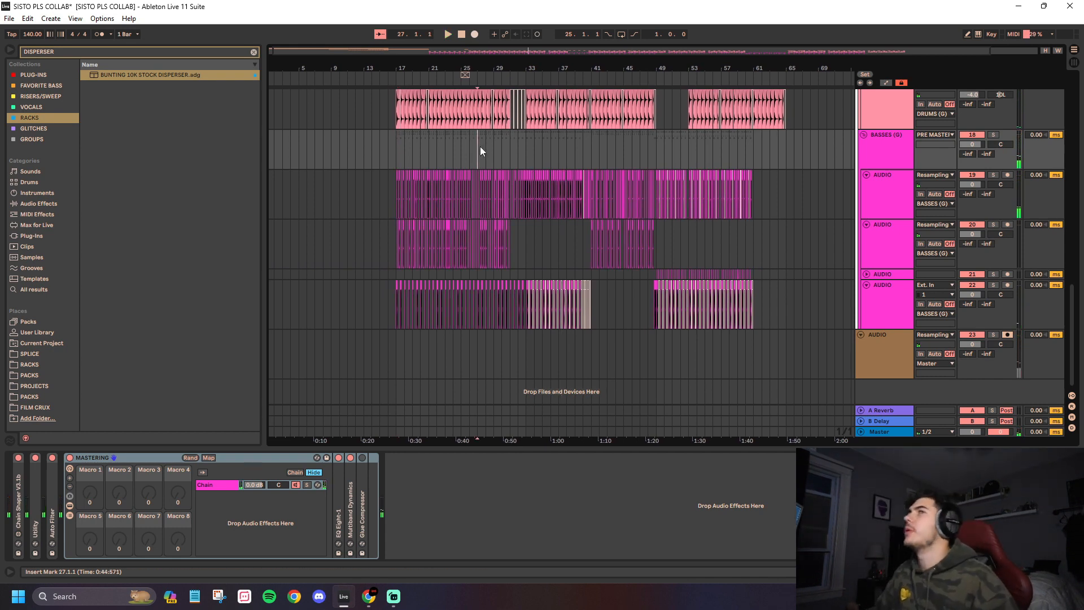
{"action": "left_click", "coordinate": [895, 195]}
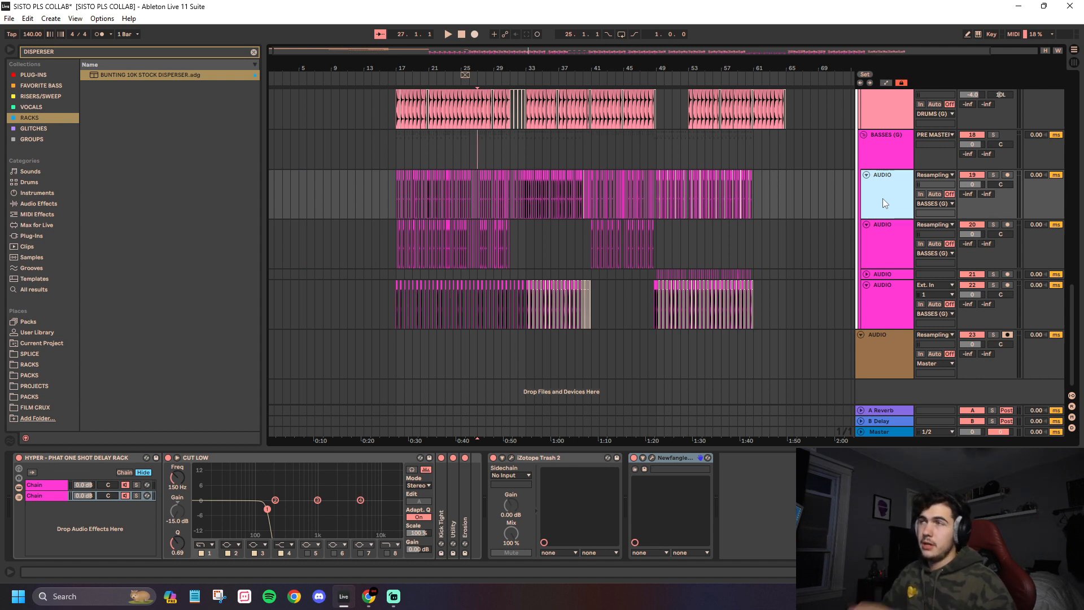
{"action": "left_click", "coordinate": [864, 303]}
{"action": "left_click", "coordinate": [615, 323]}
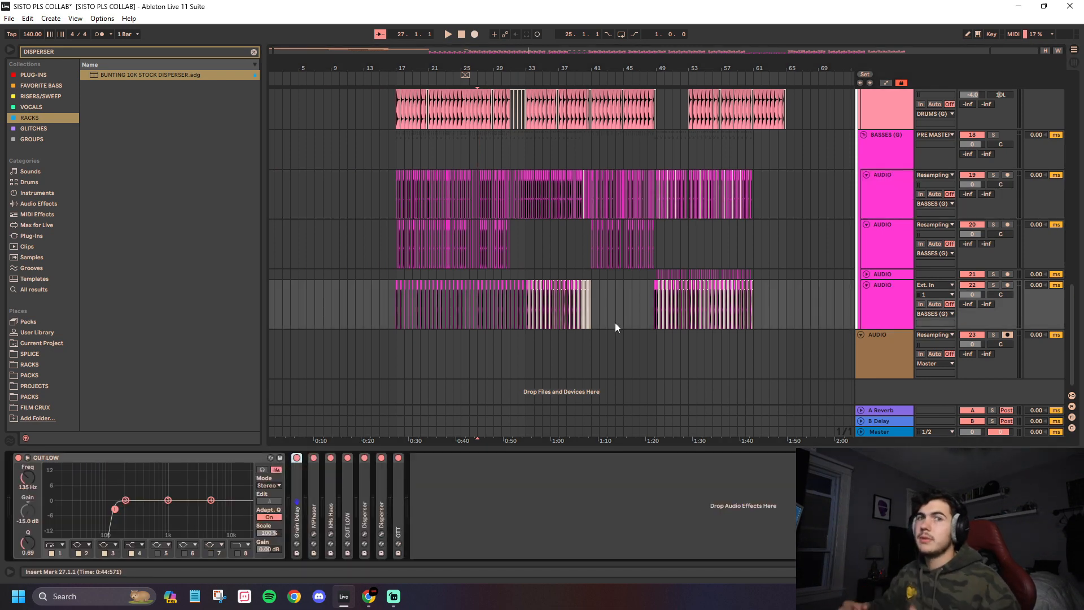
Step: Unfold MPhaser on track 22, examine its settings in the plug-in window, and close the window
{"action": "double_click", "coordinate": [314, 484]}
{"action": "left_click", "coordinate": [331, 457]}
{"action": "left_click_drag", "start_coordinate": [304, 78], "coordinate": [625, 83]}
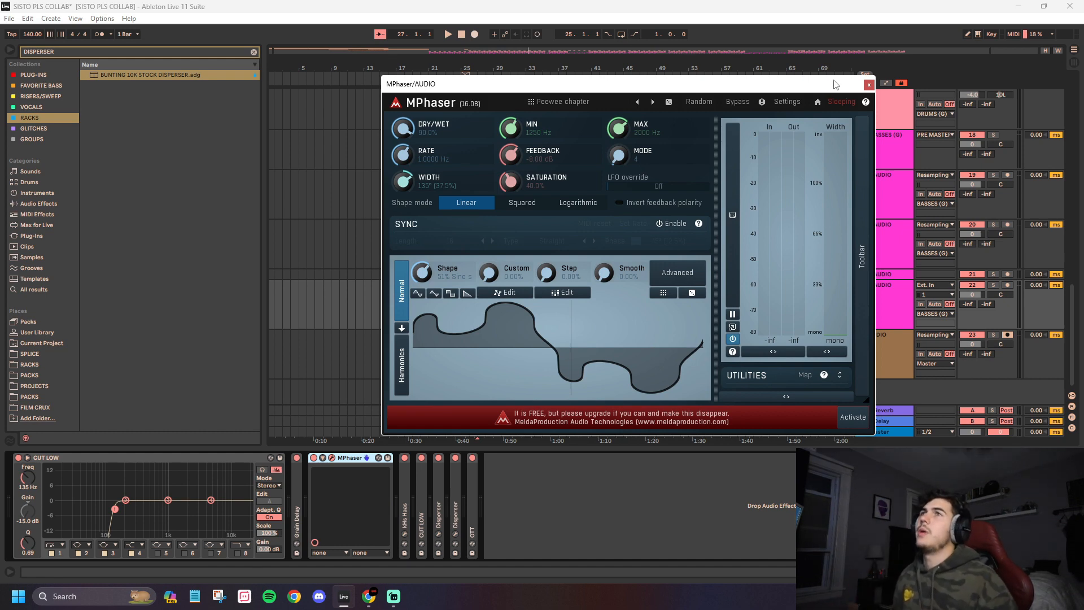
{"action": "left_click", "coordinate": [869, 84]}
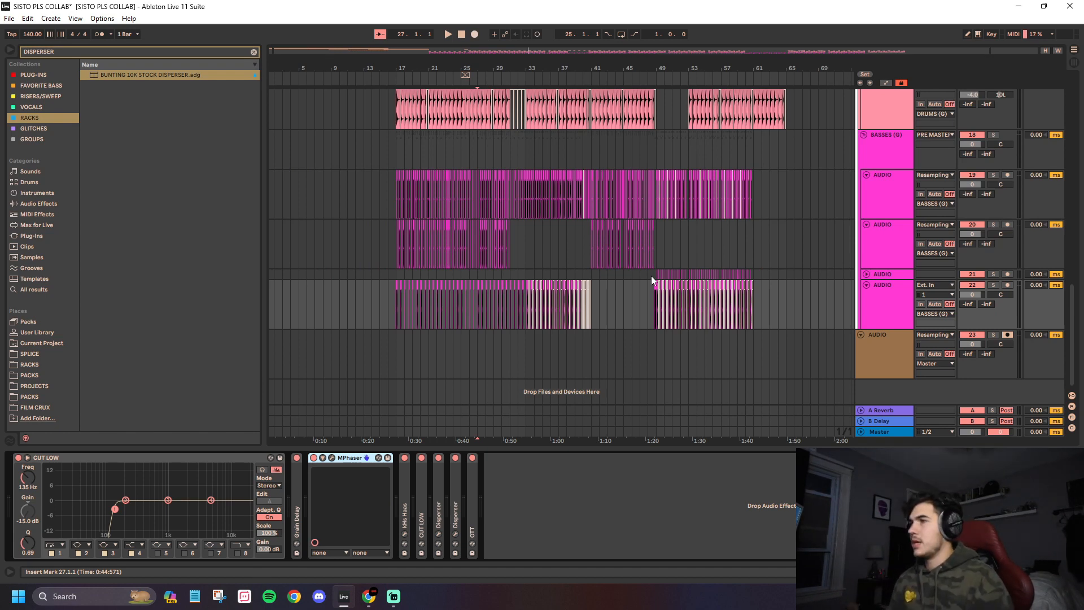
Step: Unfold OTT on track 22 to examine its settings, and review the BASSES group and track 19 device chains
{"action": "double_click", "coordinate": [470, 477]}
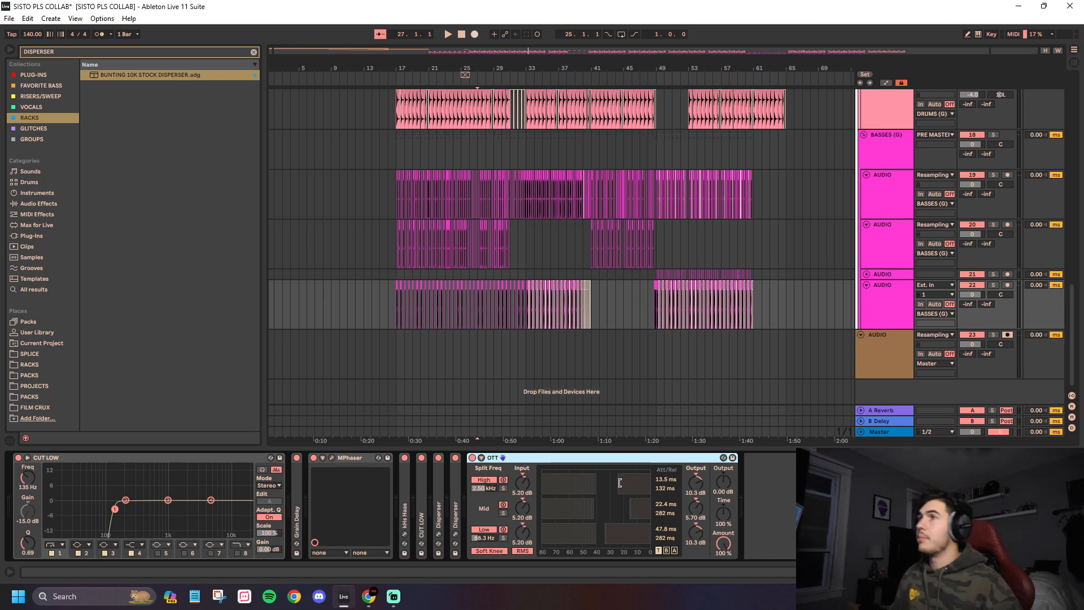
{"action": "left_click", "coordinate": [900, 141]}
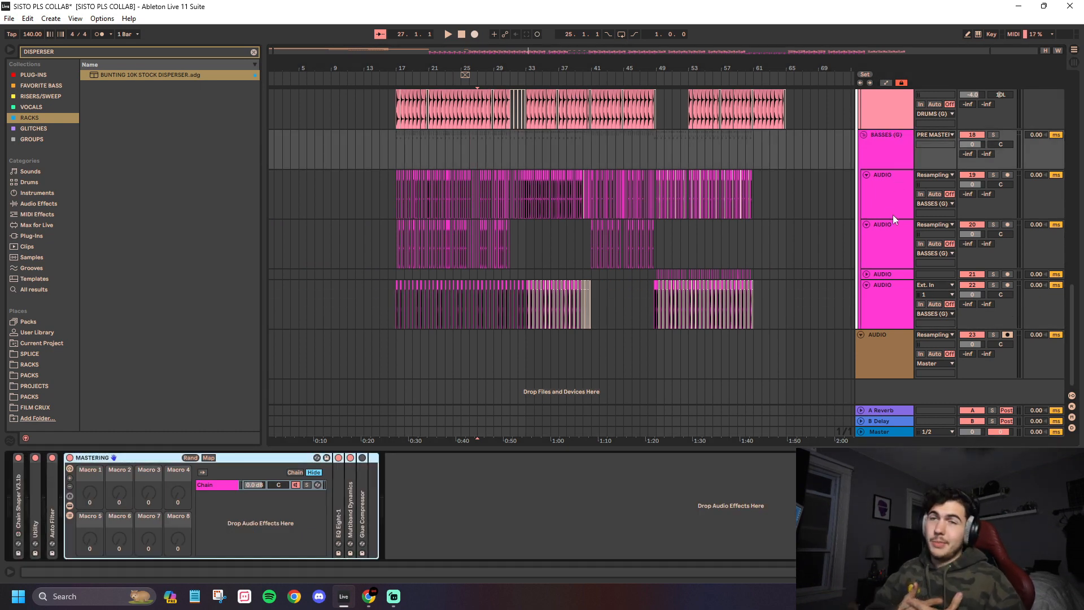
{"action": "left_click", "coordinate": [892, 200]}
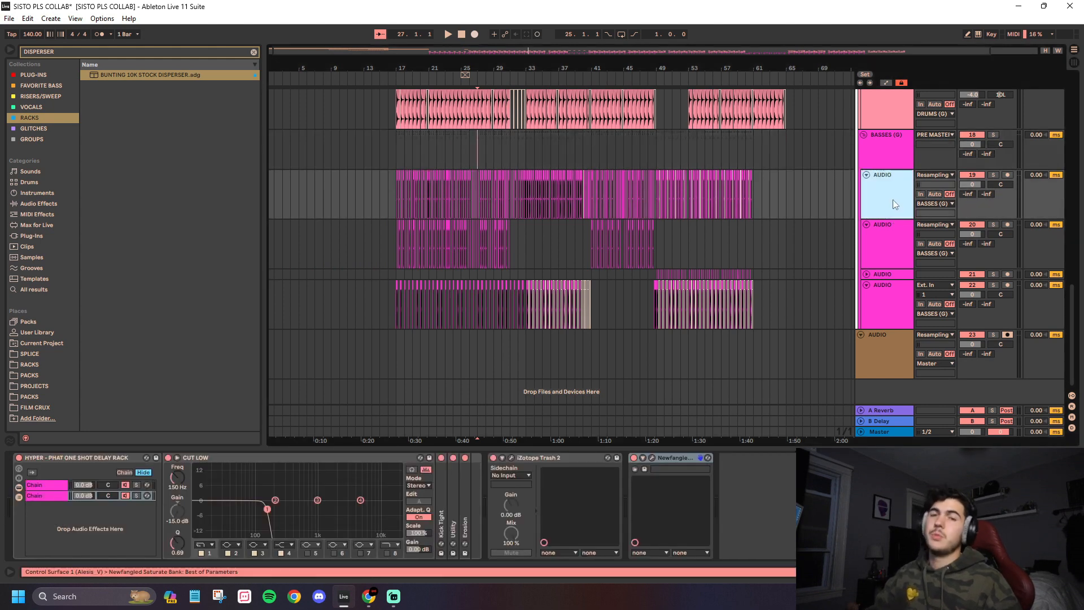